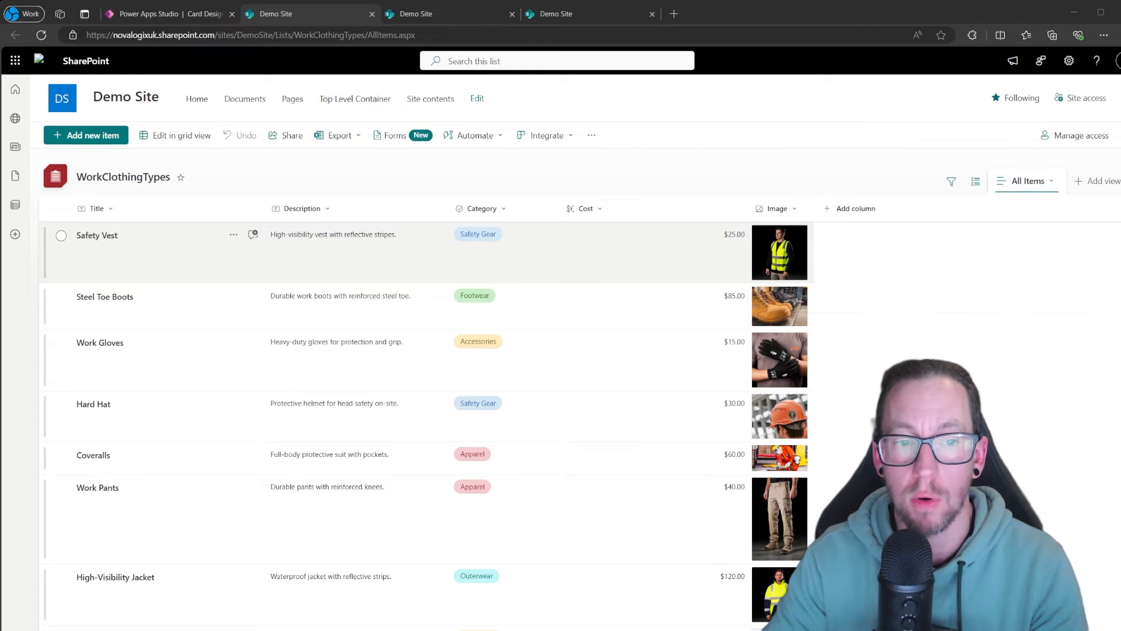
Review the items in the WorkClothingTypes list and its Category column settings, then switch to the WorkClothingItems list.
scroll(409, 408, down, 2)
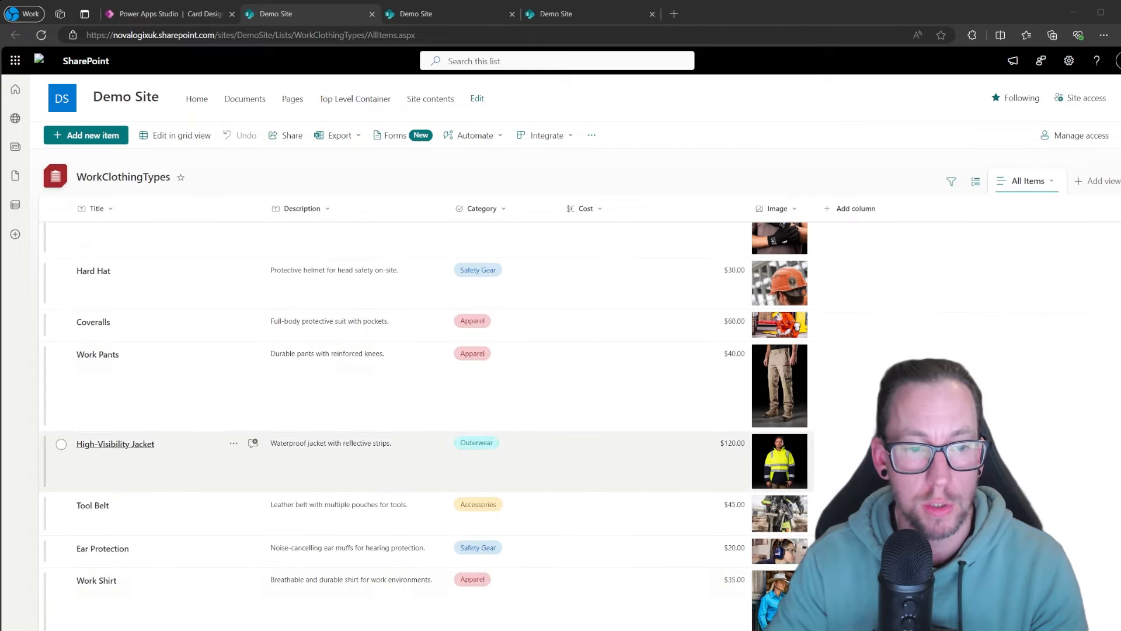
scroll(409, 350, up, 2)
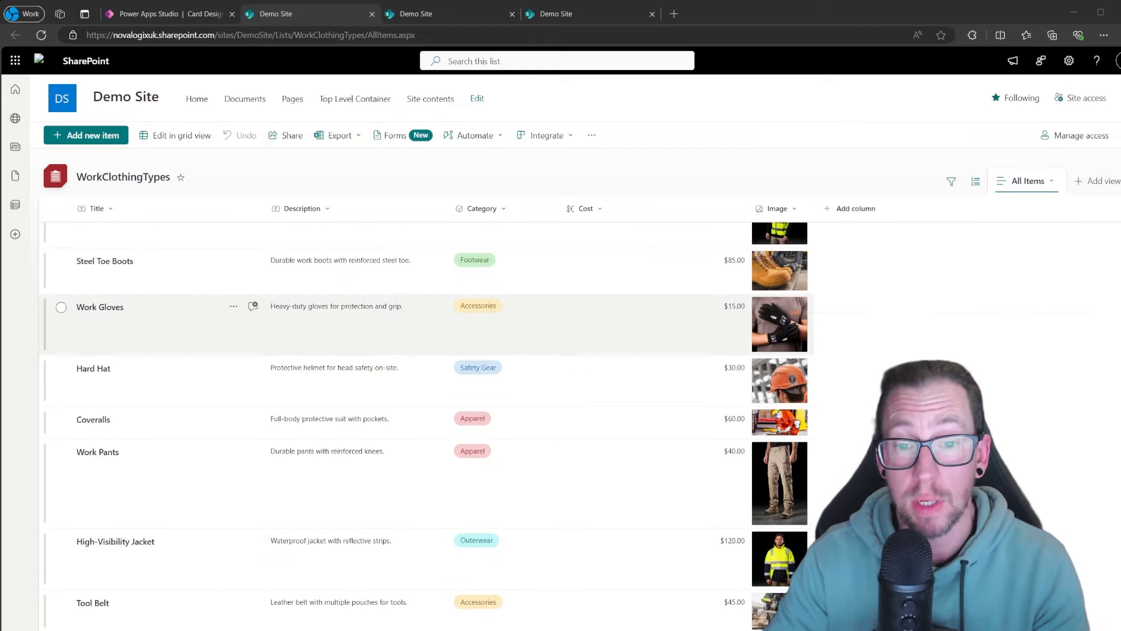
scroll(409, 321, up, 1)
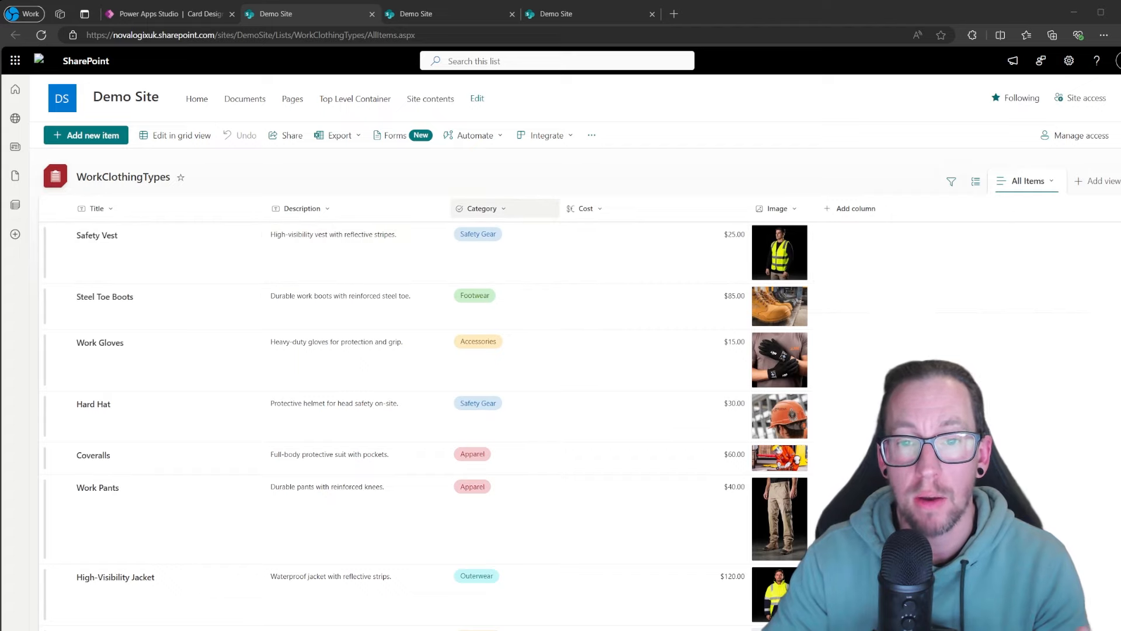
click(484, 209)
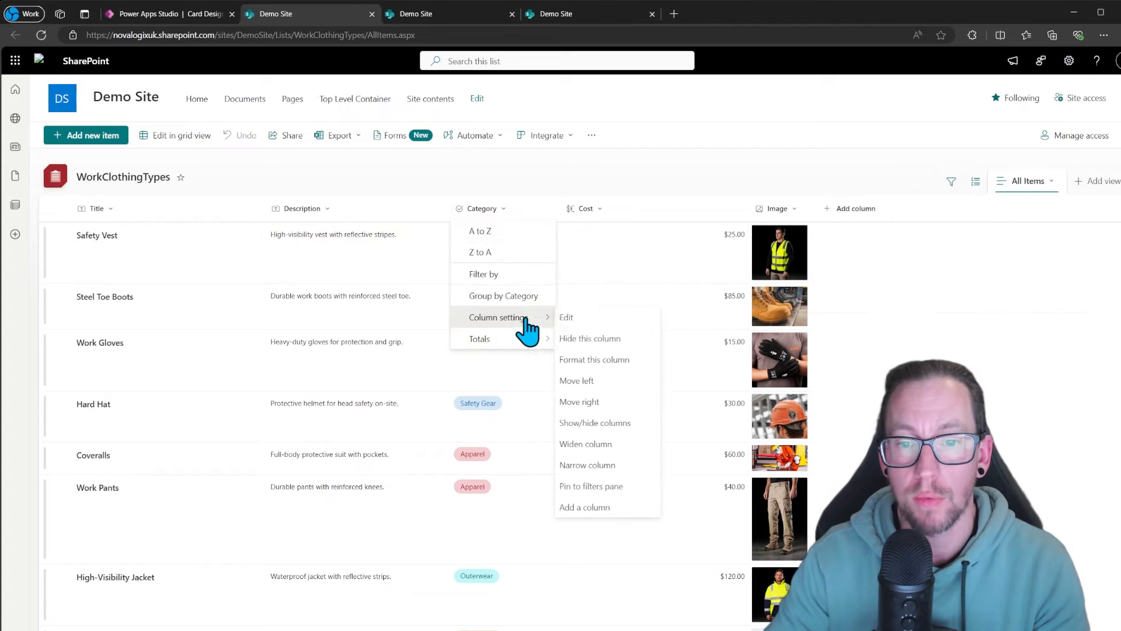
click(581, 333)
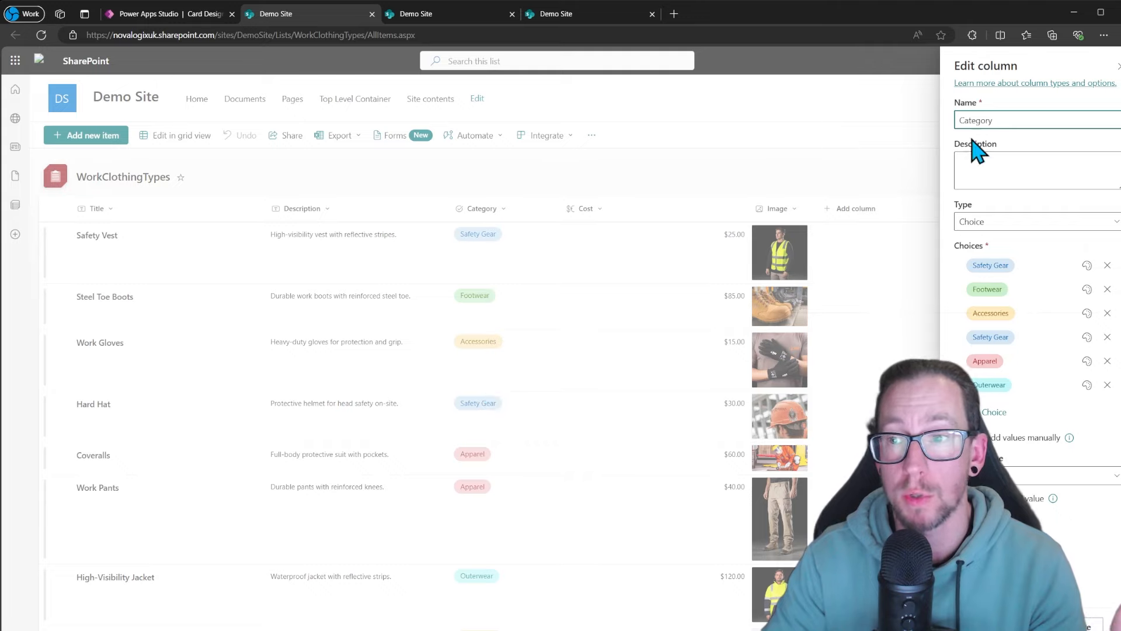
key(ctrl+Tab)
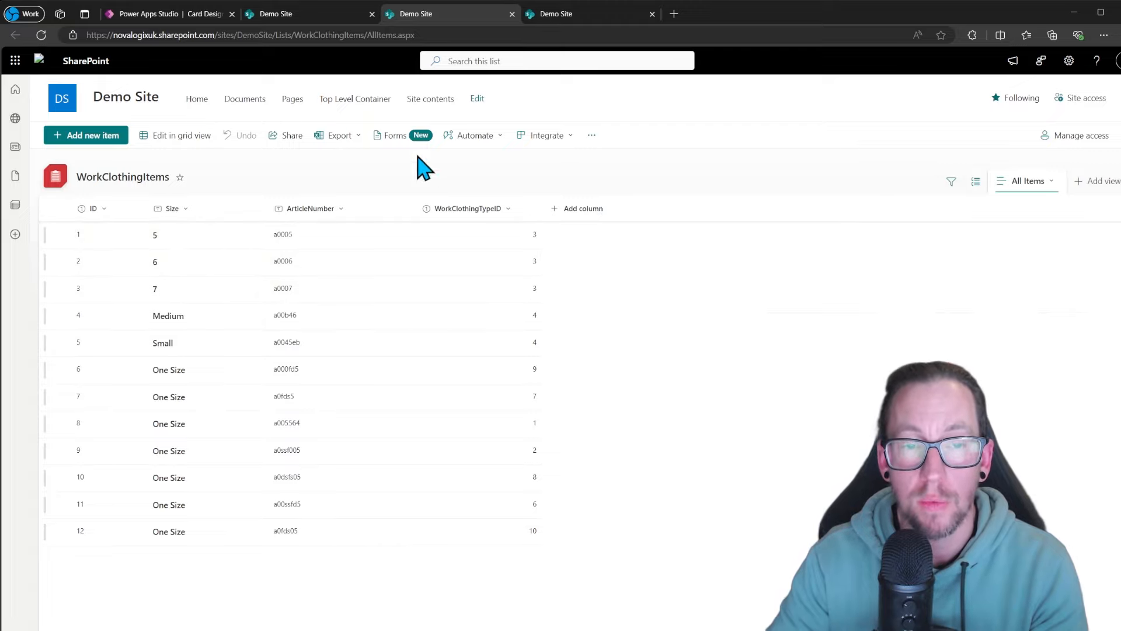
Show the ID column in the WorkClothingTypes list view and move it to the first position, before Title.
click(316, 17)
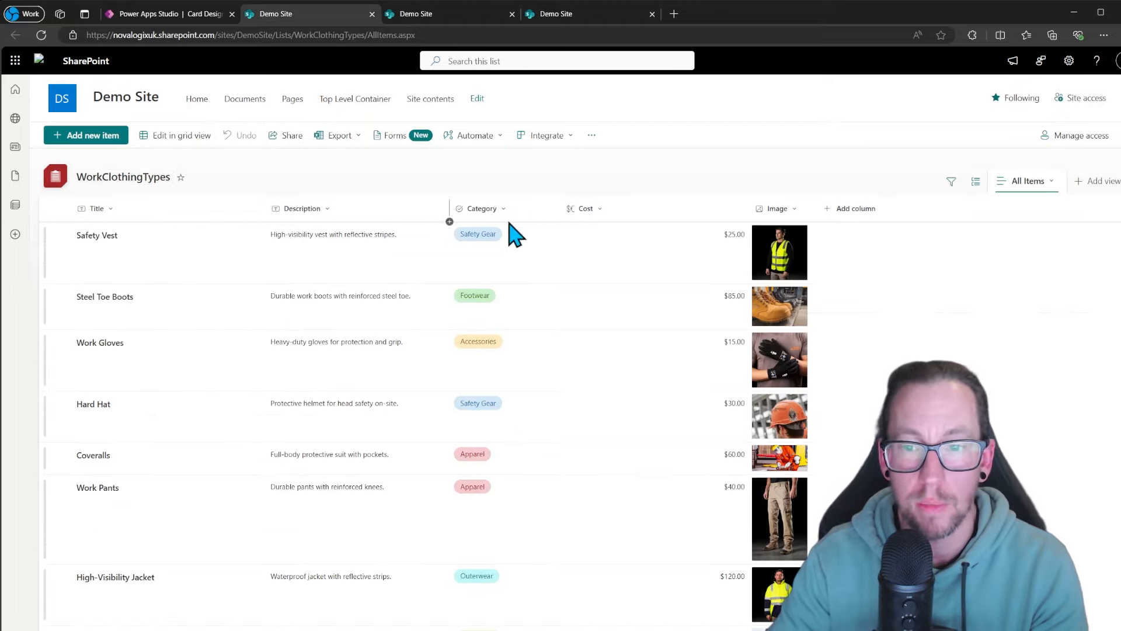
click(852, 209)
click(720, 432)
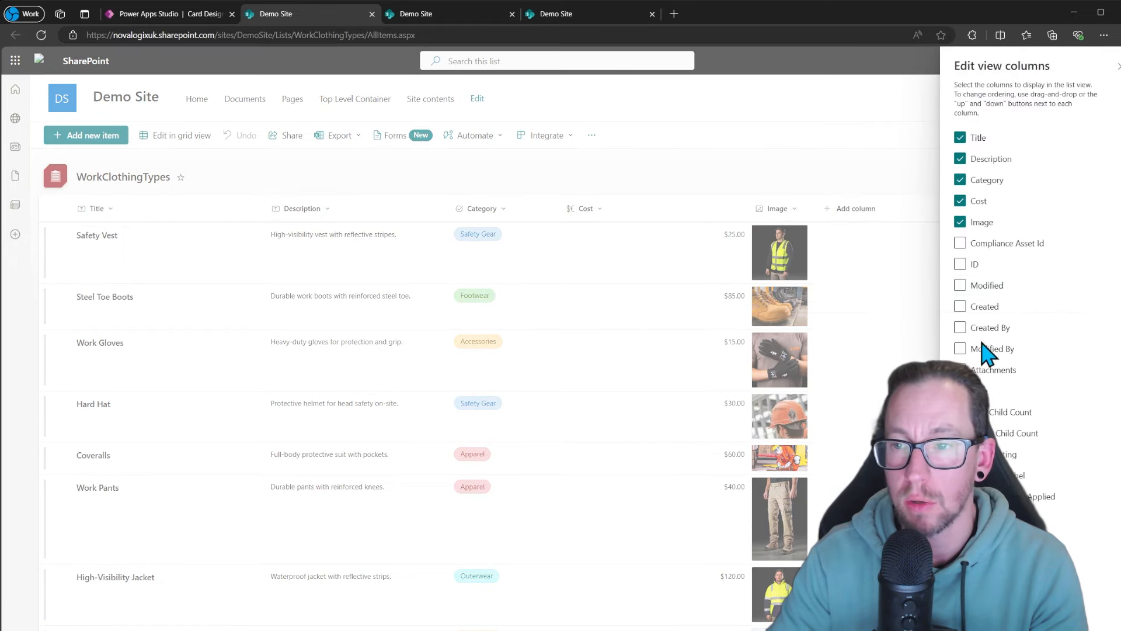
click(960, 264)
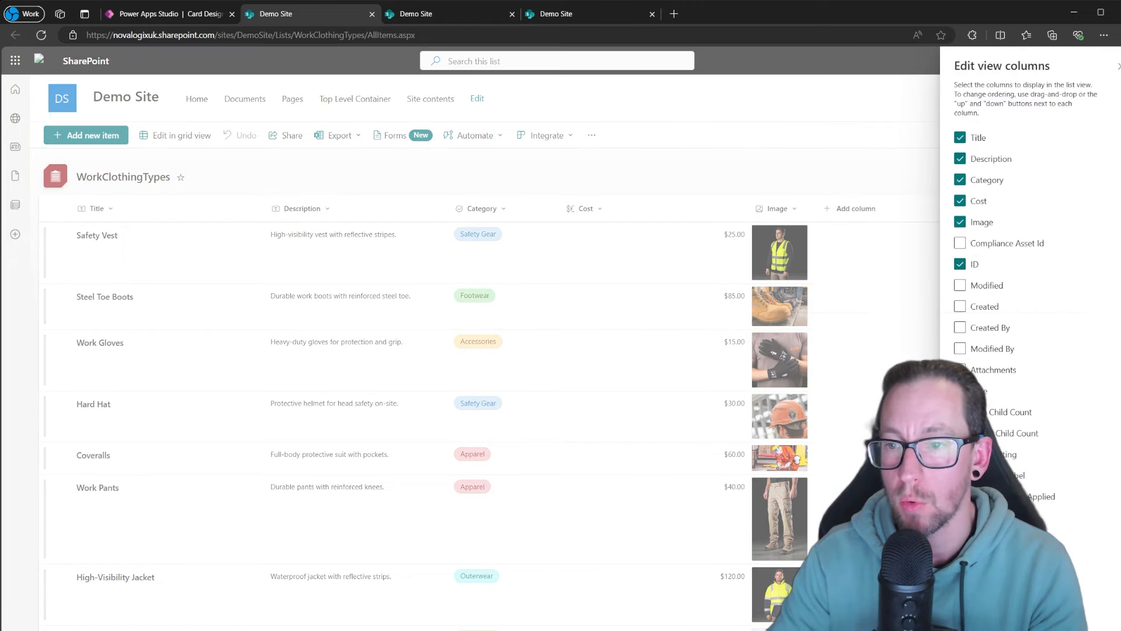
click(976, 608)
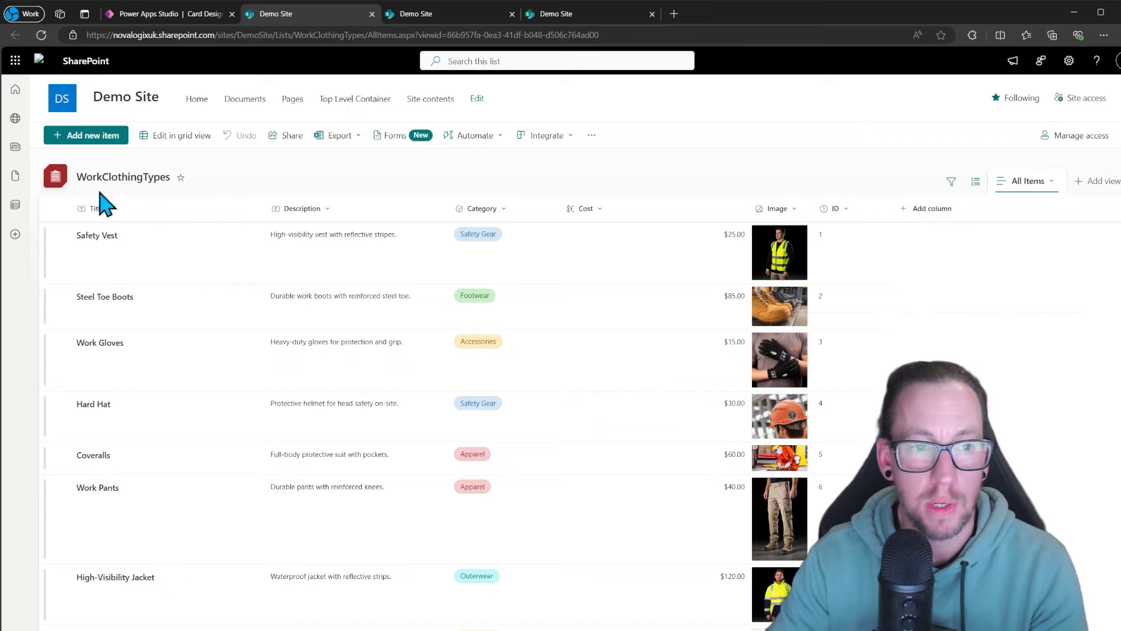
drag(836, 209, 70, 208)
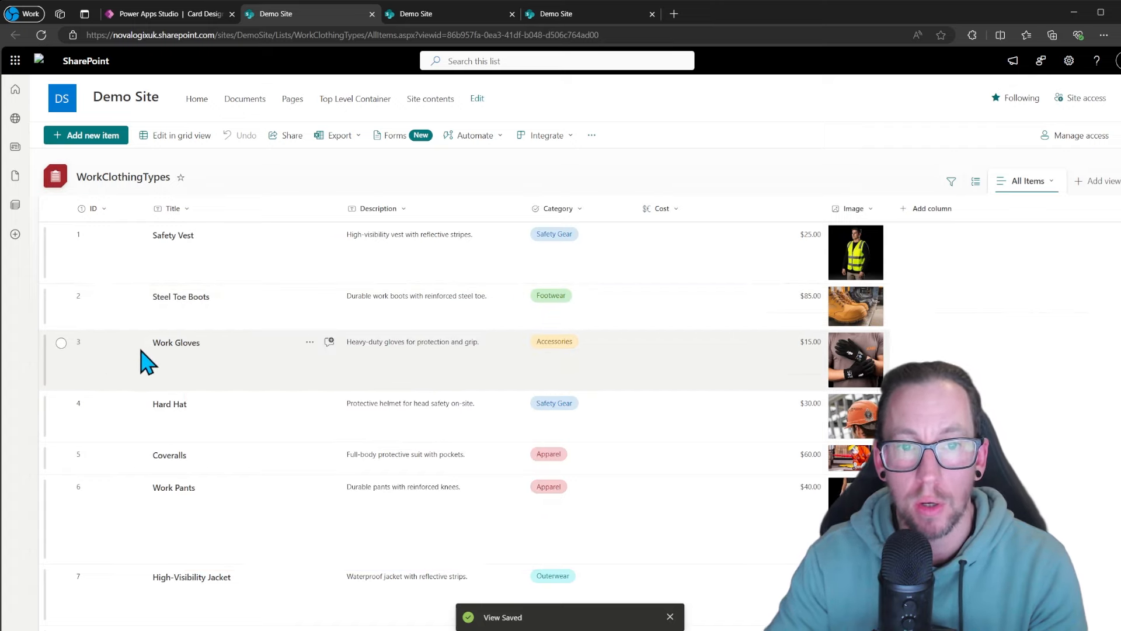
Review the WorkClothingItems list and the remaining SharePoint list that is open.
click(450, 14)
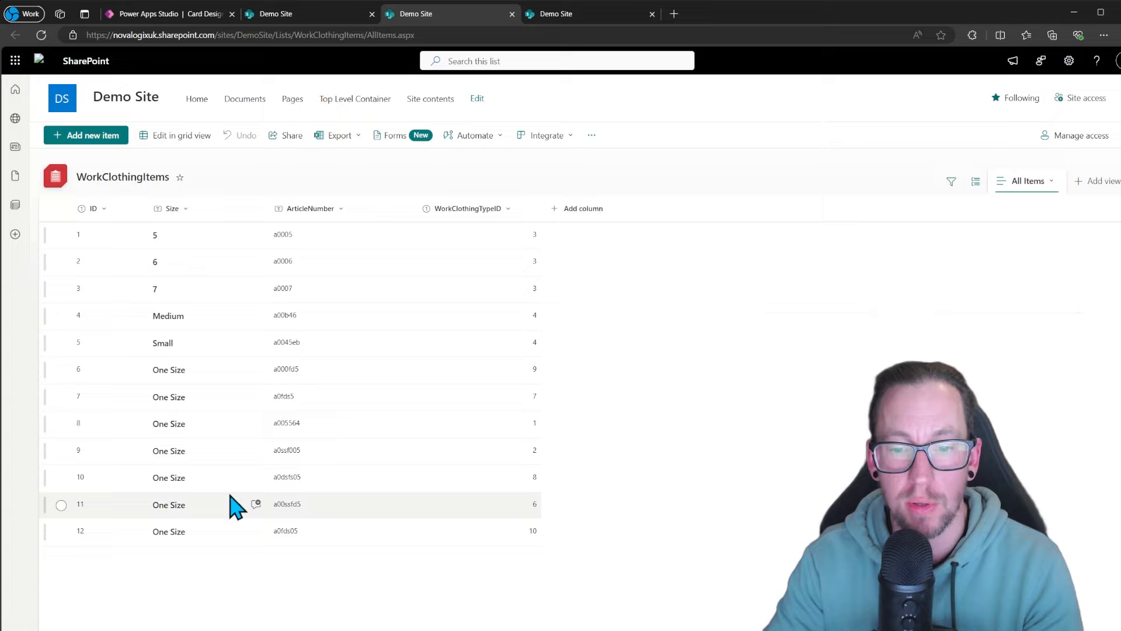
click(592, 17)
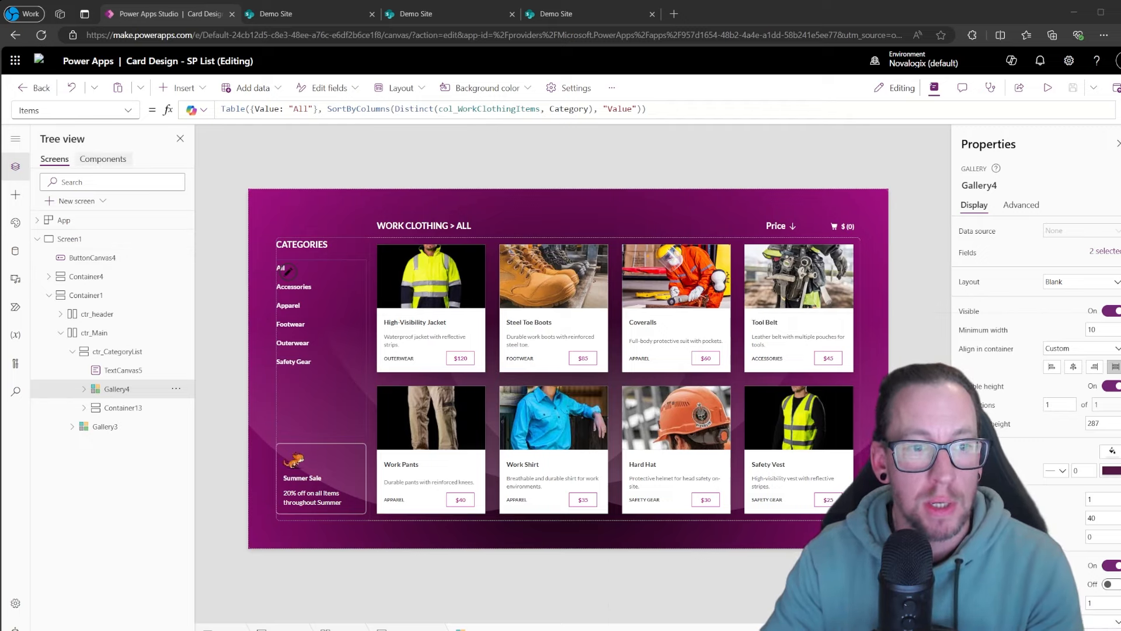
Examine the App's OnStart formula that fills the col_WorkClothingItems collection in the expanded formula editor, and collapse the editor again.
click(62, 221)
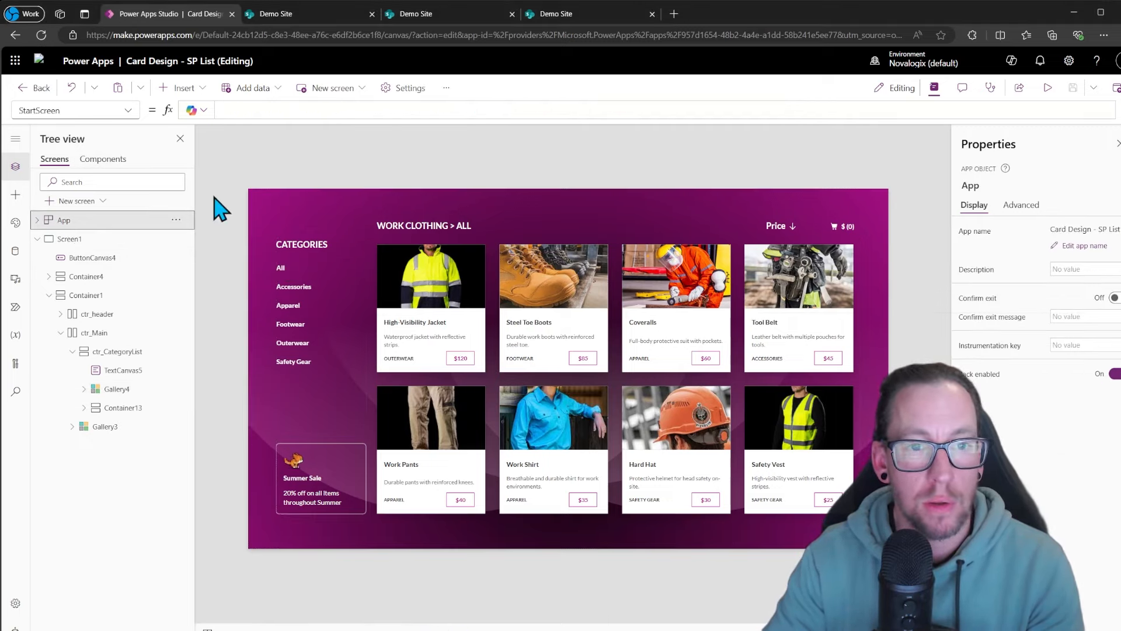
click(115, 109)
click(110, 294)
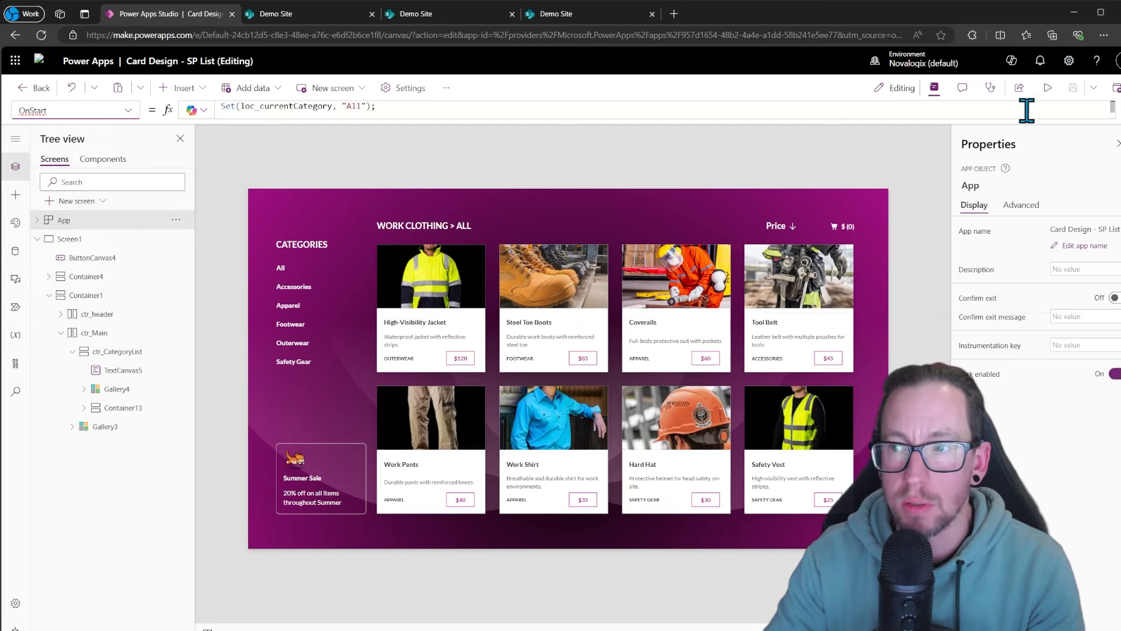
click(1107, 109)
scroll(403, 159, down, 3)
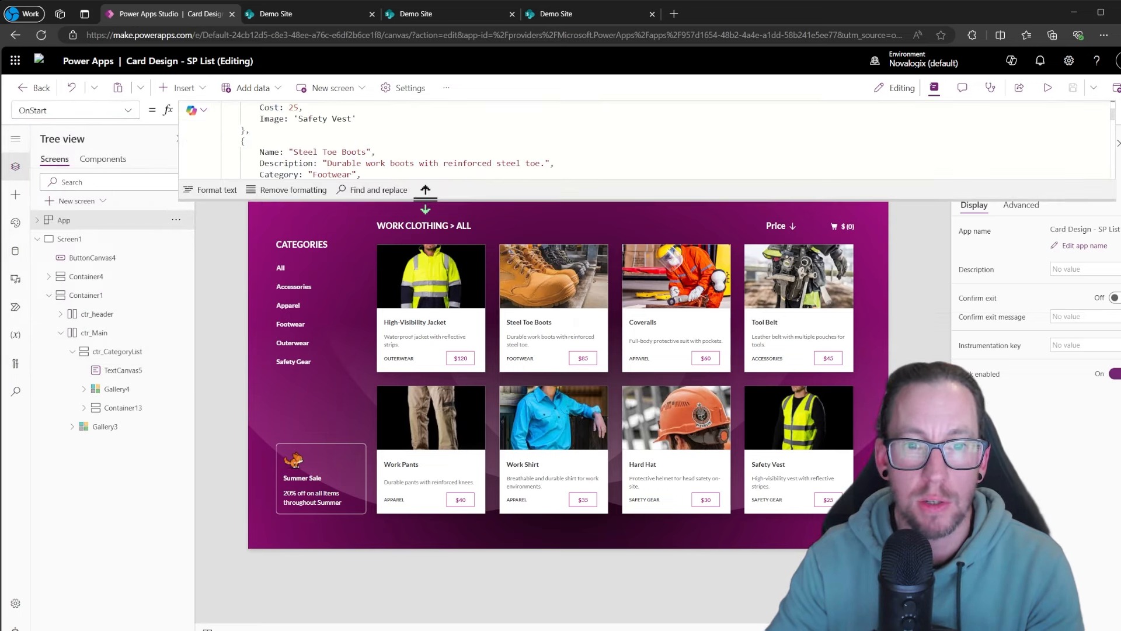
drag(425, 190, 401, 462)
scroll(371, 246, up, 5)
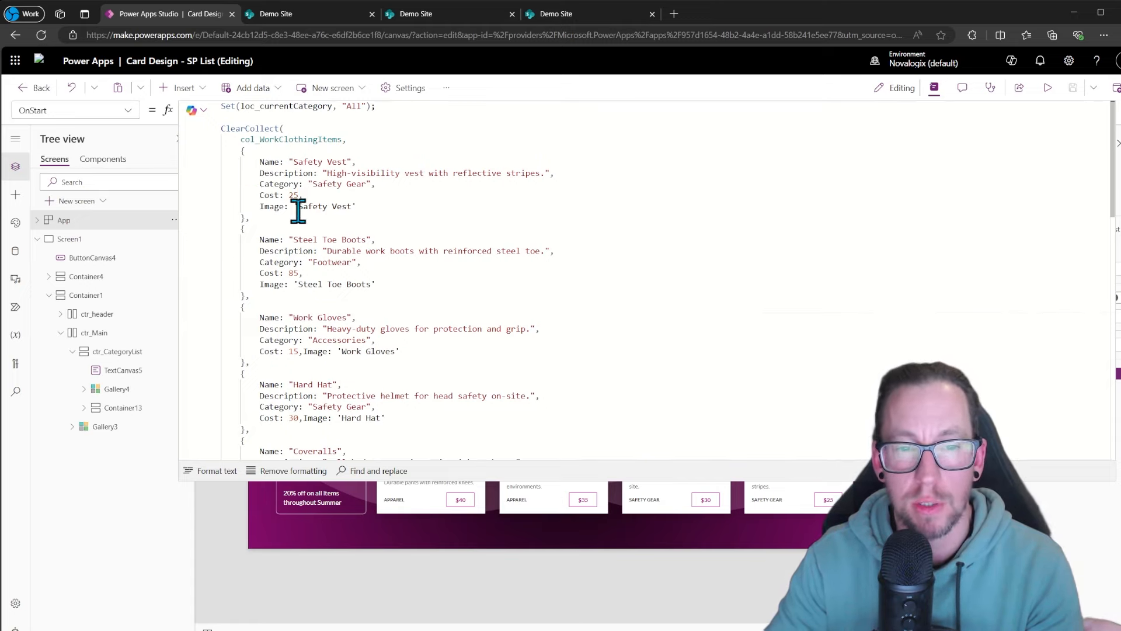
click(1112, 123)
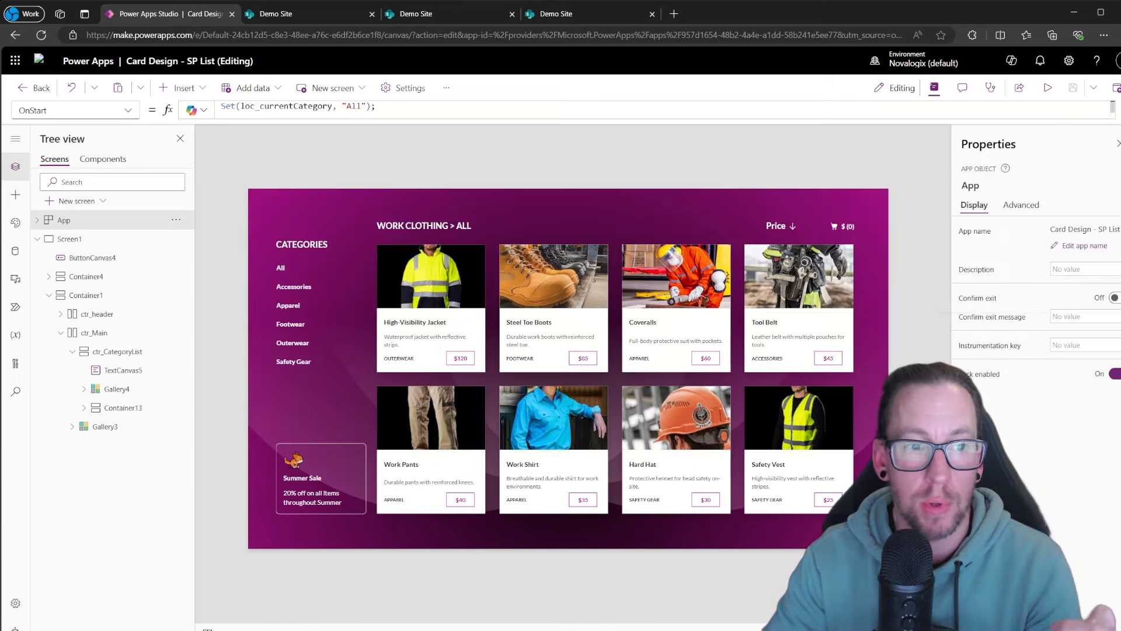
Connect the app to the Demo Site through the existing SharePoint connection.
click(14, 260)
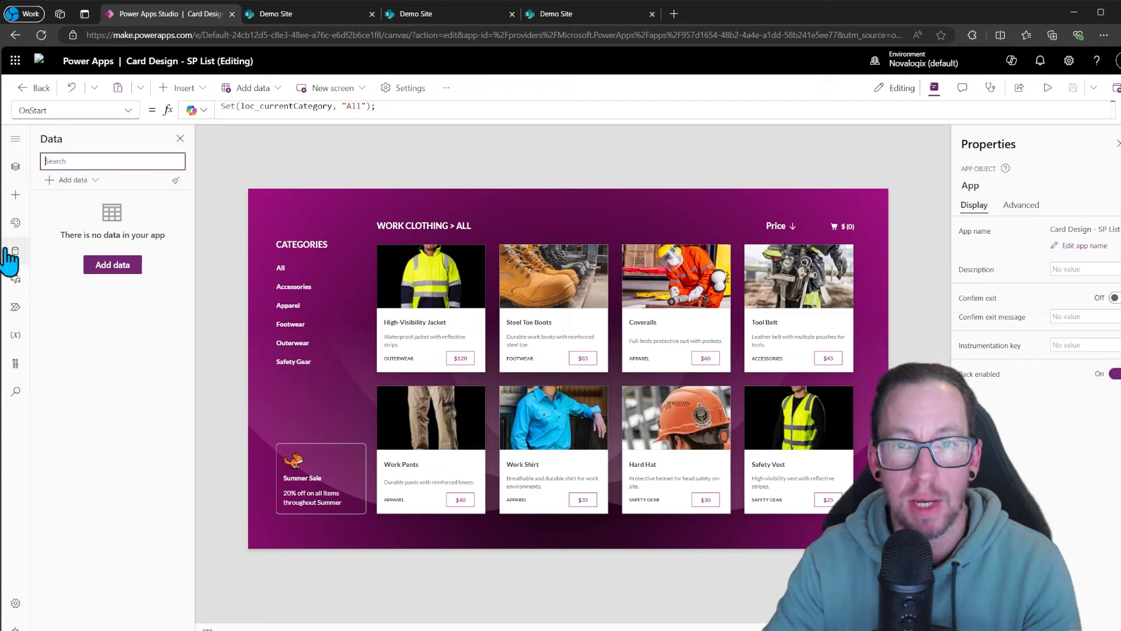
click(89, 184)
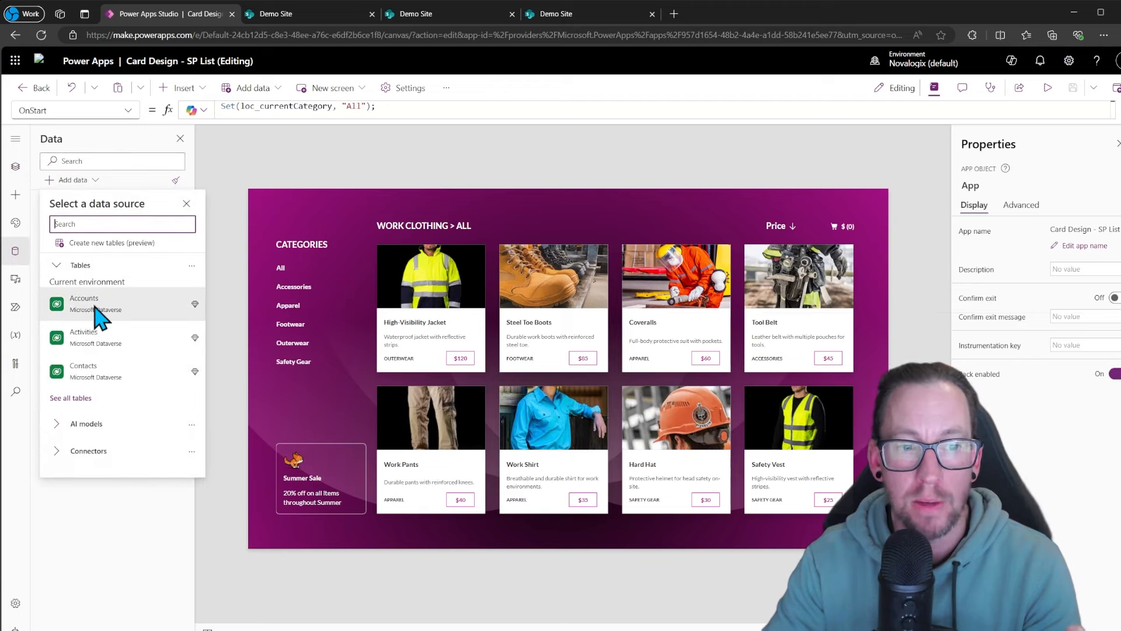
mouse_move(91, 337)
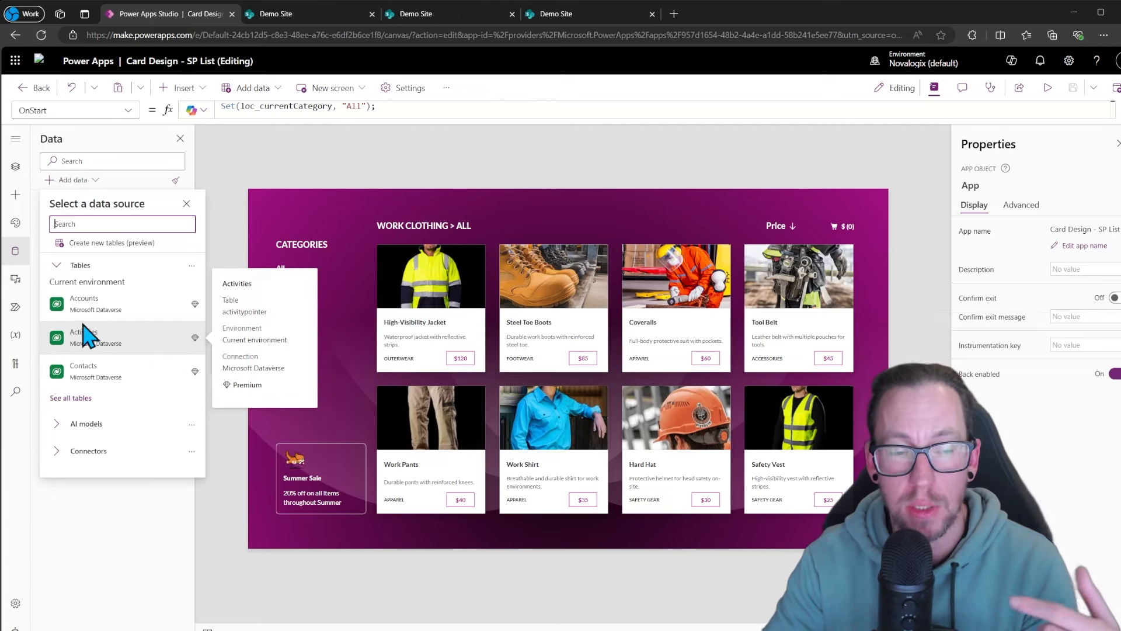
click(63, 459)
scroll(92, 404, down, 2)
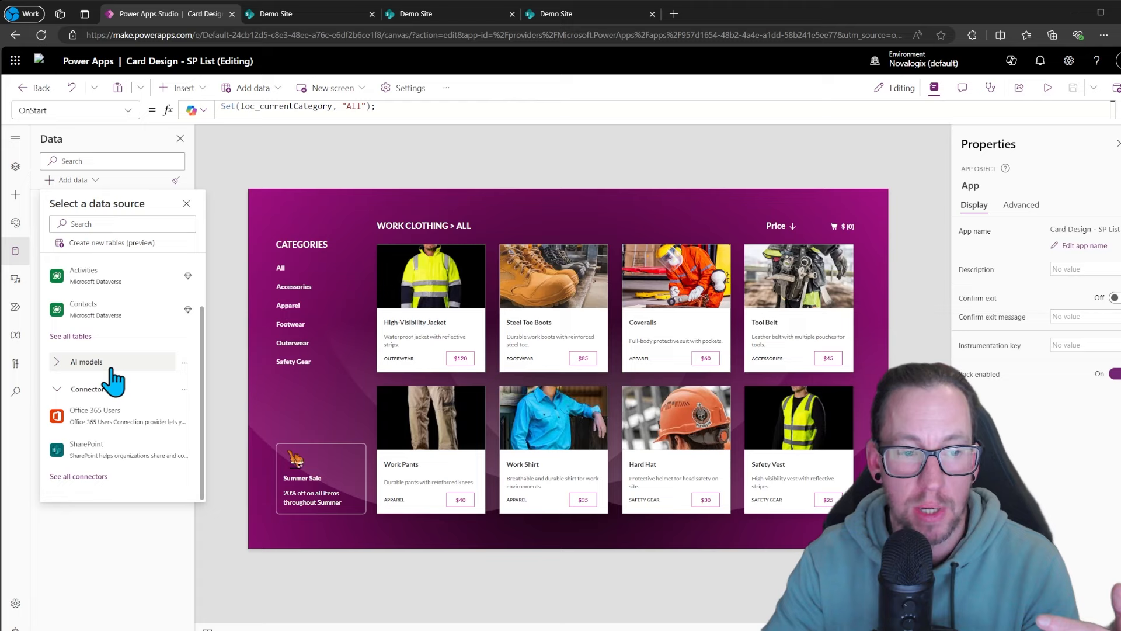
click(104, 454)
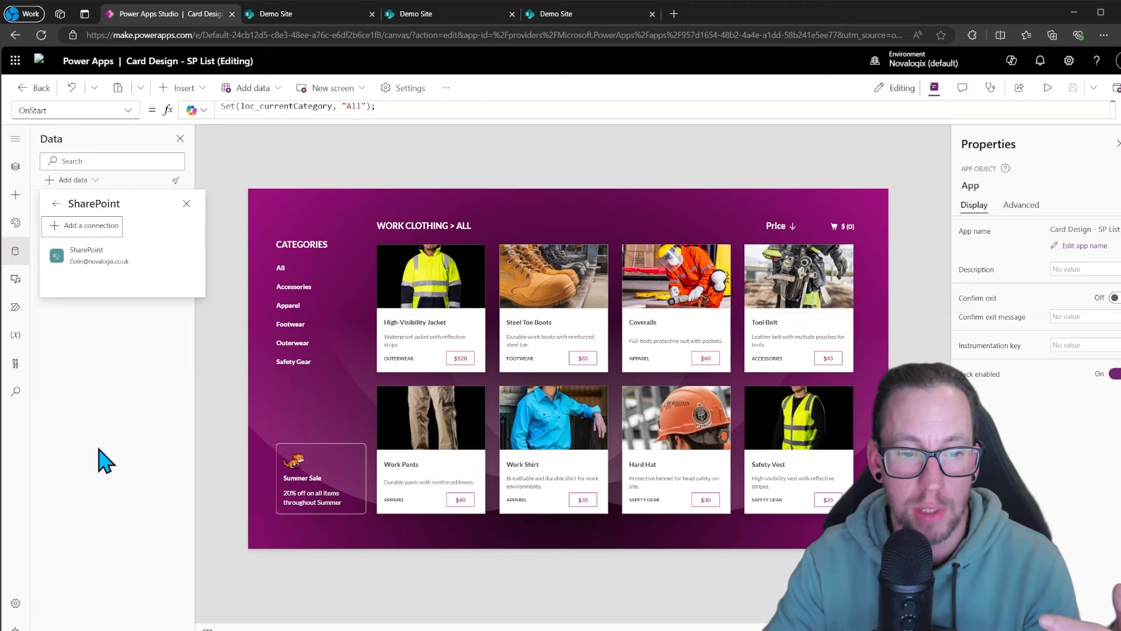
click(91, 257)
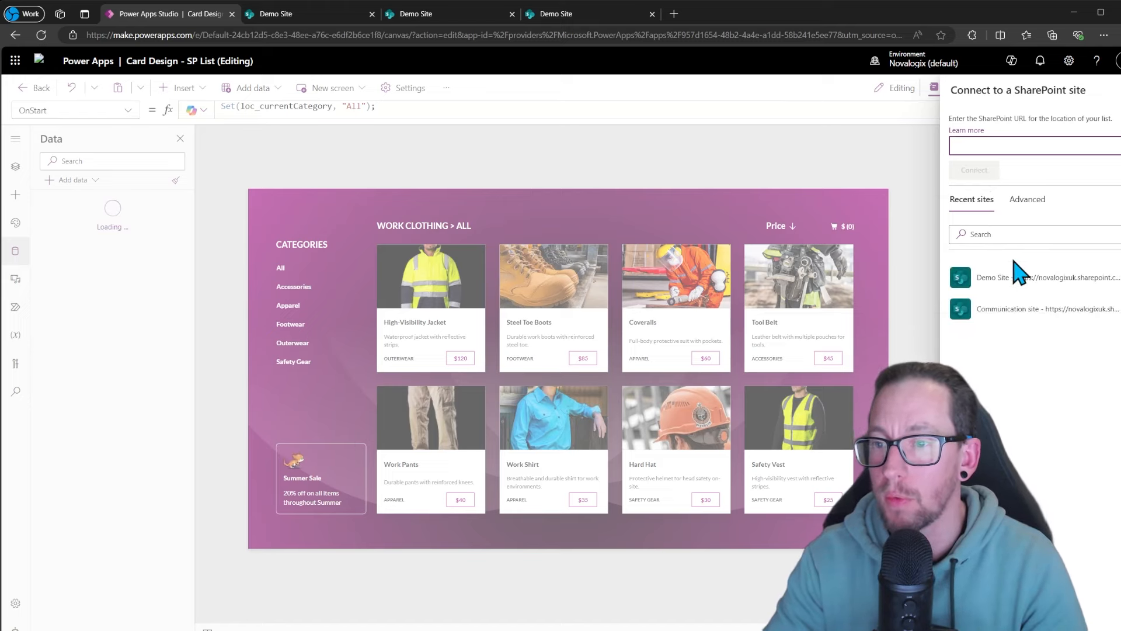
click(1017, 276)
Add the WorkClothingTypes, WorkClothingItems and Purchases lists as data sources.
click(991, 292)
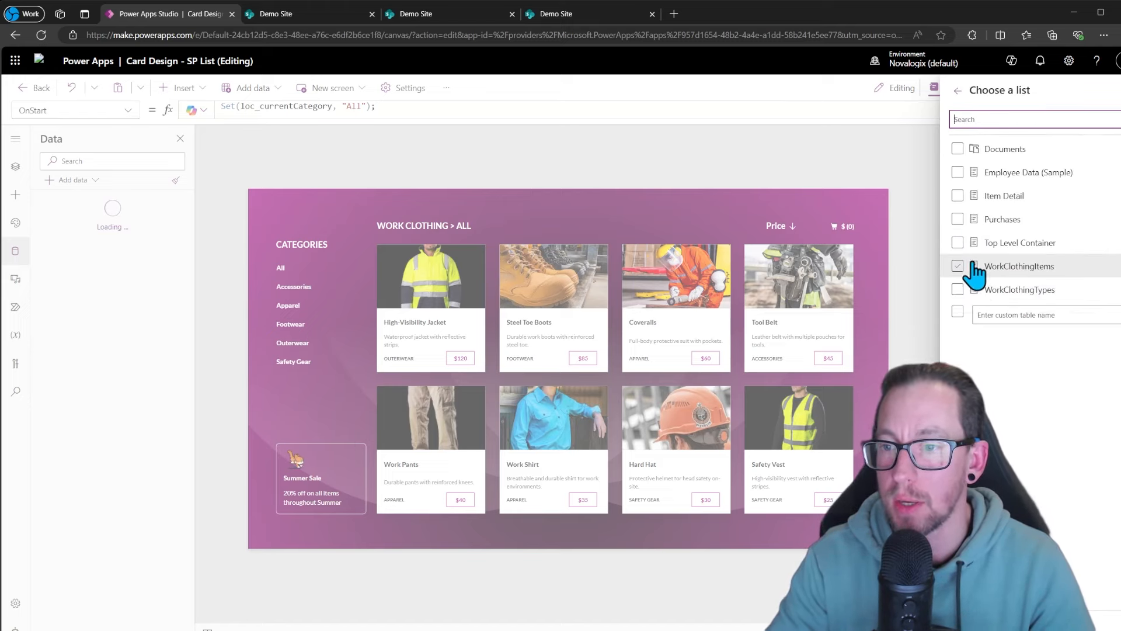
click(958, 289)
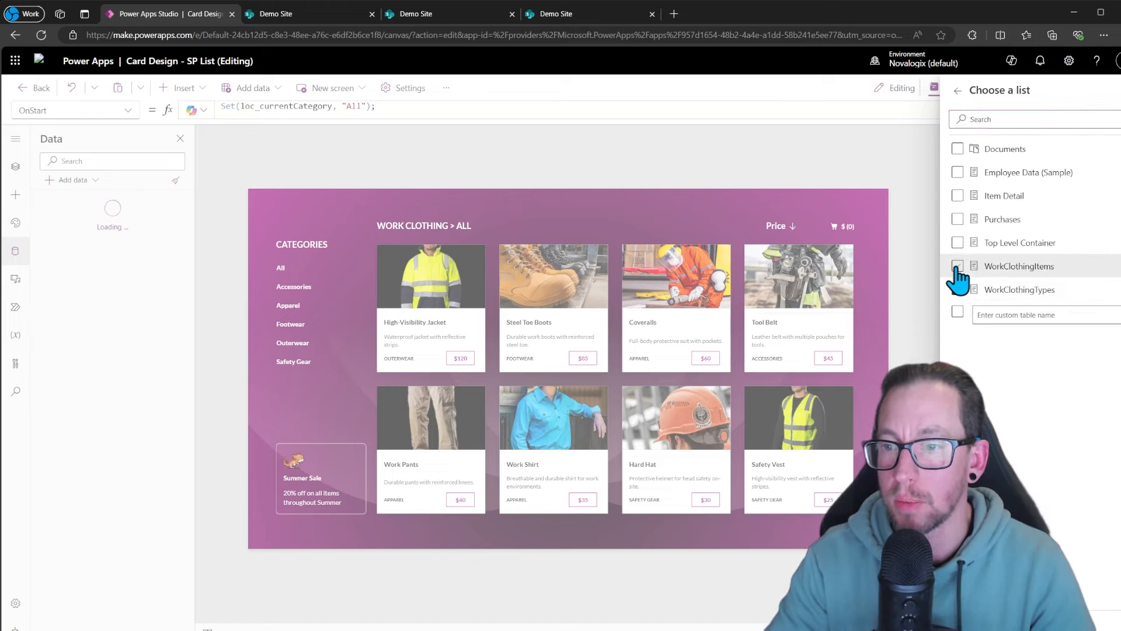
click(957, 220)
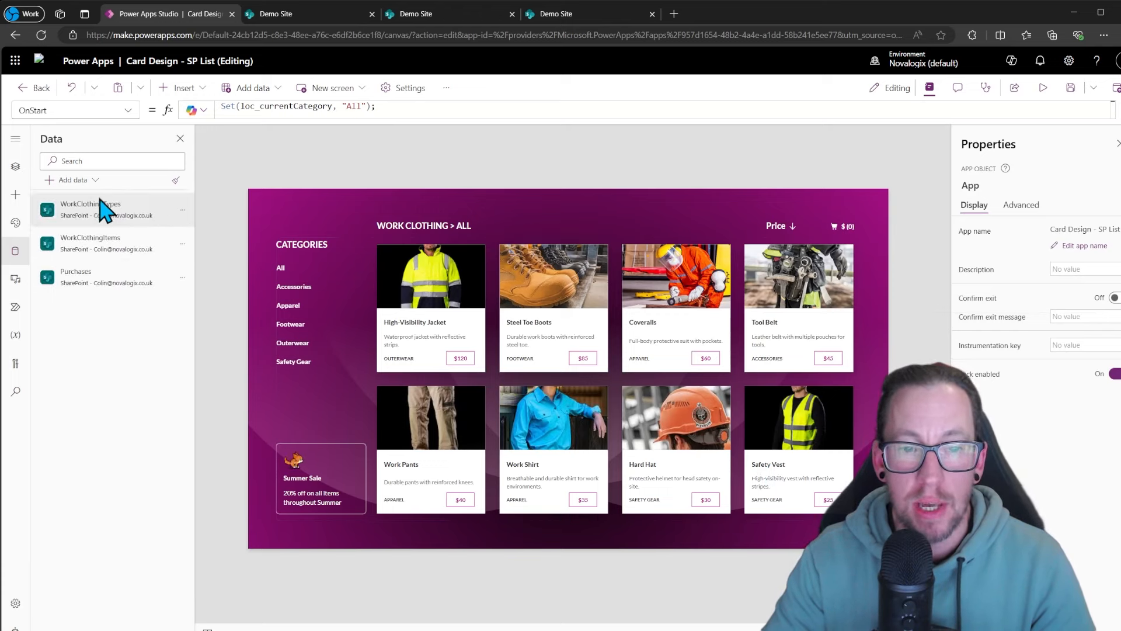
mouse_move(90, 281)
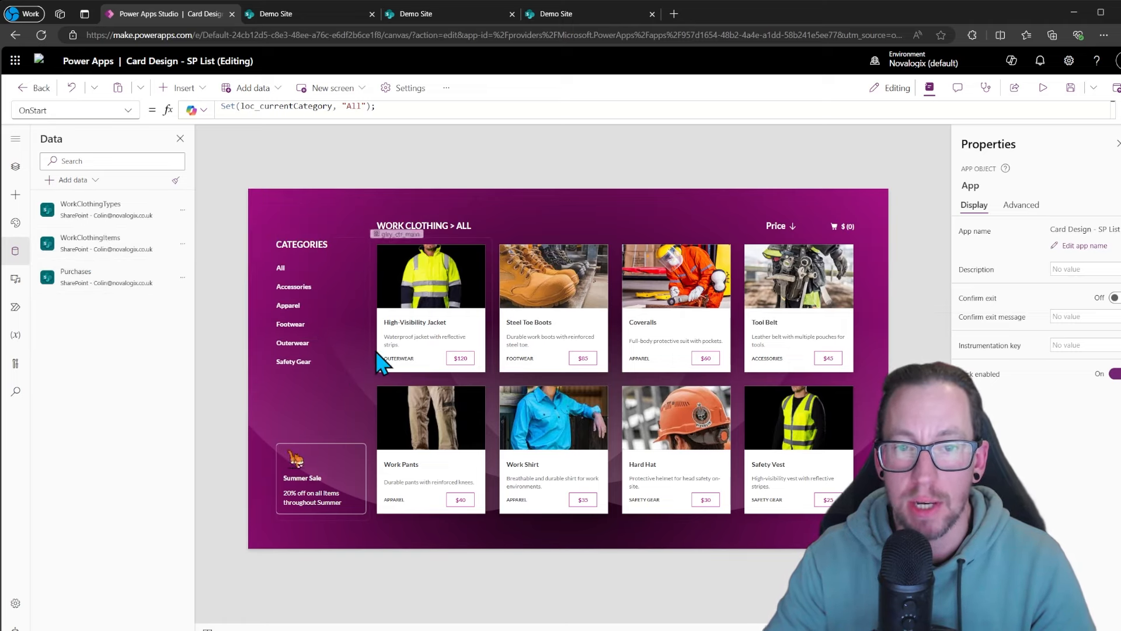
Replace col_WorkClothingItems with WorkClothingTypes in the category gallery's Items formula and inspect the formula's error.
click(358, 334)
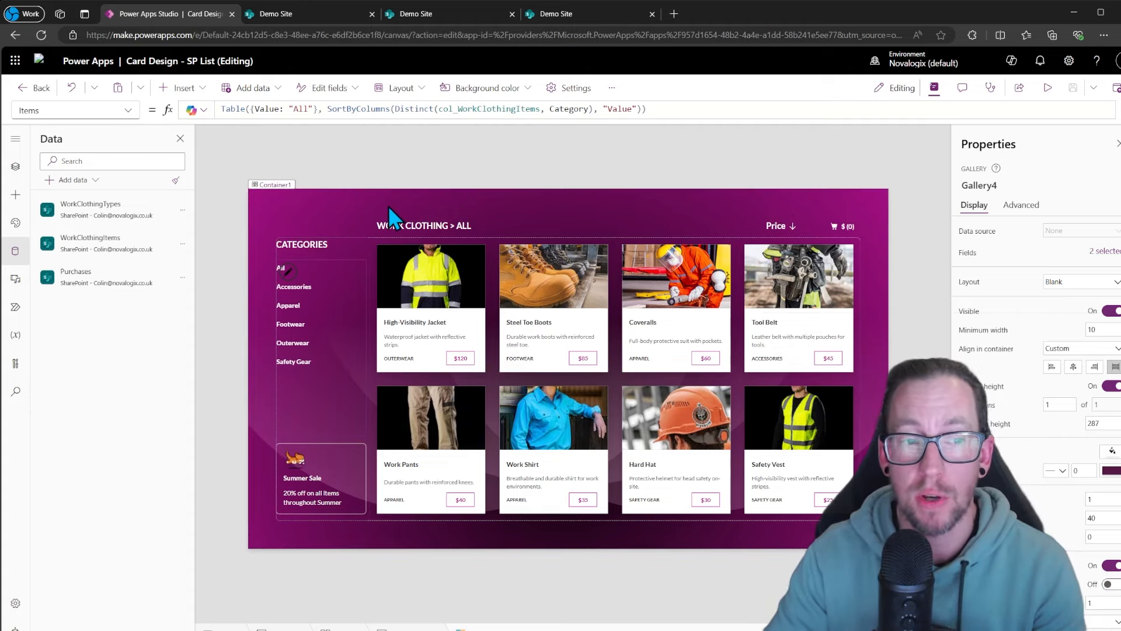
double_click(458, 110)
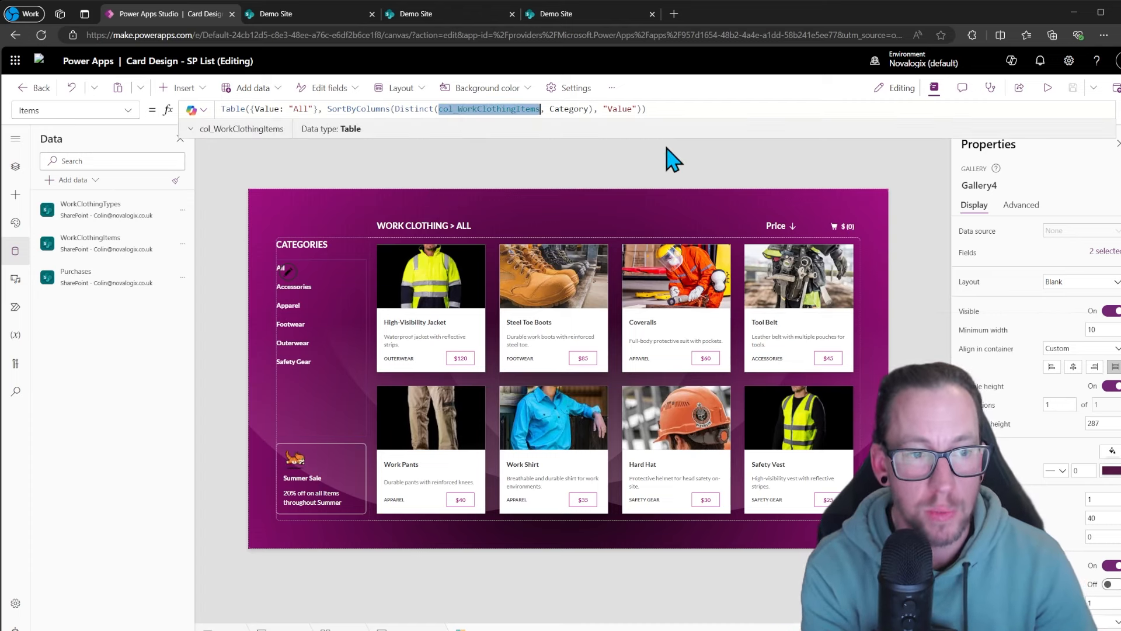
text(Work)
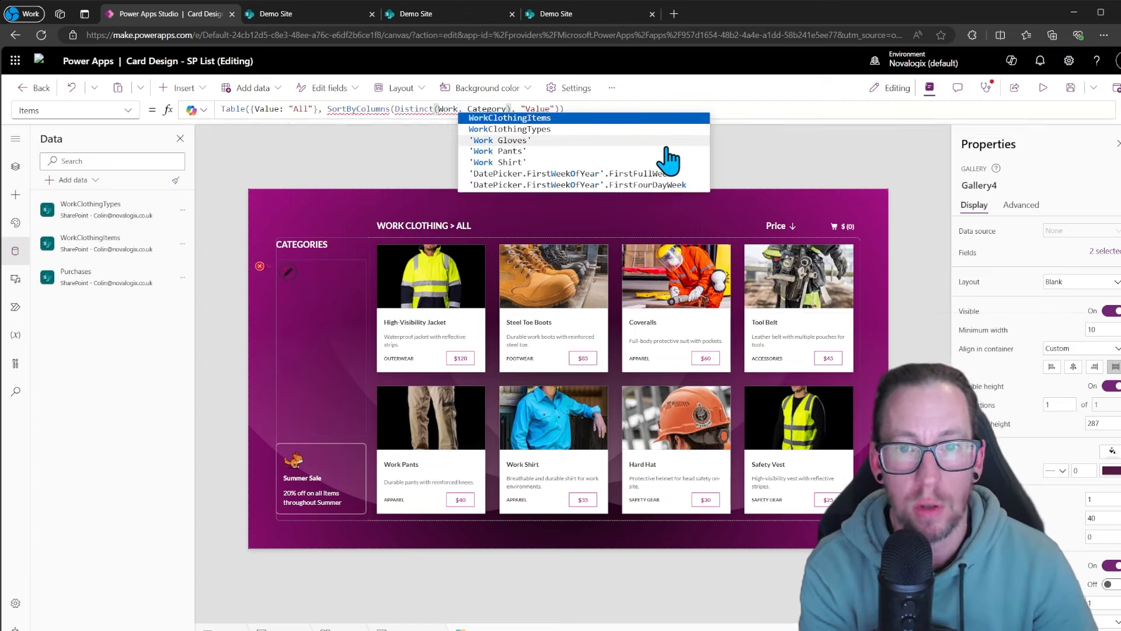
key(Tab)
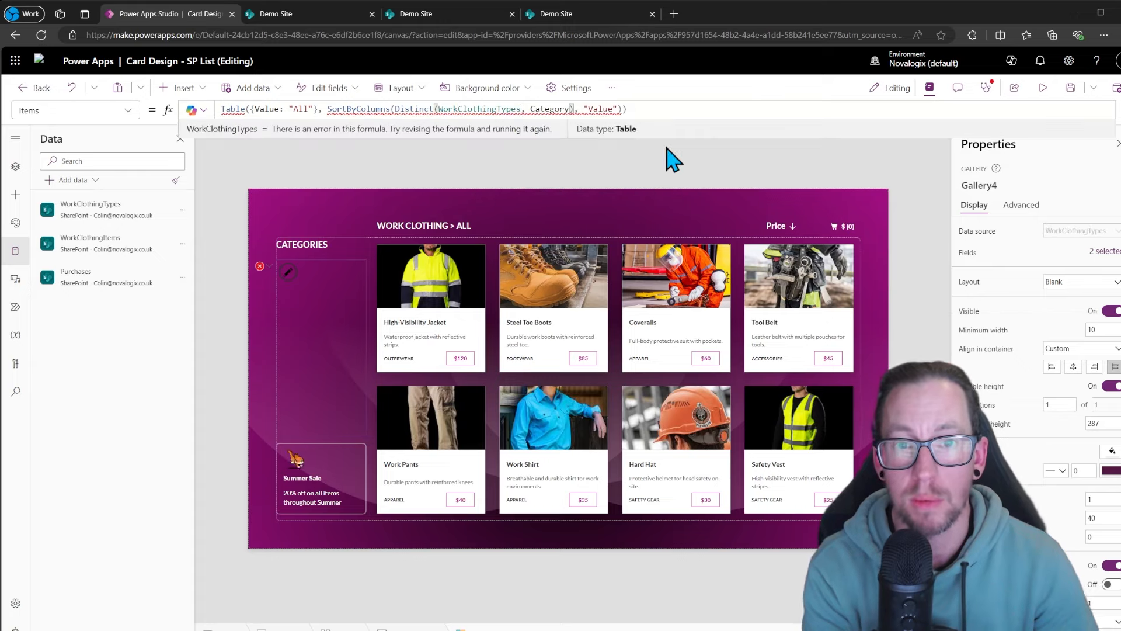
double_click(462, 108)
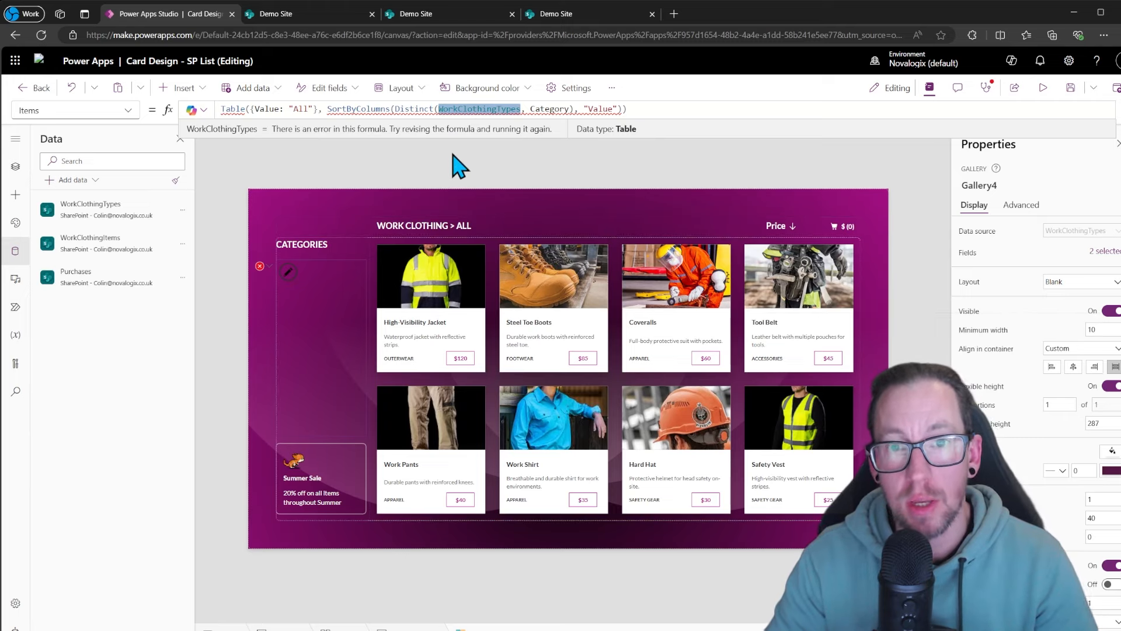
mouse_move(470, 108)
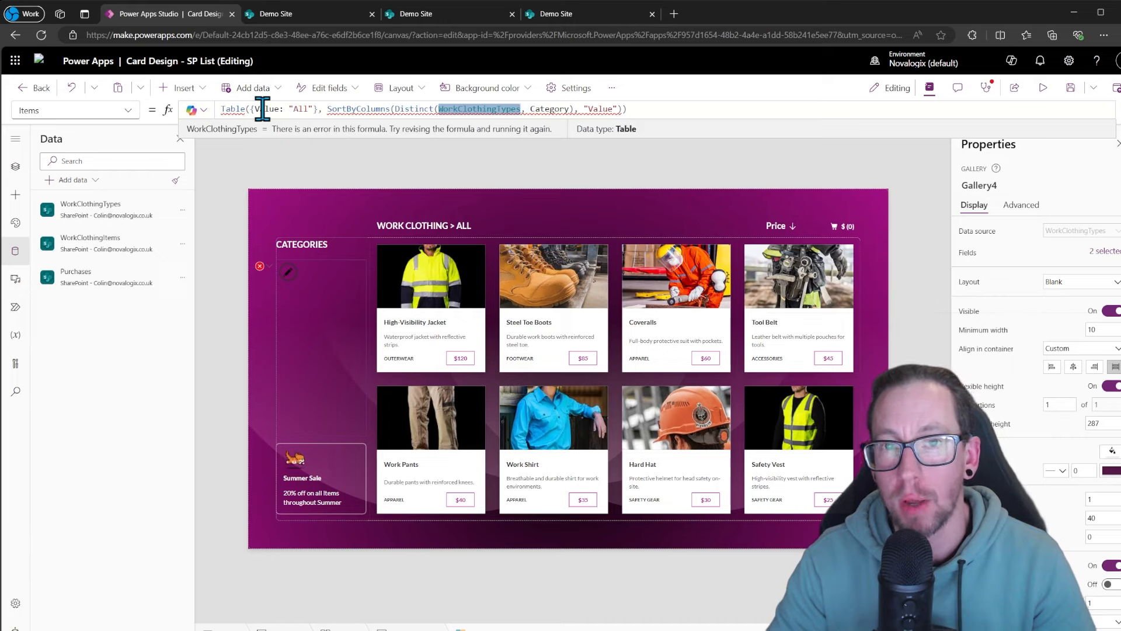
mouse_move(409, 110)
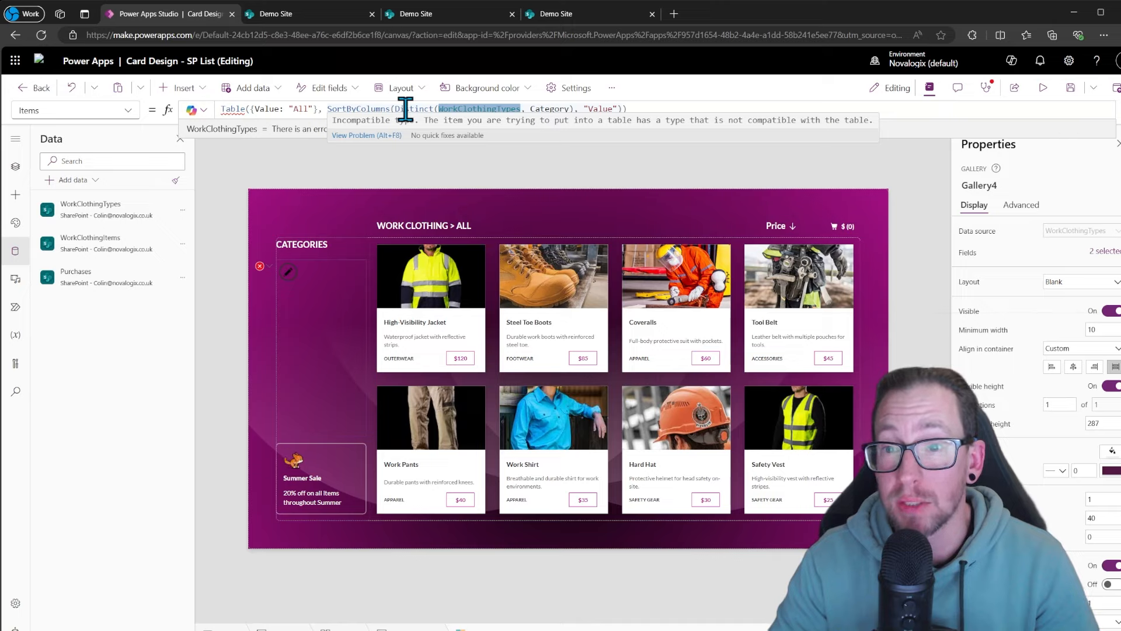
Nest the All record in the category gallery's Items formula so that it reads {Value: {Value: "All"}}.
click(317, 110)
drag(318, 110, 253, 113)
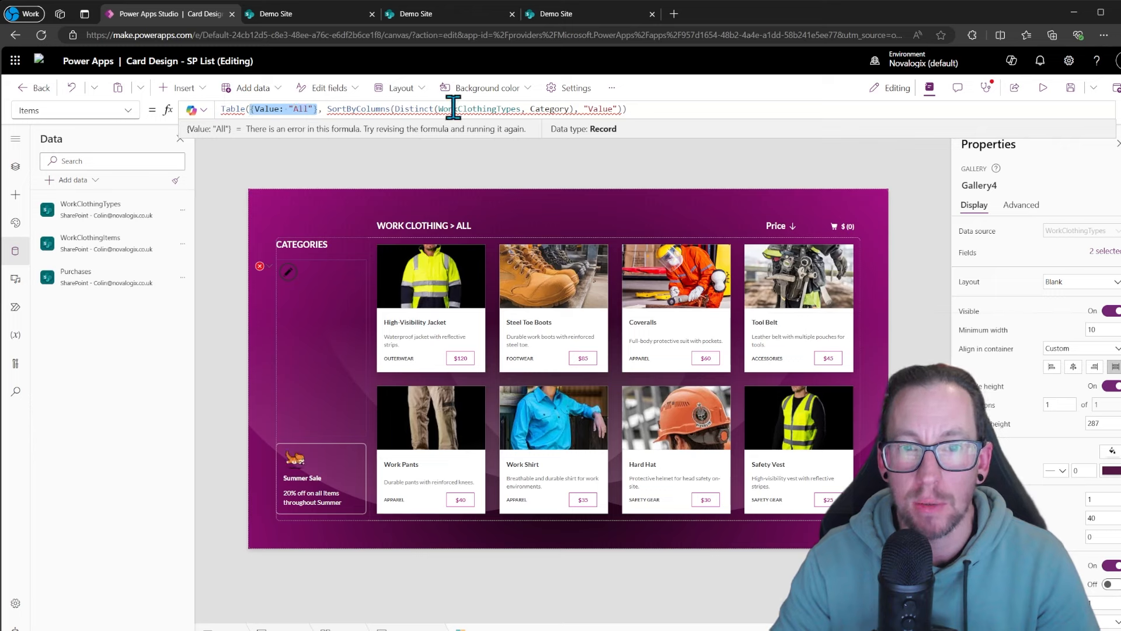
mouse_move(510, 108)
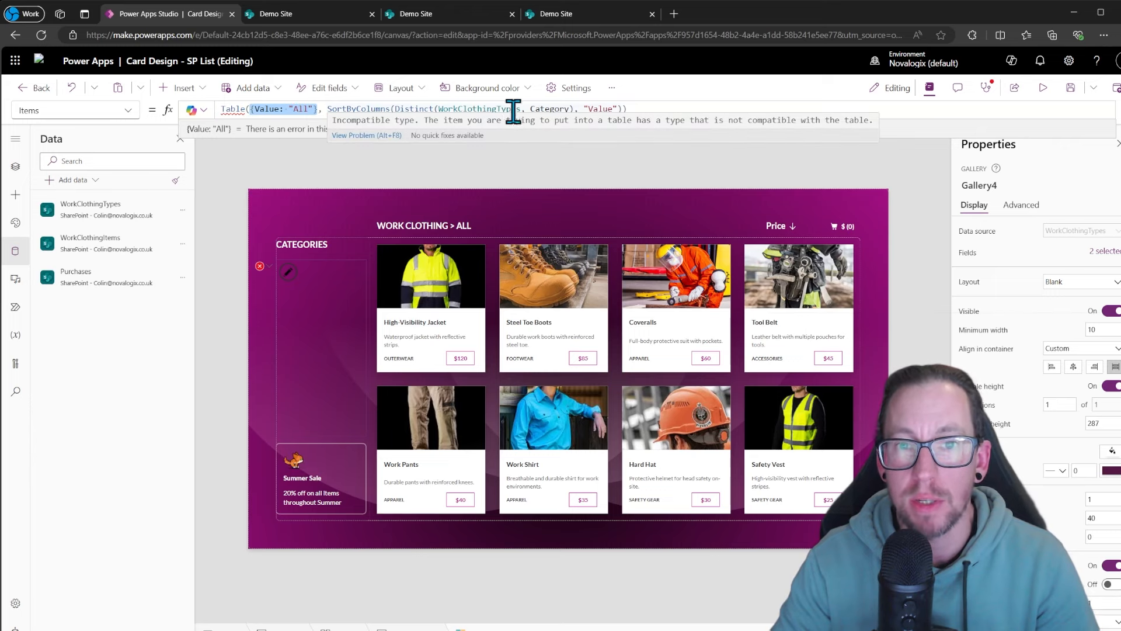
click(297, 108)
text(Valu)
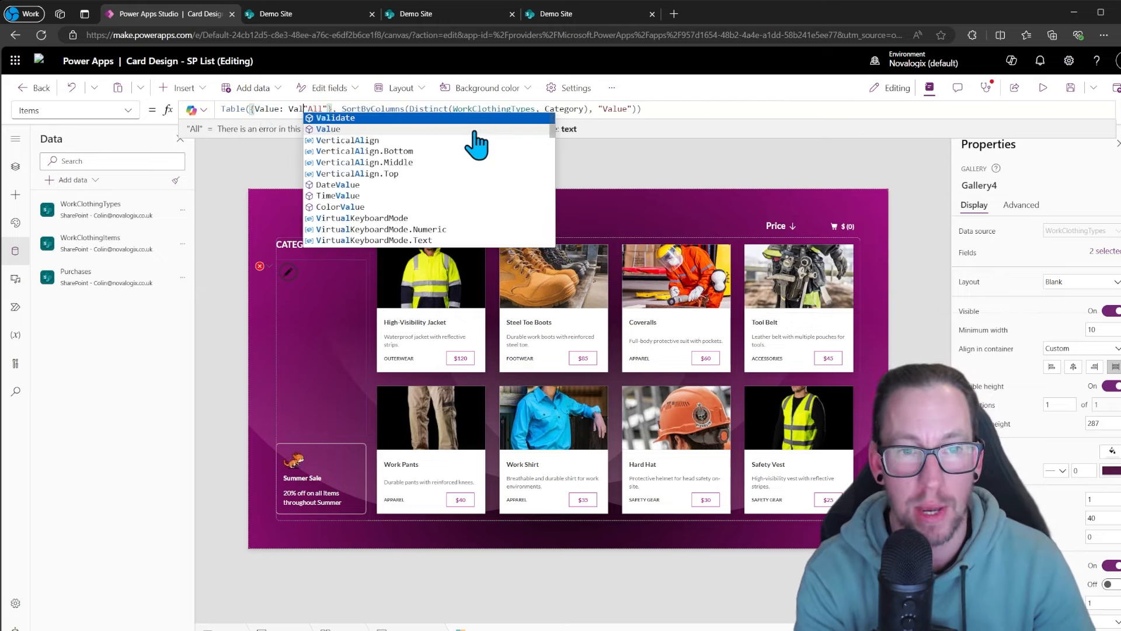
text(e)
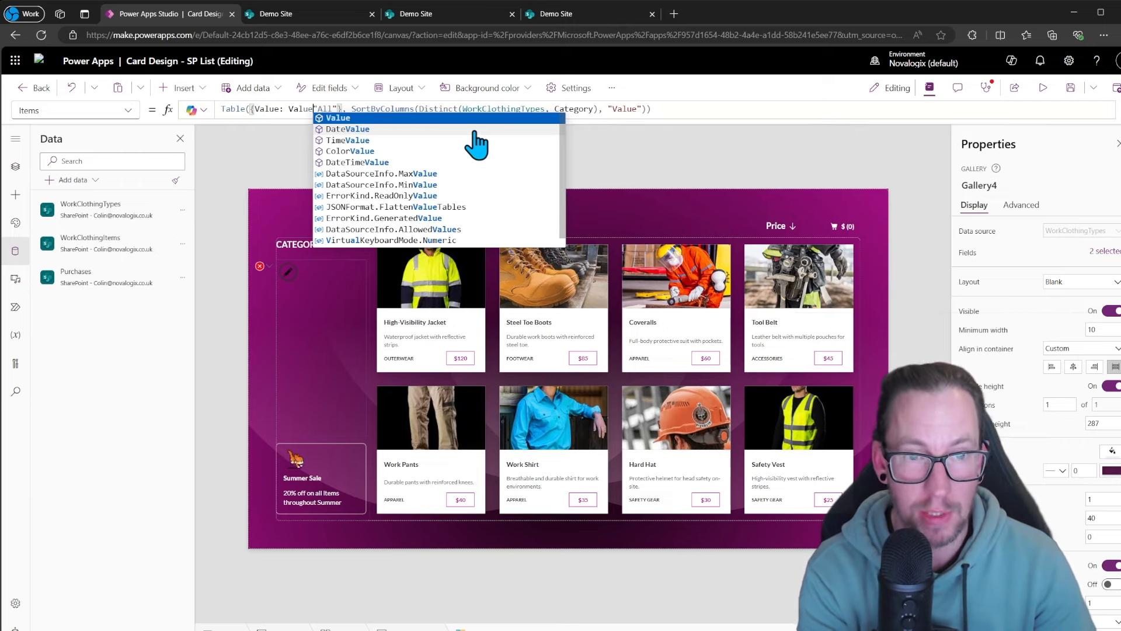
key(Escape)
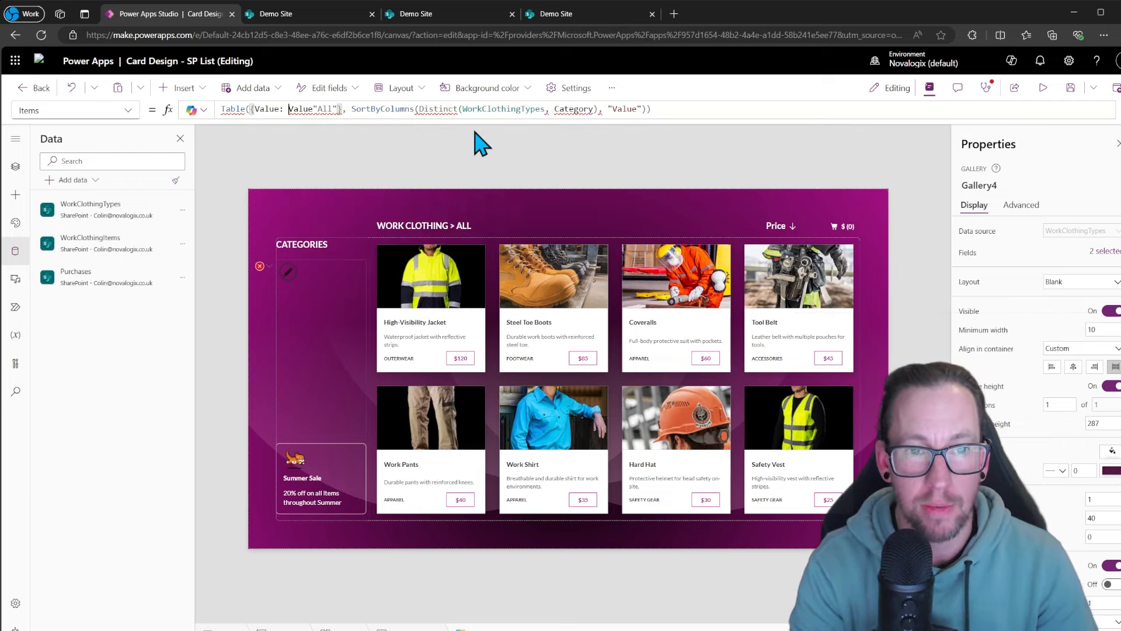
text({)
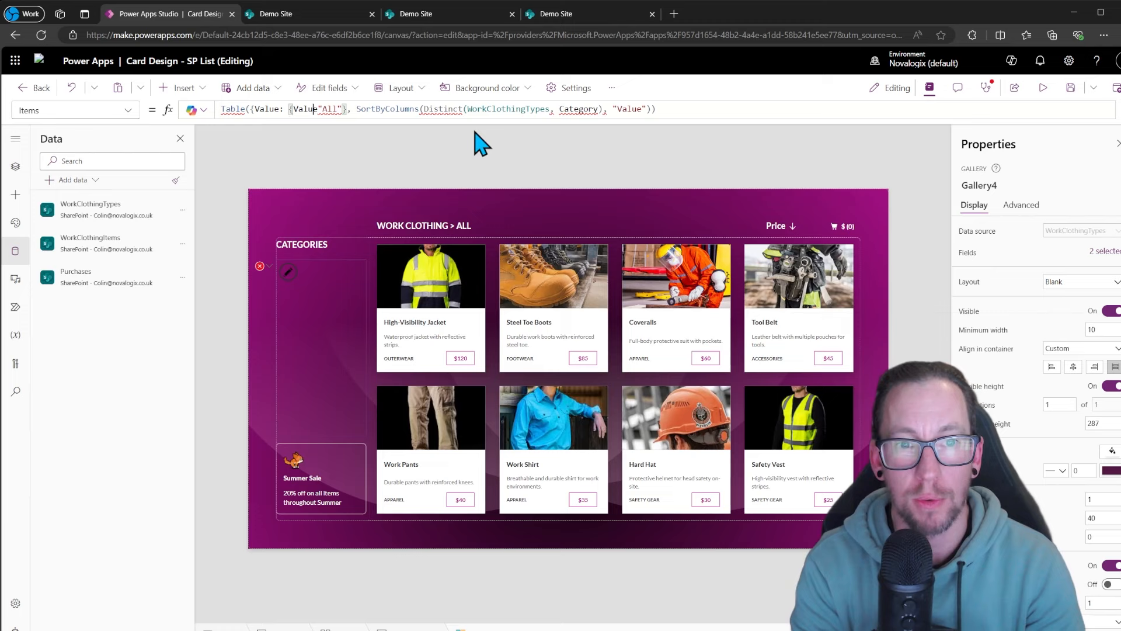
text(: )
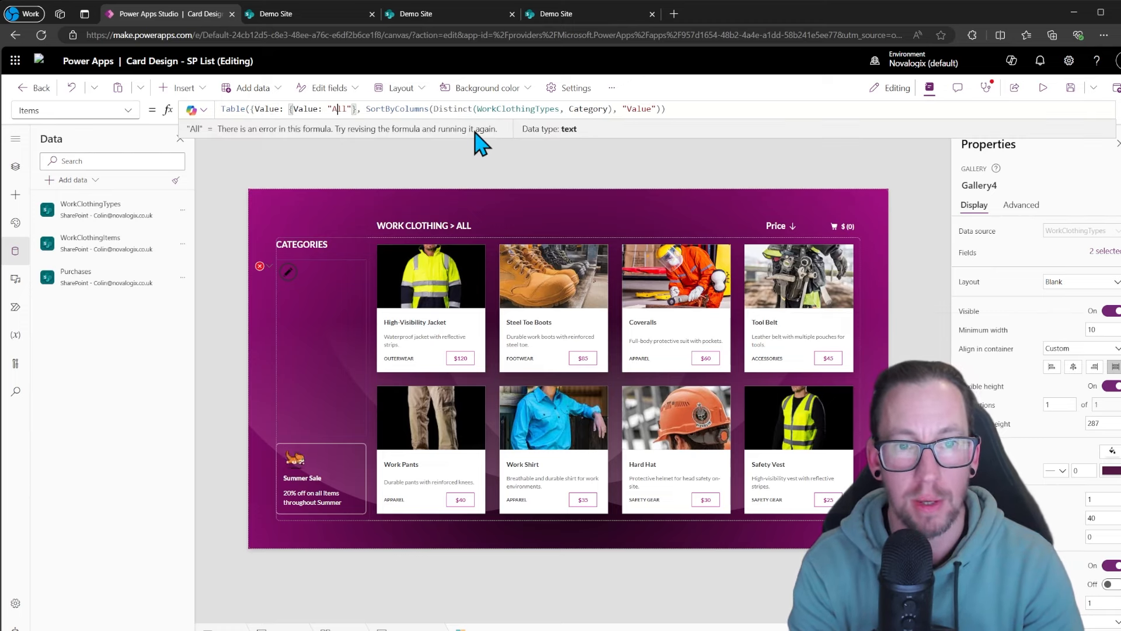
text(})
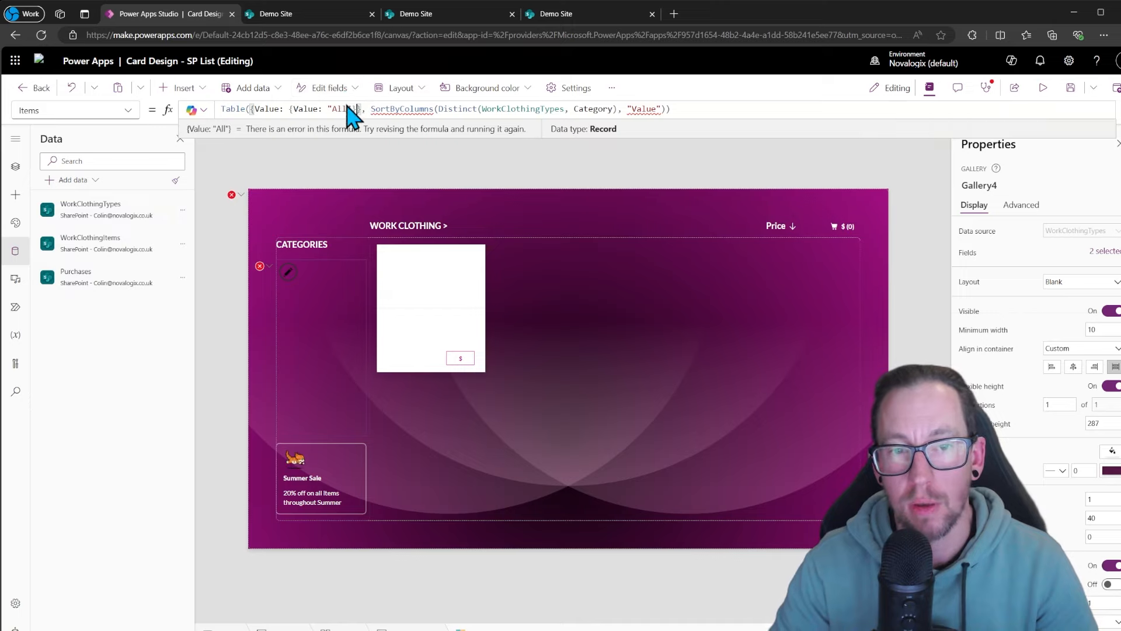
text(})
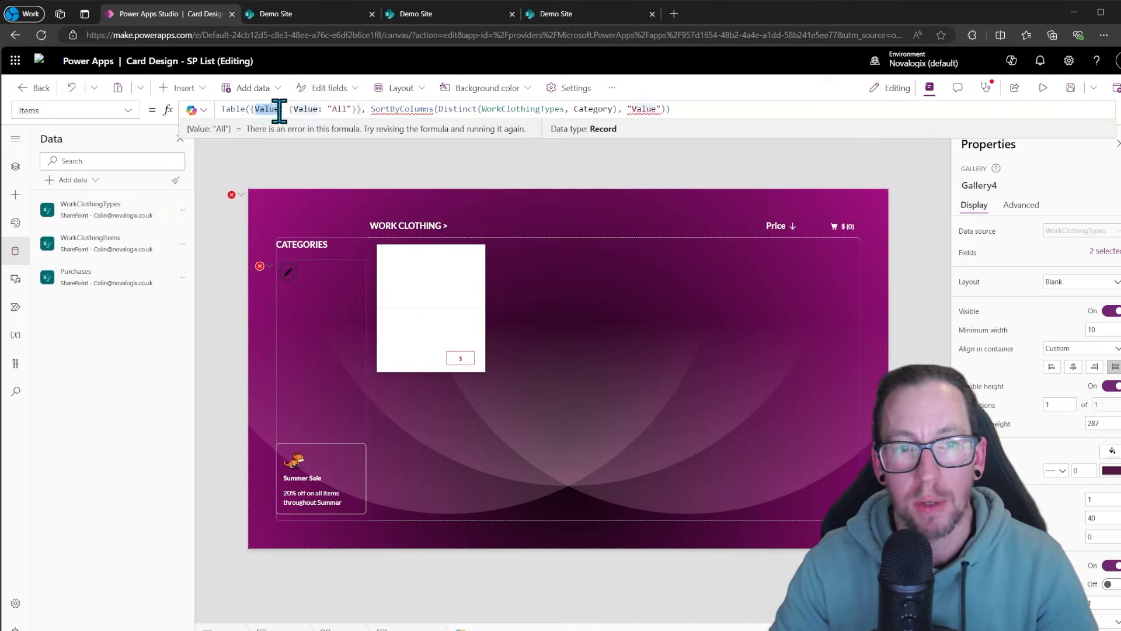
Examine the nested All record and the errors on SortByColumns and its sort column in the Items formula.
double_click(268, 109)
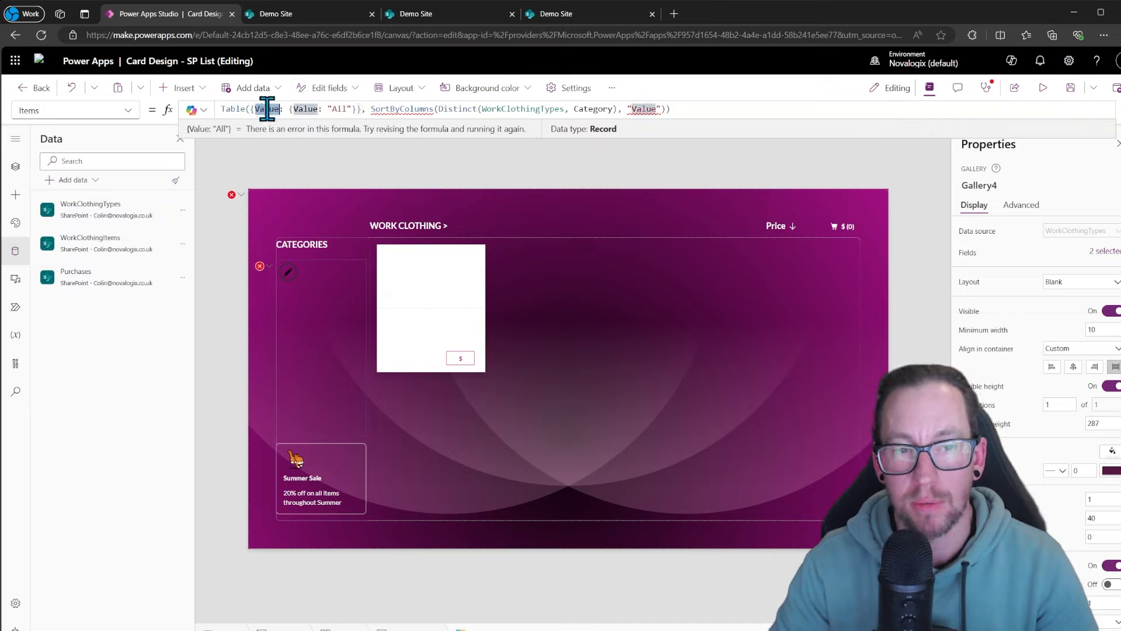
drag(289, 109, 346, 108)
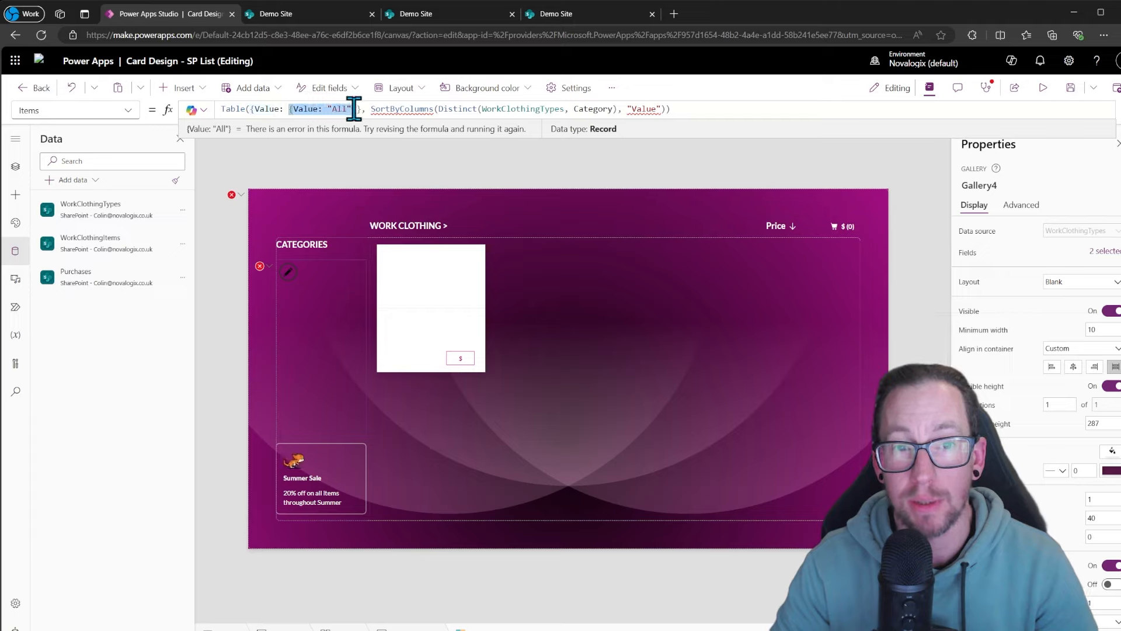
click(333, 111)
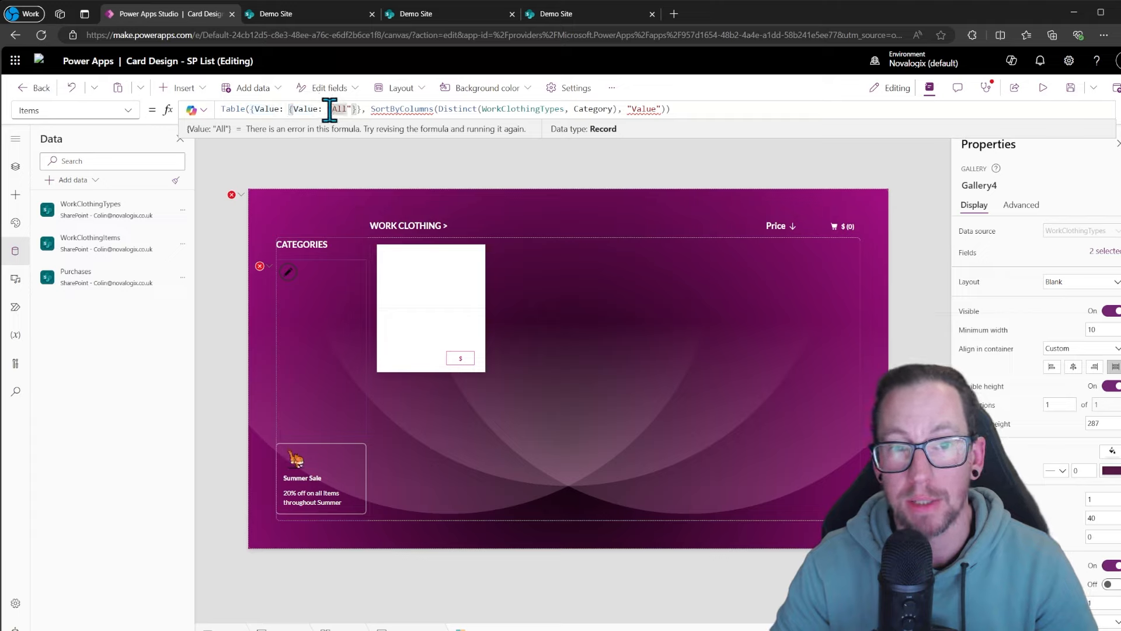
double_click(496, 110)
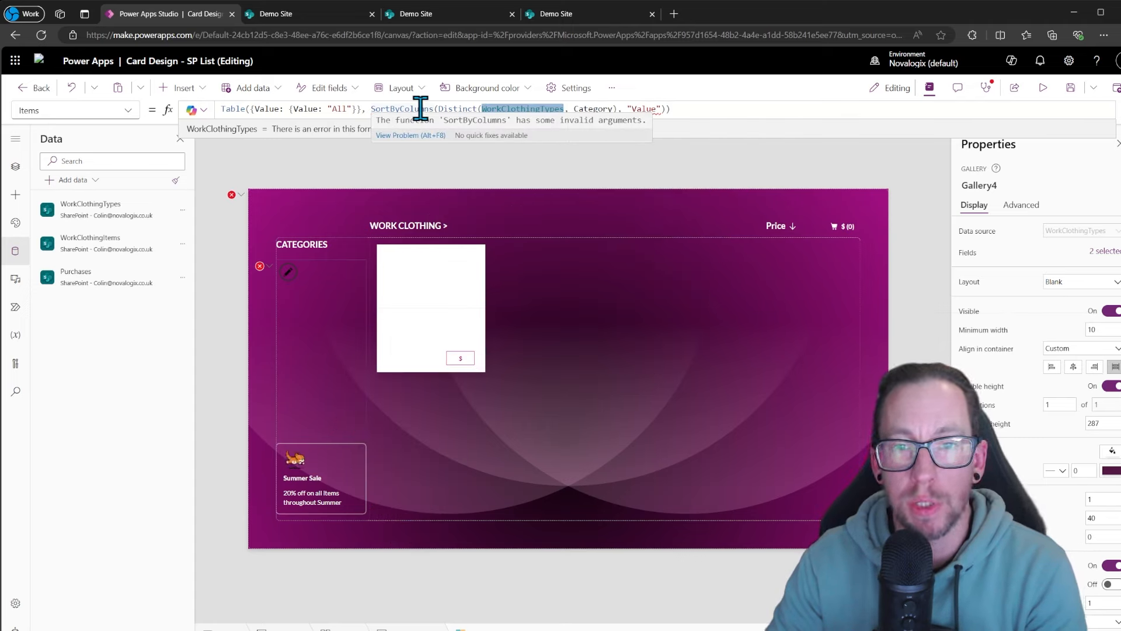
double_click(645, 109)
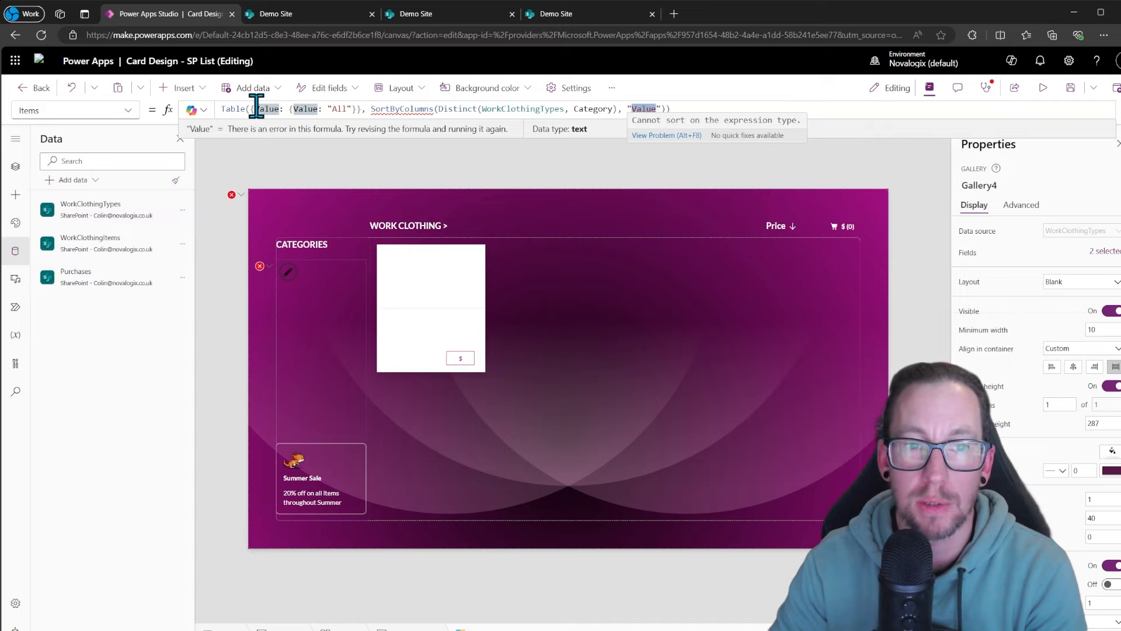
Replace SortByColumns with Sort in the category gallery's Items formula and use Value.Value as the sort expression.
double_click(373, 109)
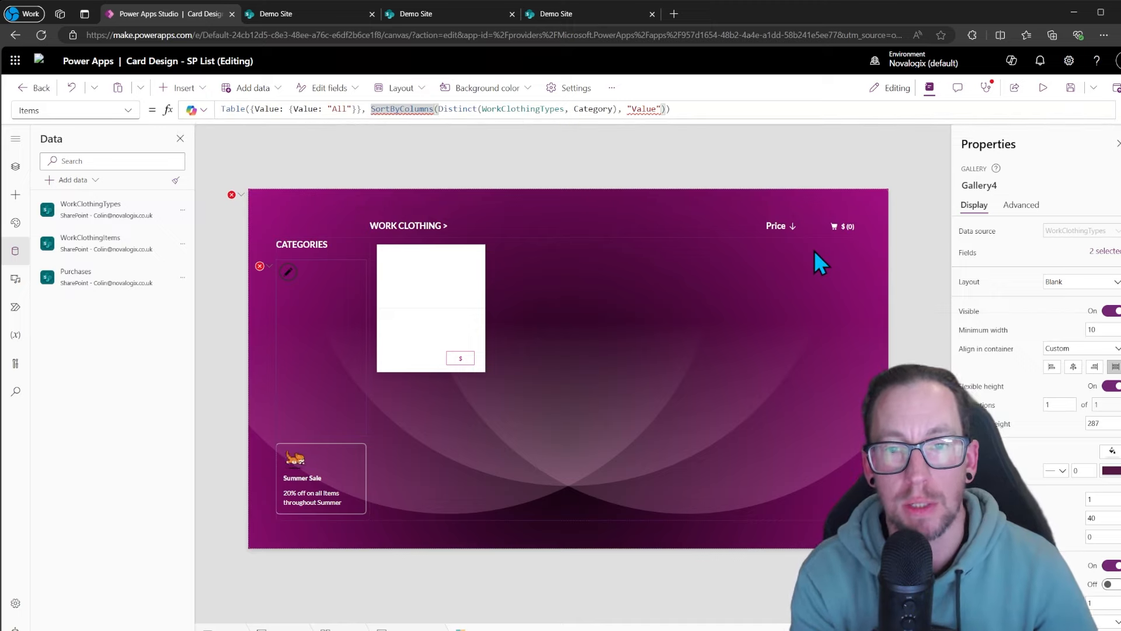
text(Sort)
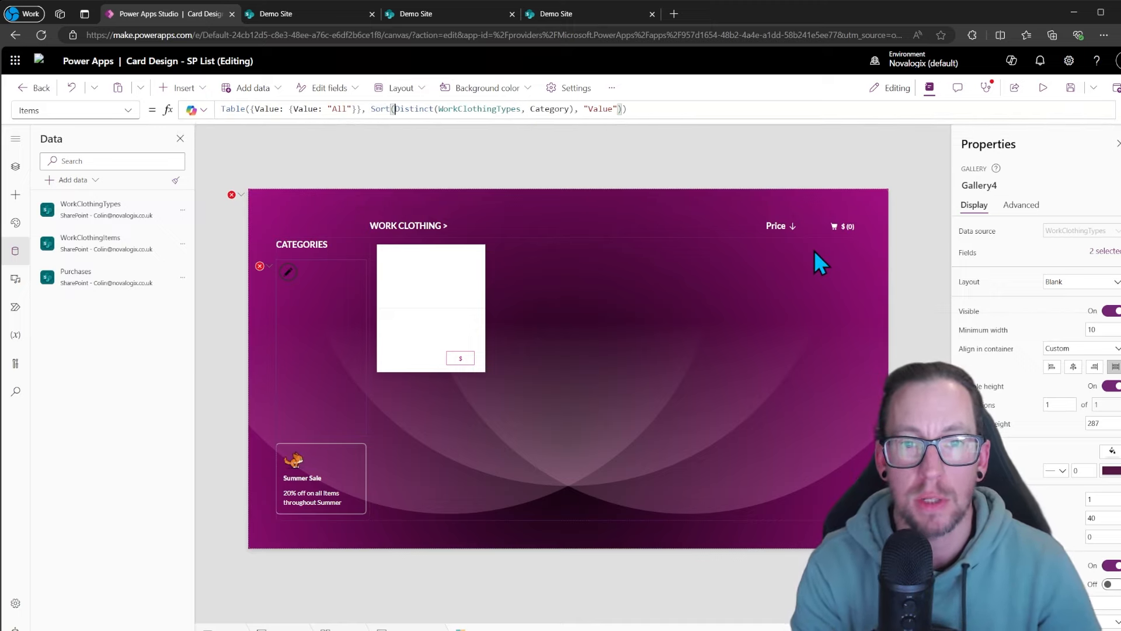
key(ctrl+shift+Right)
key(Right)
key(Right)
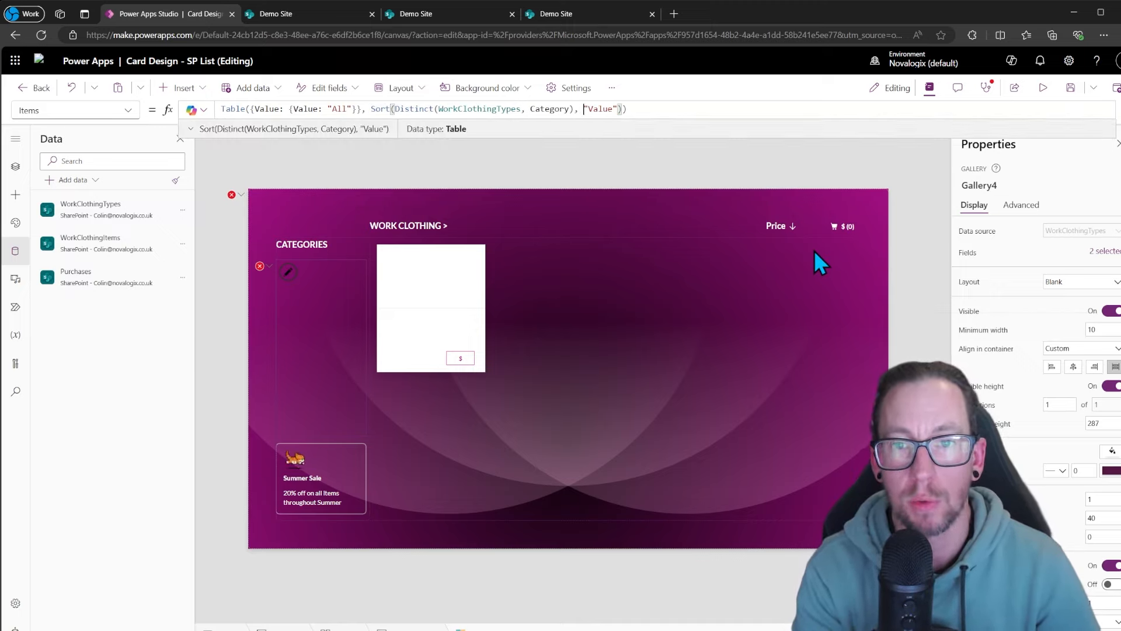
key(Delete)
key(Delete)
key(Delete)
key(Delete)
key(Delete)
text(Val)
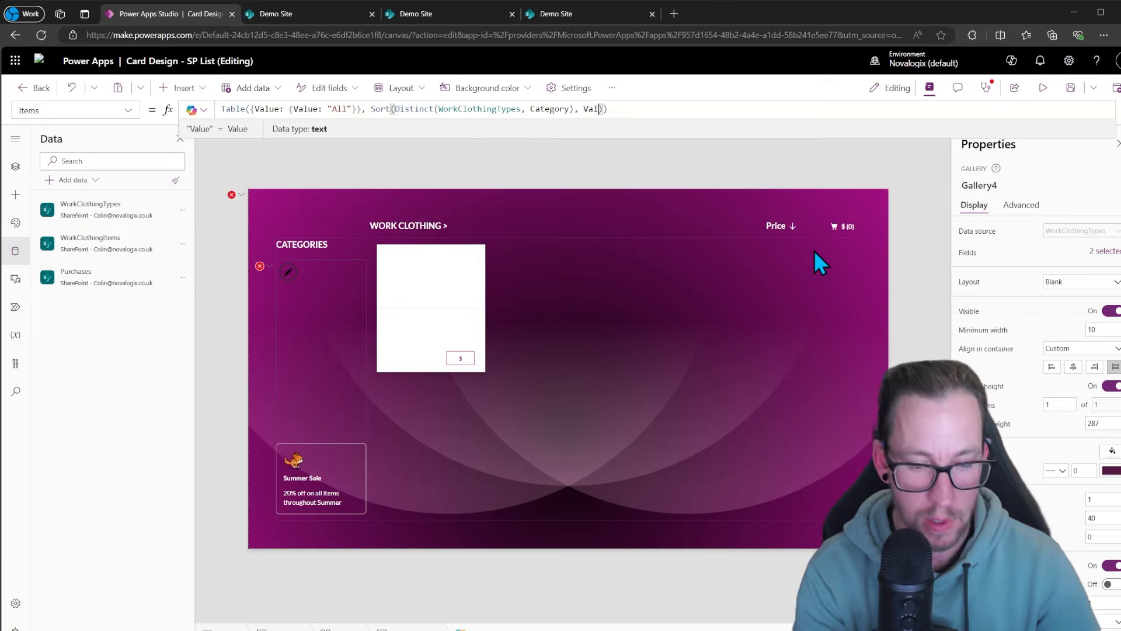
text(ue.Value)
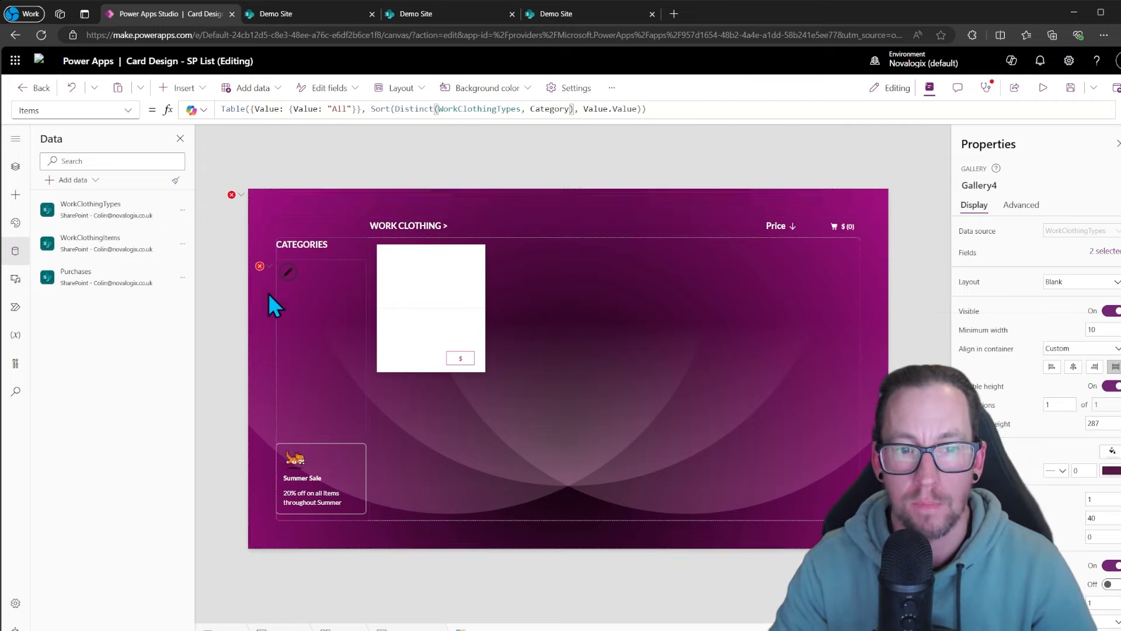
Open the category button's faulty Text formula from its error marker and change it to ThisItem.Value.Value.
click(261, 267)
click(275, 279)
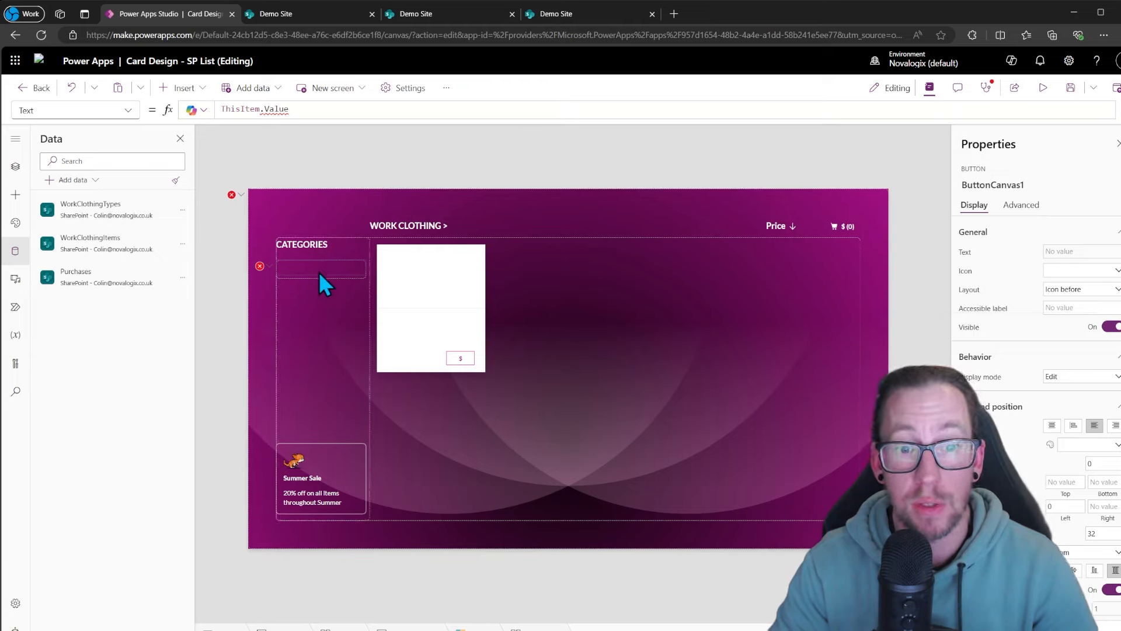
click(312, 310)
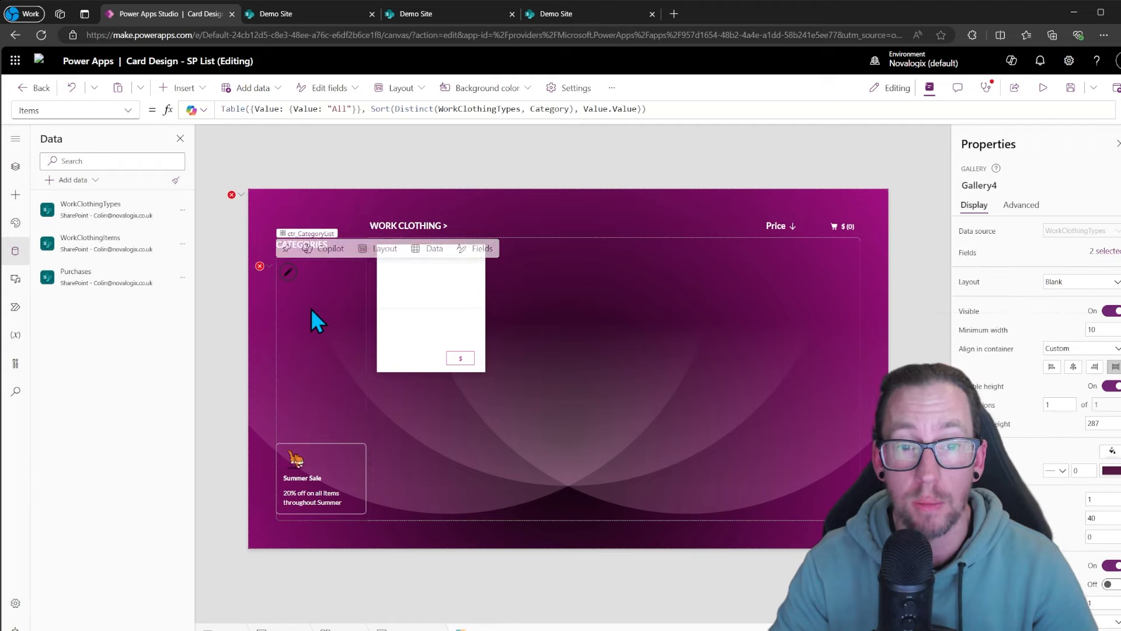
click(260, 266)
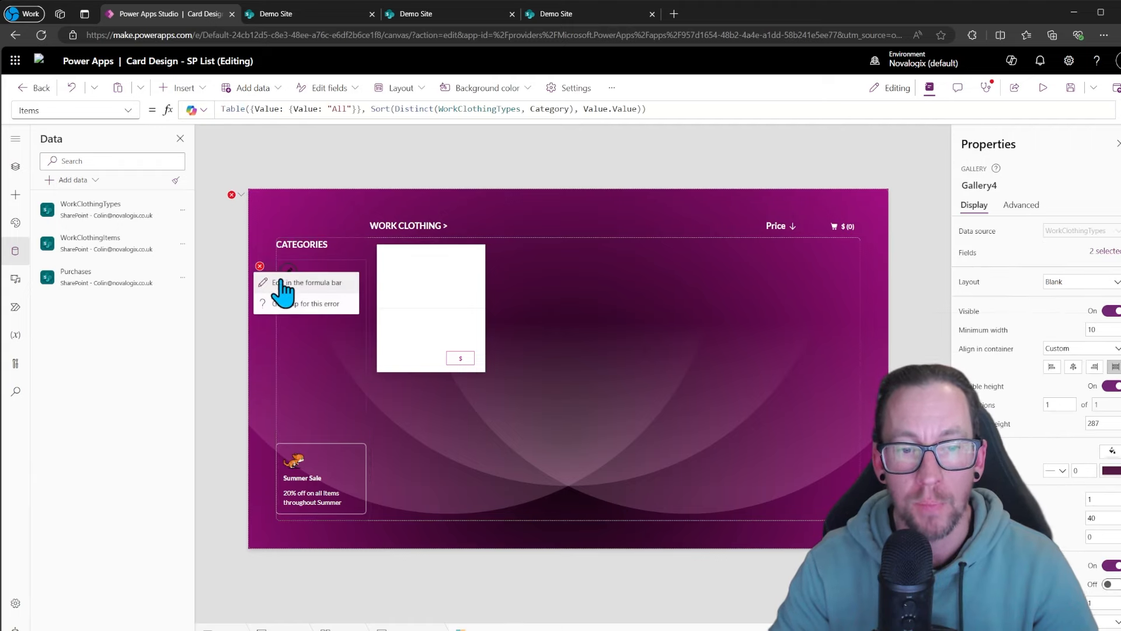
click(283, 283)
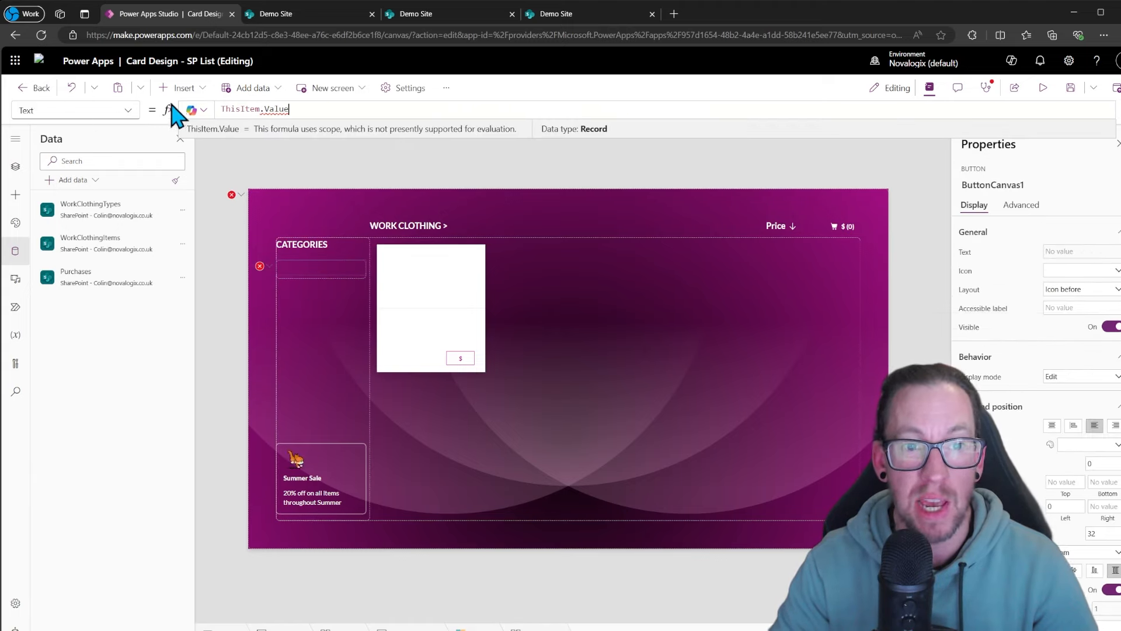
double_click(290, 108)
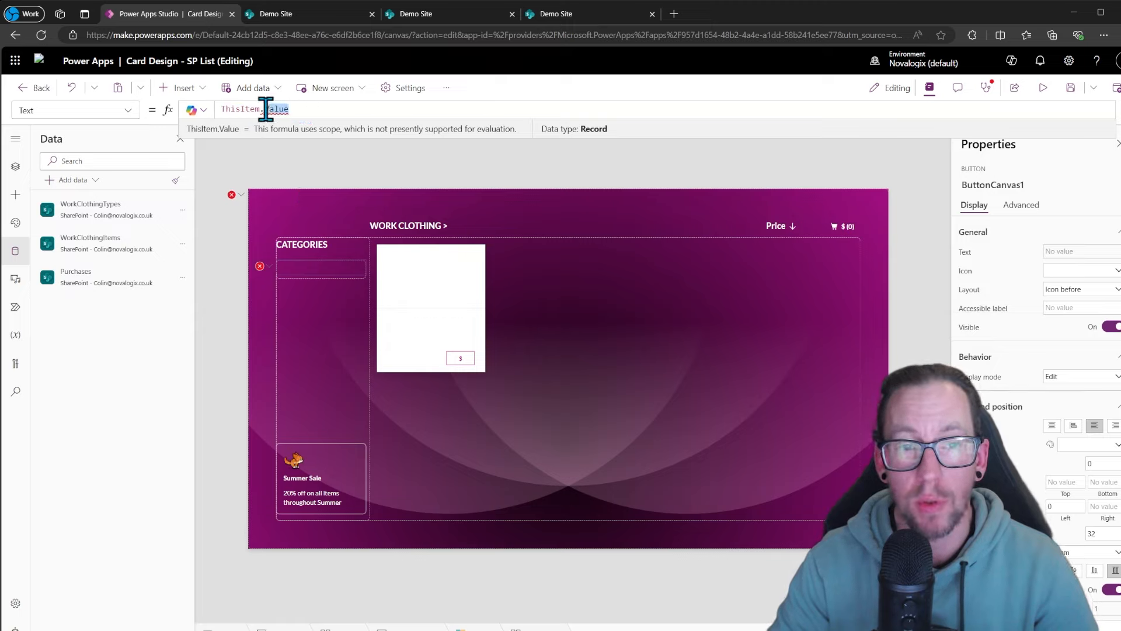
text(Value.)
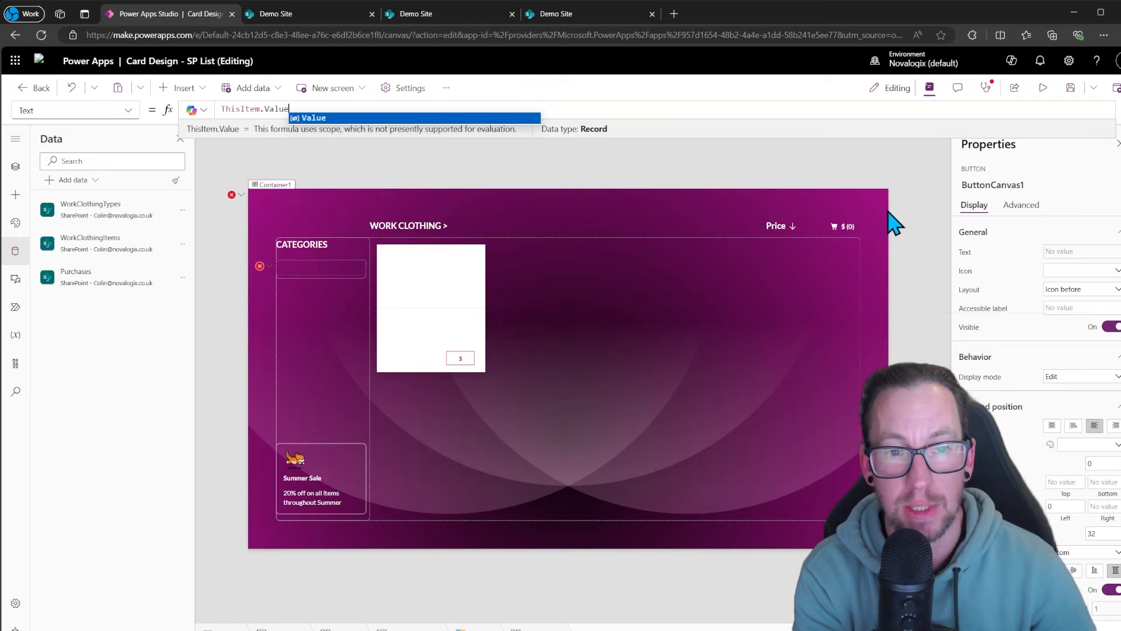
key(Tab)
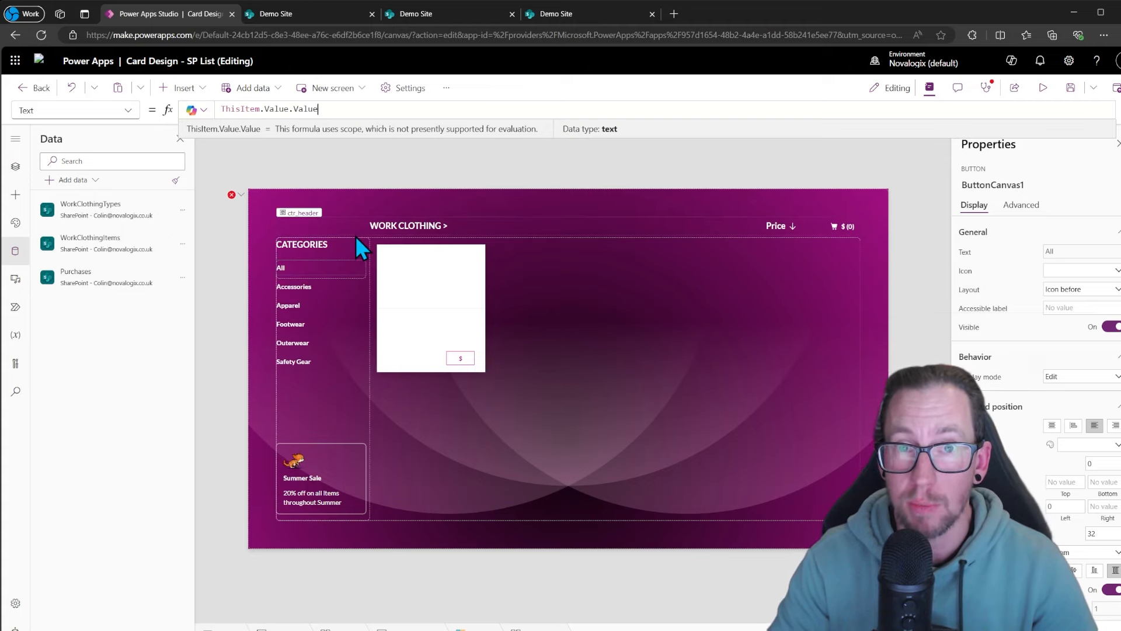
Examine the product gallery's Items formula in the expanded formula editor, focusing on the loc_currentCategory comparison.
click(637, 250)
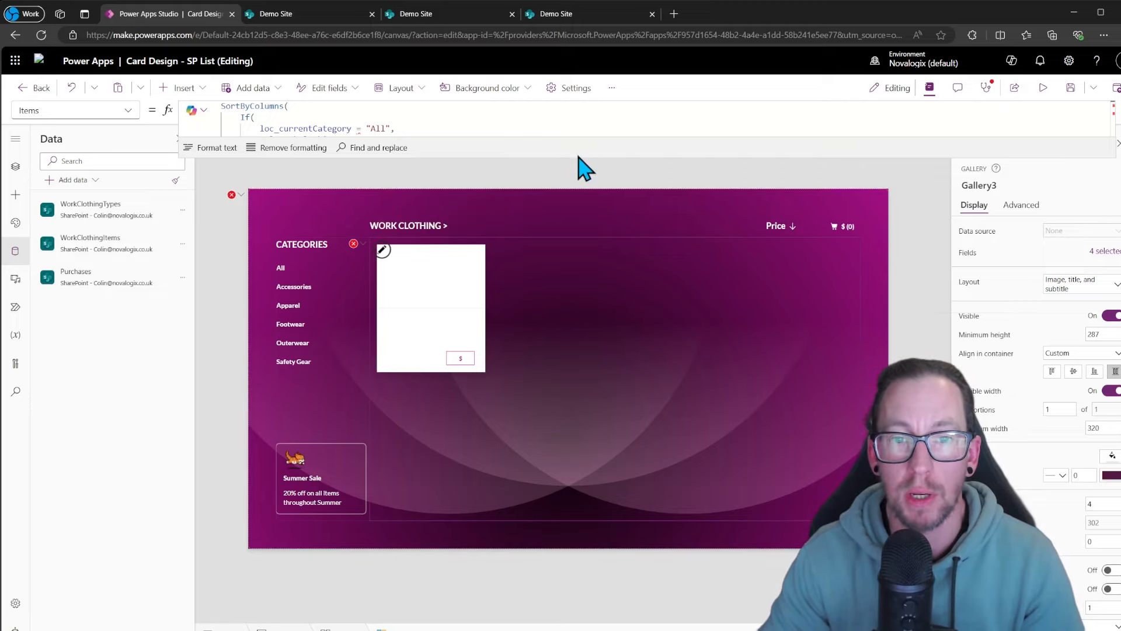
drag(578, 157, 555, 370)
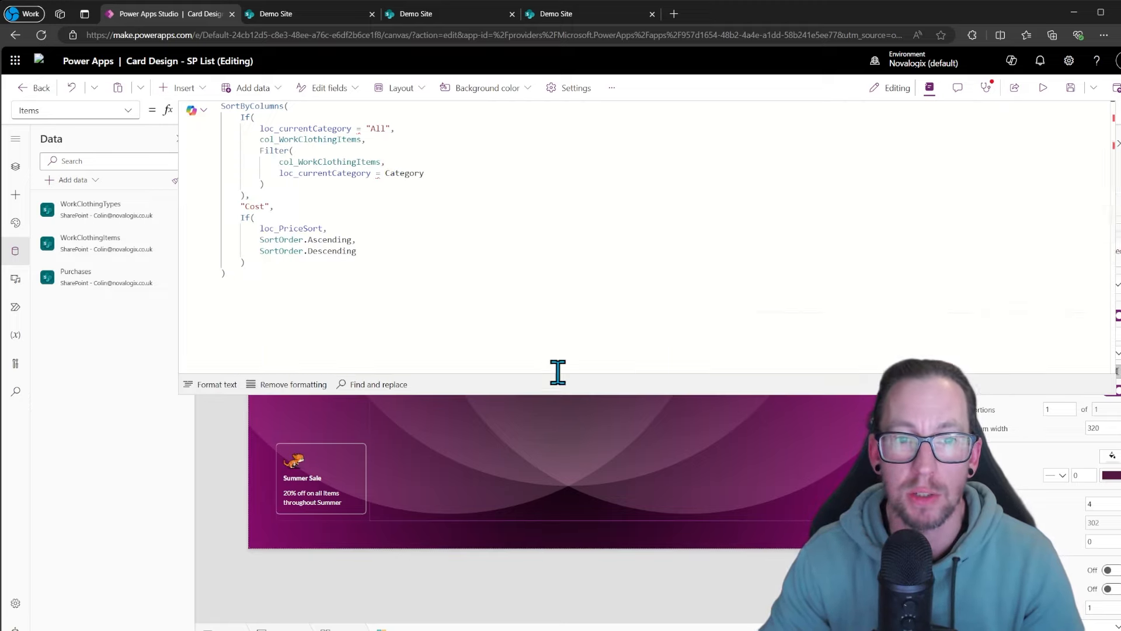
double_click(299, 128)
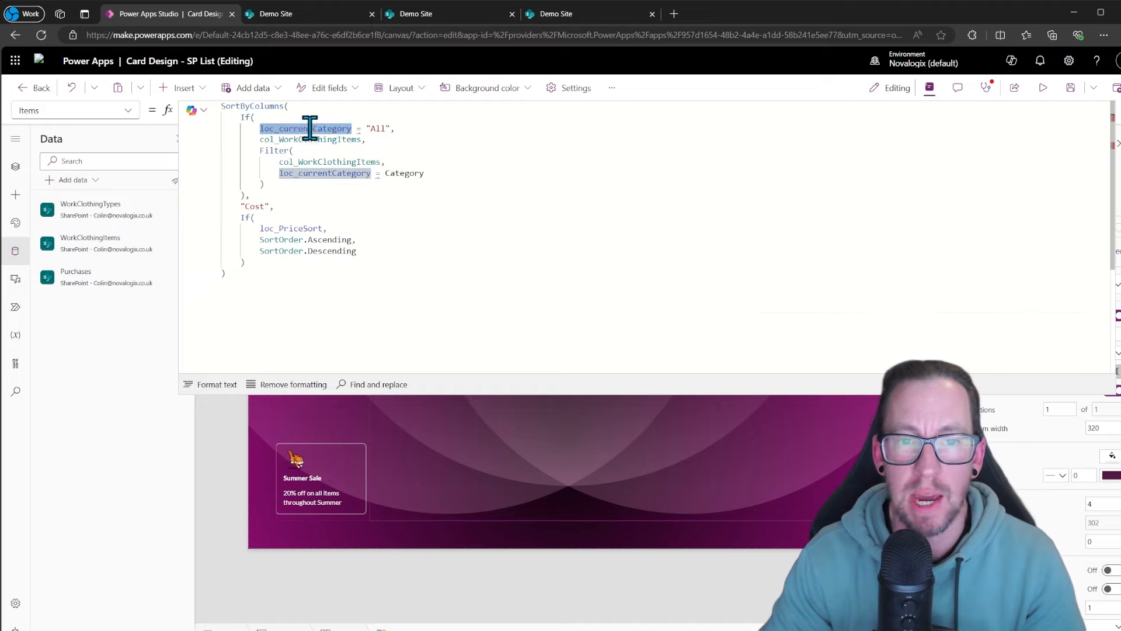
mouse_move(360, 127)
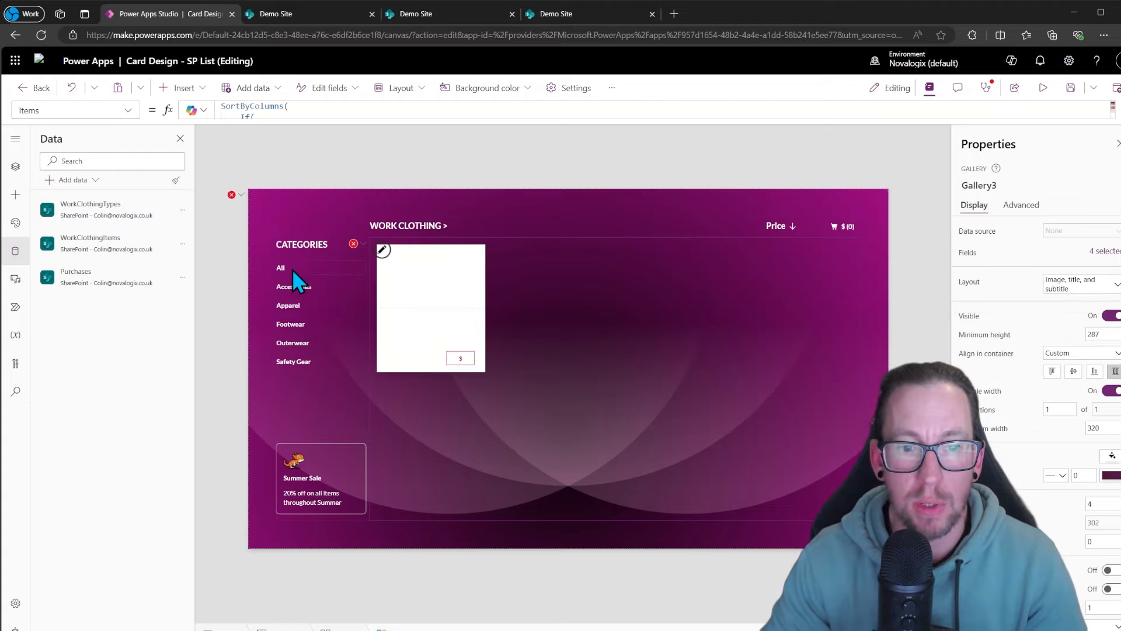
Check the OnSelect formula of the button inside the category gallery.
click(306, 271)
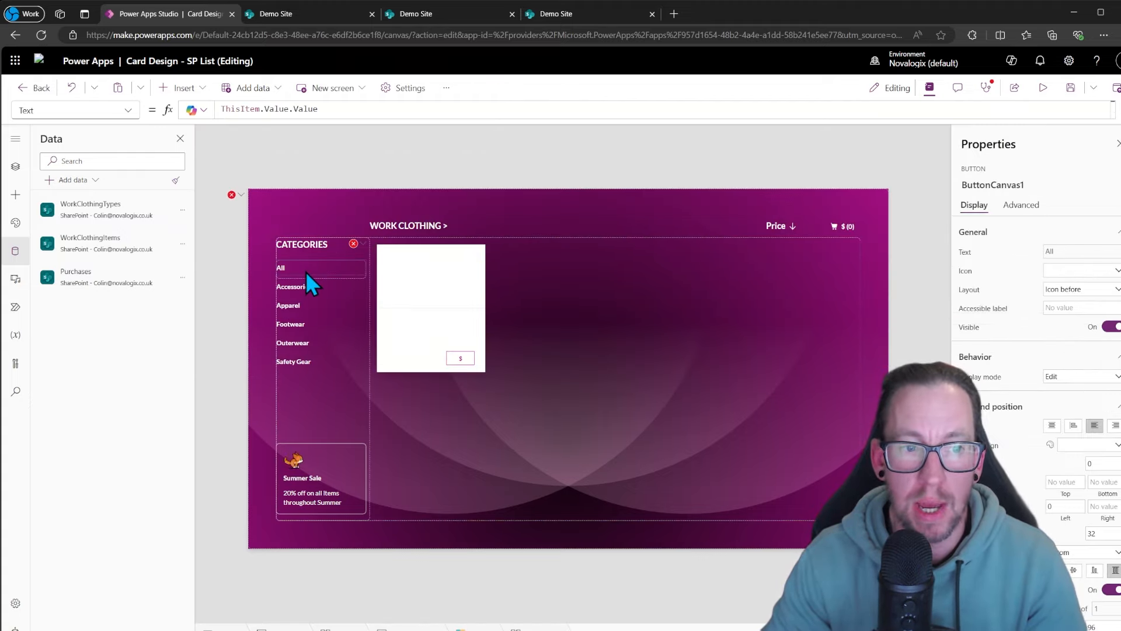
click(16, 166)
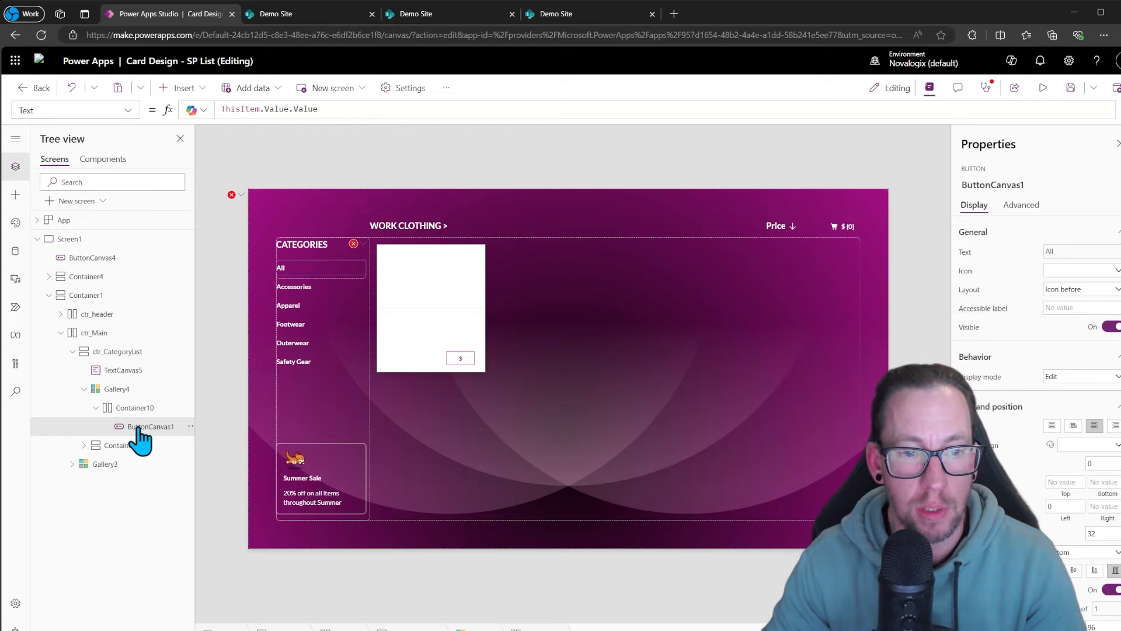
click(120, 111)
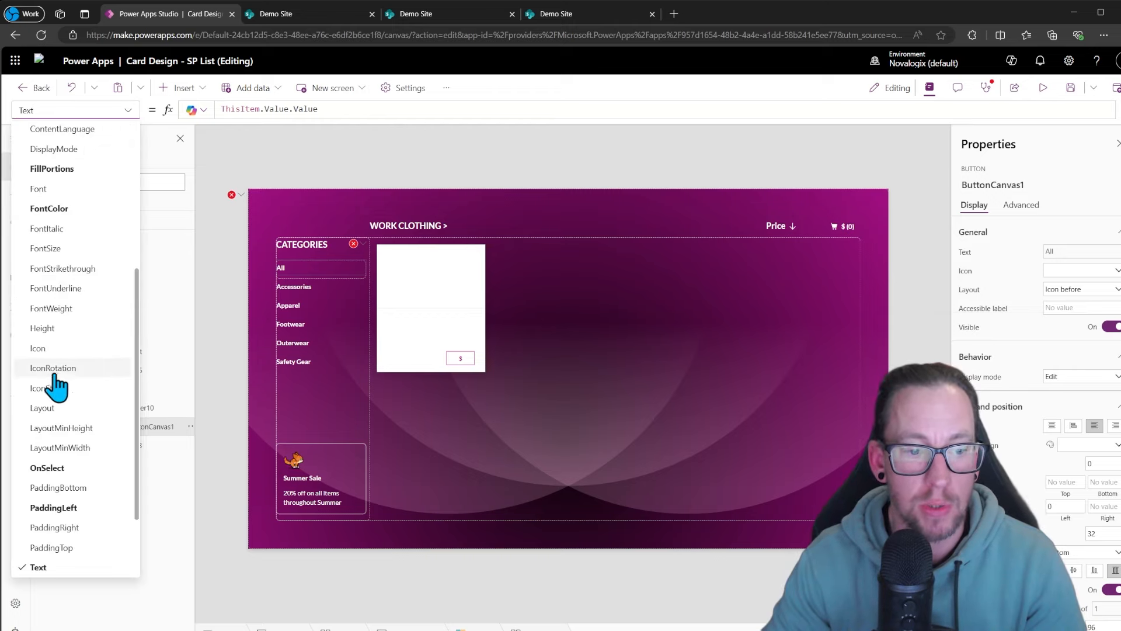
click(87, 467)
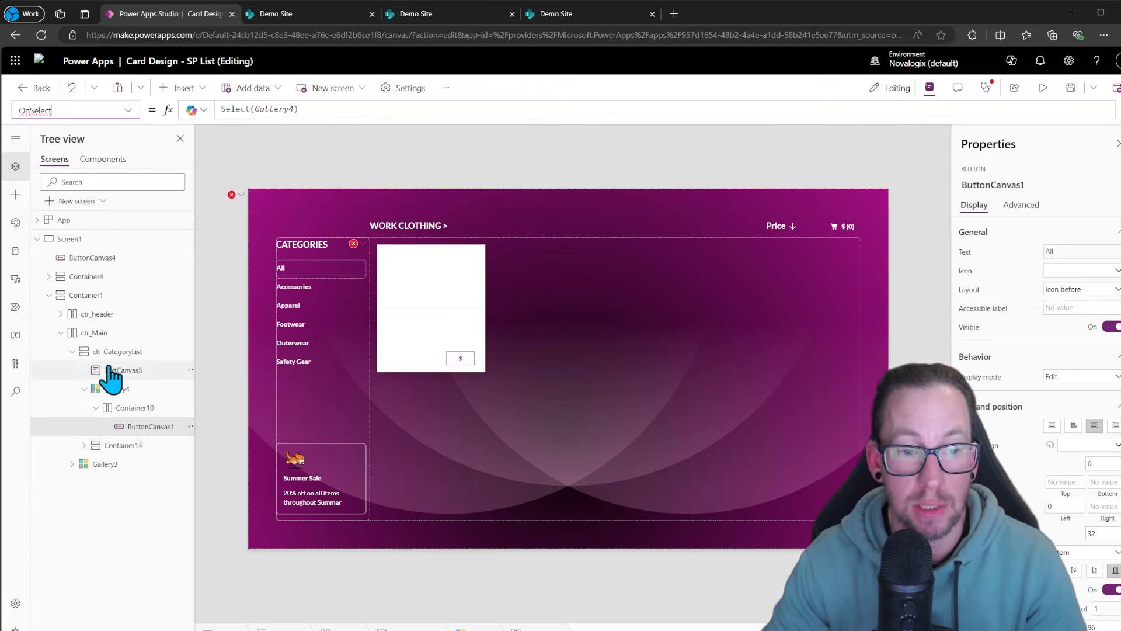
Change the category gallery's OnSelect formula to set loc_currentCategory to ThisItem.Value.Value, and test it with the All category.
click(135, 388)
click(125, 110)
scroll(94, 351, down, 3)
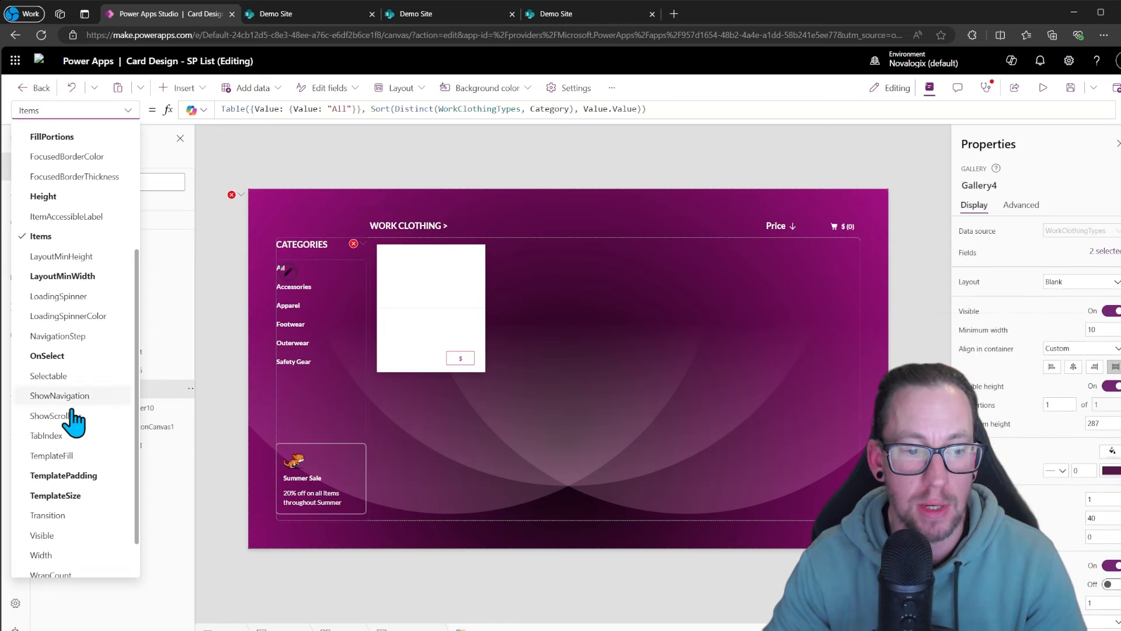
click(48, 355)
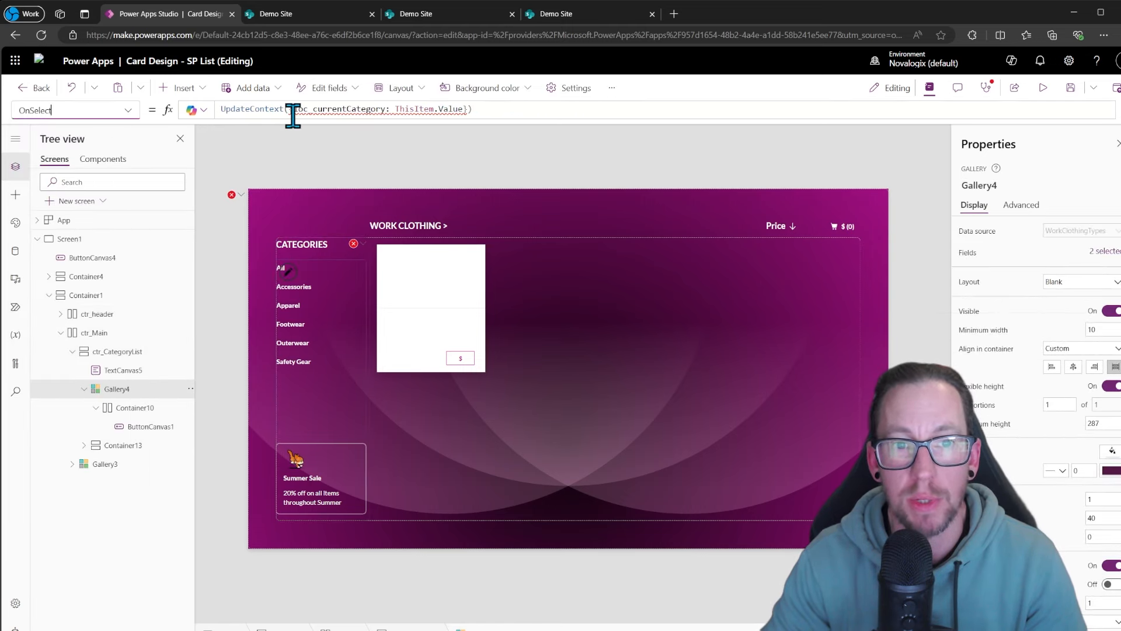
double_click(328, 110)
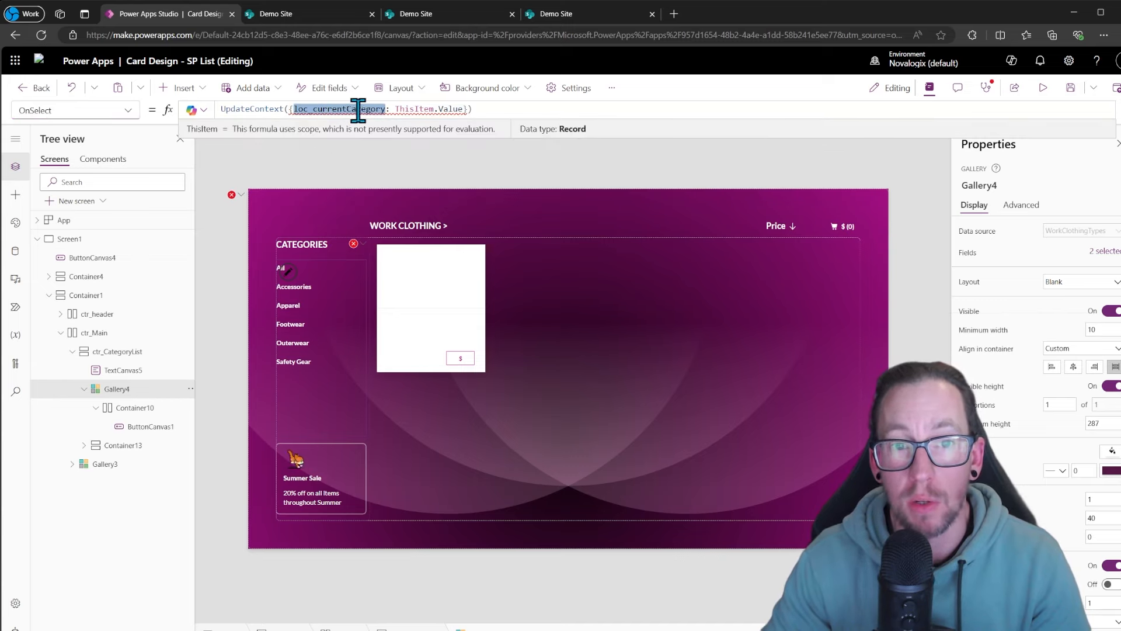
double_click(458, 109)
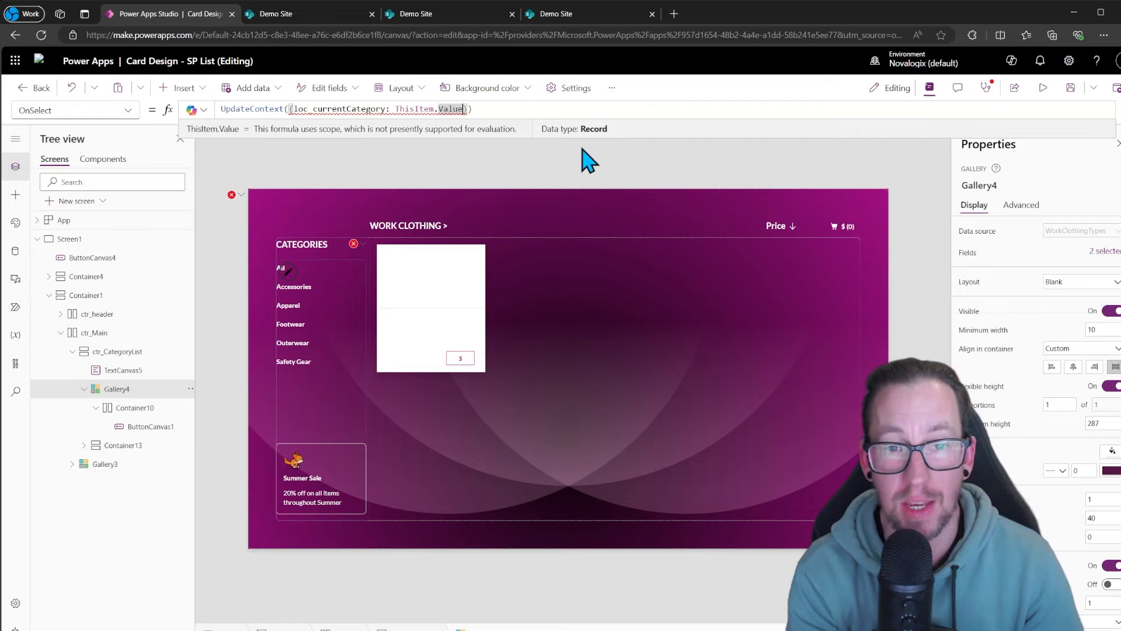
key(Right)
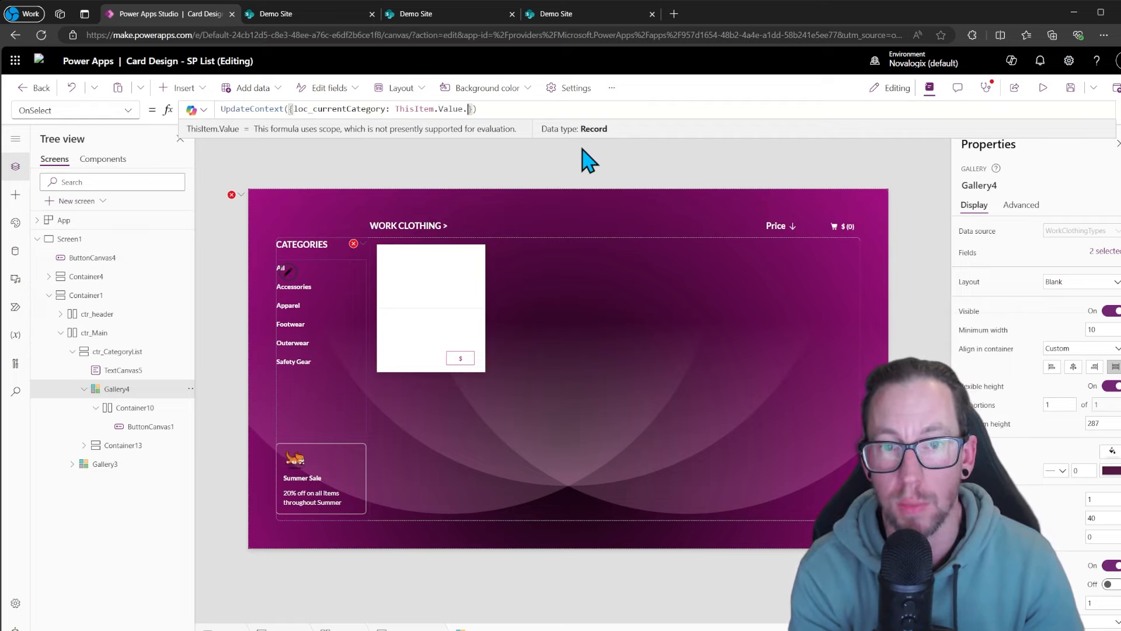
text(.Value)
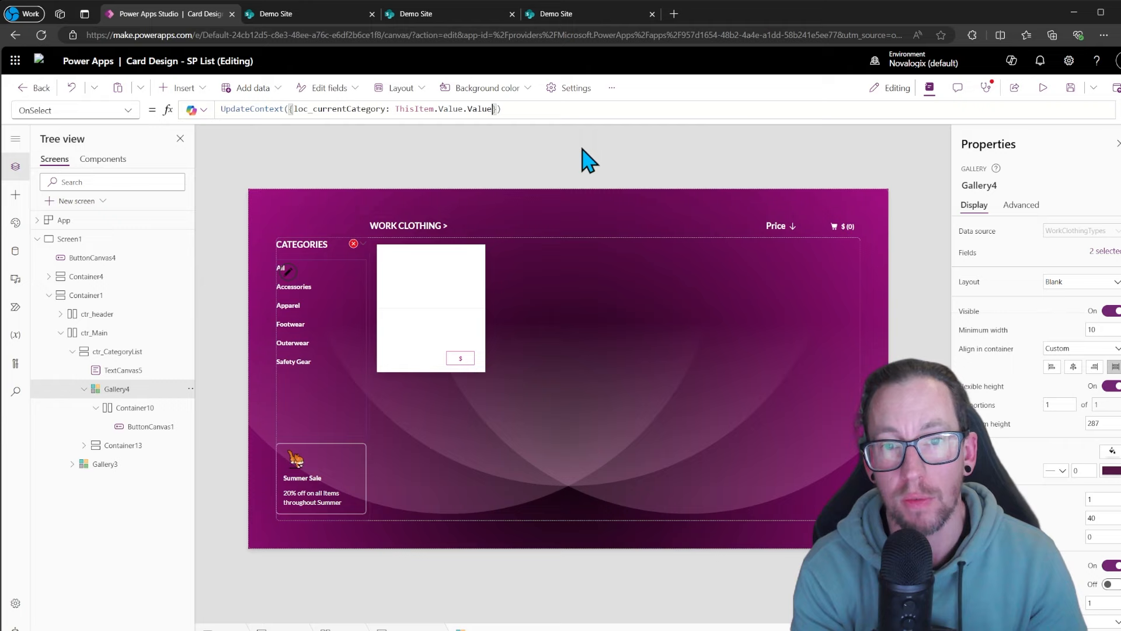
key(Tab)
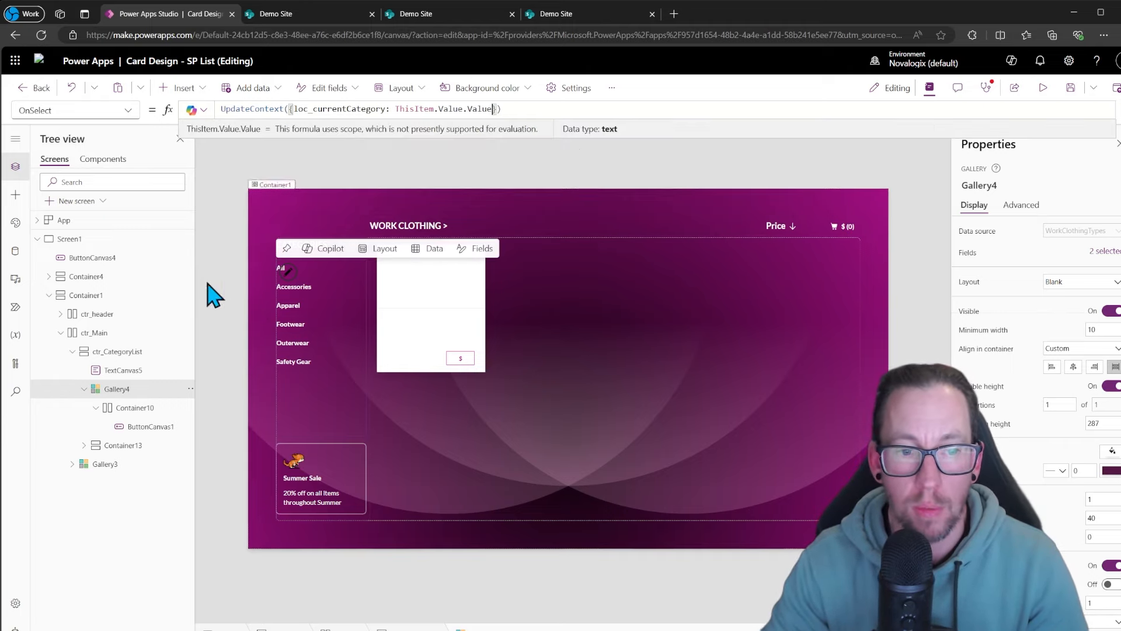
click(112, 407)
alt+click(288, 271)
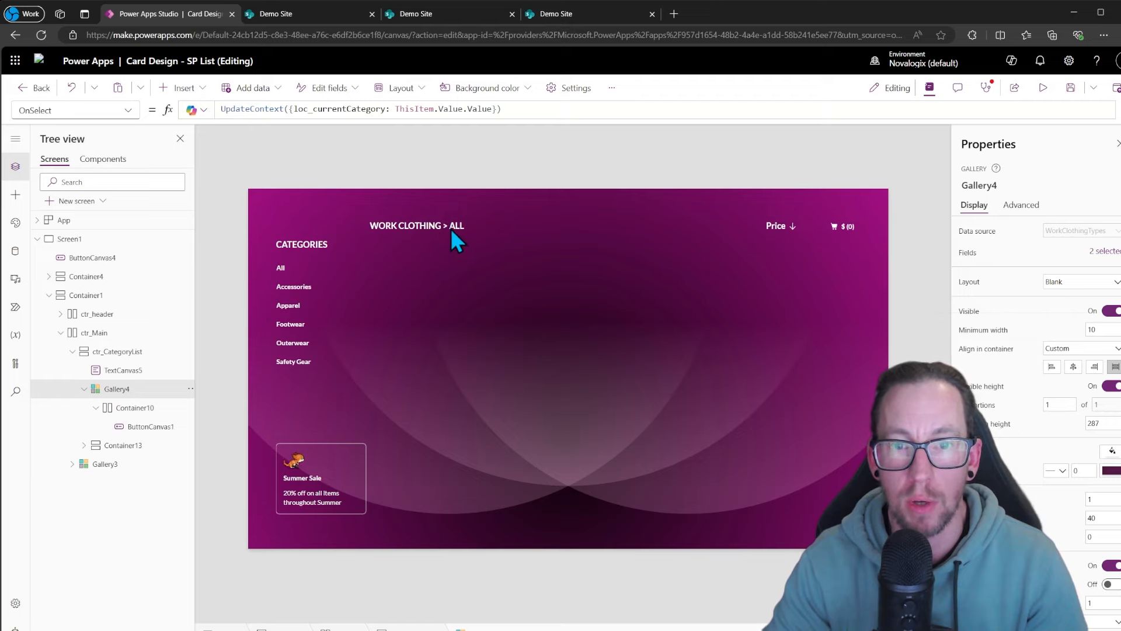
Cut the product gallery's entire Items formula and paste it back in to re-evaluate it.
click(566, 351)
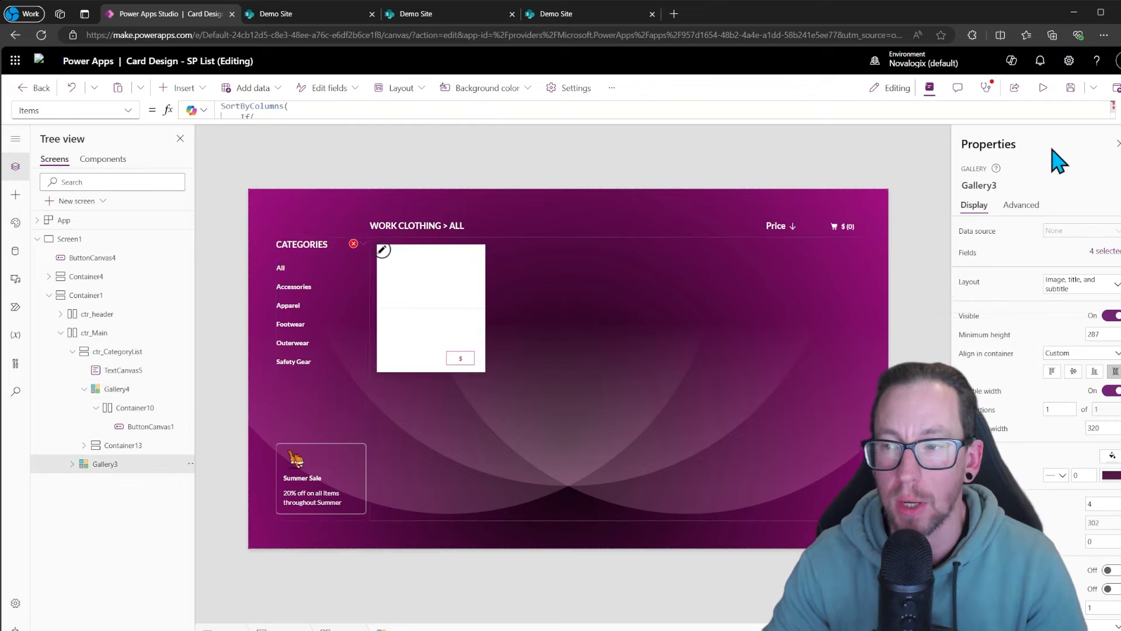
click(1111, 110)
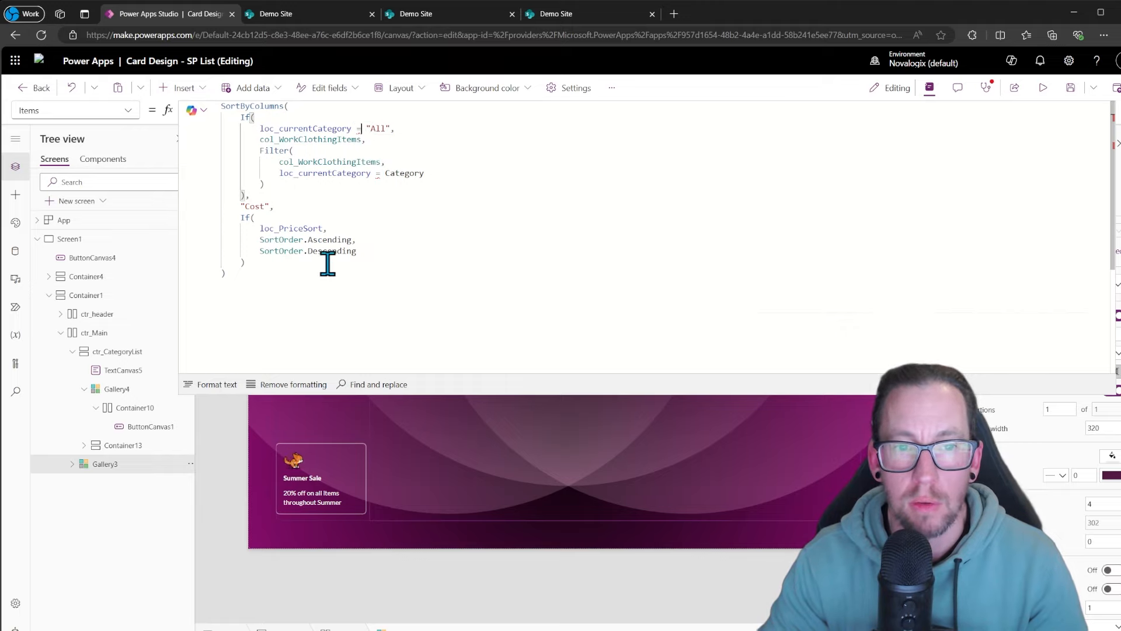
click(353, 253)
key(ctrl+a)
key(ctrl+c)
key(BackSpace)
key(ctrl+v)
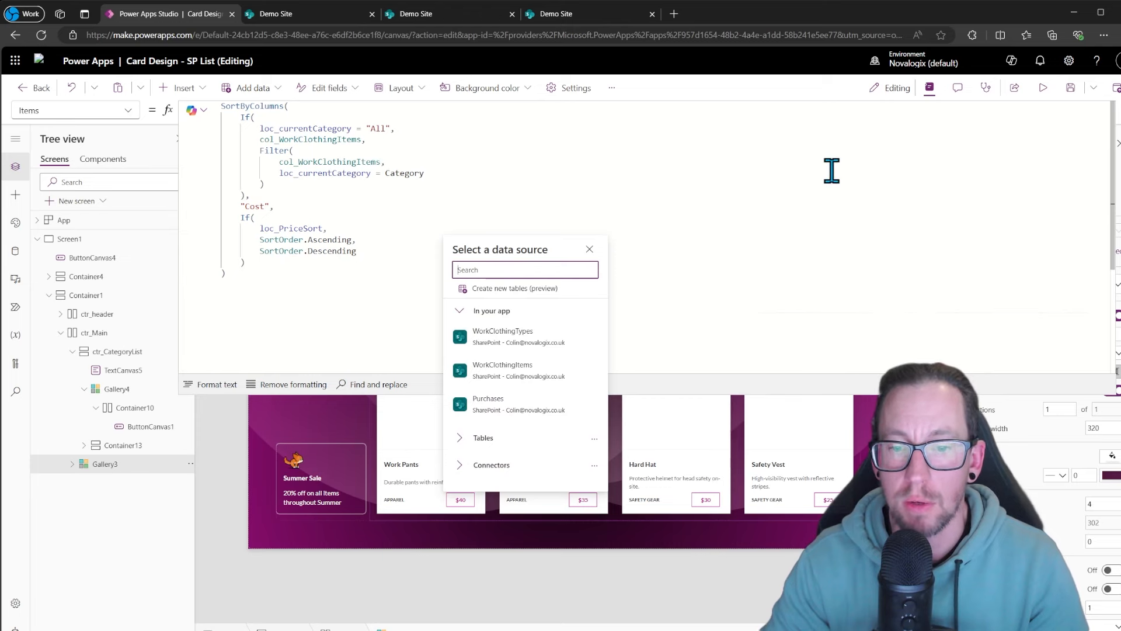
click(1117, 117)
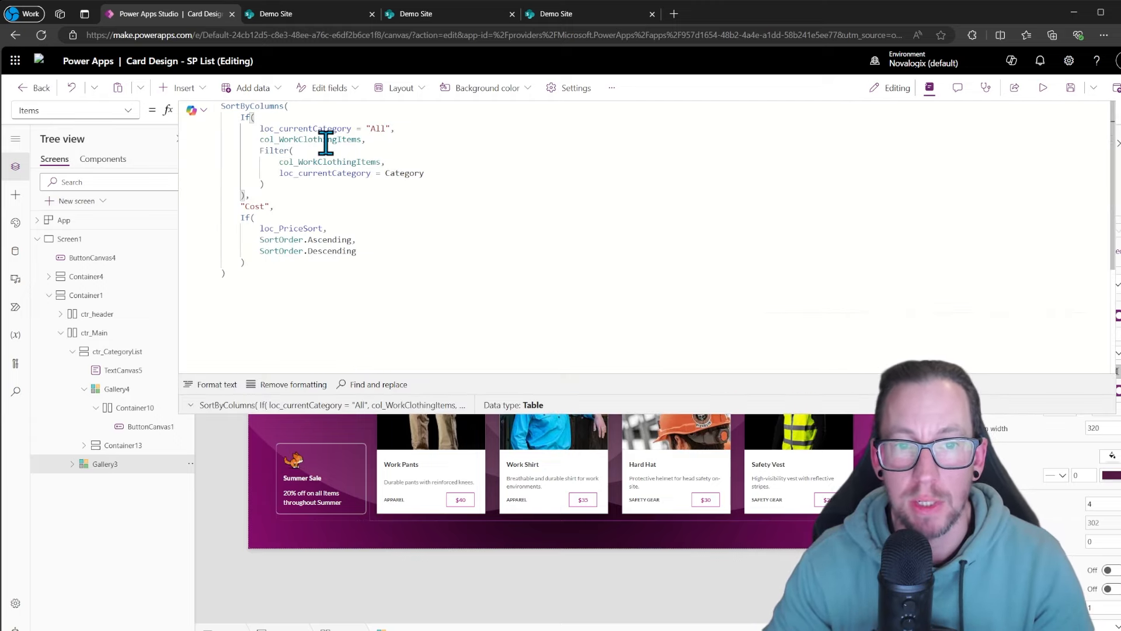
Replace both col_WorkClothingItems references in the product gallery's Items formula with WorkClothingTypes.
double_click(325, 140)
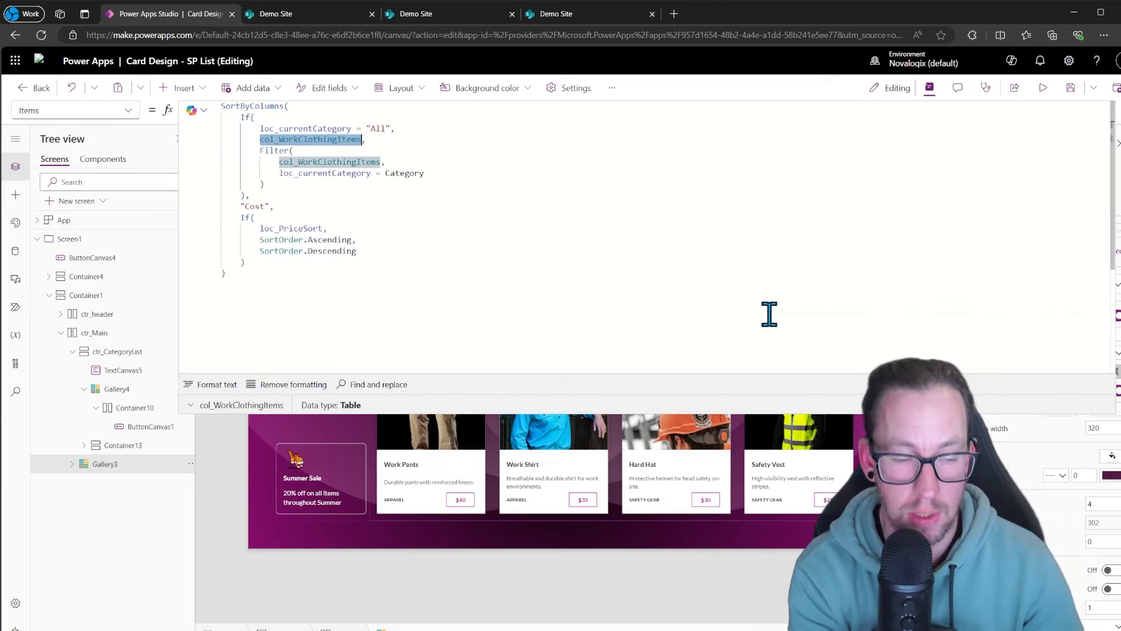
text(WorkClothingTypes)
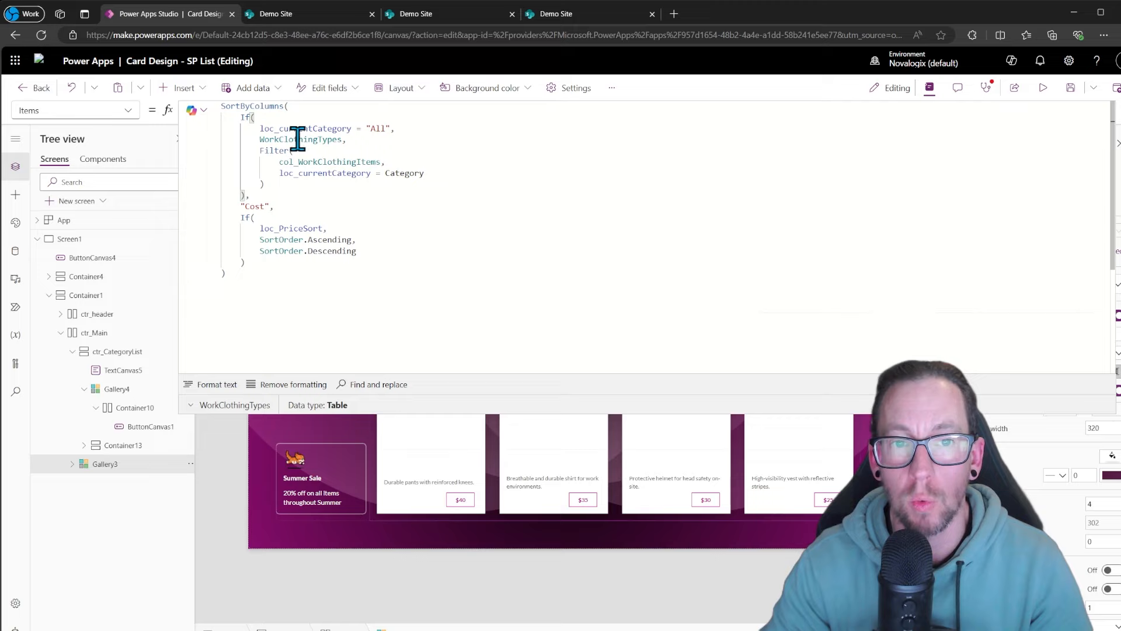
double_click(299, 139)
key(ctrl+c)
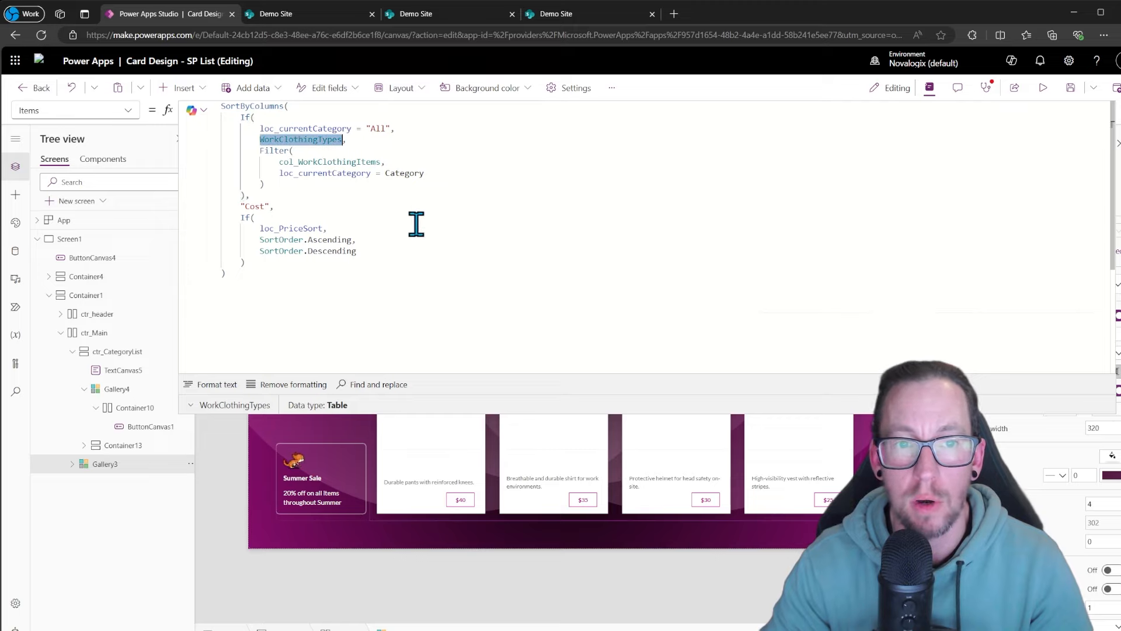
double_click(332, 162)
key(ctrl+v)
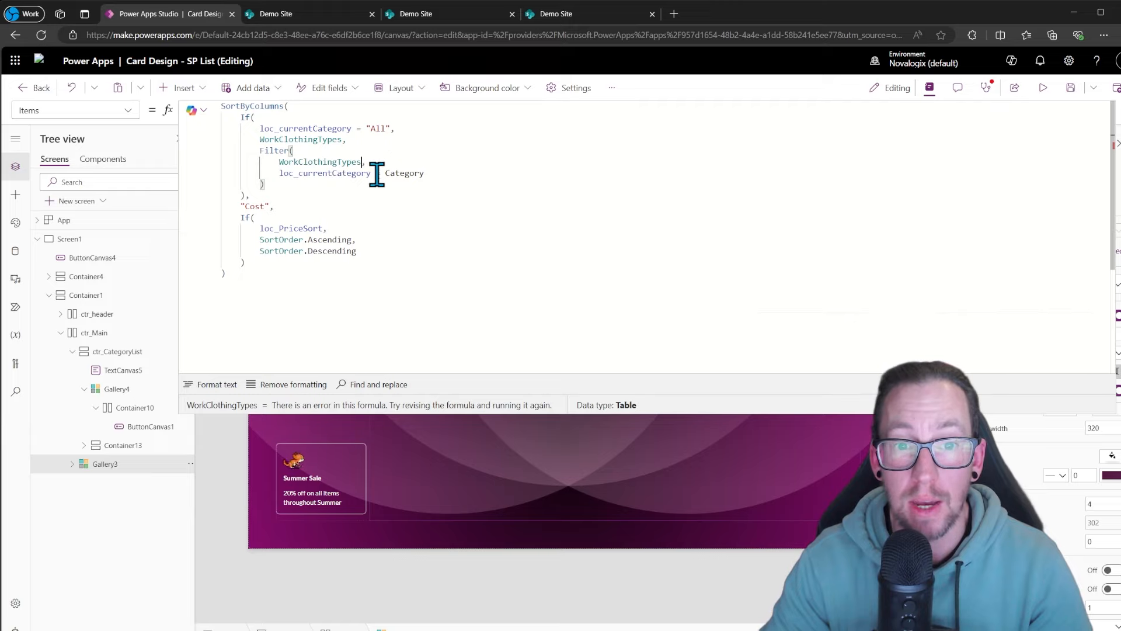
Change the Filter condition in the product gallery's Items formula to loc_currentCategory = Category.Value and collapse the formula editor.
mouse_move(377, 170)
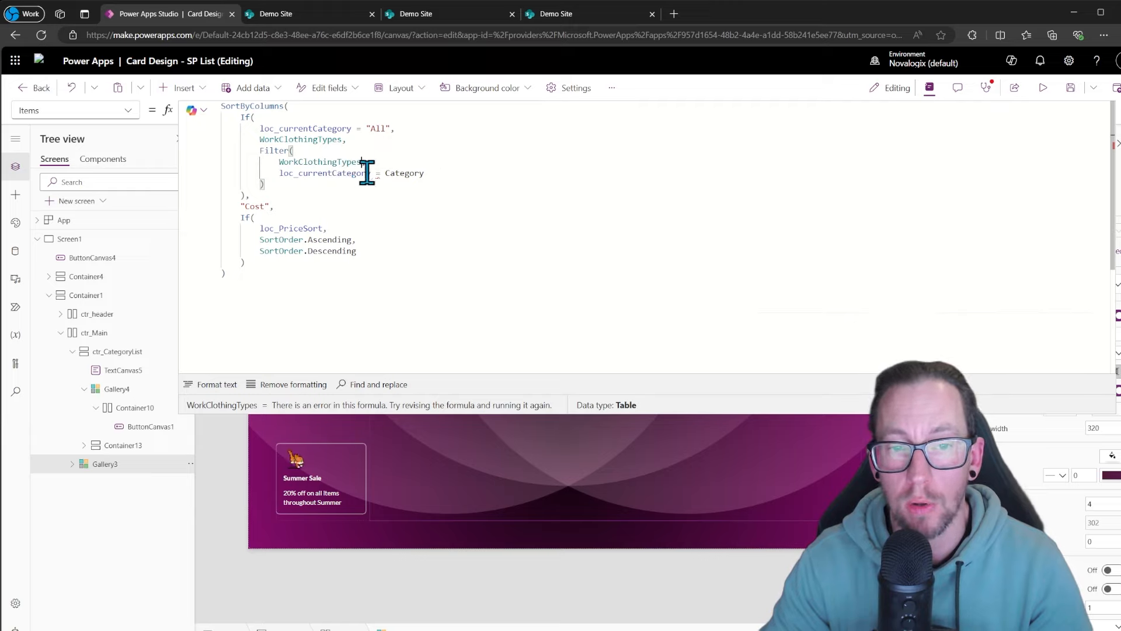
click(424, 173)
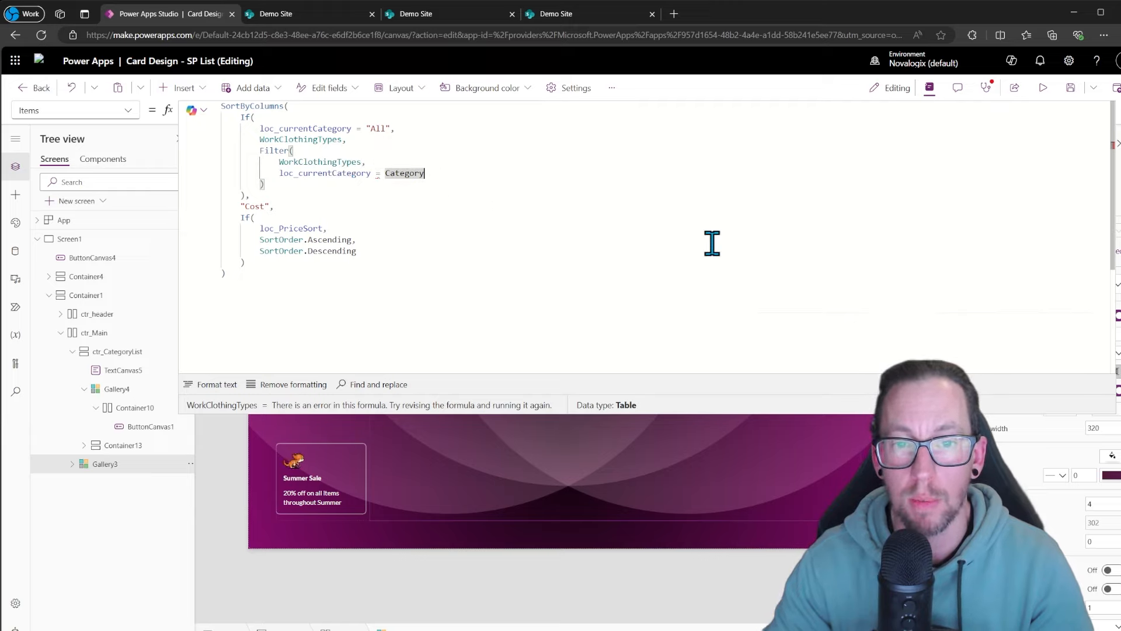
text(.)
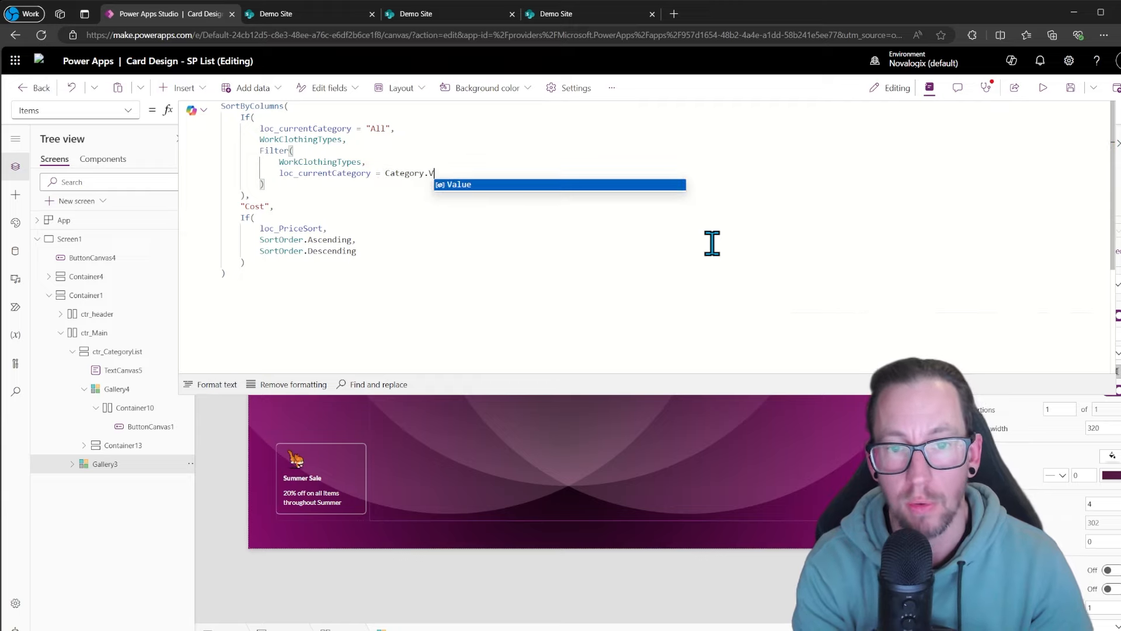
text(V)
key(Tab)
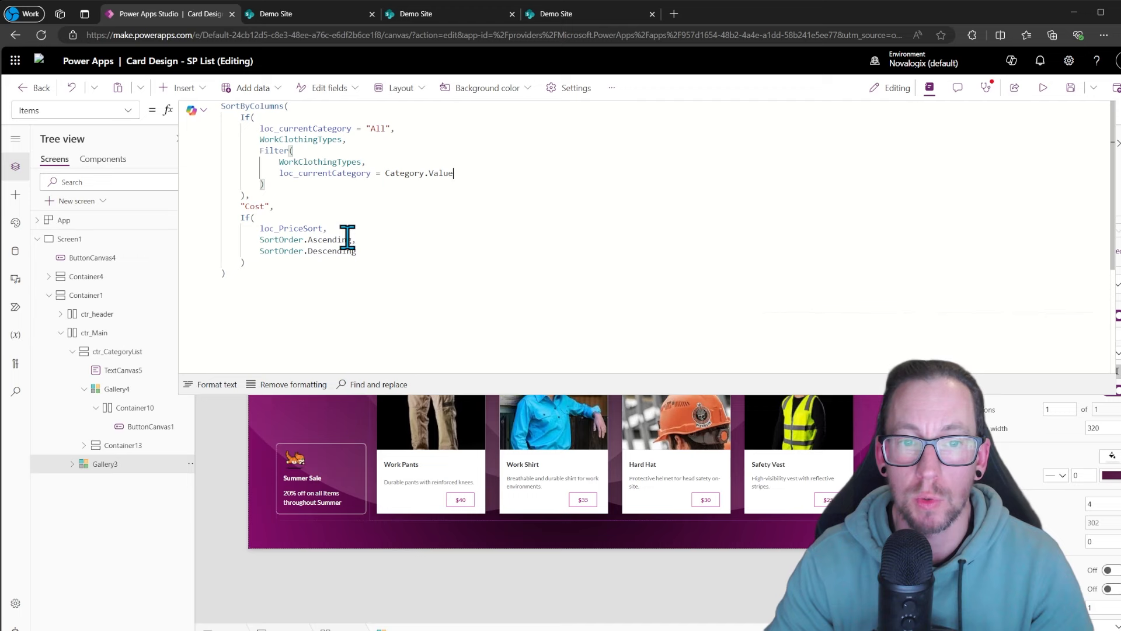
click(1119, 109)
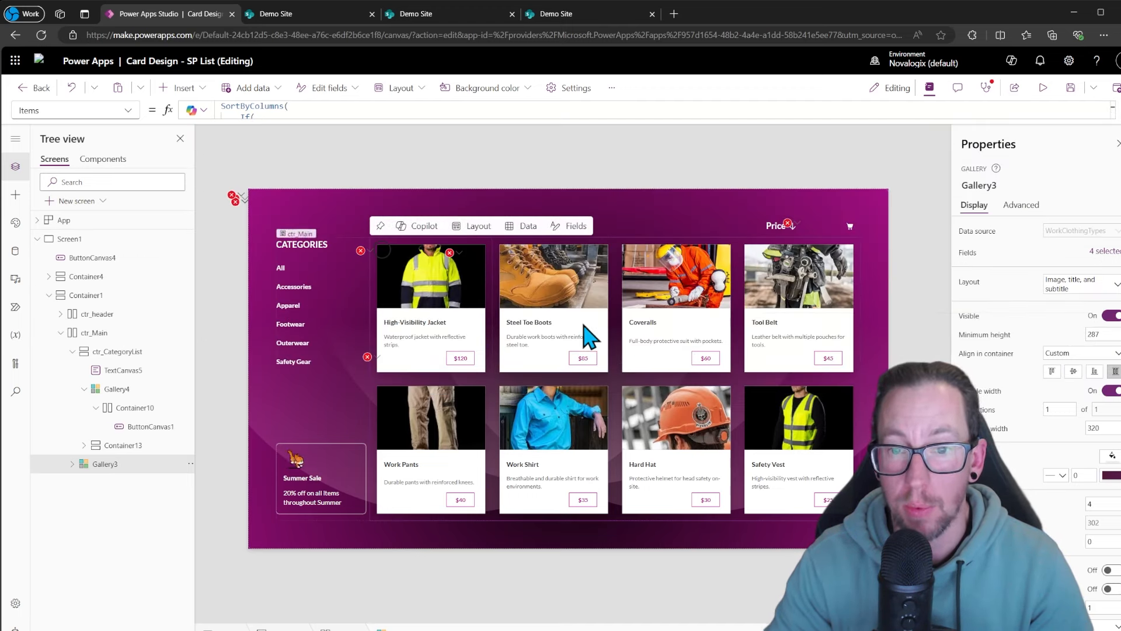
Test the product gallery's filtering with the Apparel, Accessories, Outerwear and All categories.
click(495, 304)
alt+click(287, 306)
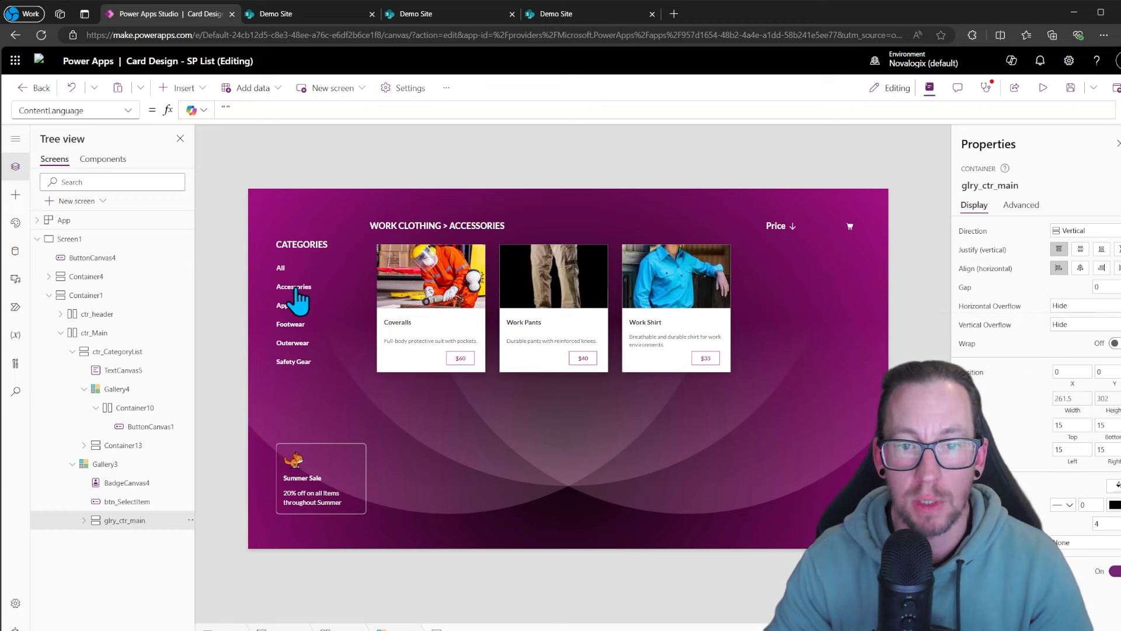
alt+click(294, 343)
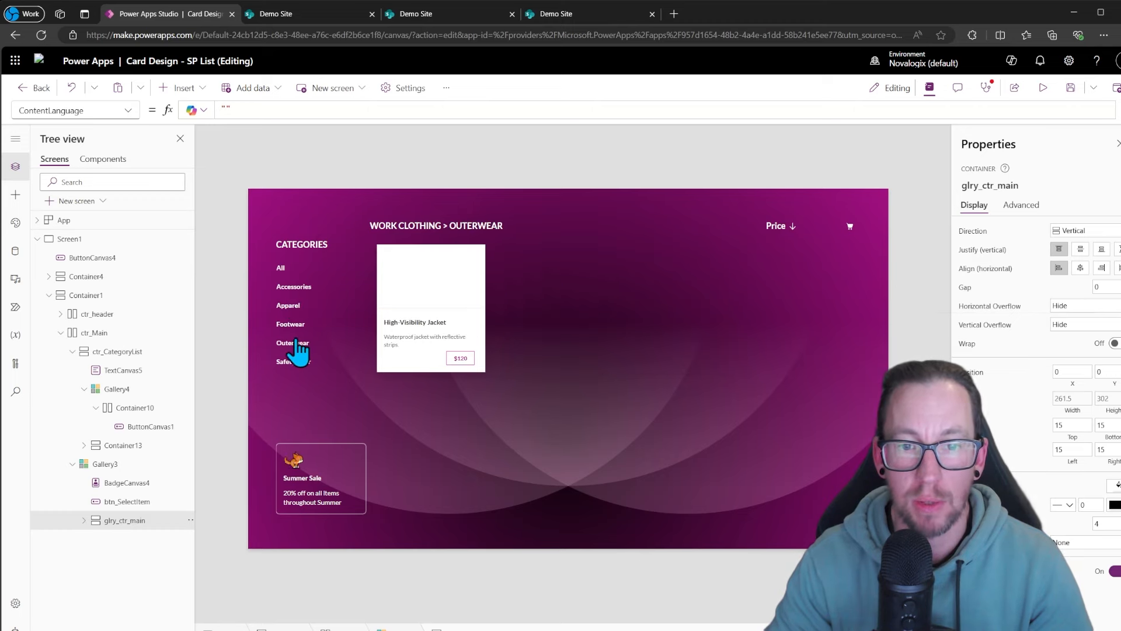
alt+click(280, 269)
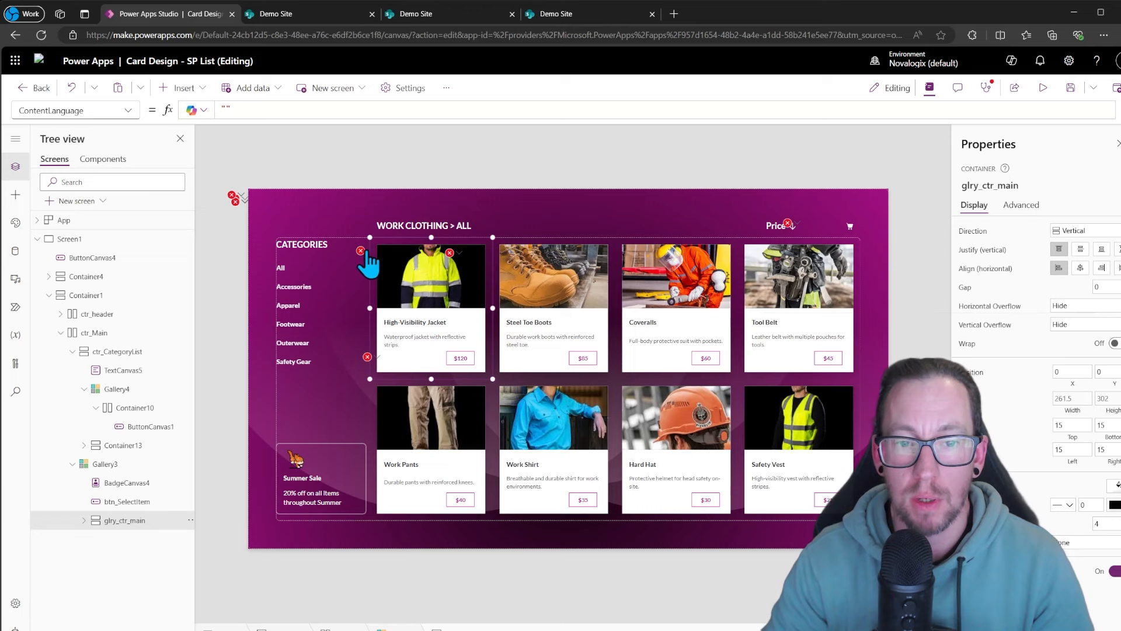
Open the product selection button's faulty OnSelect formula from its error marker and rename the collection to col_userSPBasketItems.
click(488, 157)
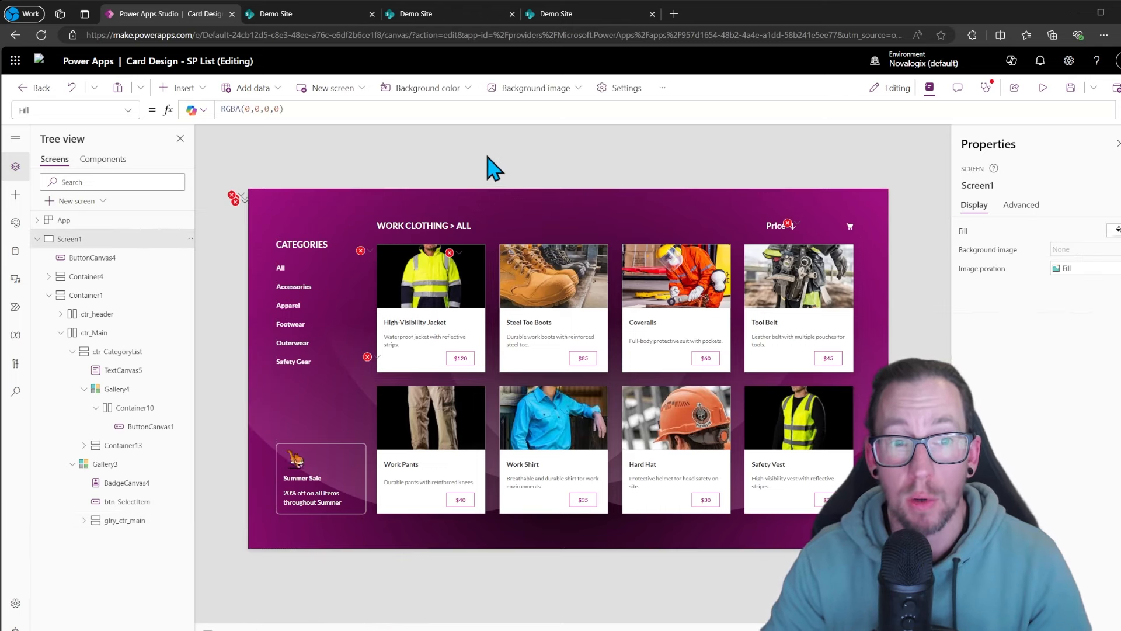
click(361, 250)
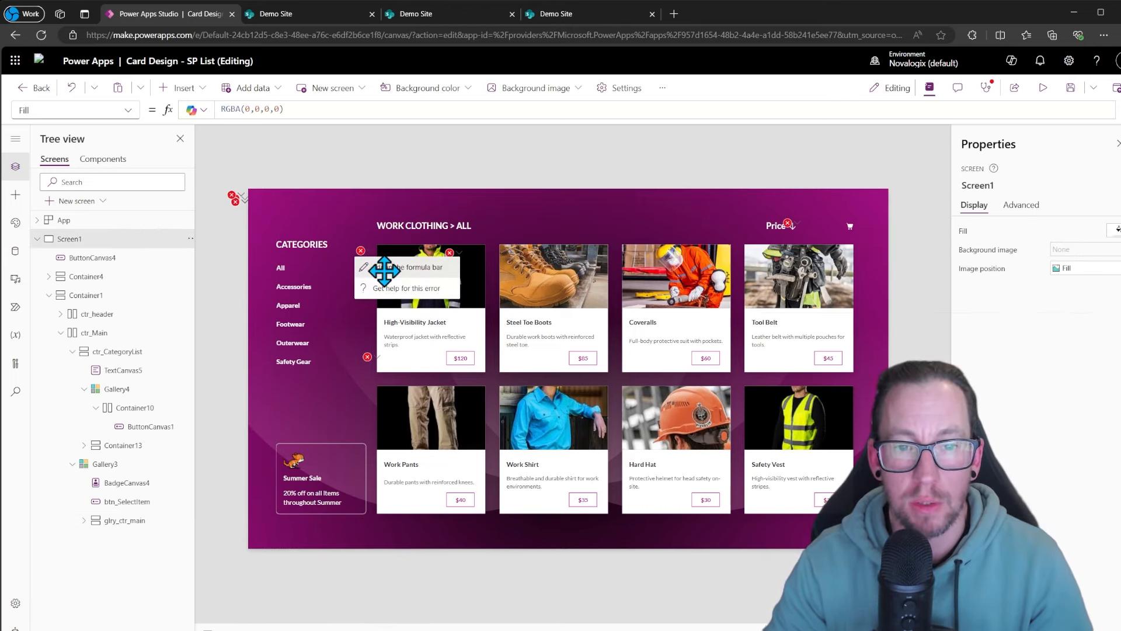
click(384, 268)
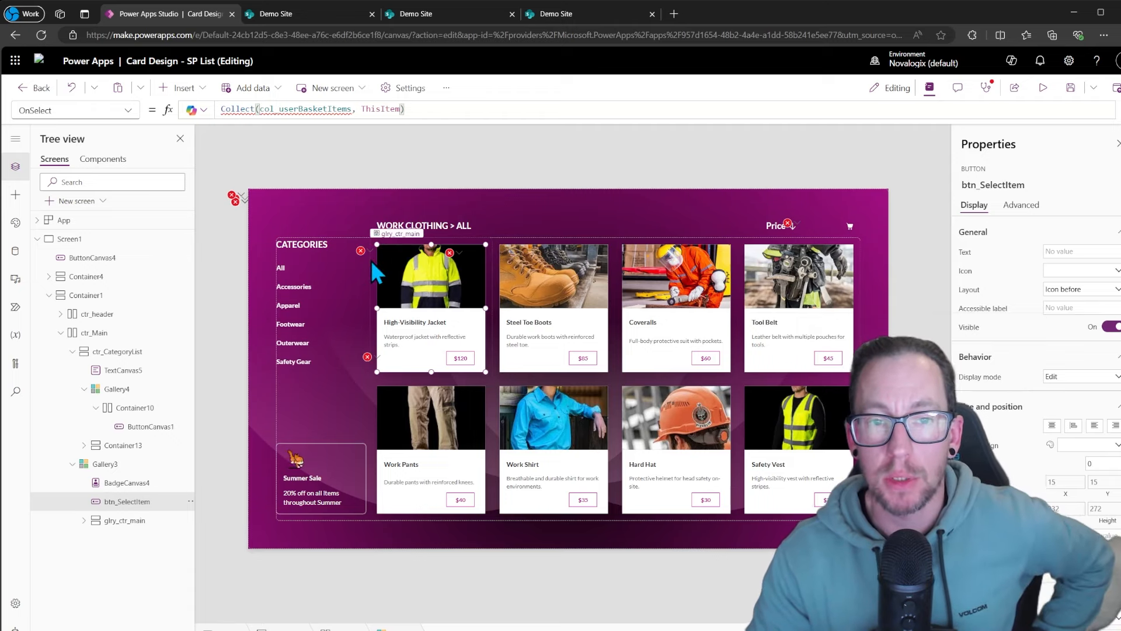
mouse_move(293, 109)
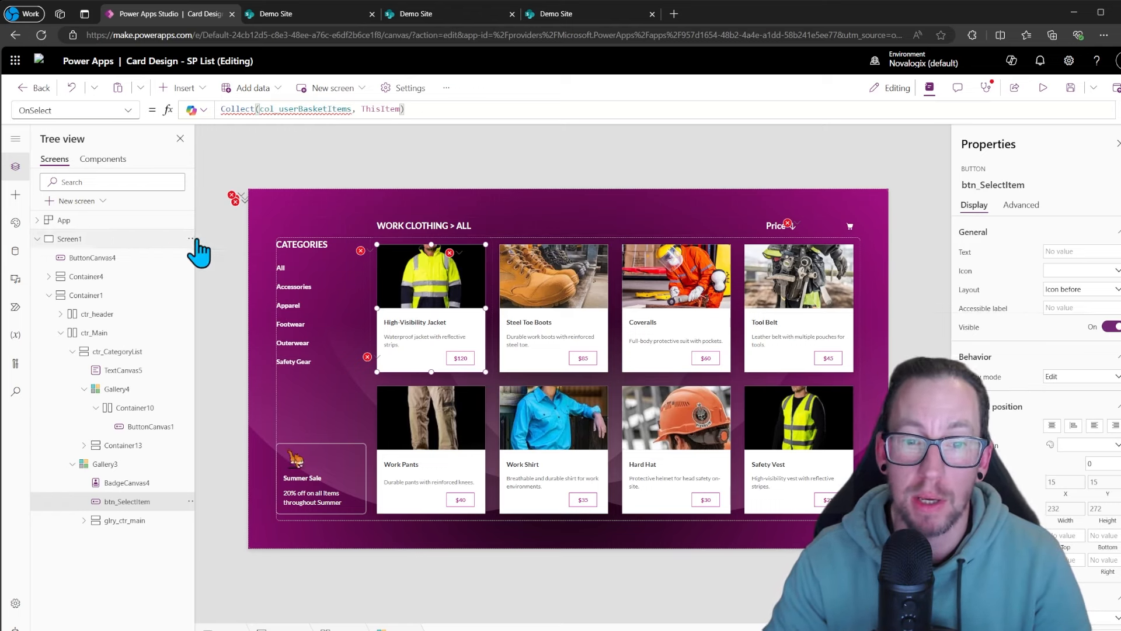
double_click(365, 109)
double_click(300, 110)
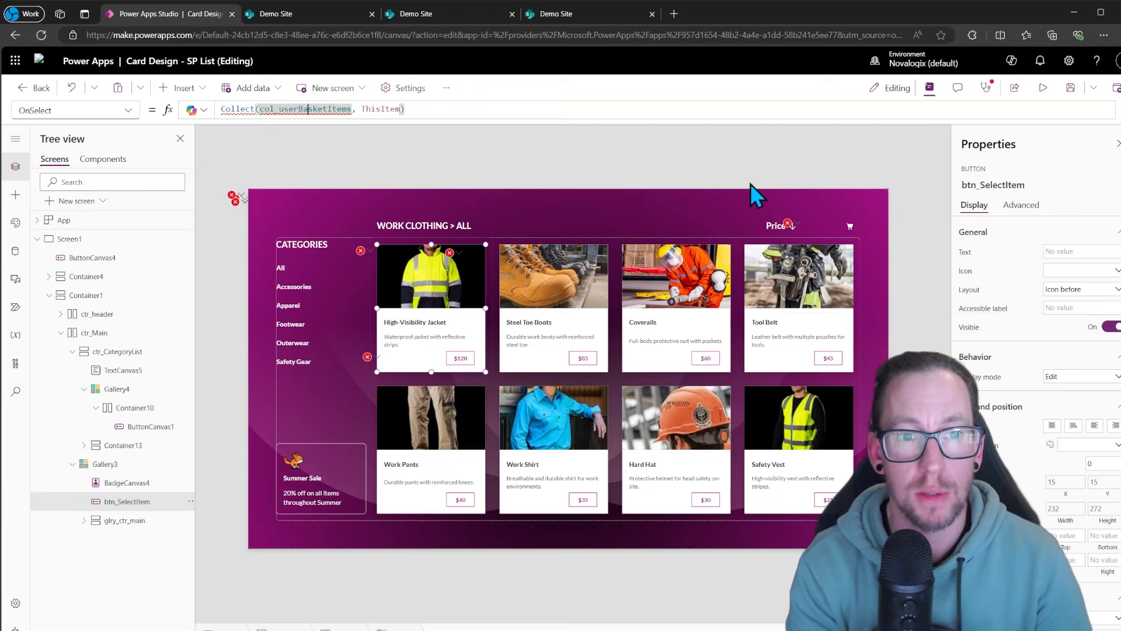
text(col_userSPBasketItems)
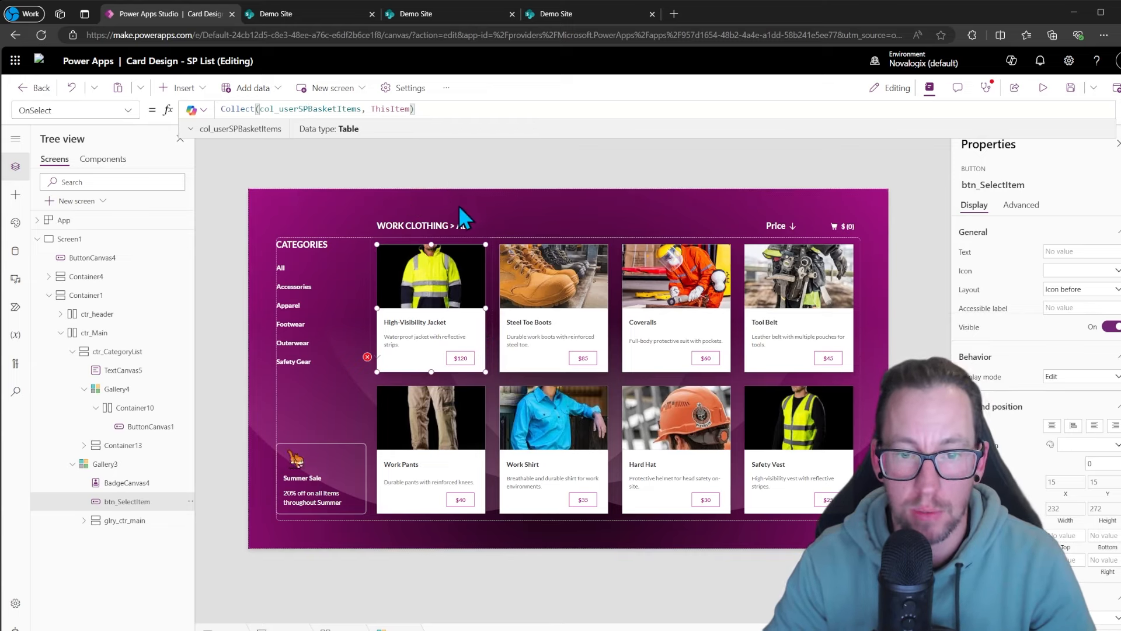
click(518, 170)
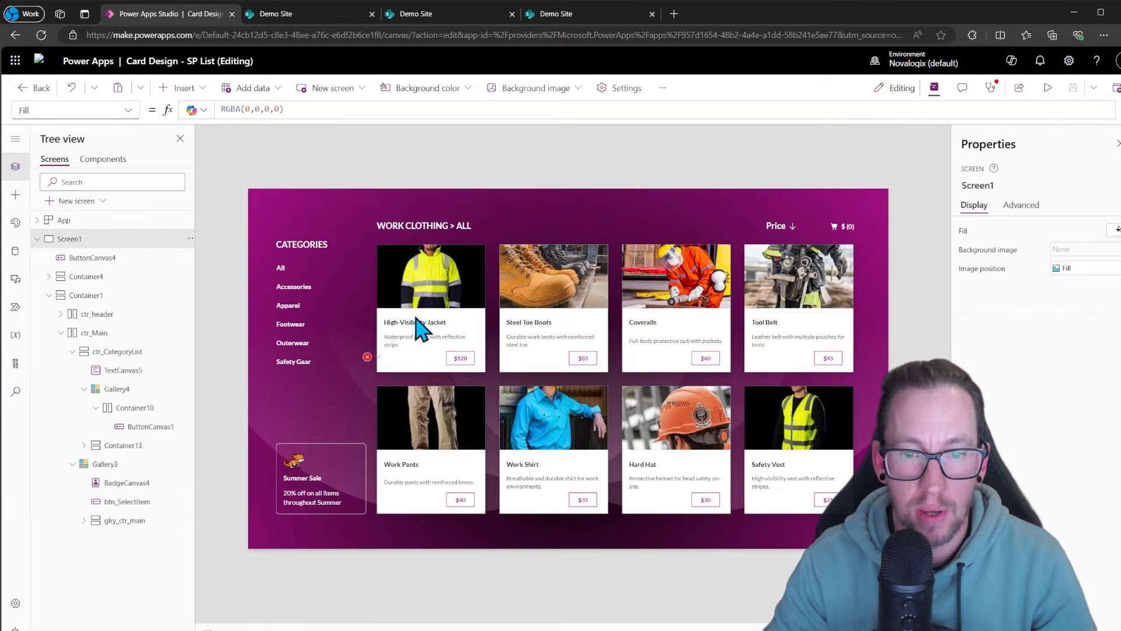
Reduce the product selection button's height to 134 and check the Text formulas of the card's name and description.
click(421, 330)
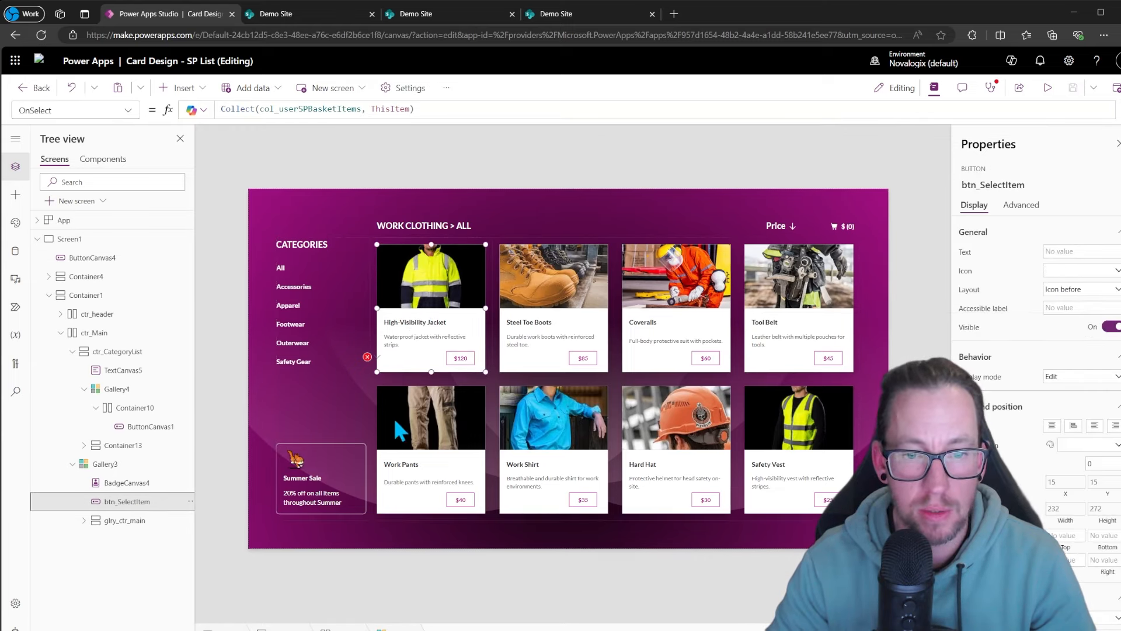
drag(426, 368, 431, 310)
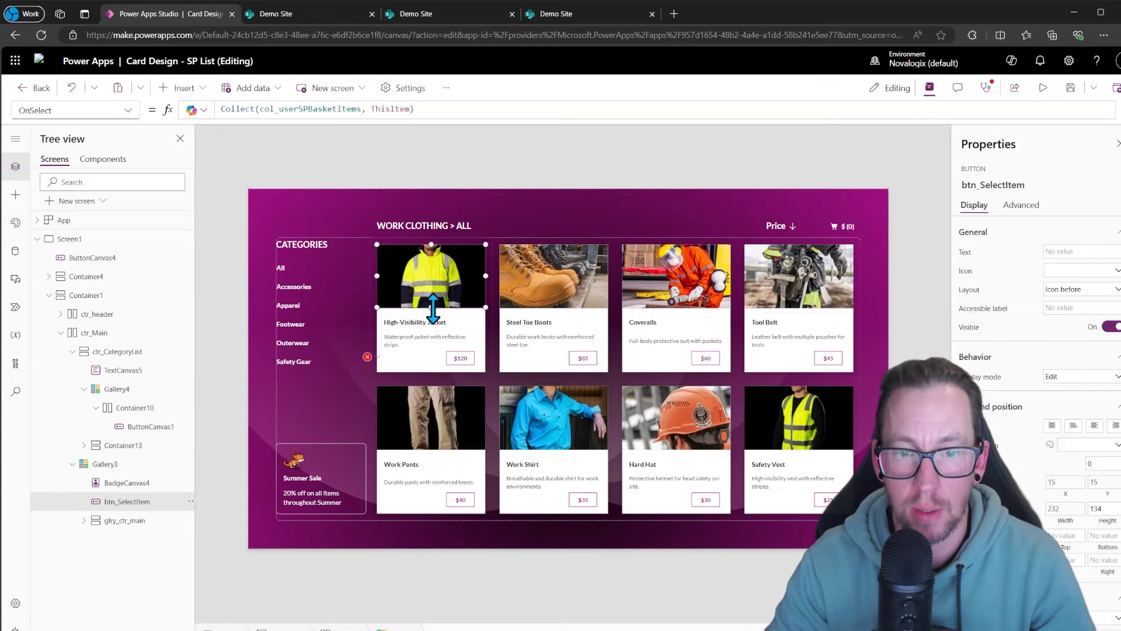
click(424, 325)
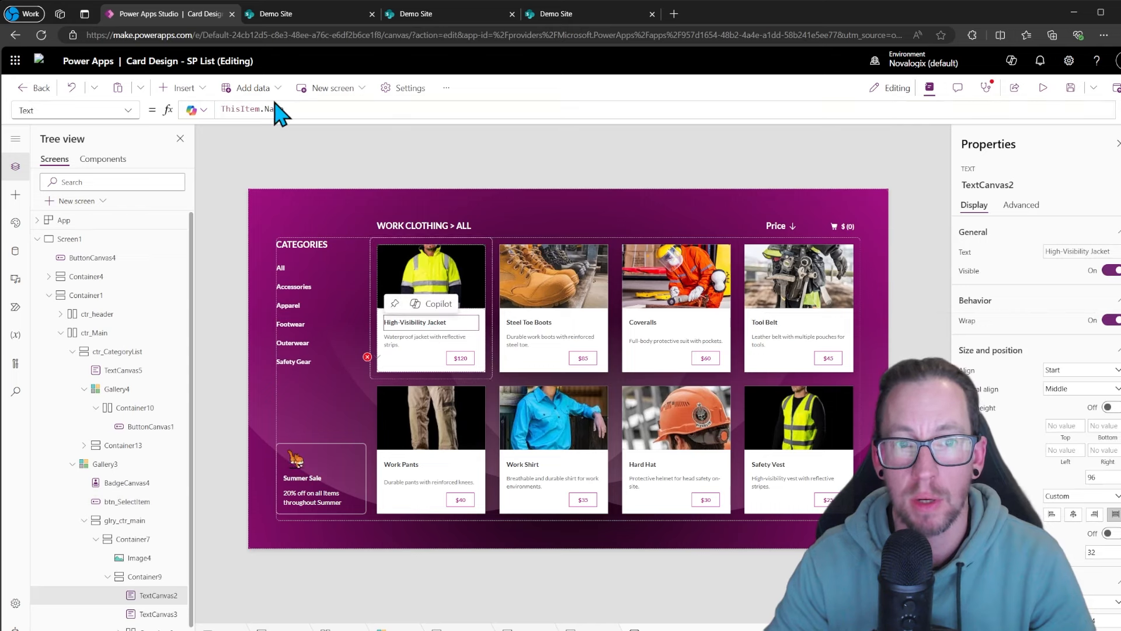
click(403, 343)
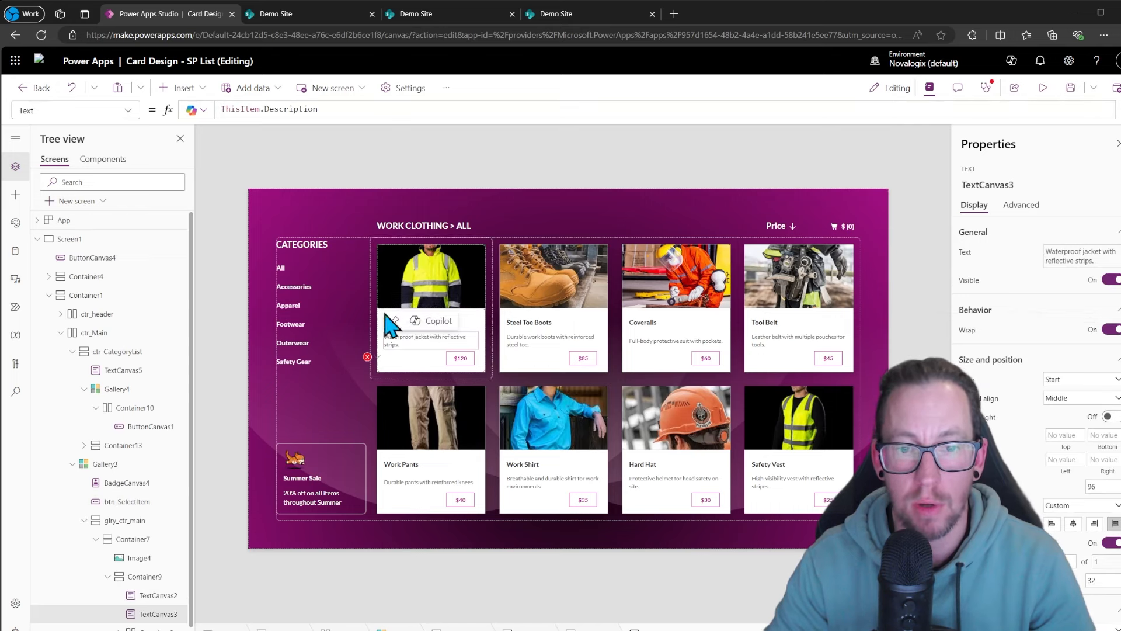
Change the Text formula of the card's category label to Upper(ThisItem.Category.Value).
click(386, 358)
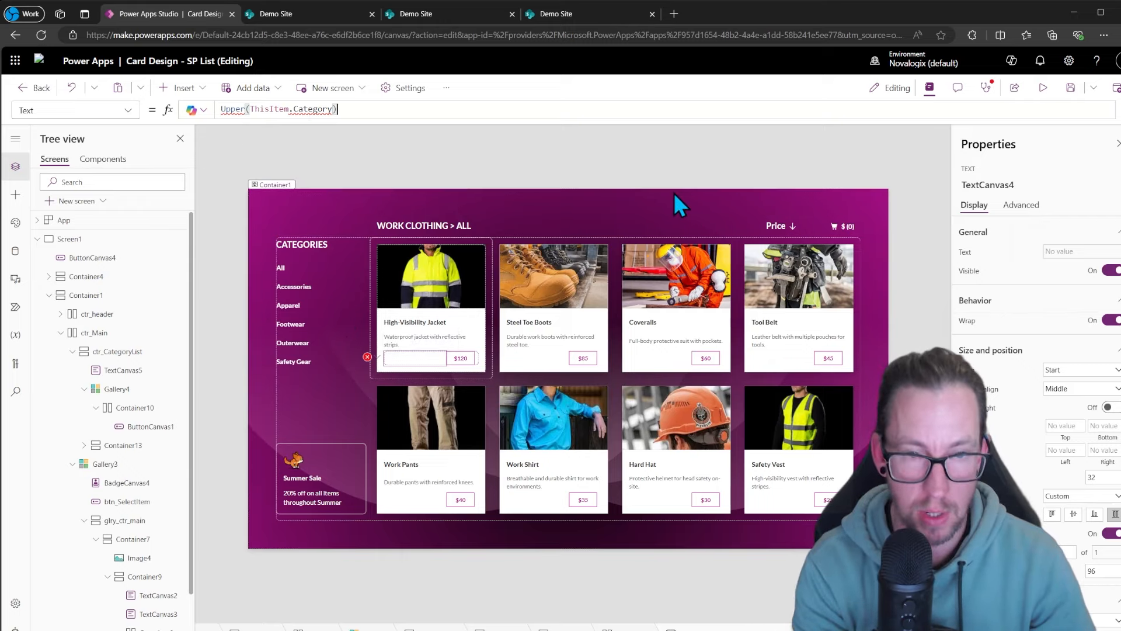
key(Left)
text(.Value)
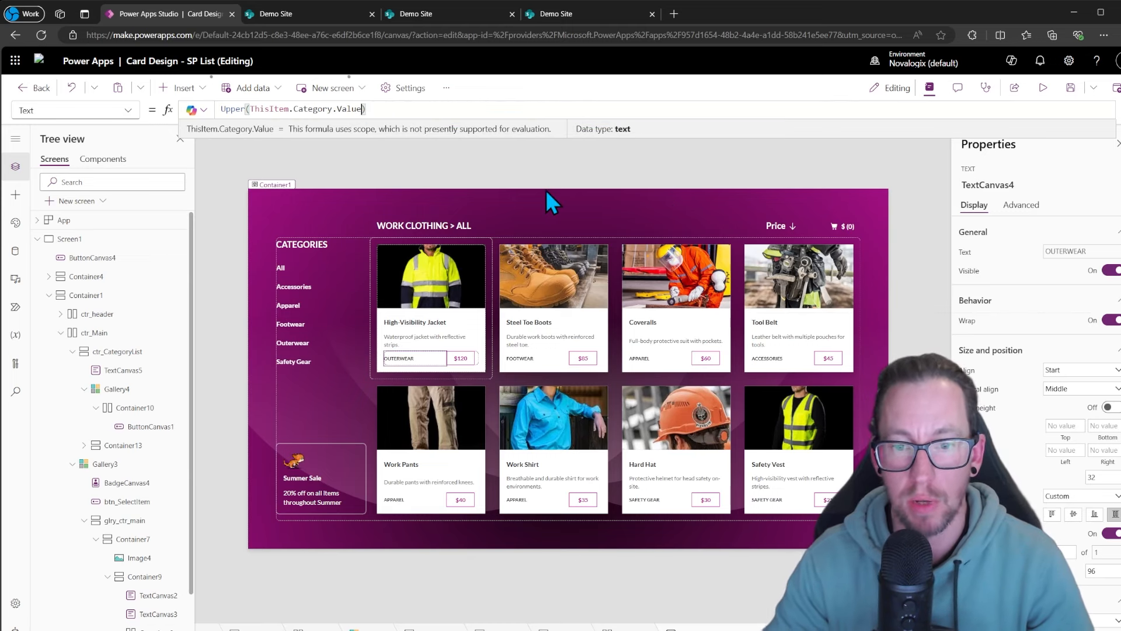
click(542, 162)
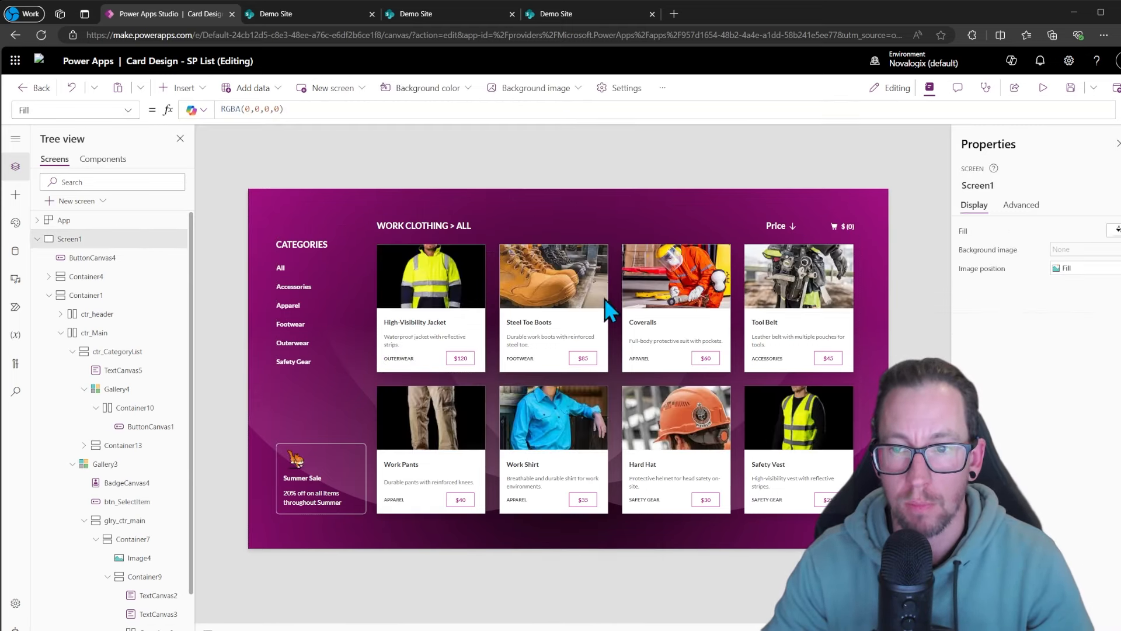
Look over the product cards, check the WorkClothingItems list in SharePoint for sizes and type IDs, and return to Power Apps Studio.
scroll(608, 351, down, 3)
scroll(608, 372, up, 3)
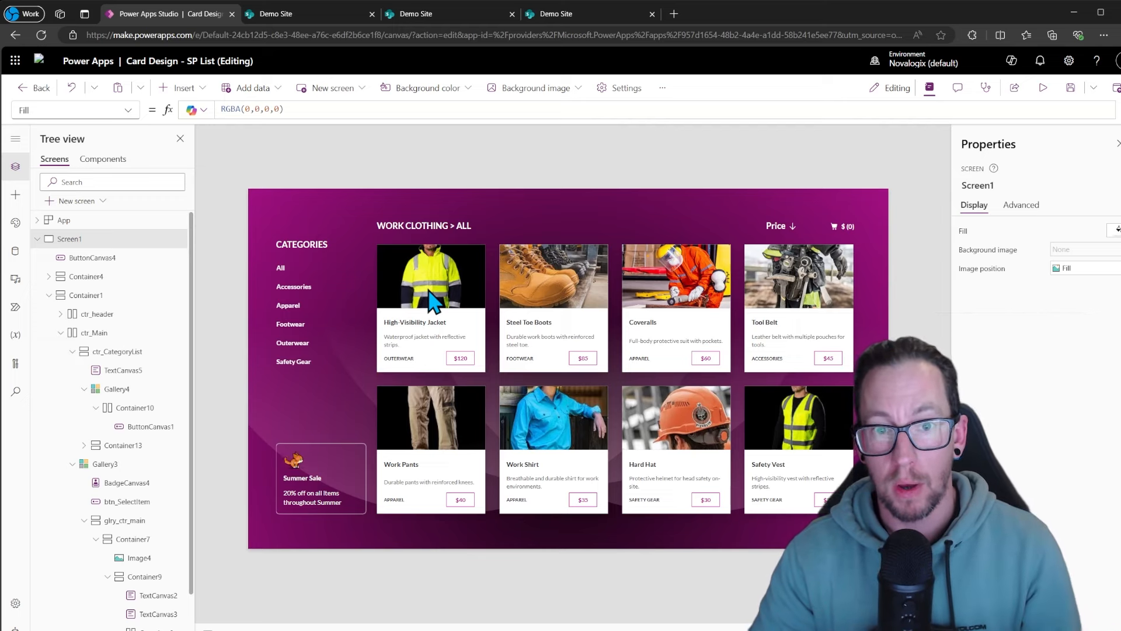
click(405, 13)
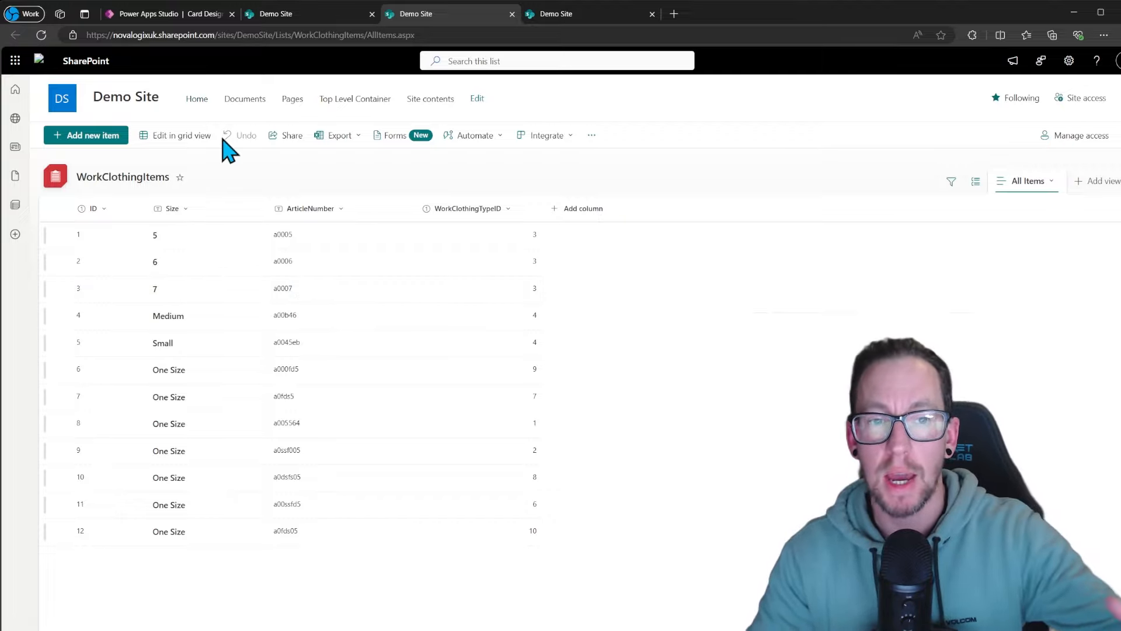
click(169, 13)
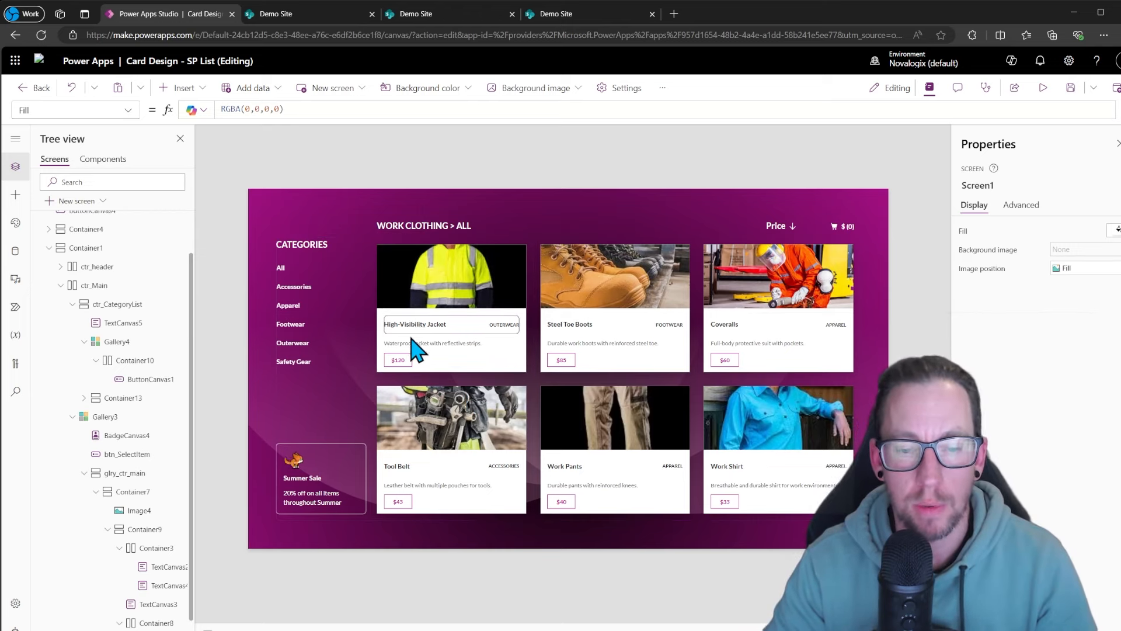
Insert a dropdown into the container beside the price badge on the product card.
click(453, 367)
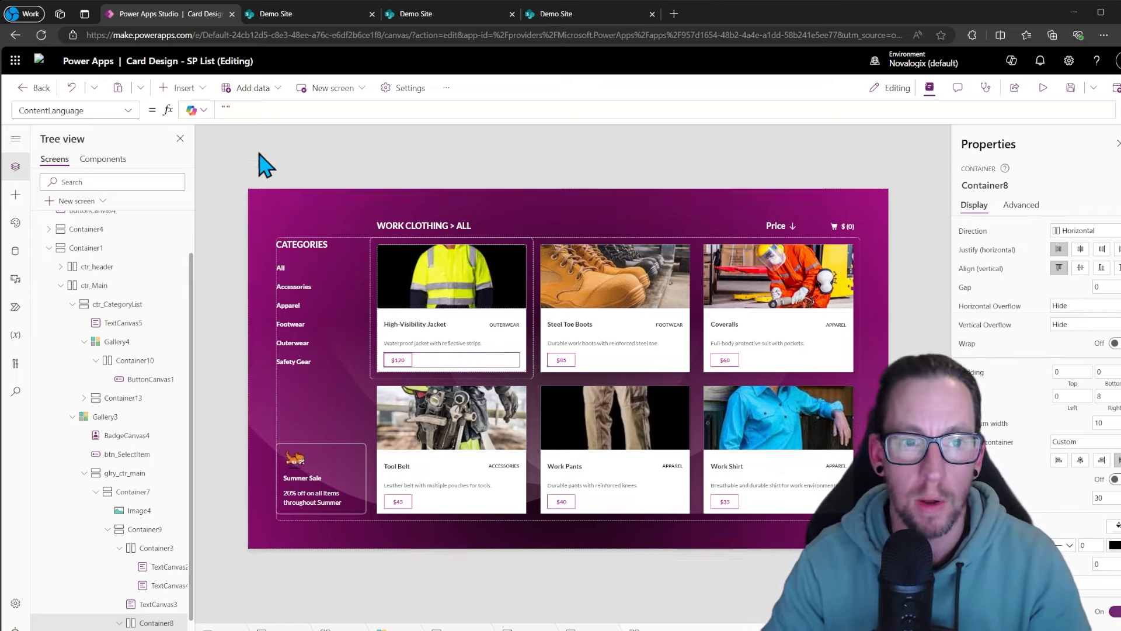
click(186, 89)
scroll(219, 227, down, 5)
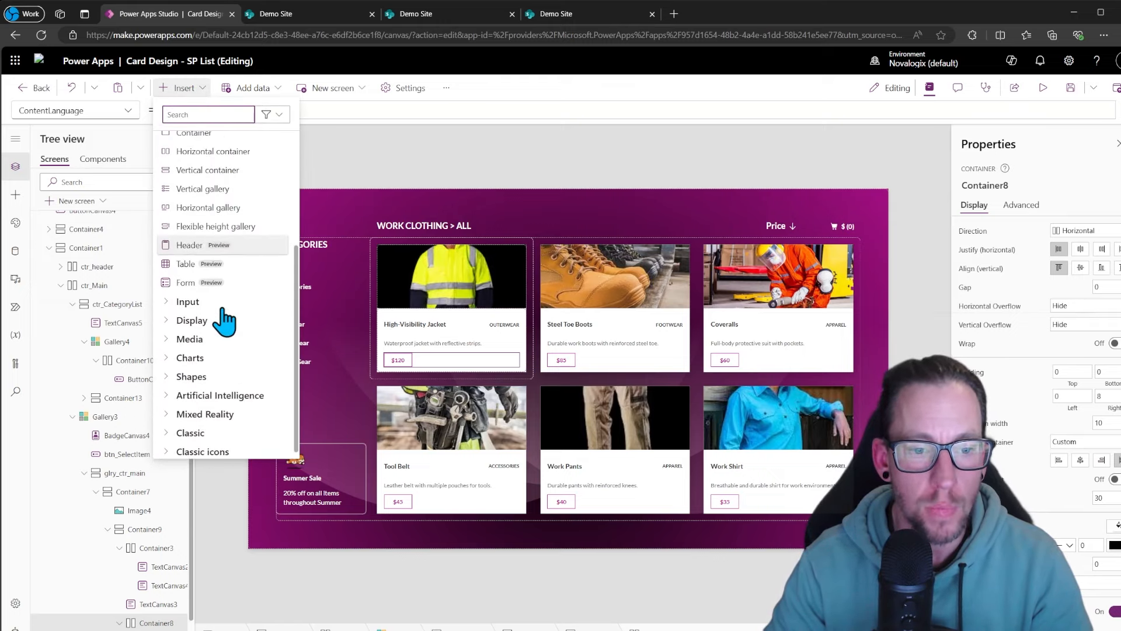
click(220, 300)
click(208, 370)
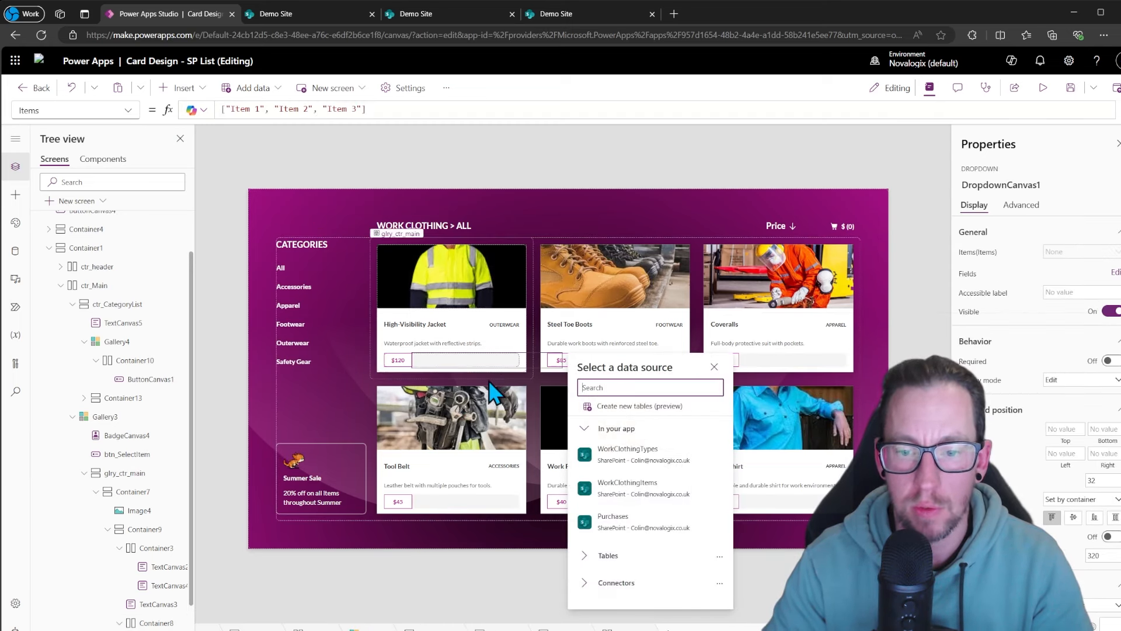
Turn on flexible width for the card's dropdown and set its minimum width to 100.
click(1116, 538)
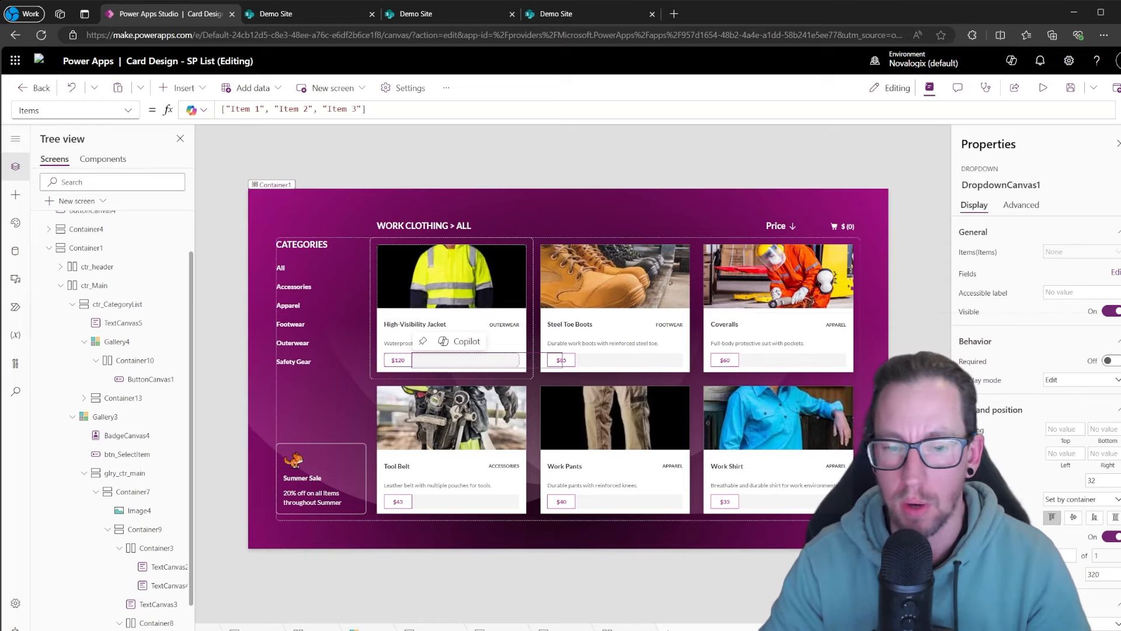
scroll(120, 508, down, 2)
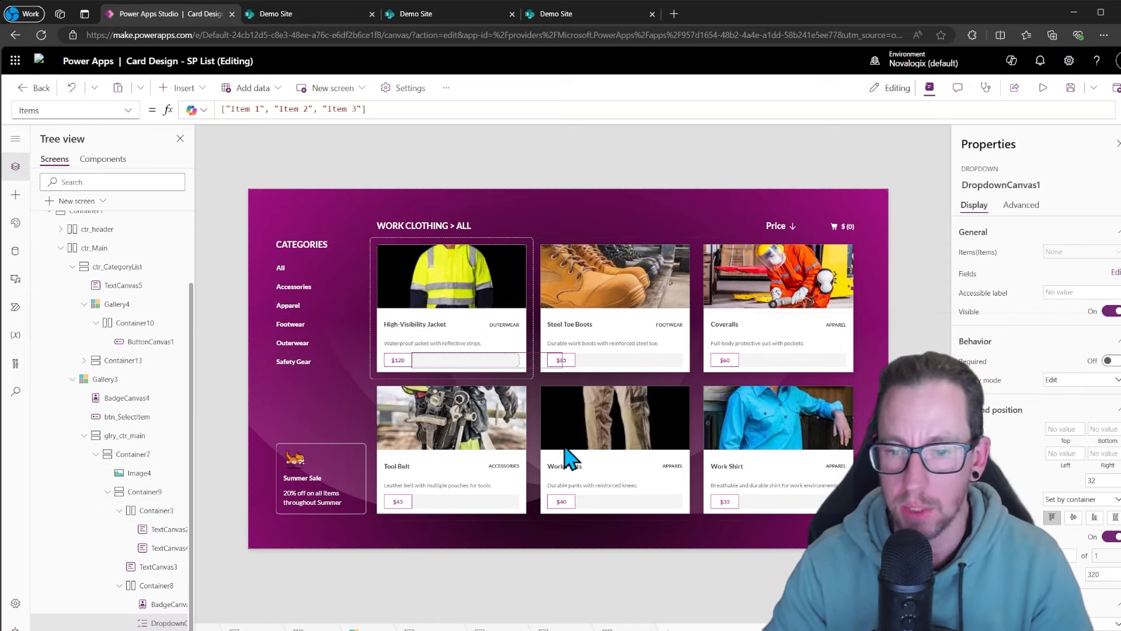
click(1093, 574)
text(100)
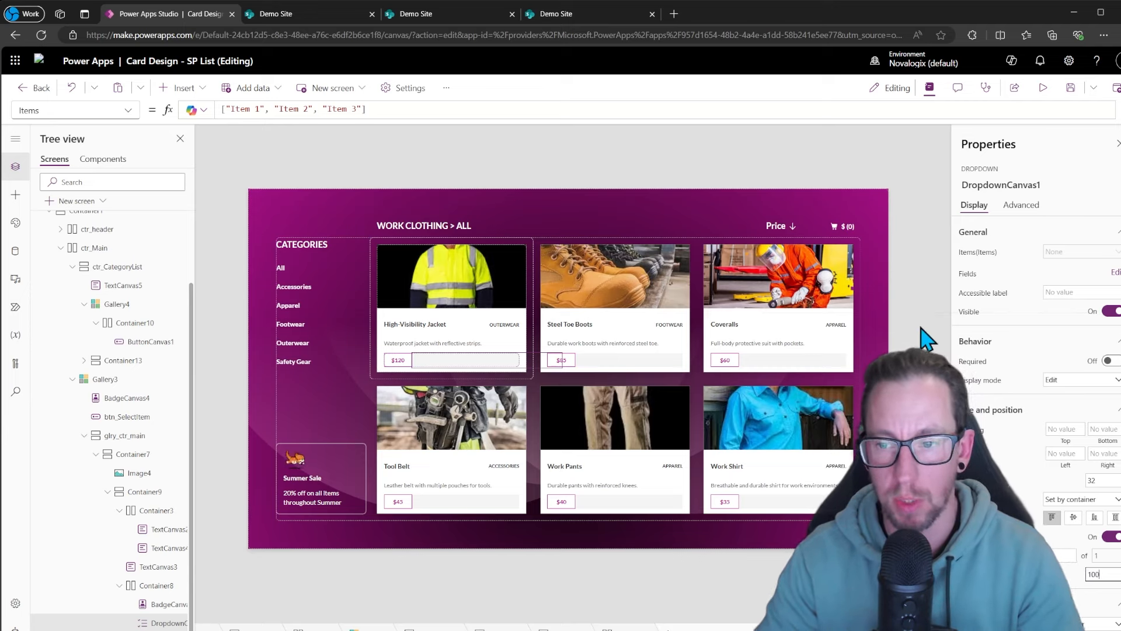
click(927, 337)
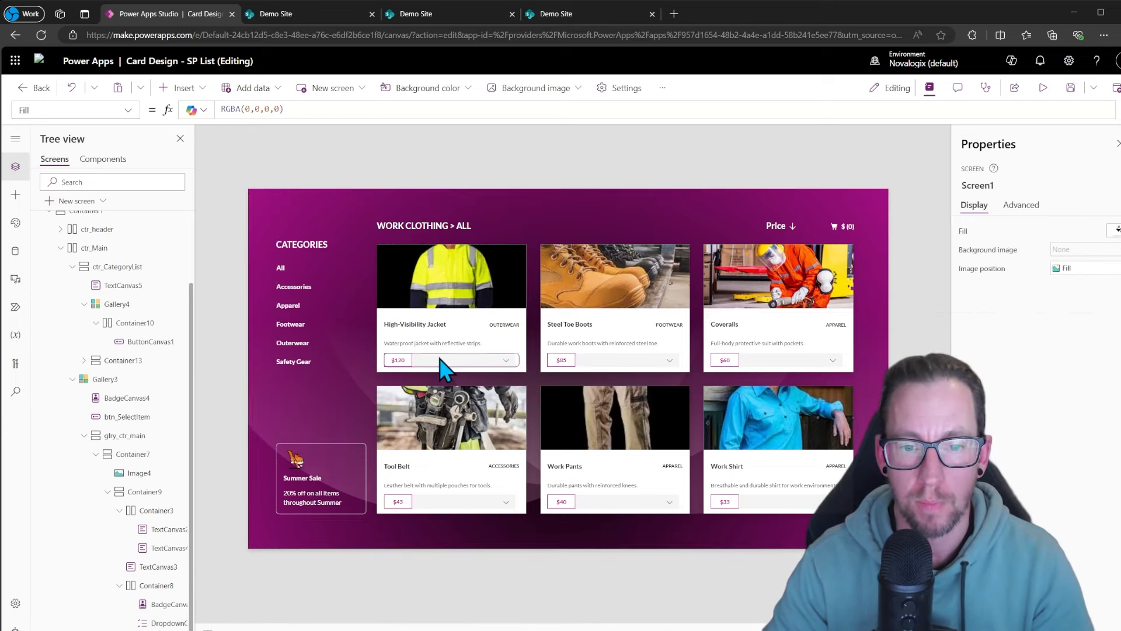
Set the gap of Container8, which holds the price badge and dropdown, to 16.
click(150, 587)
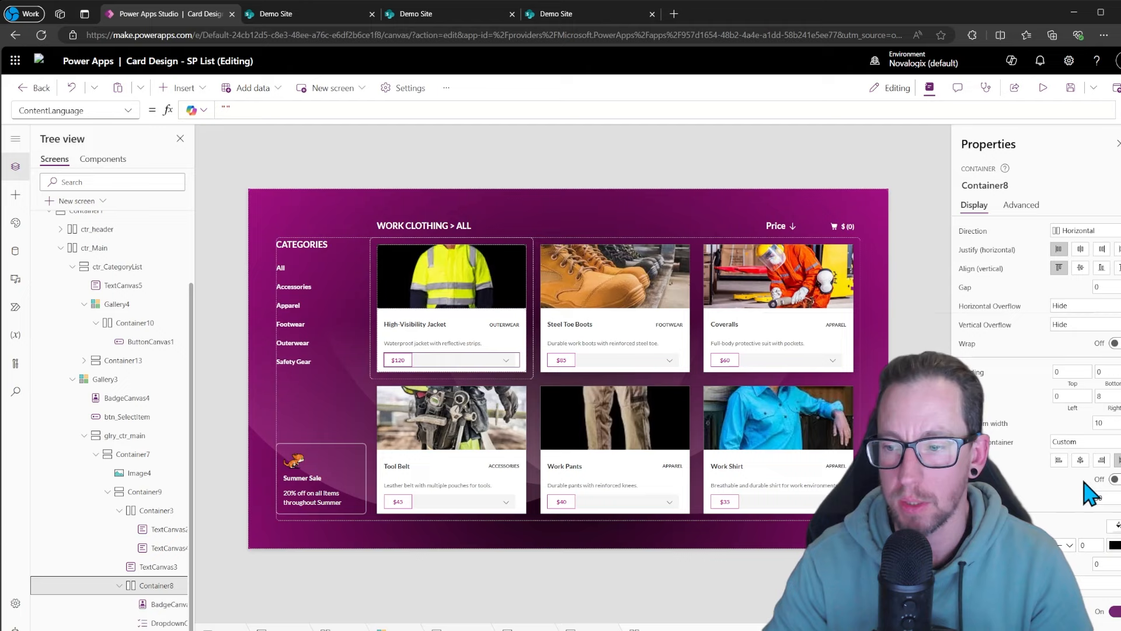
click(1102, 286)
text(16)
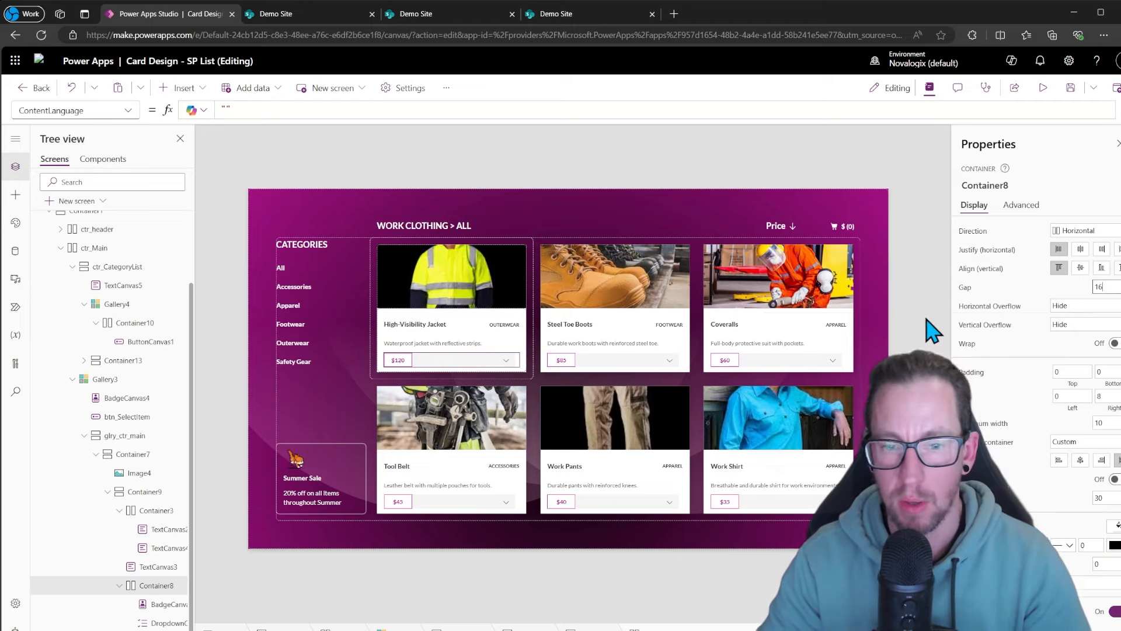
click(933, 331)
Stretch the dropdown to fill its container's height and set its minimum height to 10.
click(470, 363)
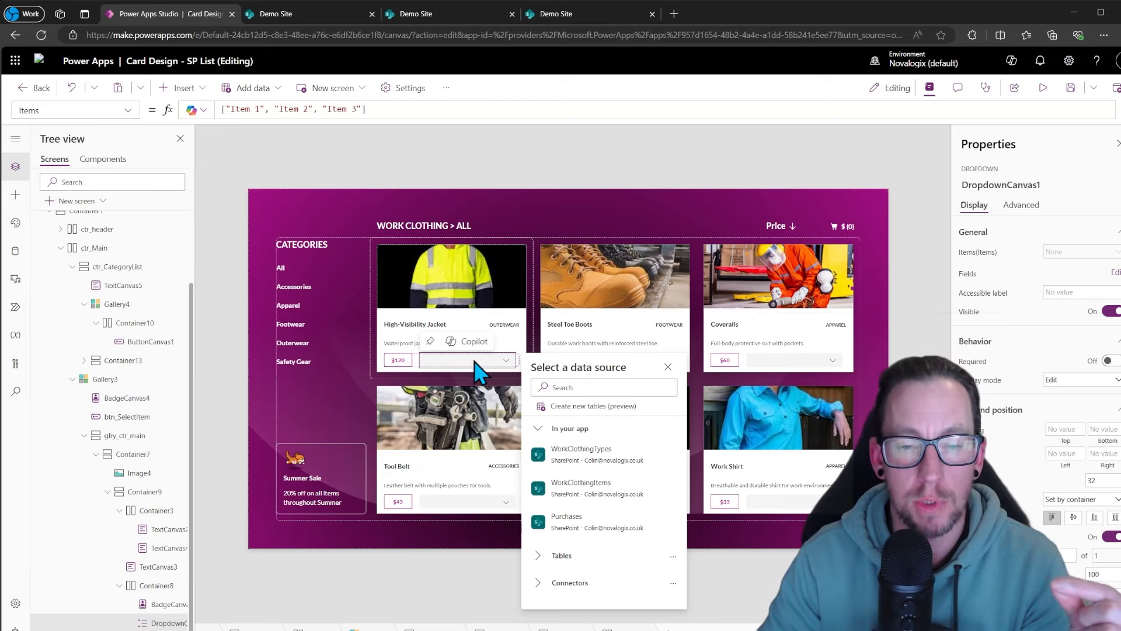
click(1115, 517)
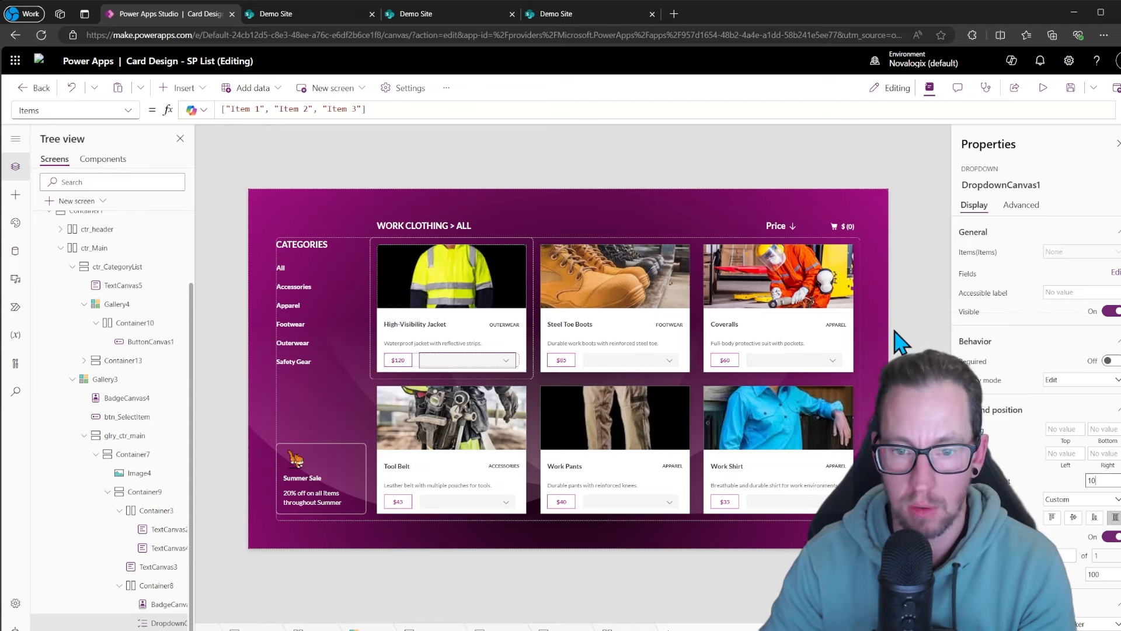
click(922, 336)
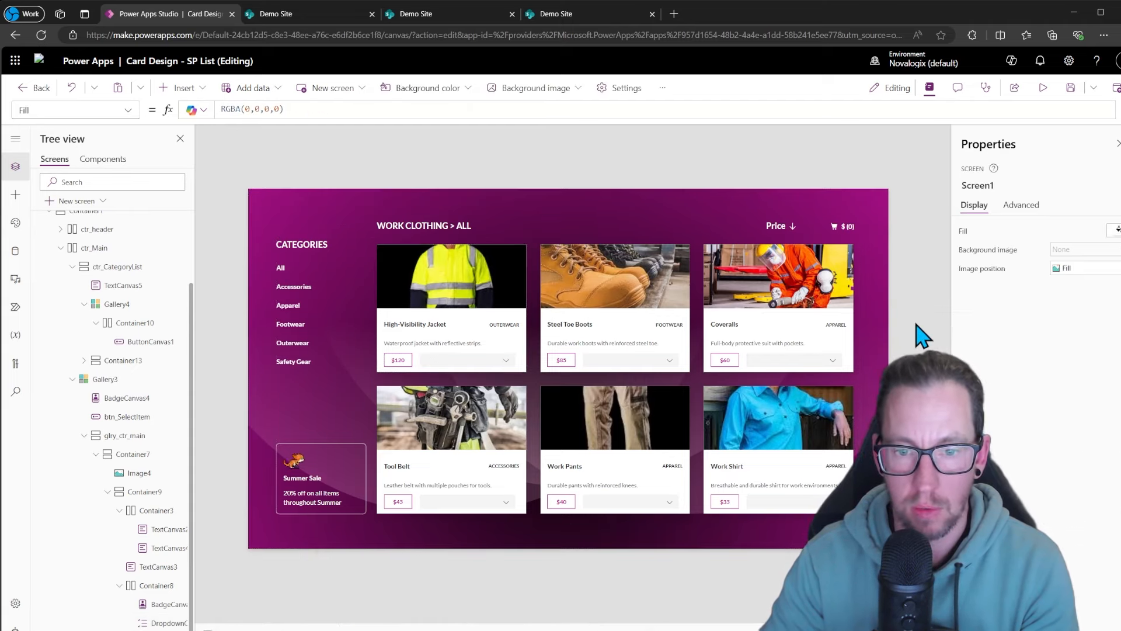
Set the dropdown's data source to WorkClothingItems, replacing its columns, and review the included fields.
click(507, 363)
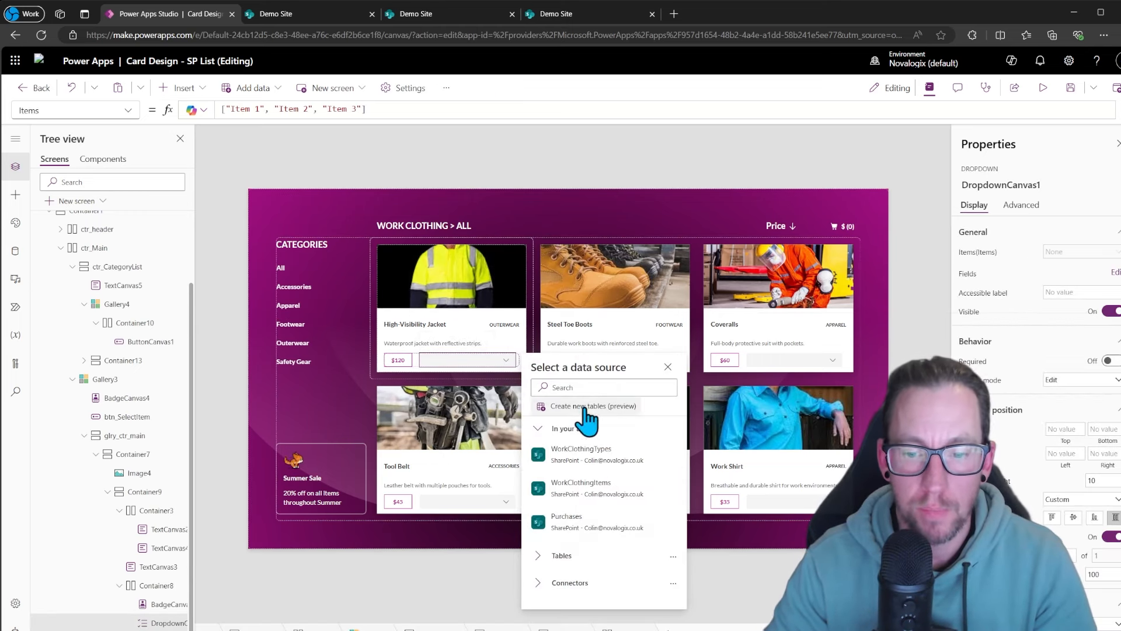
click(590, 492)
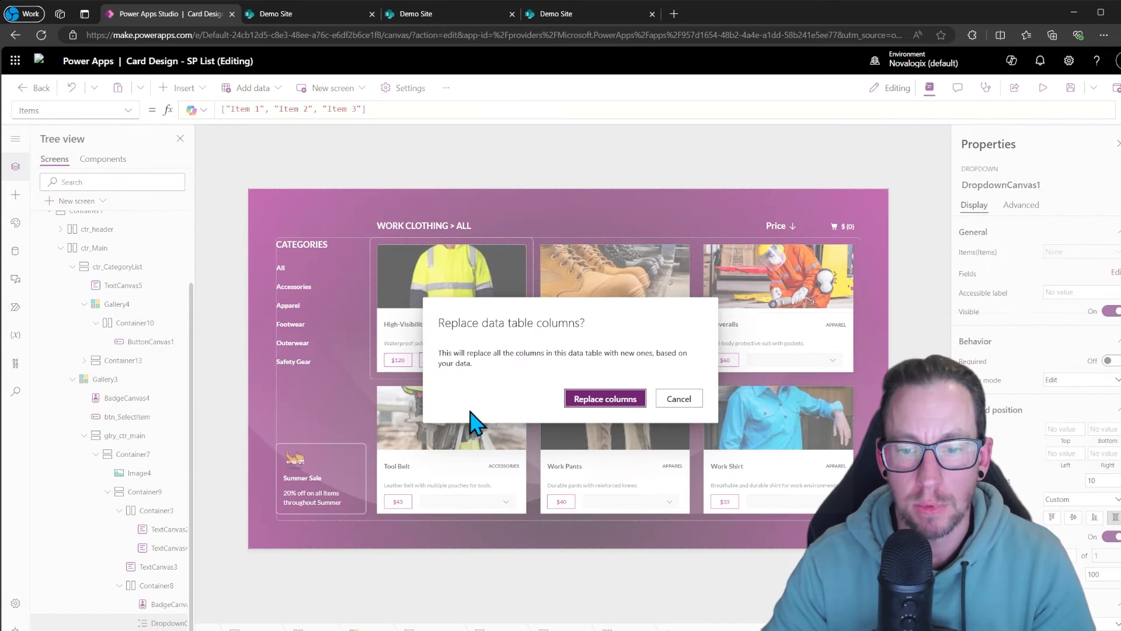
click(584, 403)
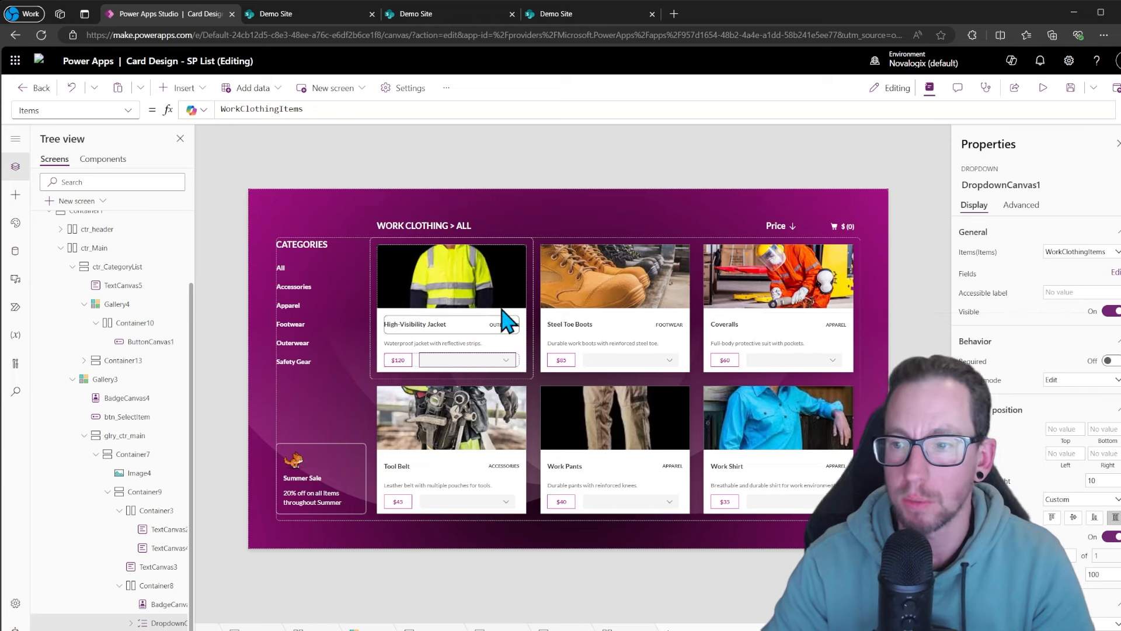
click(1114, 273)
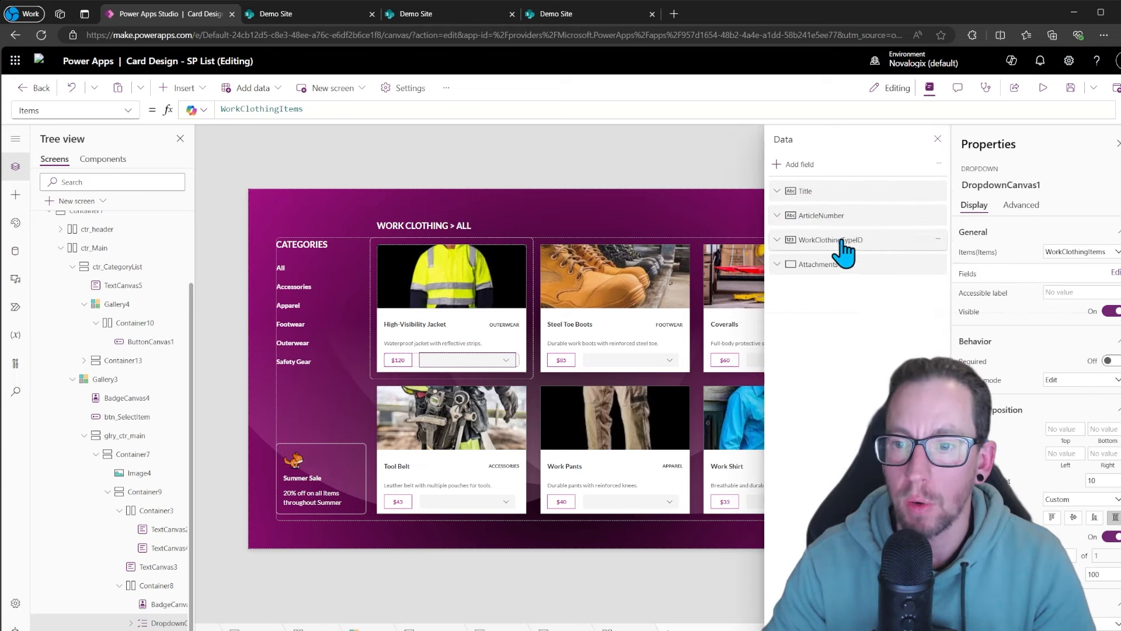
click(938, 139)
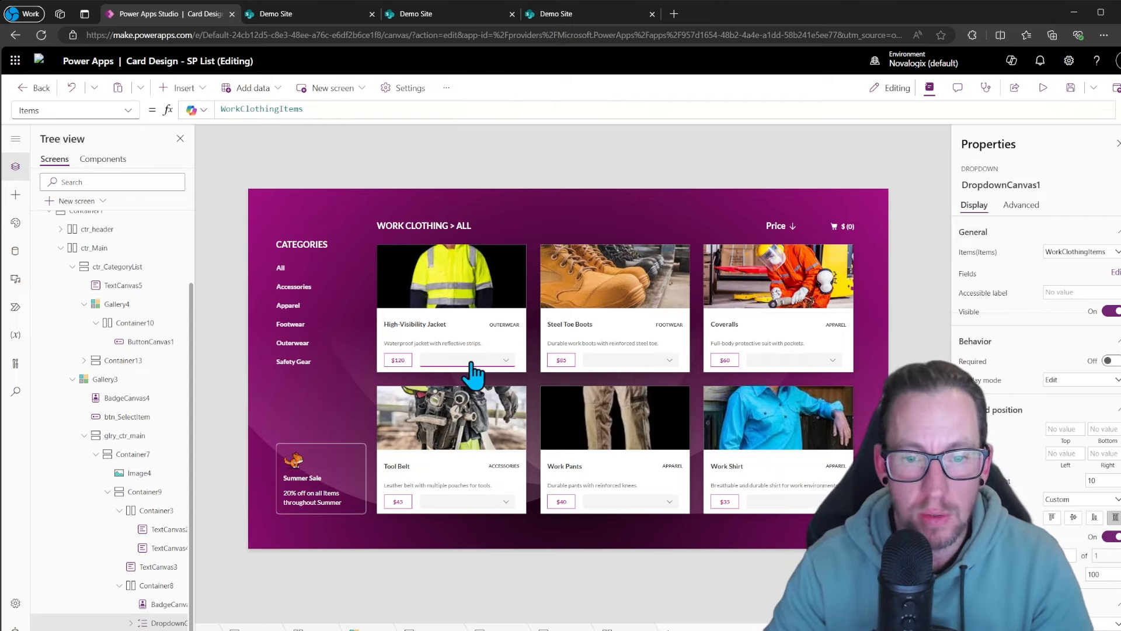
Change the dropdown's Items formula to Filter(WorkClothingItems, WorkClothingTypeID = ThisItem.ID).
click(312, 109)
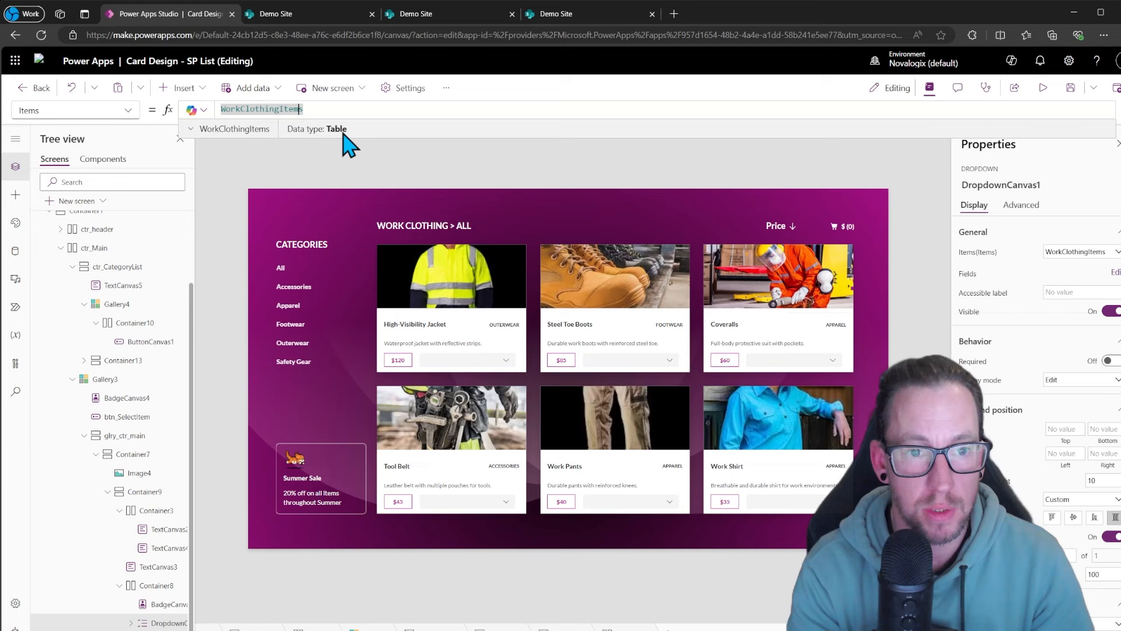
key(Home)
text(Filter()
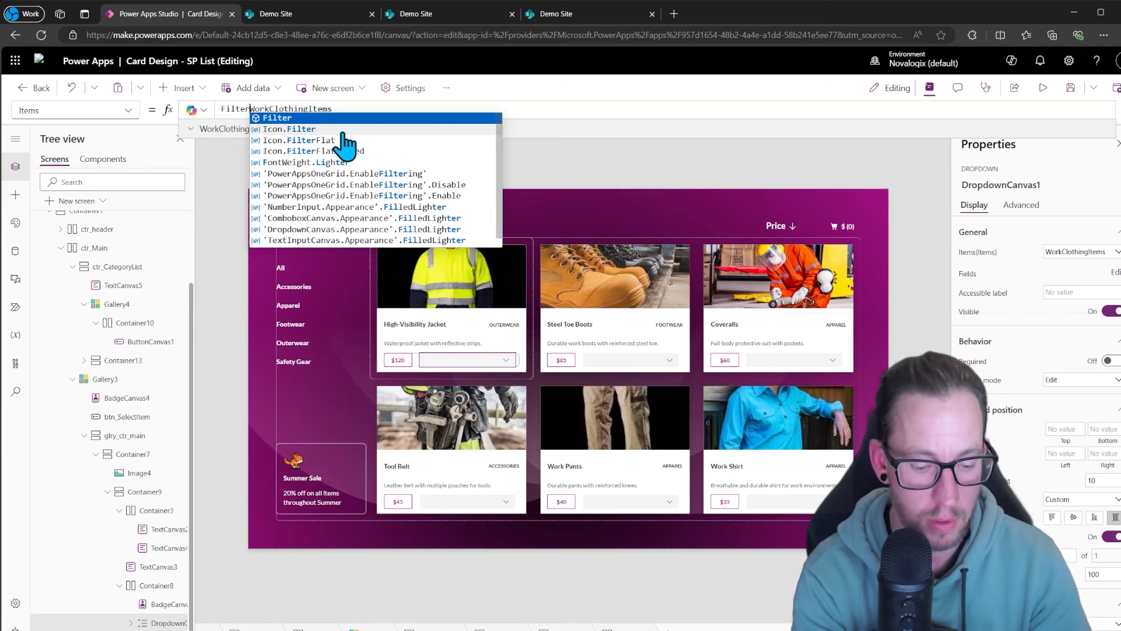
key(End)
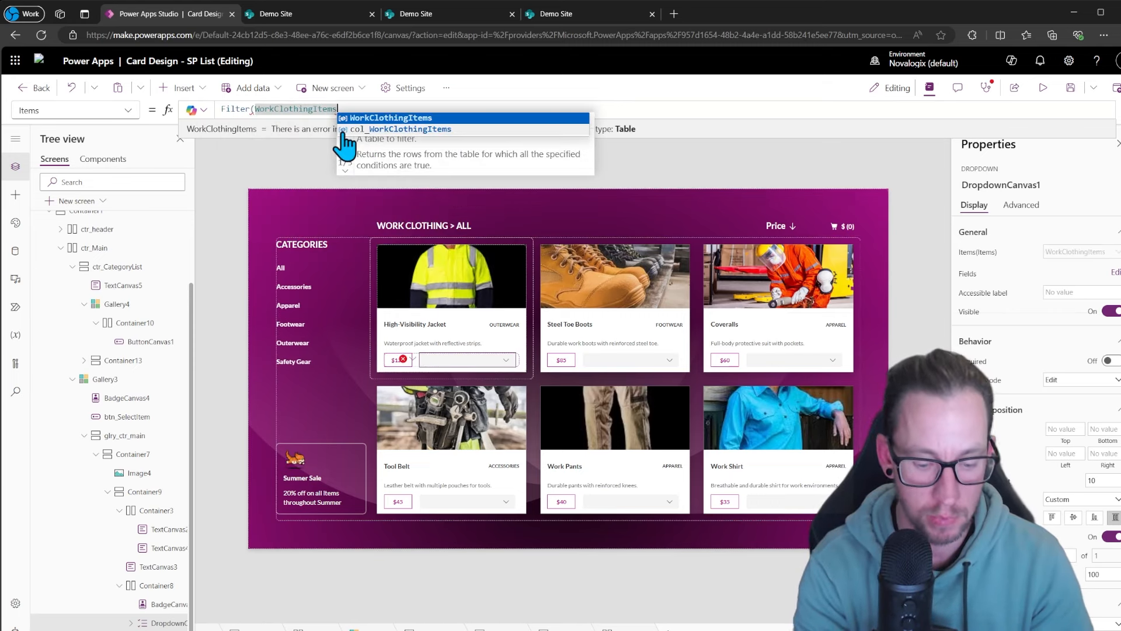
text(,)
text( WorkClo)
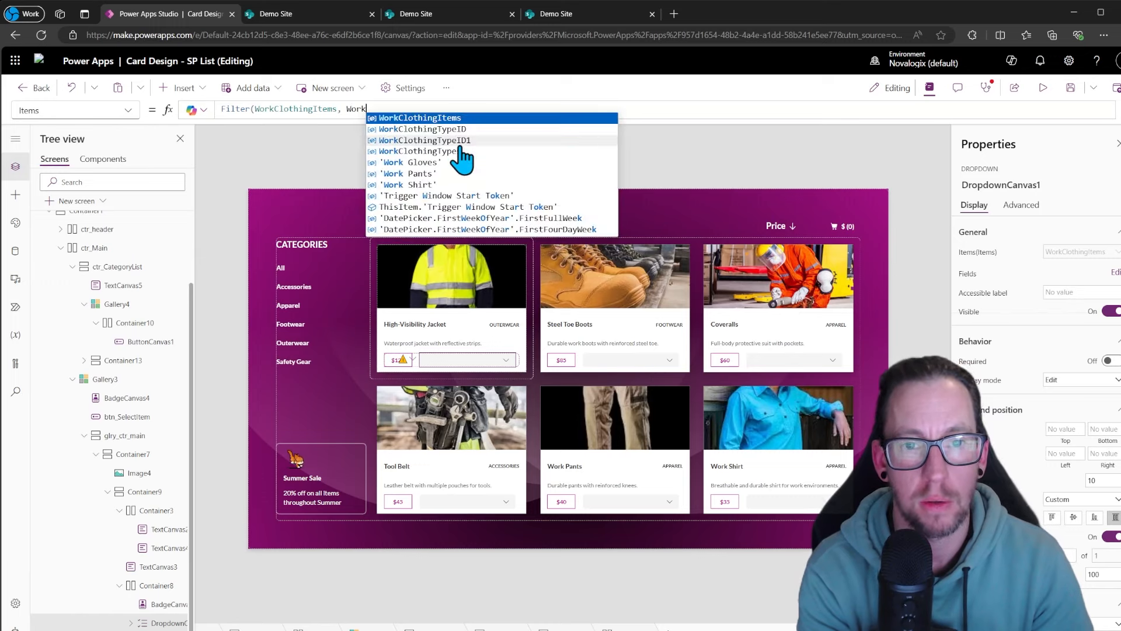
click(460, 151)
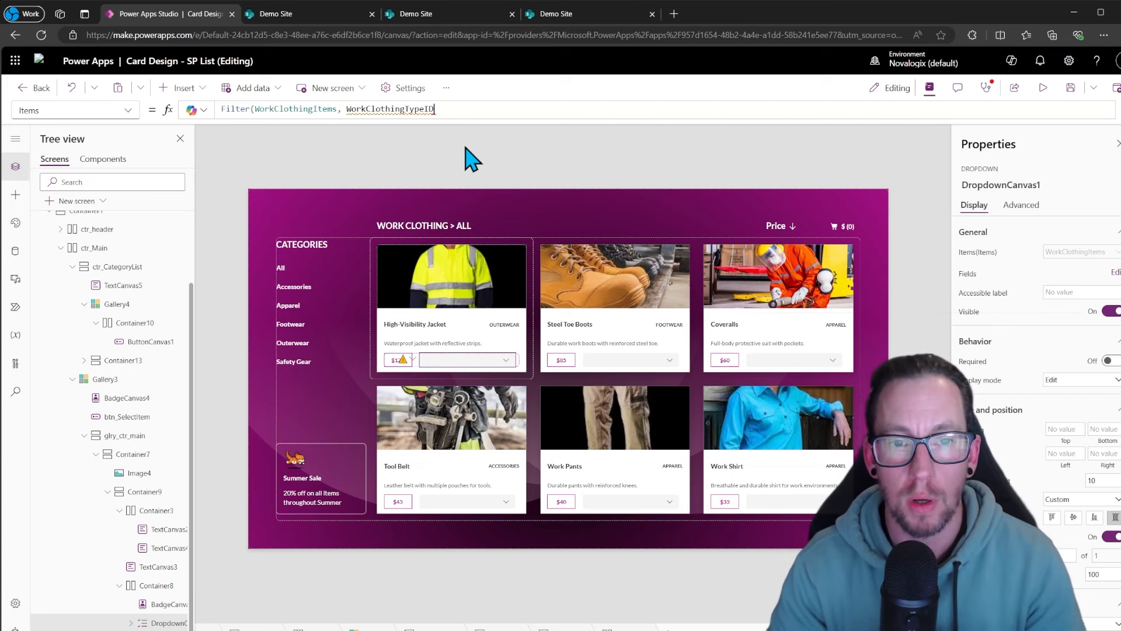
text(Tjois)
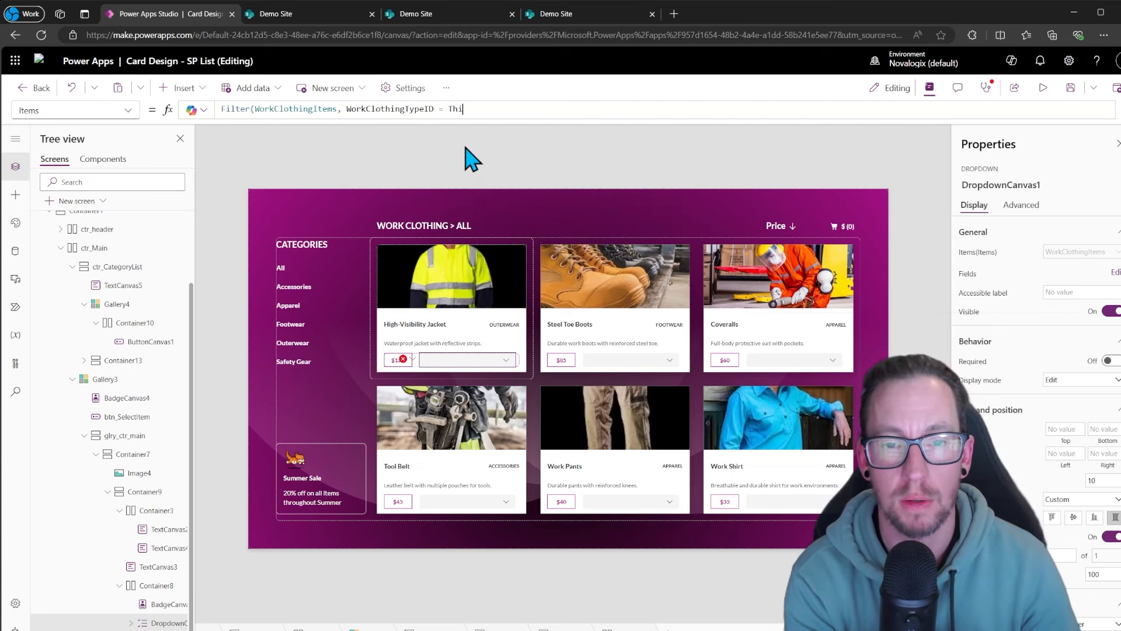
text(s)
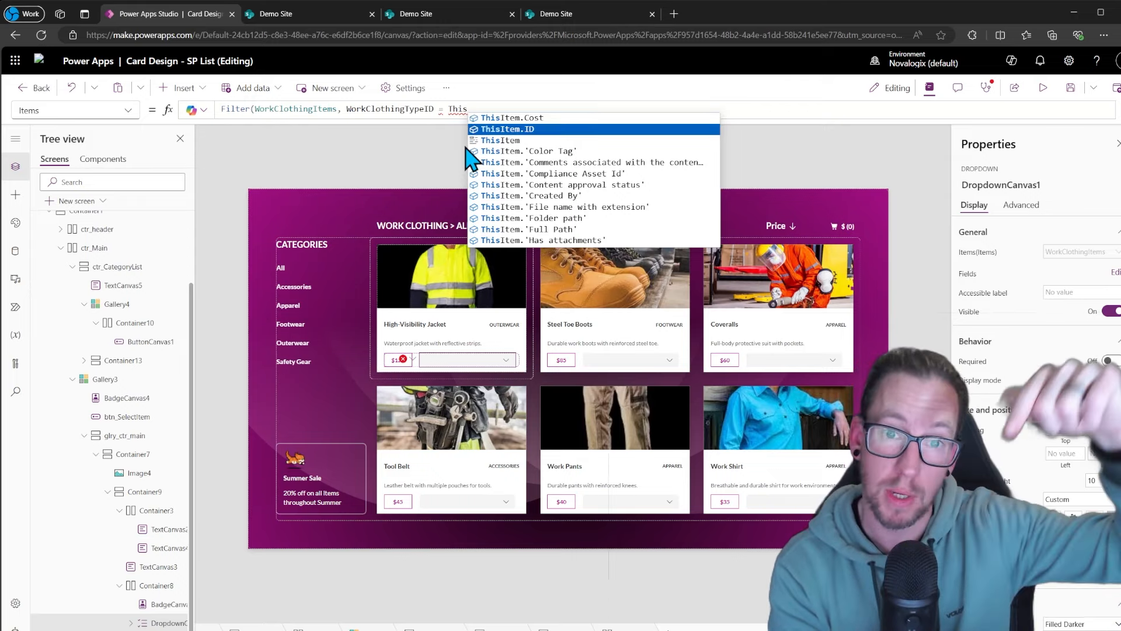
key(Tab)
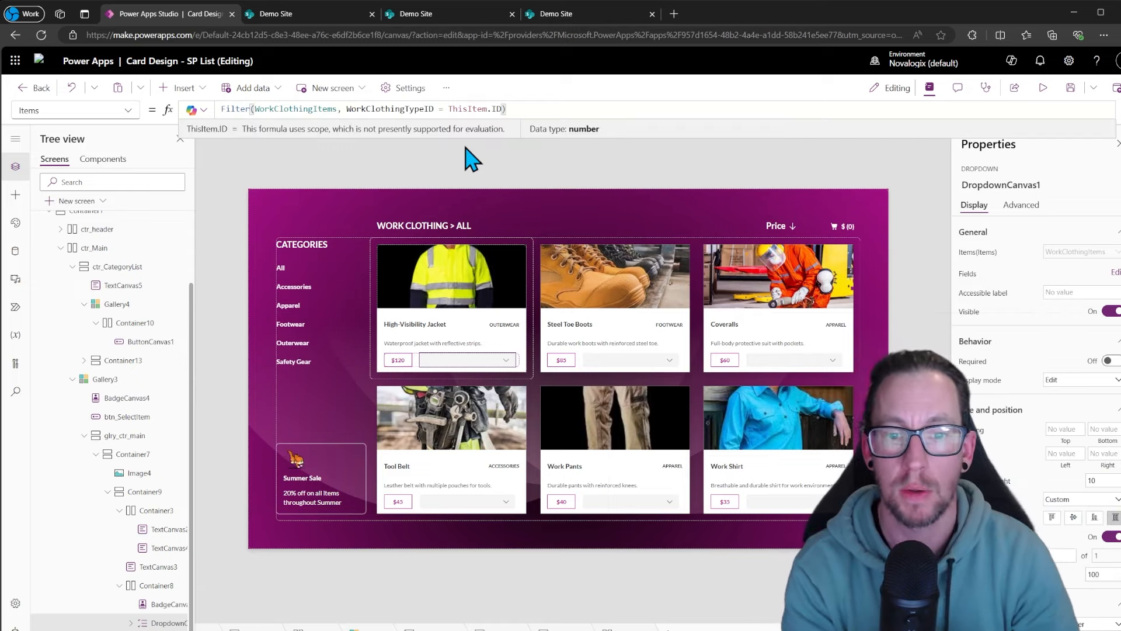
Check the size dropdowns across the product gallery, including those on the High-Visibility Jacket and Work Gloves cards.
click(479, 365)
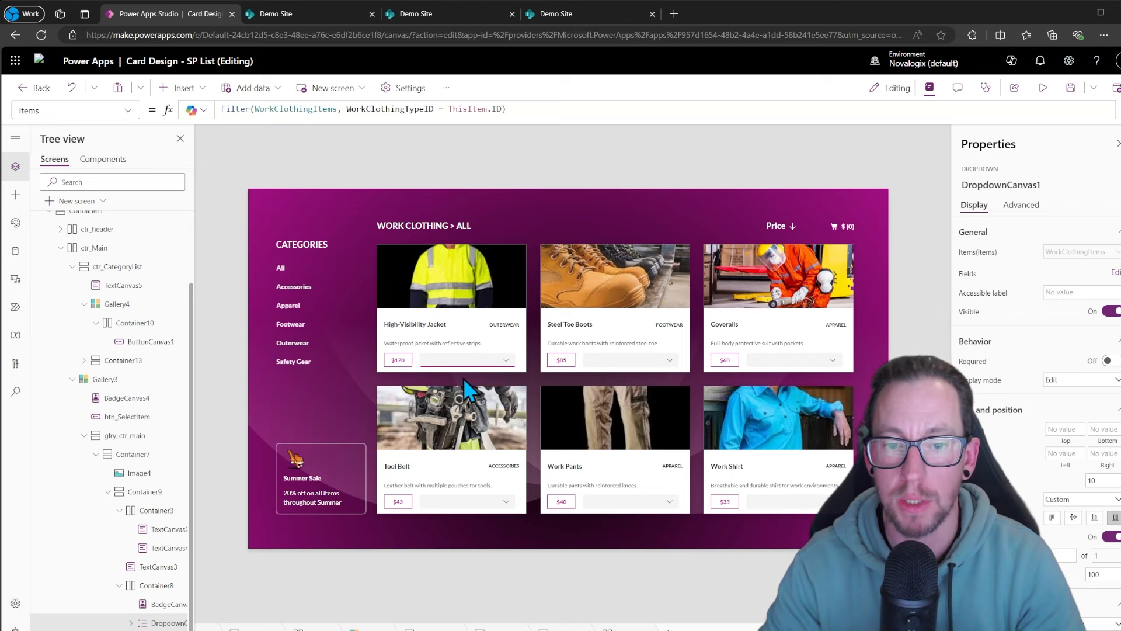
scroll(524, 373, down, 5)
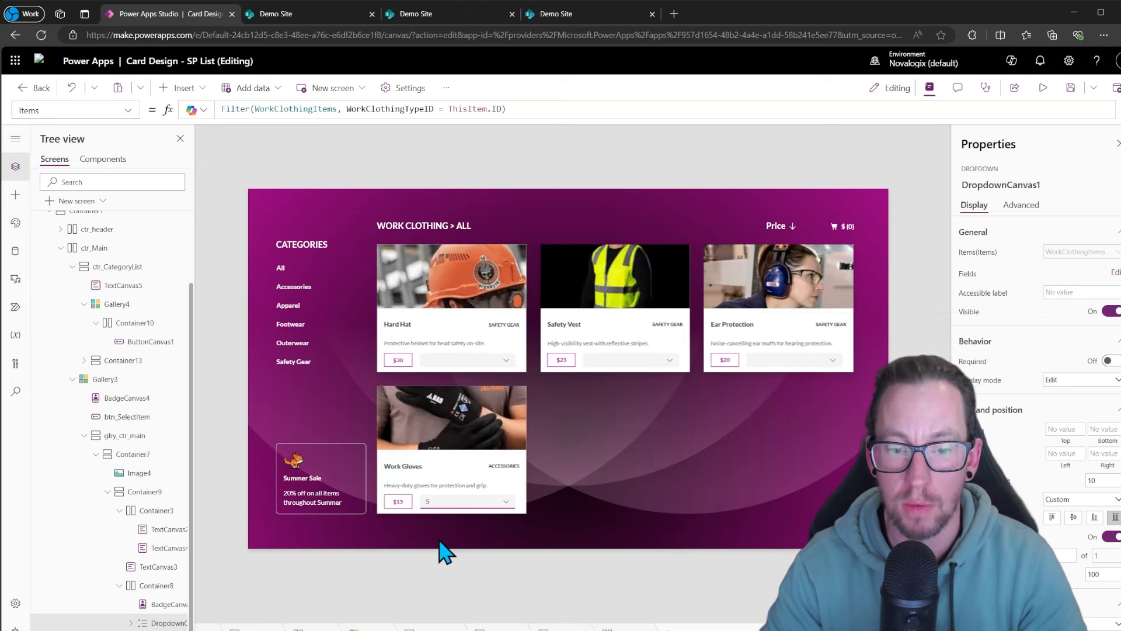
scroll(558, 499, up, 5)
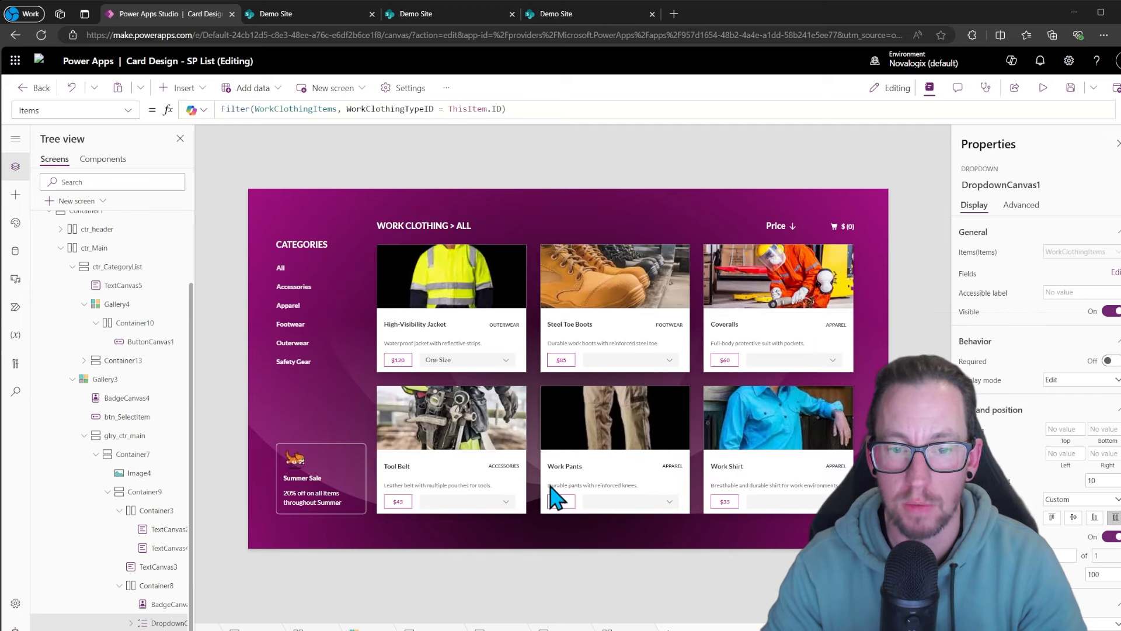
scroll(494, 376, down, 5)
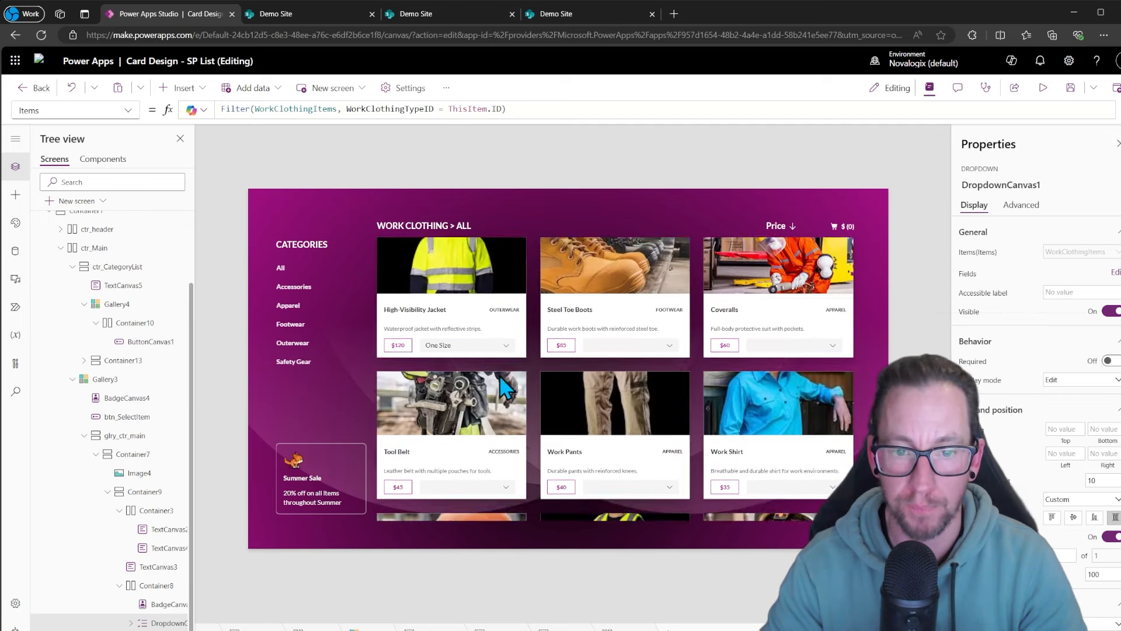
scroll(517, 496, up, 5)
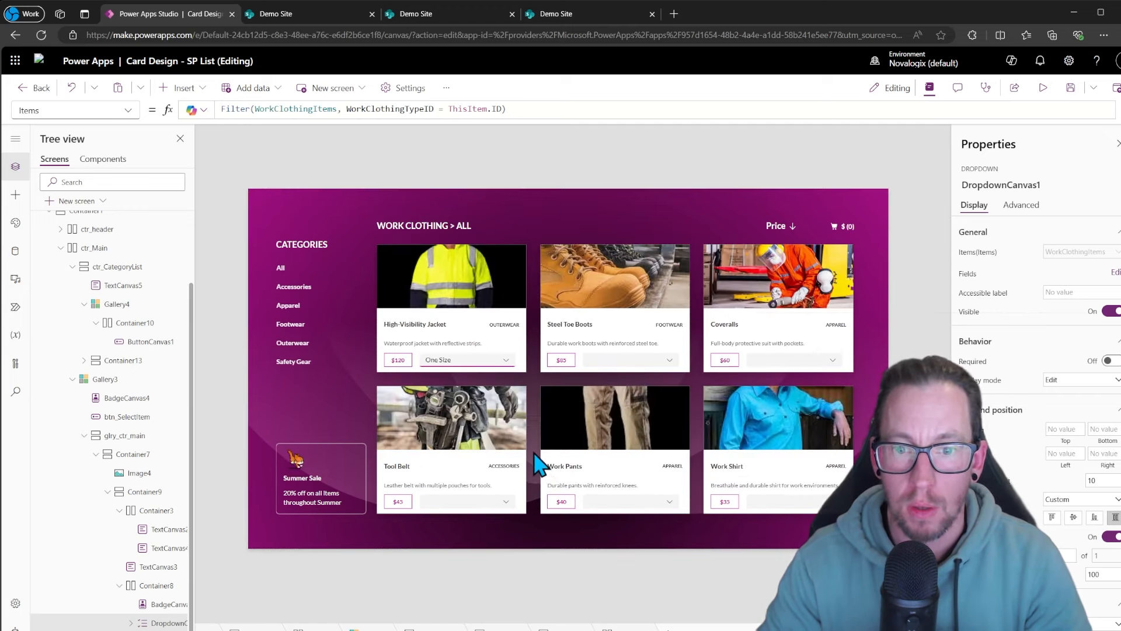
scroll(539, 462, down, 5)
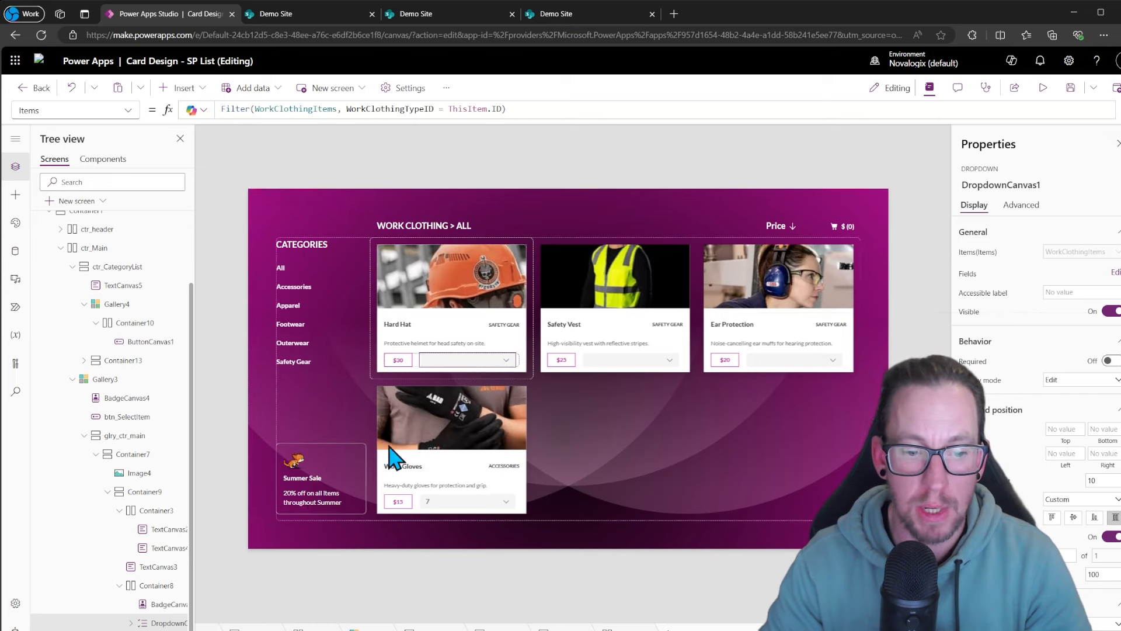
click(419, 447)
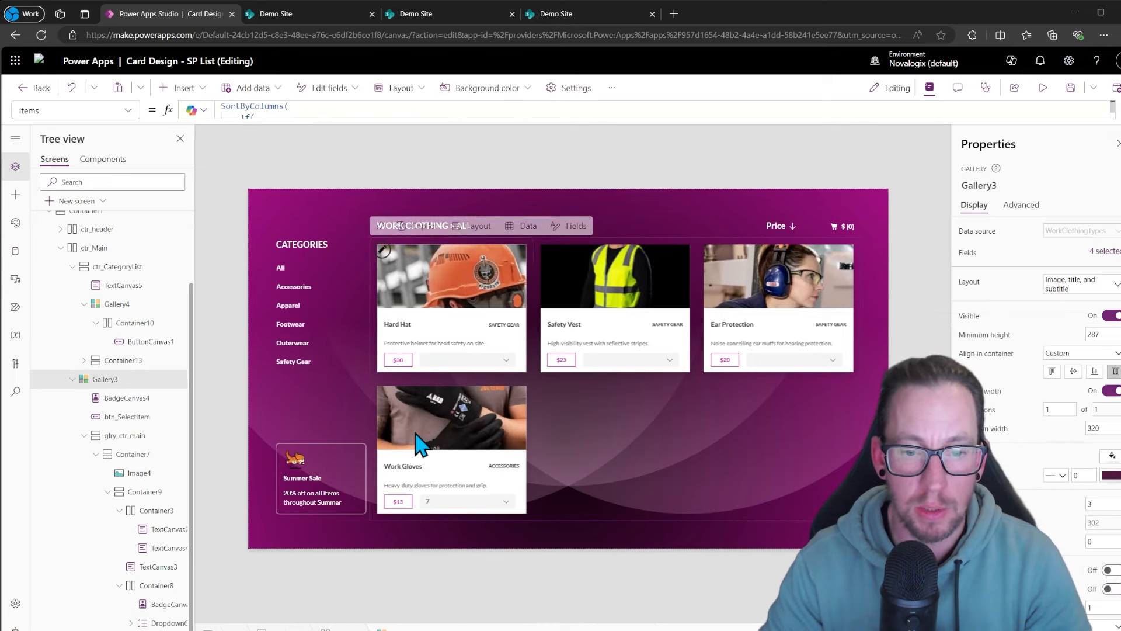
Review btn_SelectItem's OnSelect formula and Gallery3's Items formula to see which list ThisItem refers to.
click(125, 397)
click(120, 416)
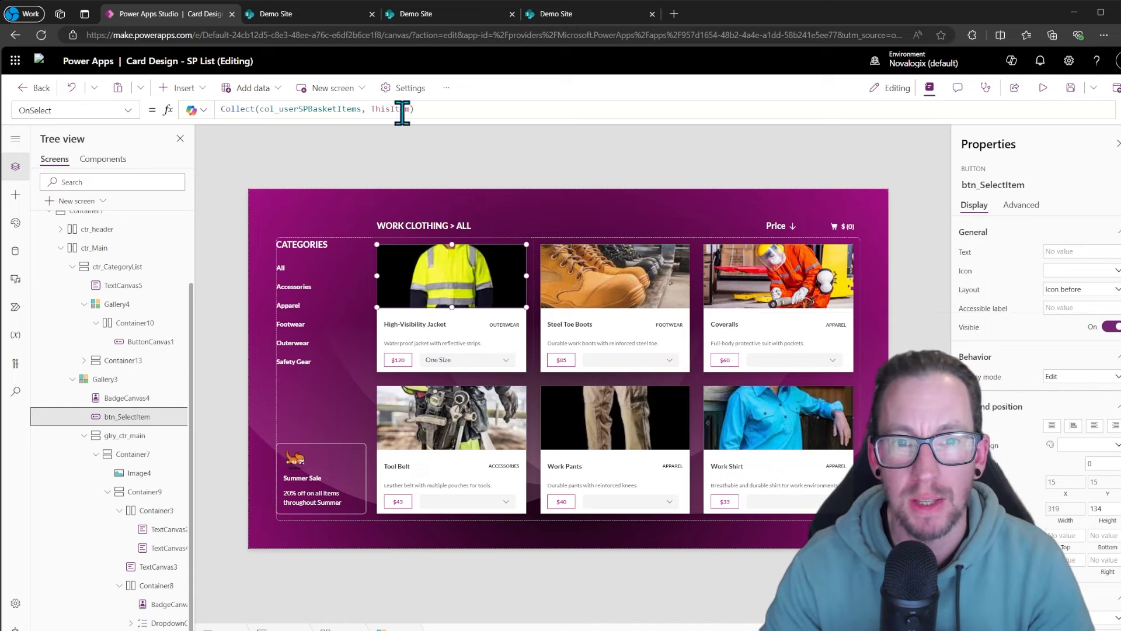
click(104, 380)
click(479, 112)
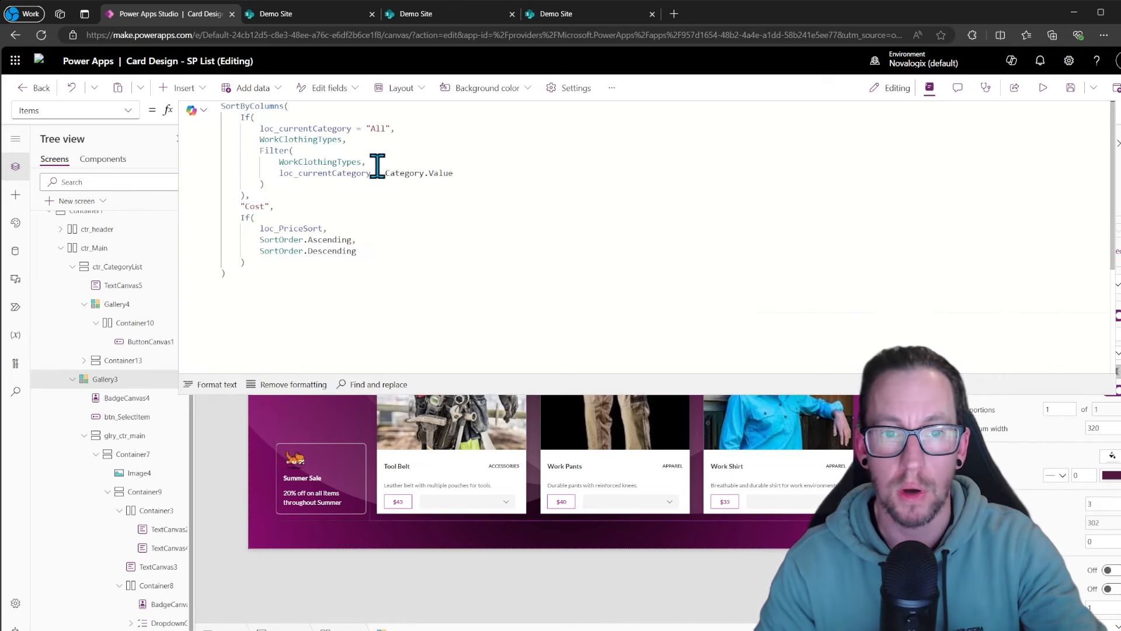
double_click(341, 163)
click(1119, 110)
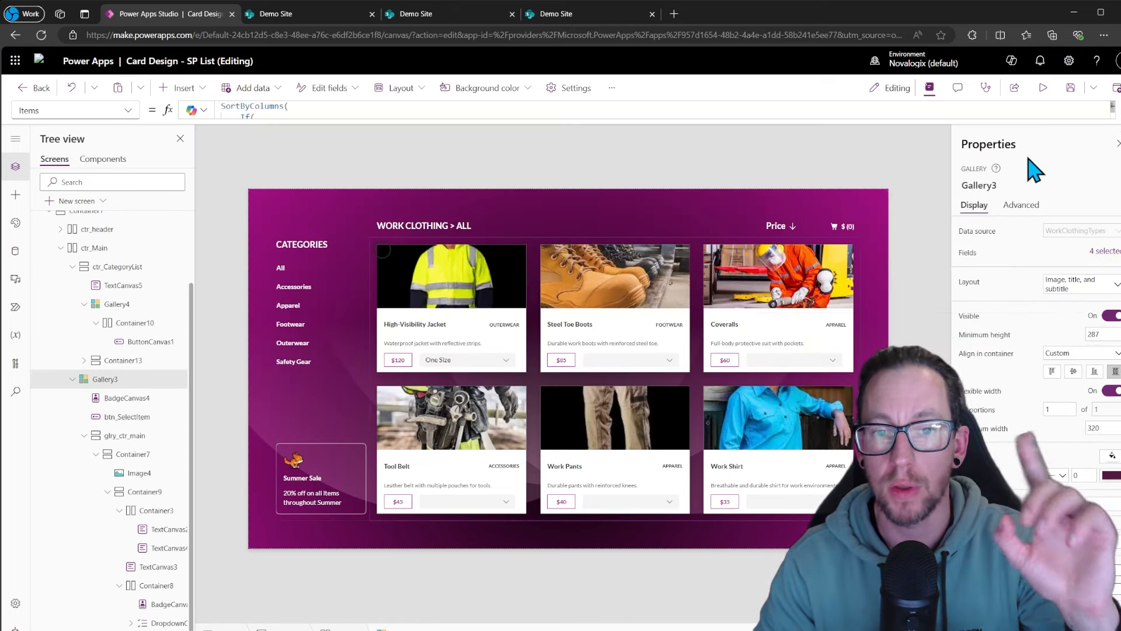
Remove ThisItem from btn_SelectItem's OnSelect Collect call and widen the tree view to read the size dropdown's full name.
click(461, 362)
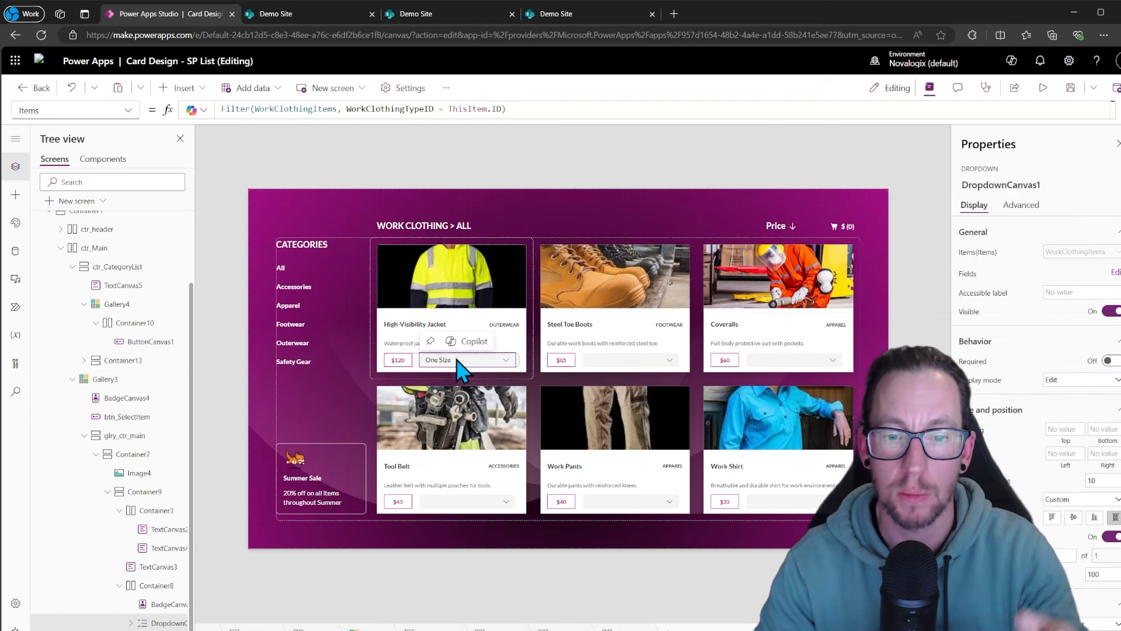
click(134, 416)
double_click(390, 109)
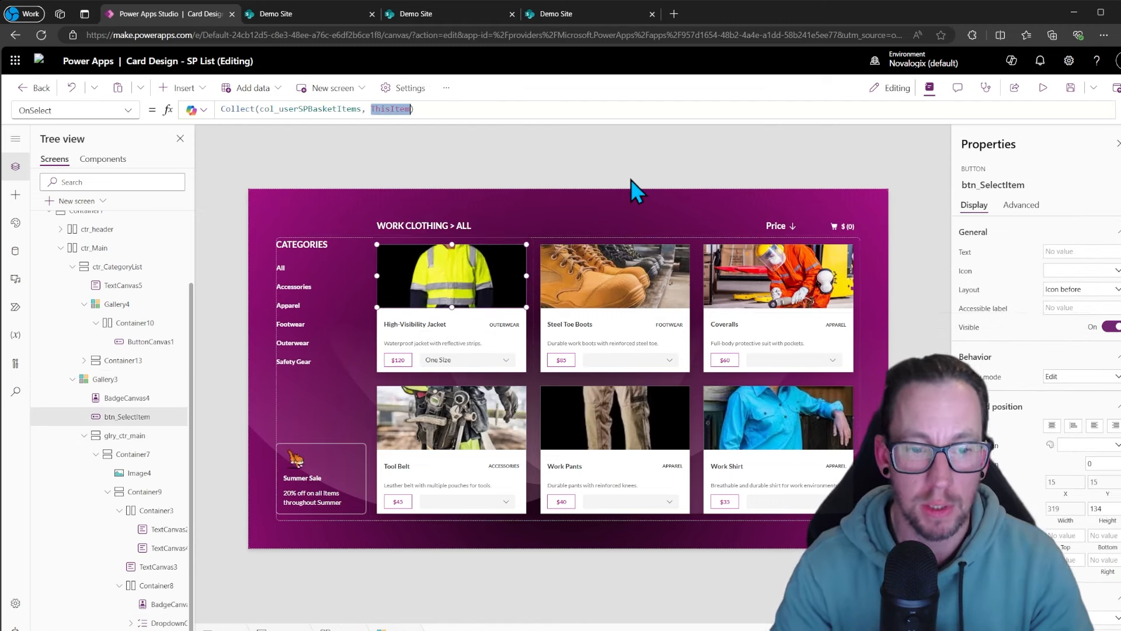
text(Drop)
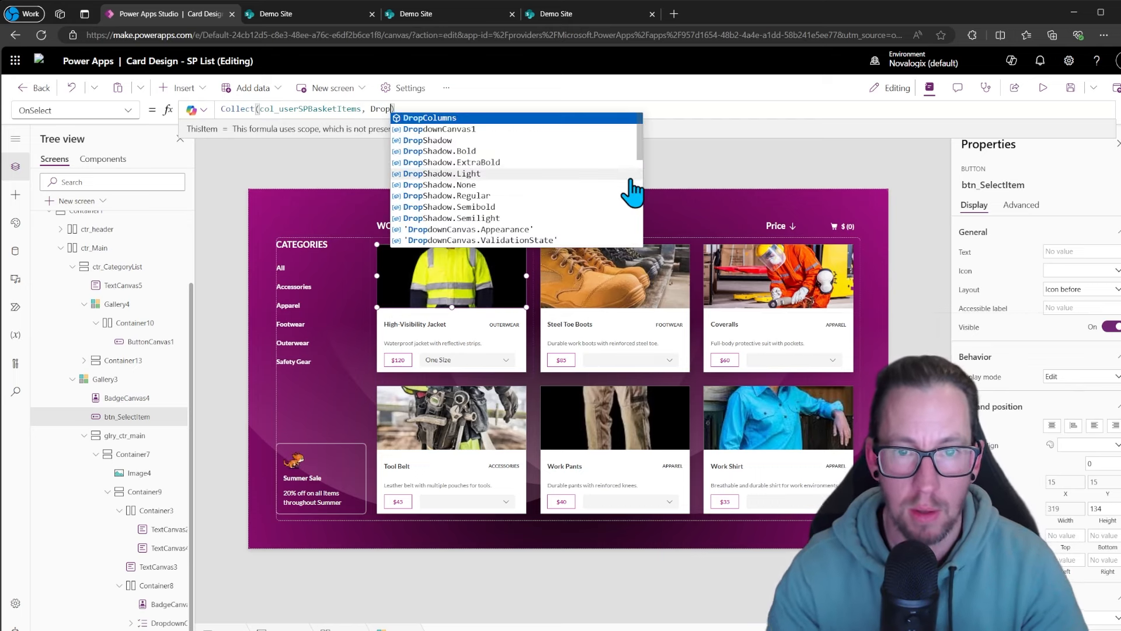
click(193, 438)
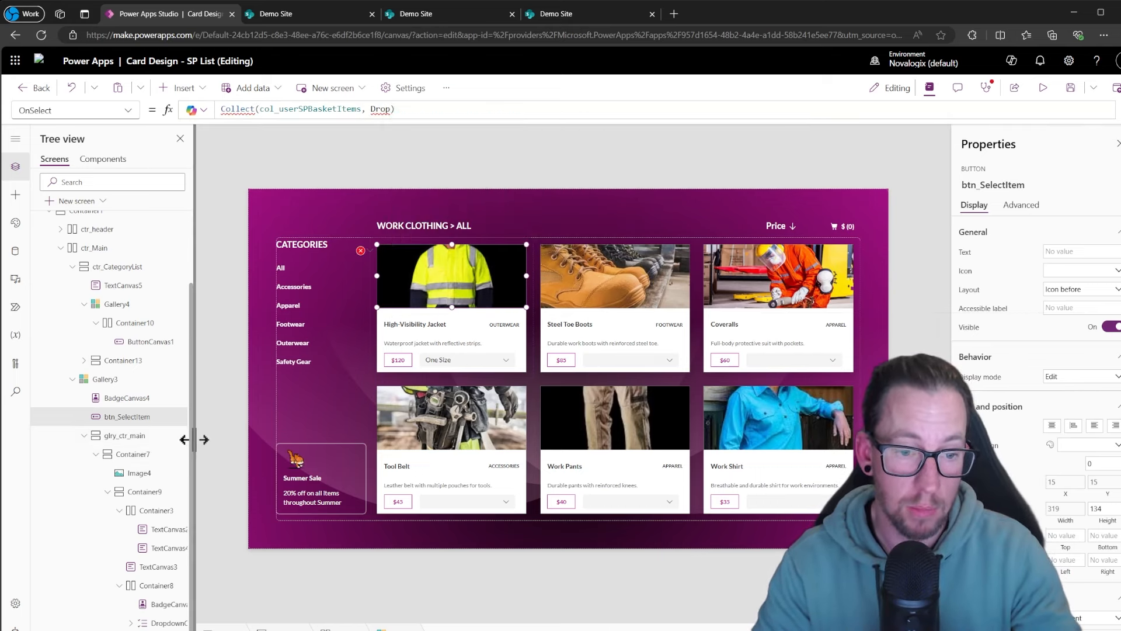
drag(193, 438, 236, 436)
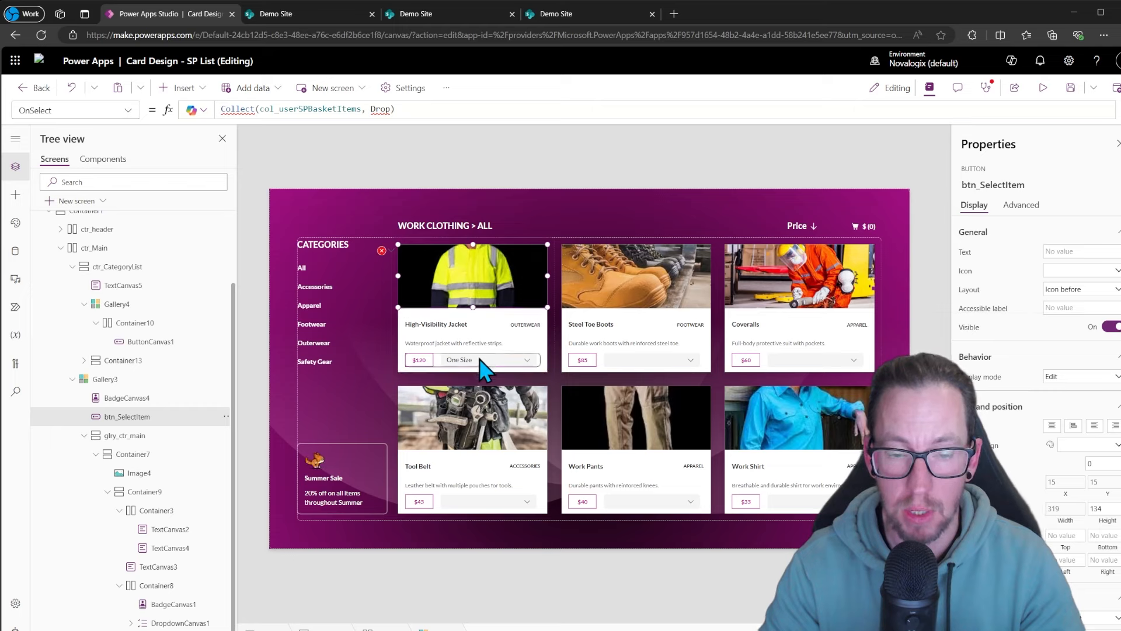
Complete btn_SelectItem's OnSelect formula as Collect(col_userSPBasketItems, DropdownCanvas1.Selected).
click(127, 416)
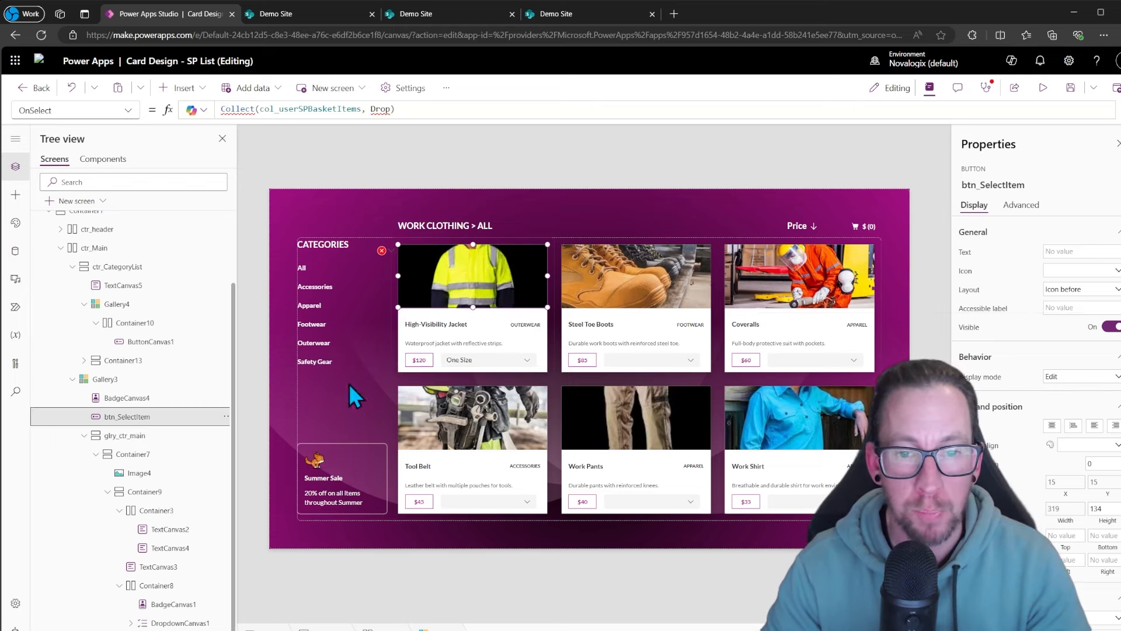
click(386, 110)
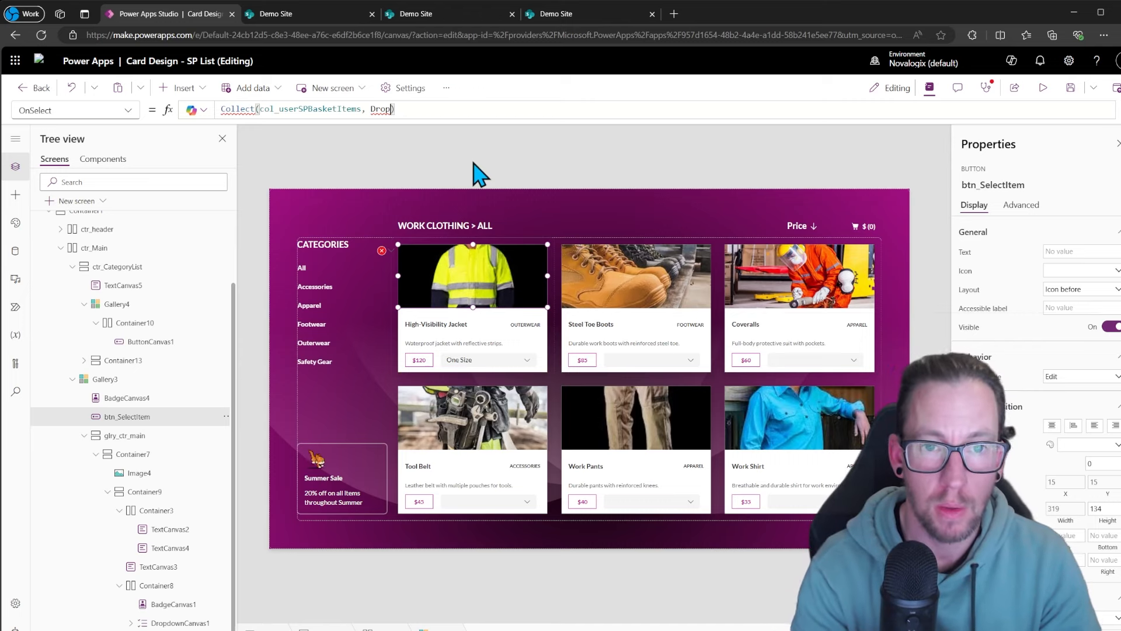
text(Drop)
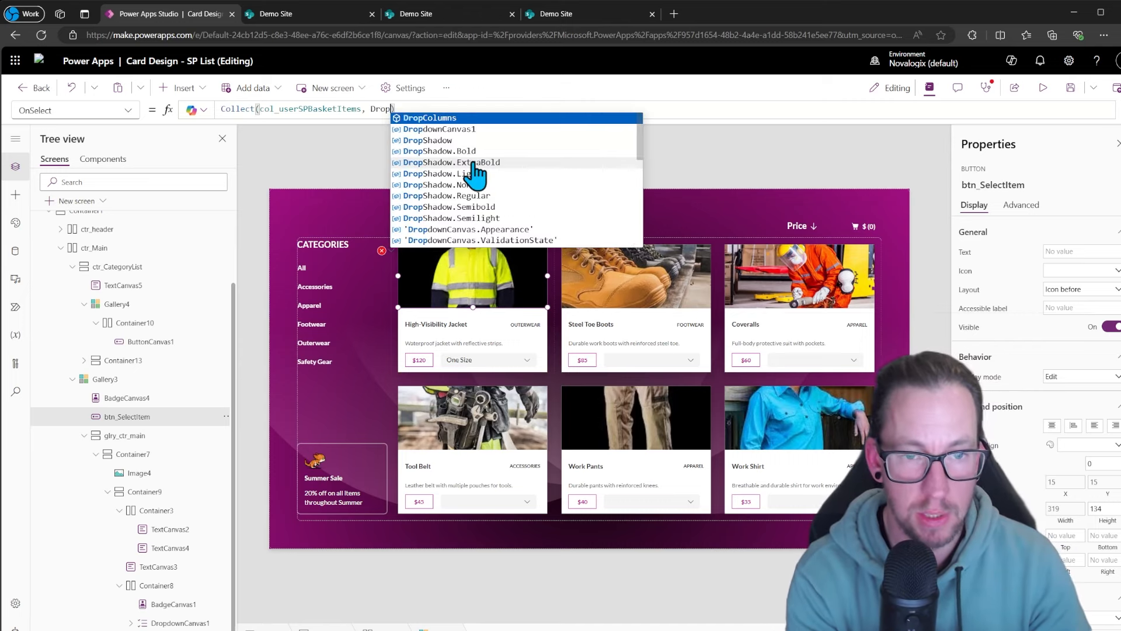
key(Down)
key(Tab)
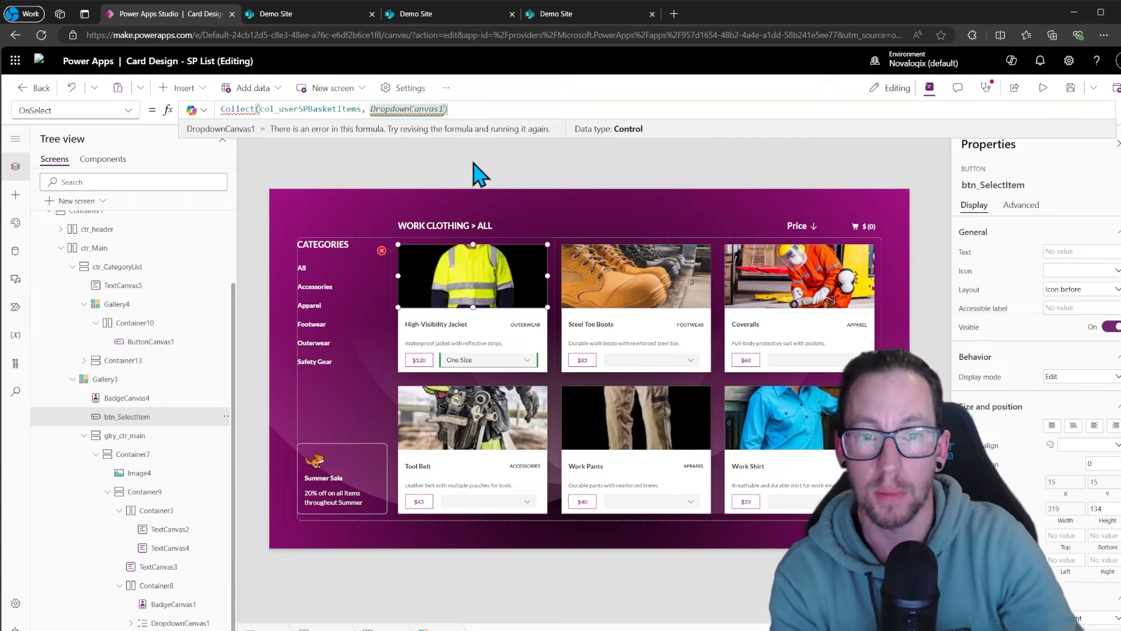
text(sel)
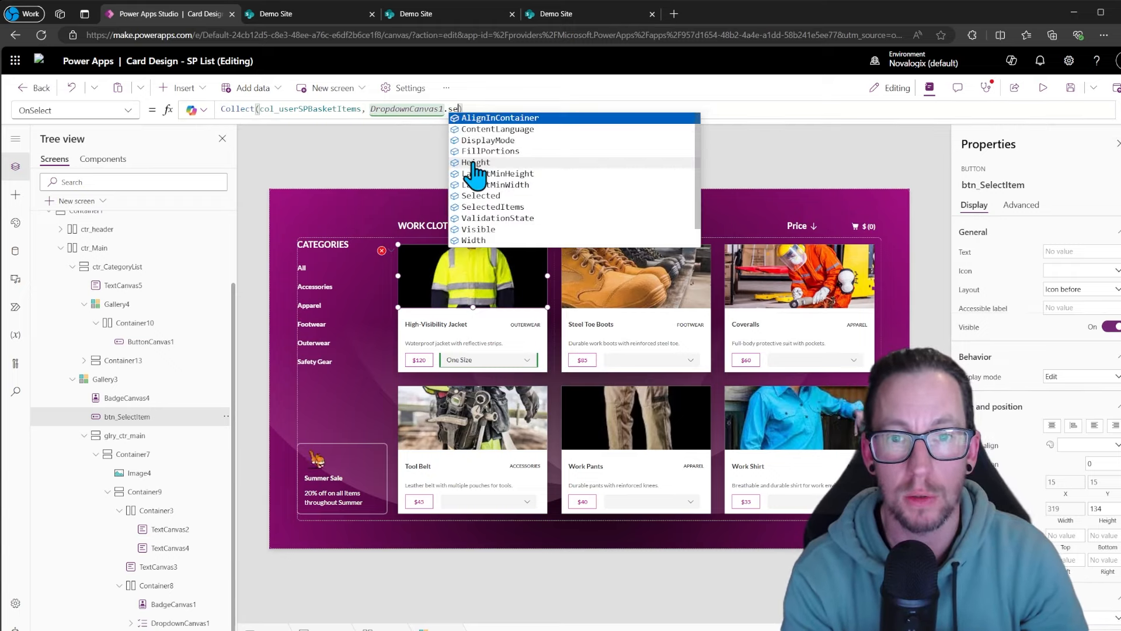
key(Tab)
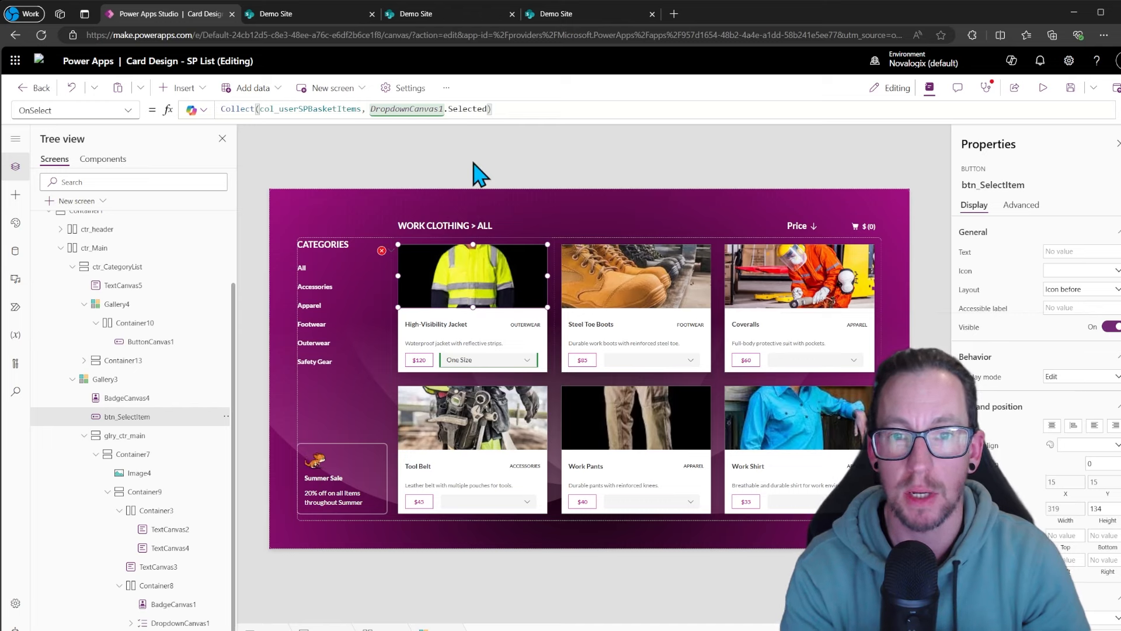
text(.)
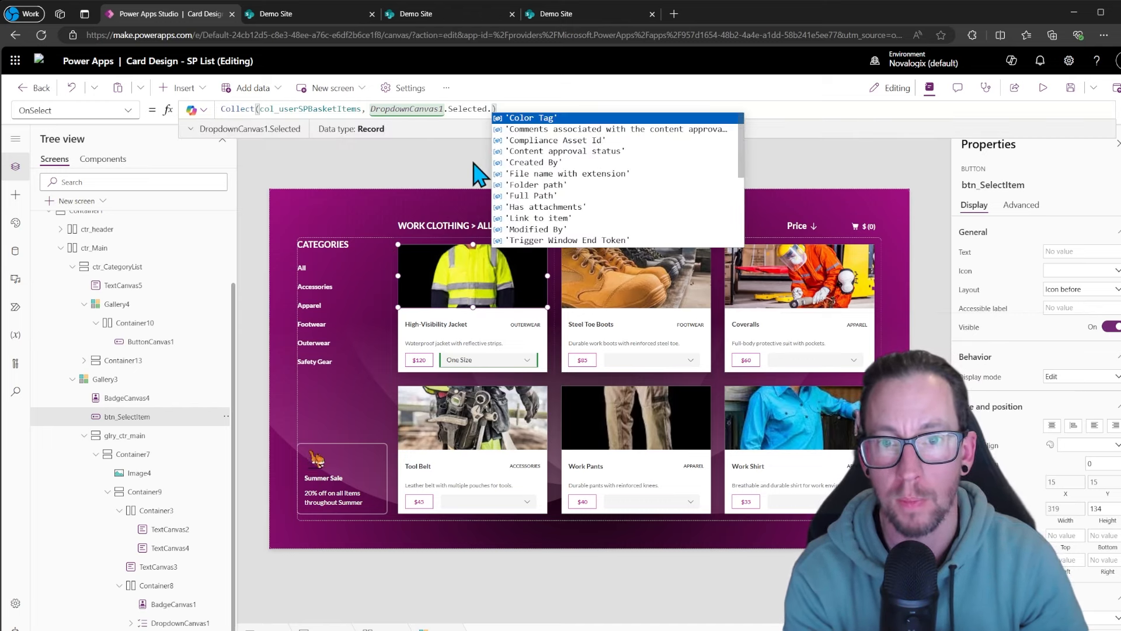
key(BackSpace)
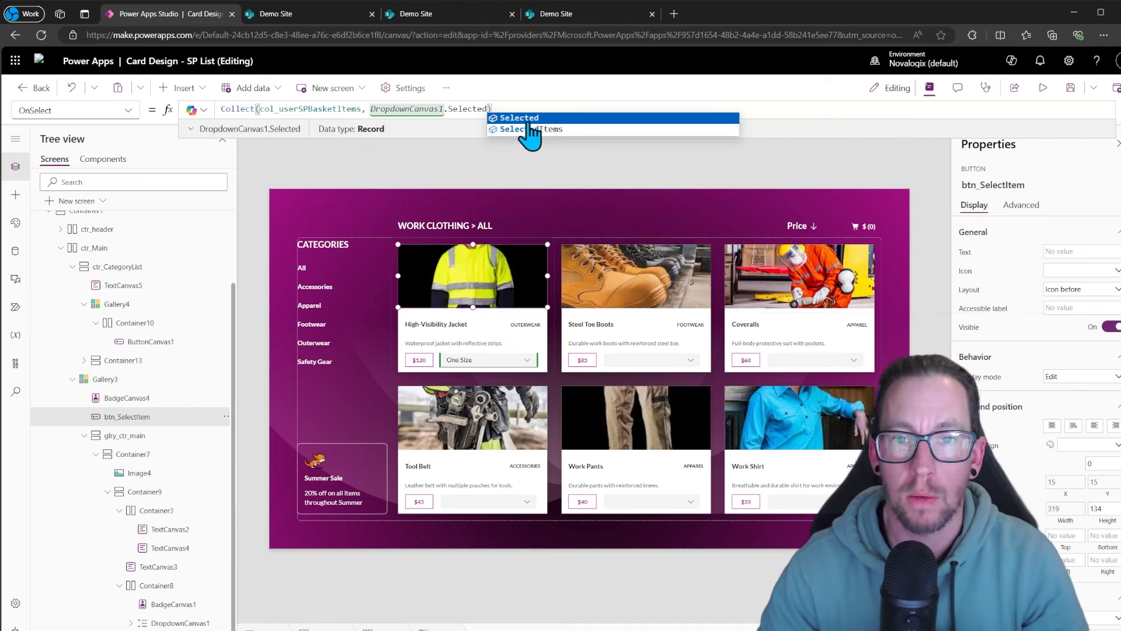
click(528, 120)
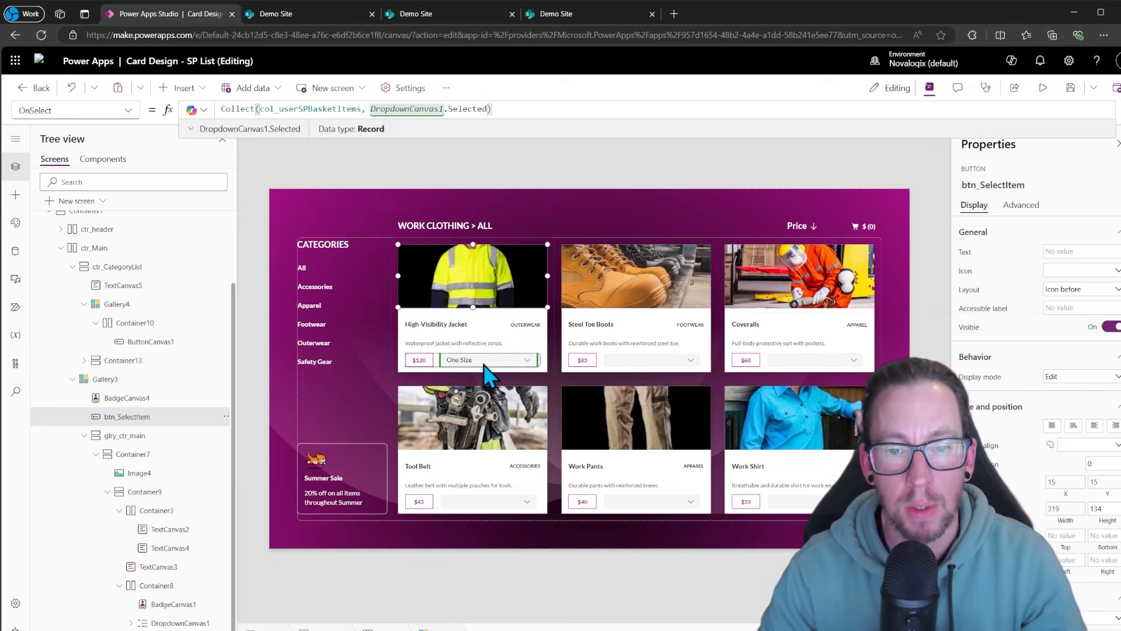
Add Work Gloves to the basket in size 5 and again in size 6.
scroll(526, 348, down, 5)
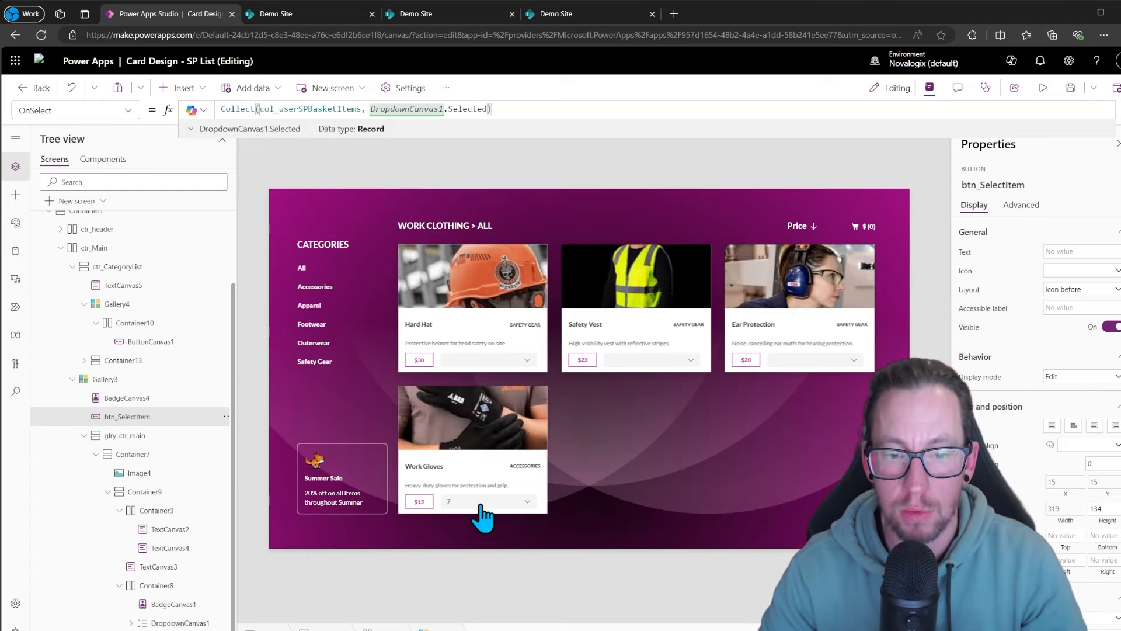
alt+click(480, 506)
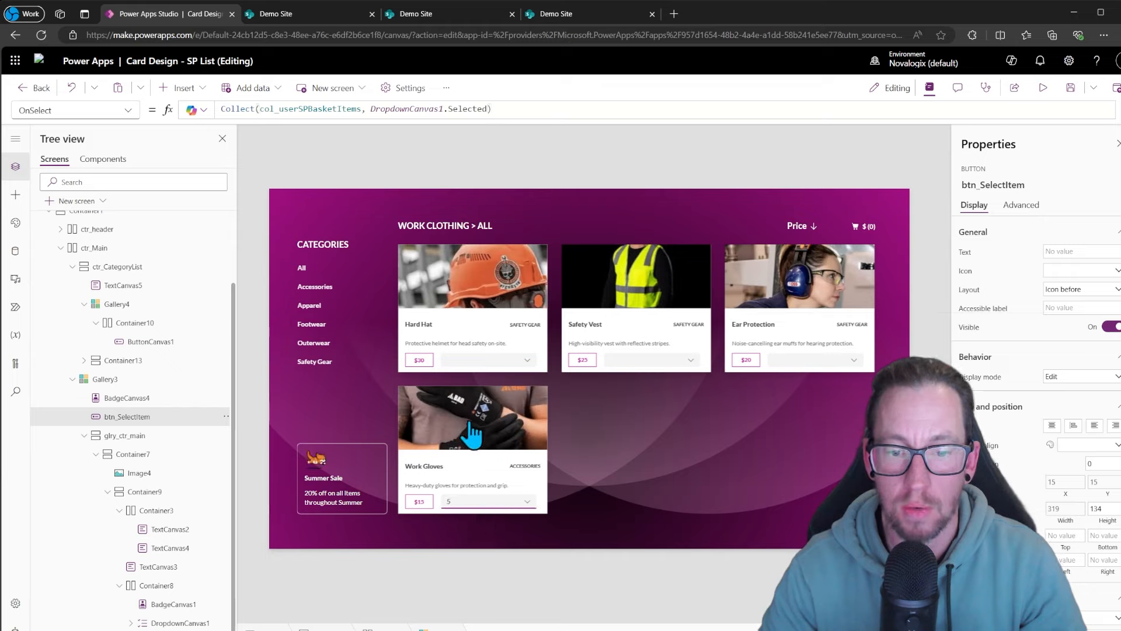
alt+click(466, 504)
alt+click(468, 534)
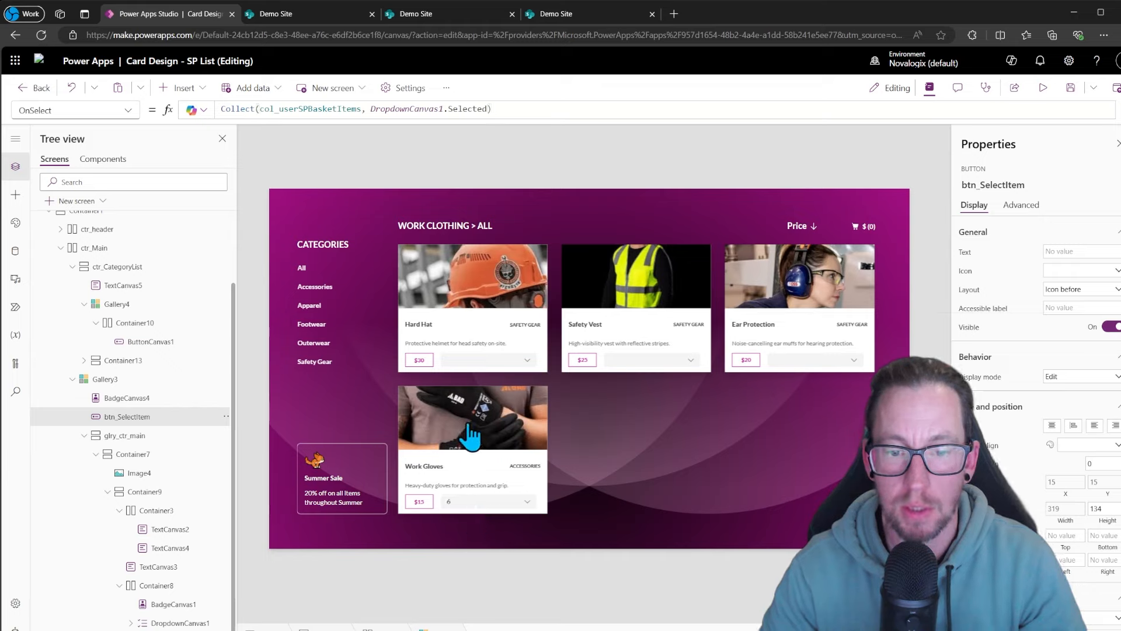
Inspect the rows and columns stored in the col_userSPBasketItems collection.
click(16, 335)
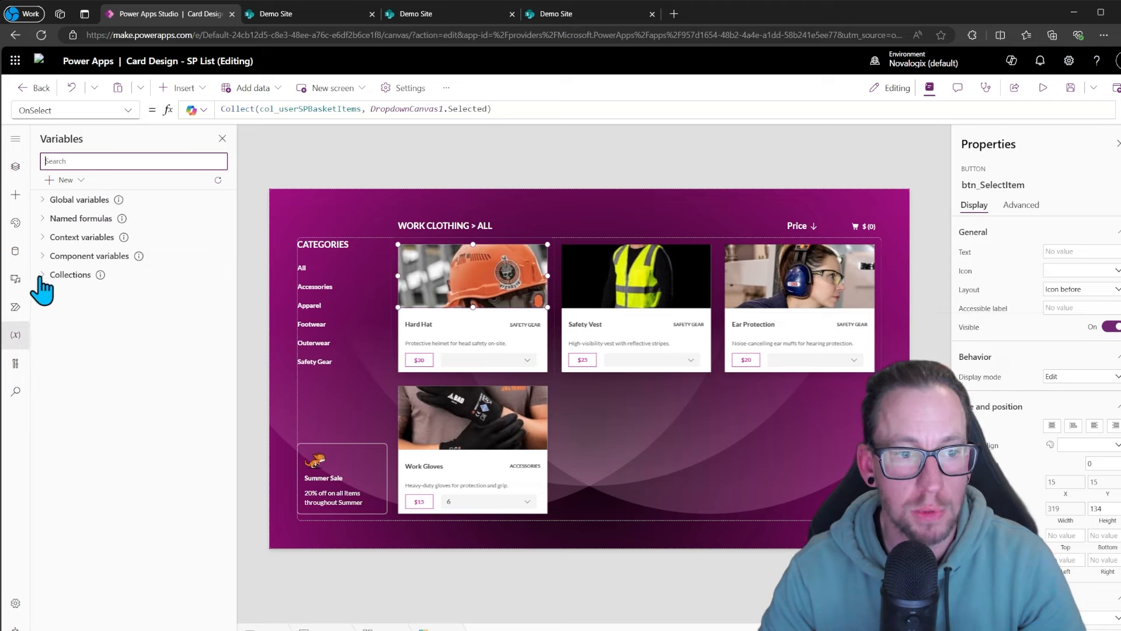
click(43, 275)
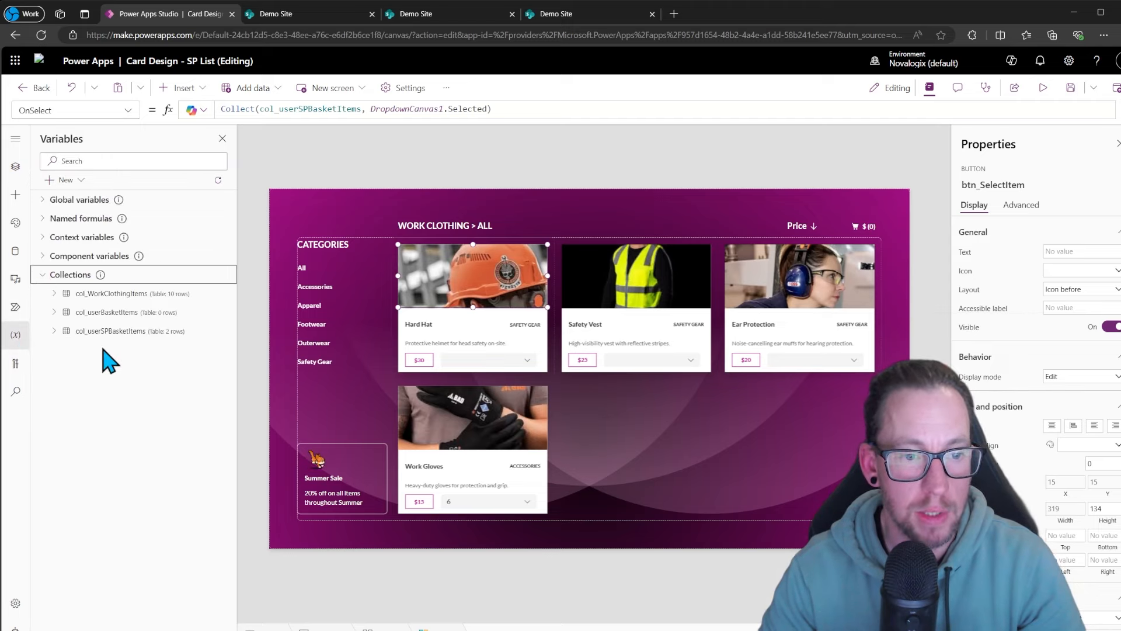
click(218, 330)
click(241, 350)
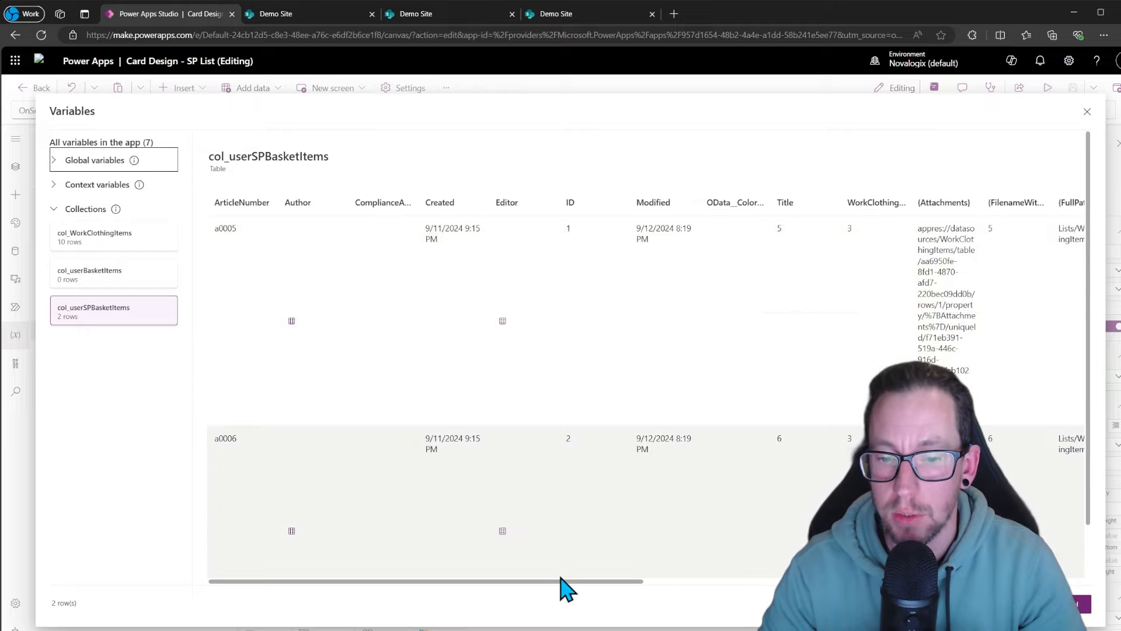
drag(573, 582, 654, 582)
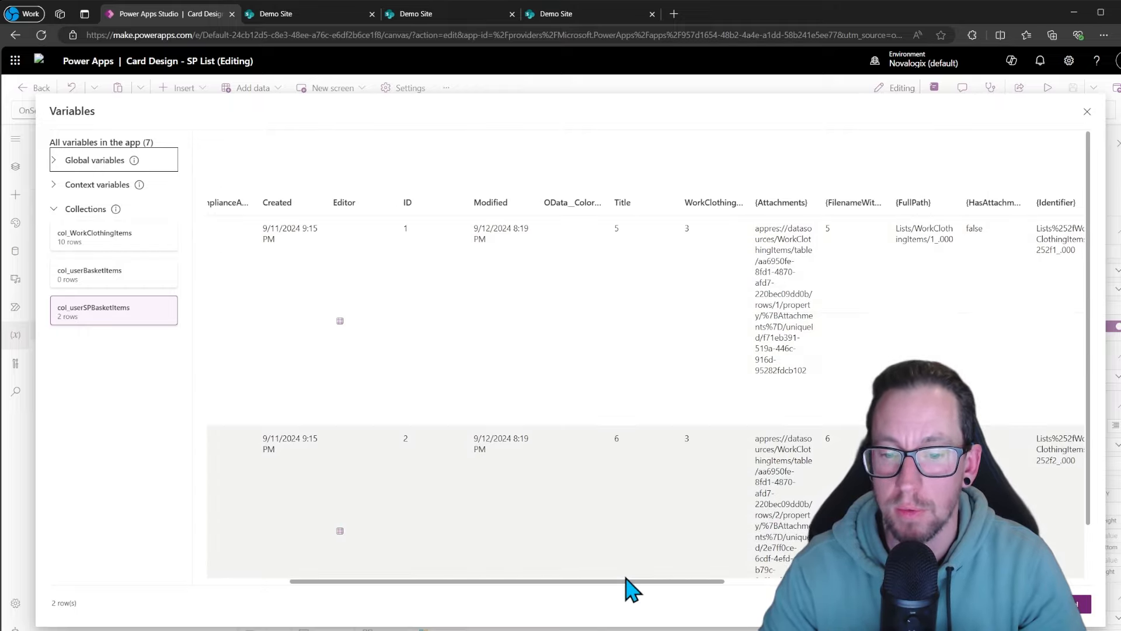
click(1087, 111)
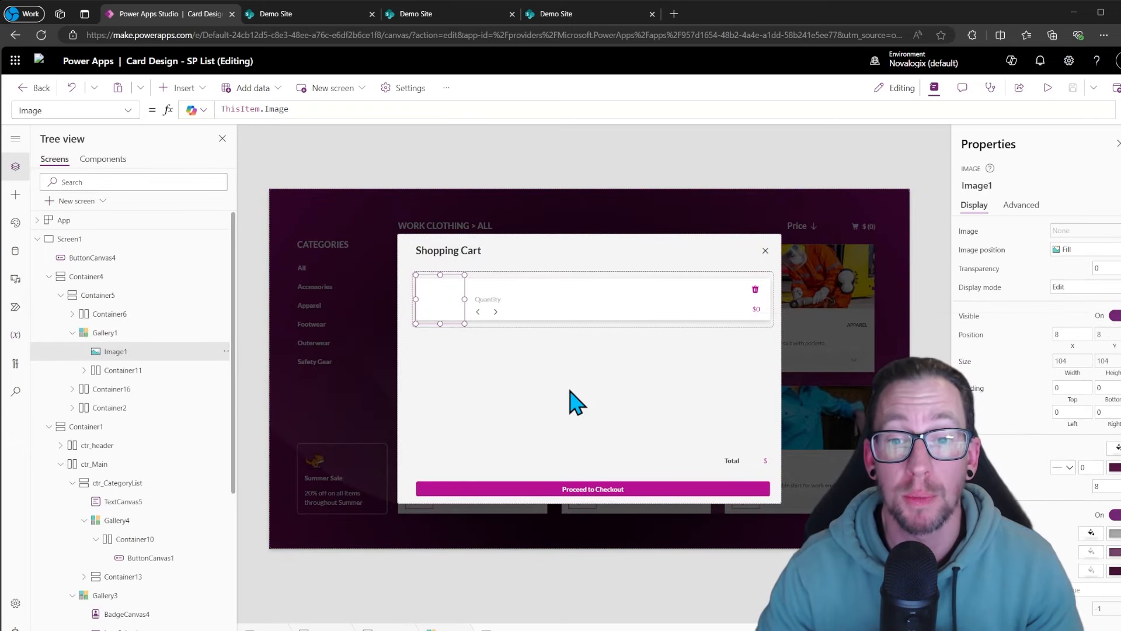
Switch the cart gallery's Items source to col_userSPBasketItems and remove the Sort by Name around its GroupBy formula.
click(327, 109)
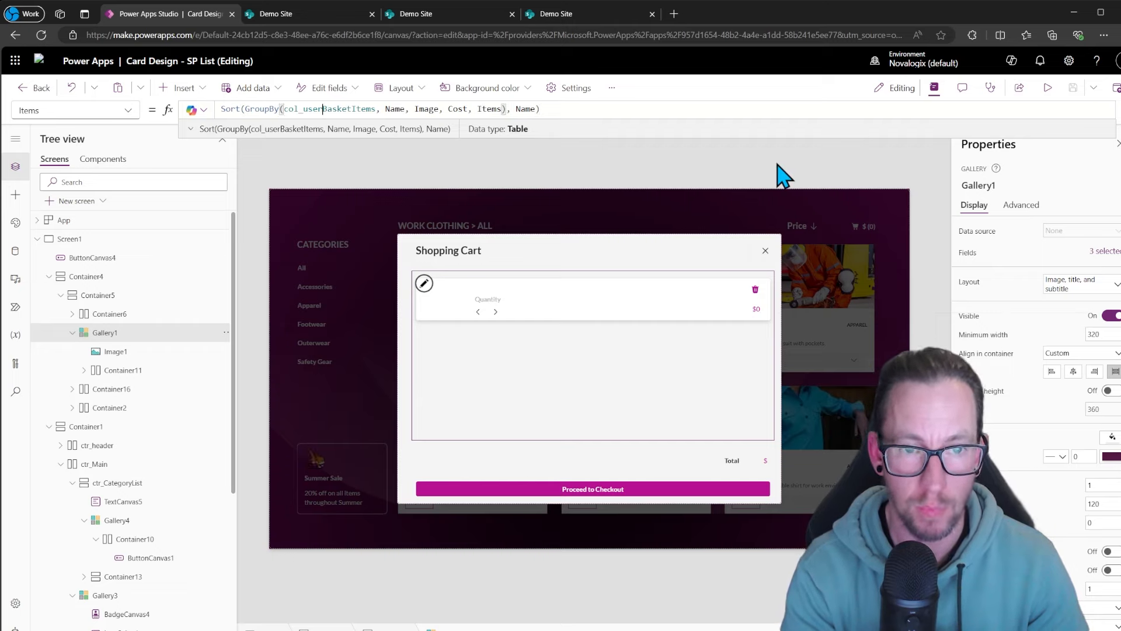
text(SP)
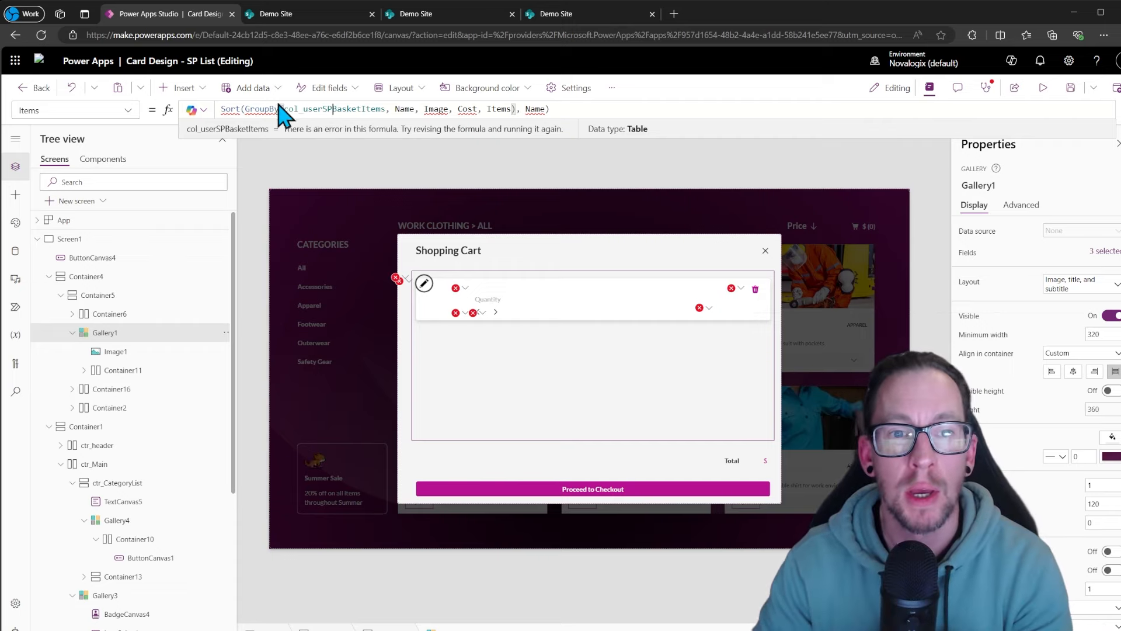
click(247, 109)
key(BackSpace)
key(BackSpace)
key(BackSpace)
key(BackSpace)
key(BackSpace)
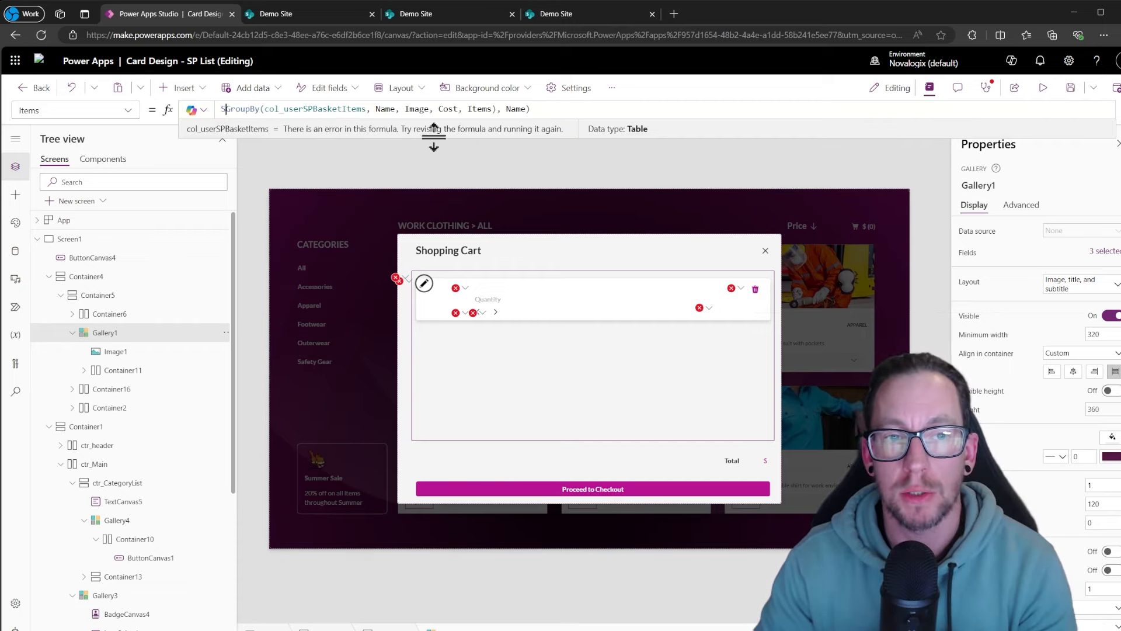
click(538, 109)
key(BackSpace)
key(BackSpace)
key(BackSpace)
key(BackSpace)
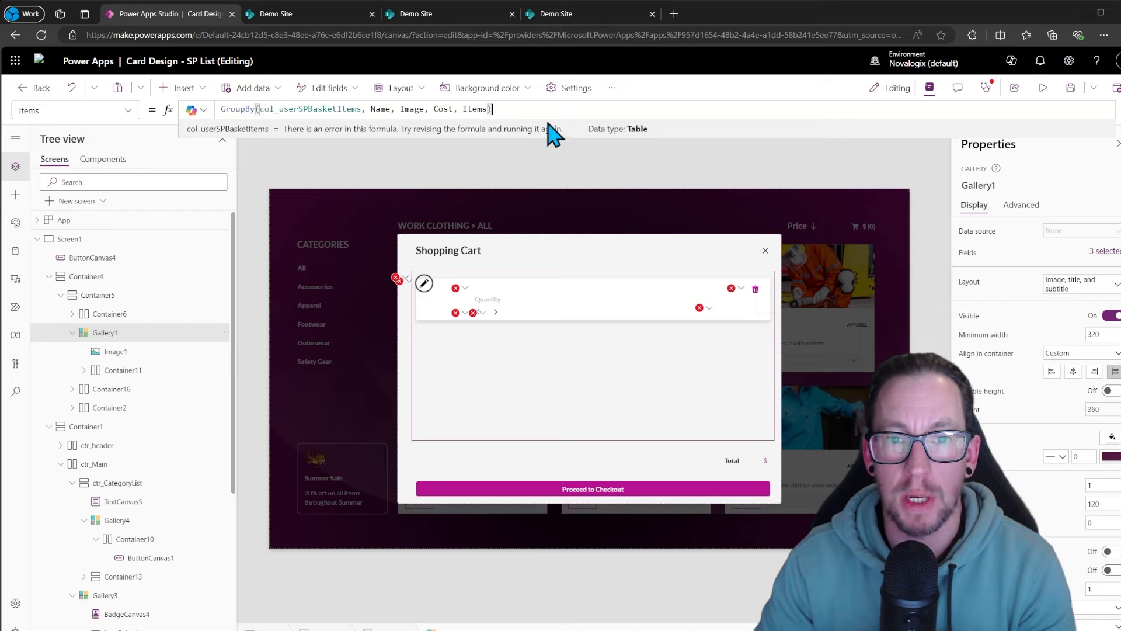
Replace the old GroupBy columns in the cart gallery's Items formula with WorkClothingTypeID and Title.
mouse_move(250, 106)
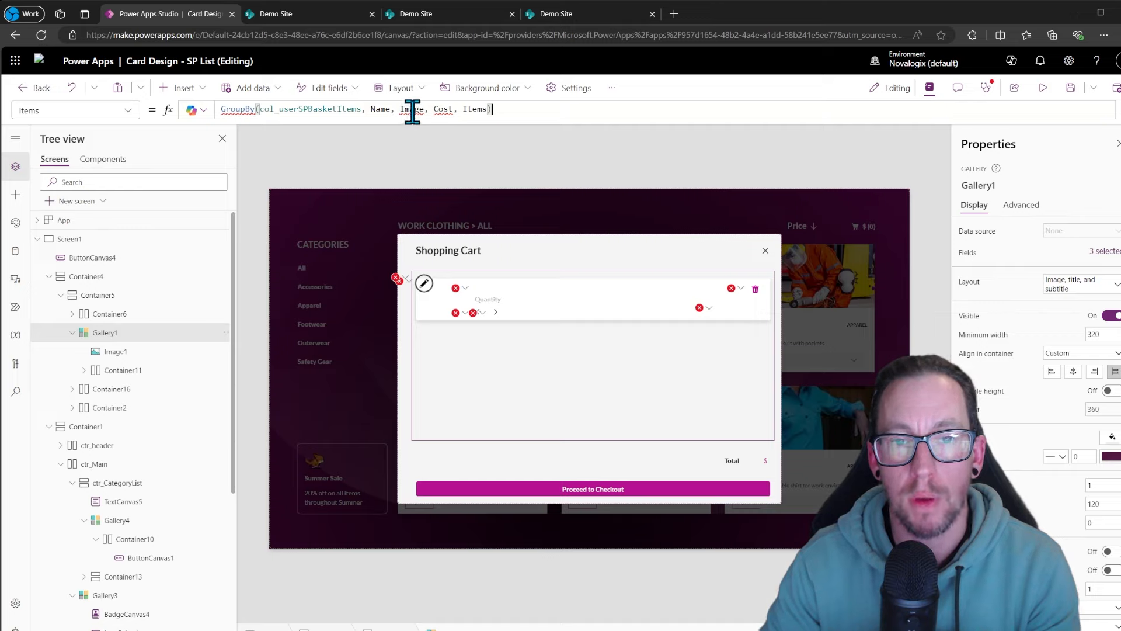
mouse_move(413, 111)
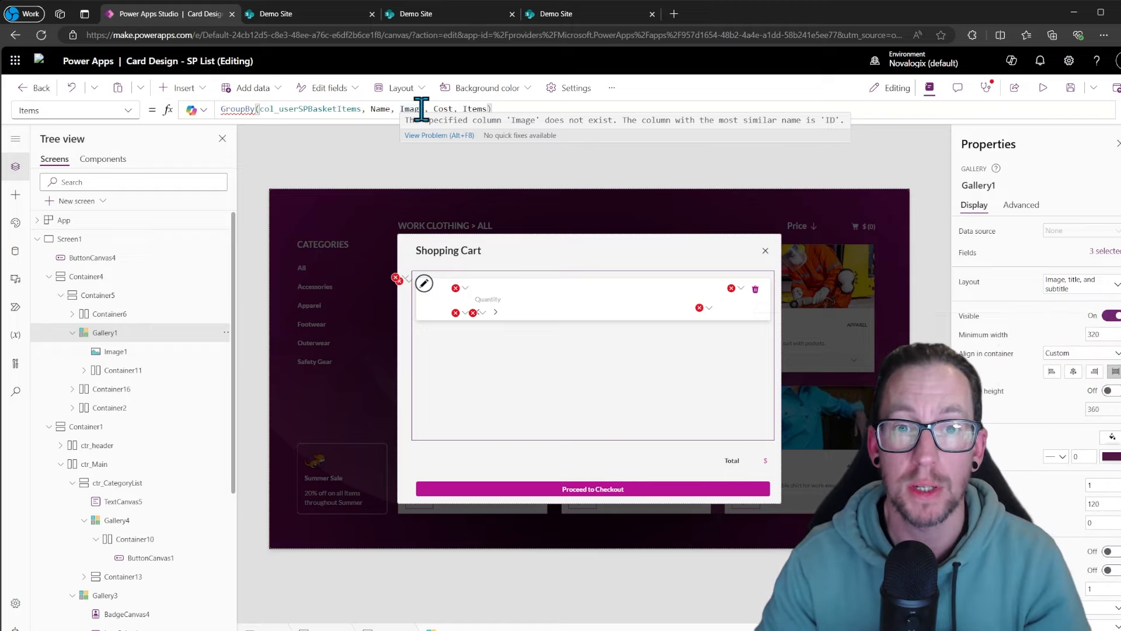
click(422, 109)
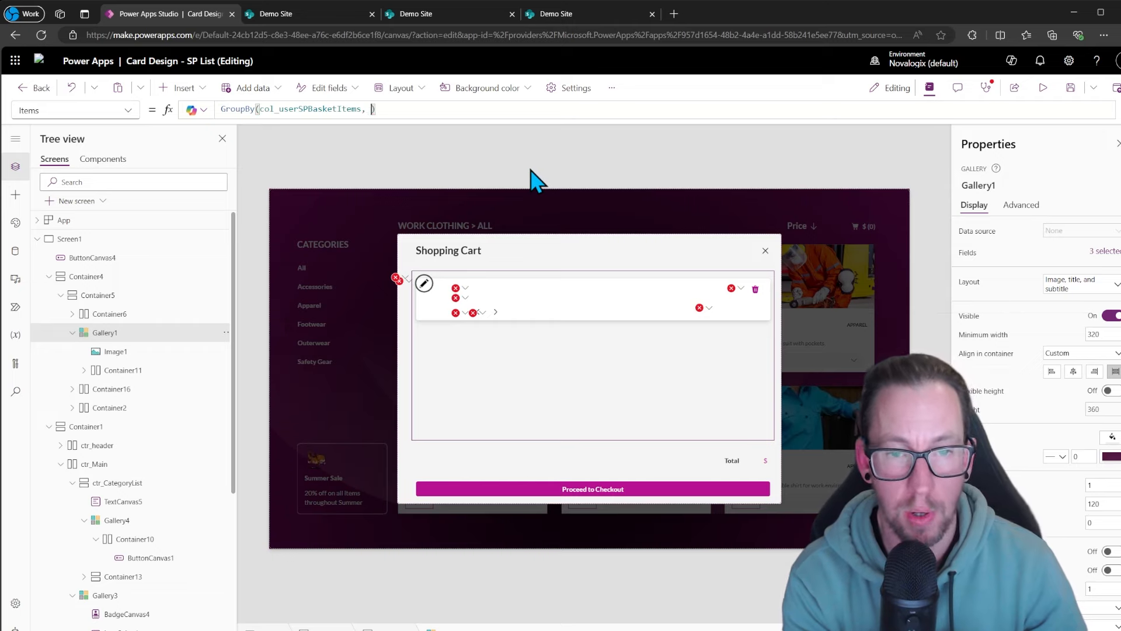
text(Work)
key(Down)
key(Tab)
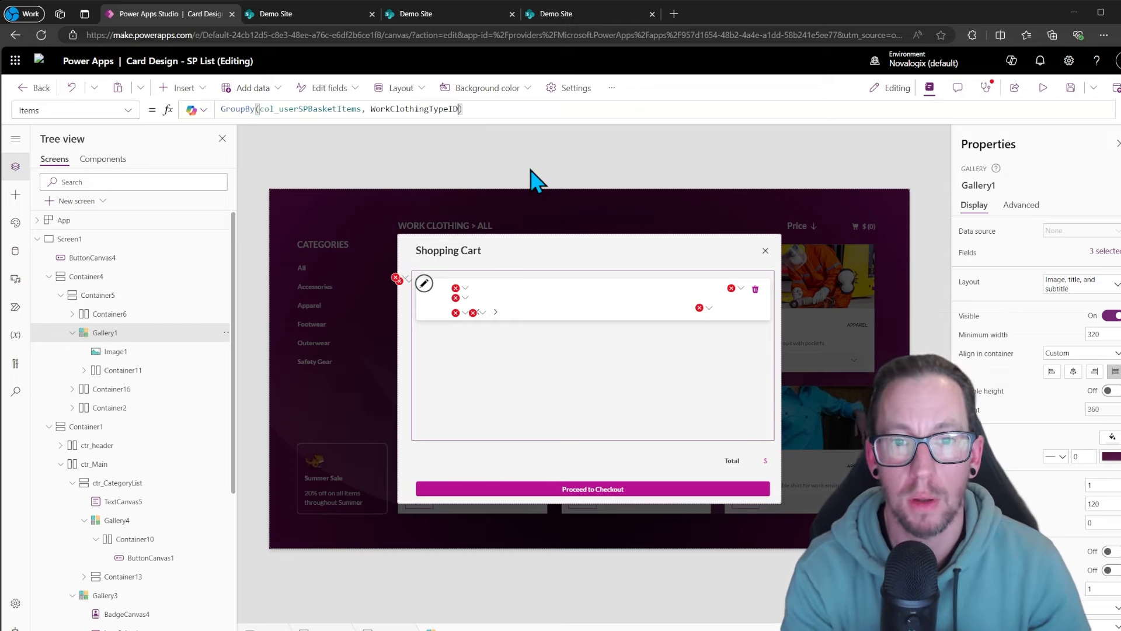
text(, Ti)
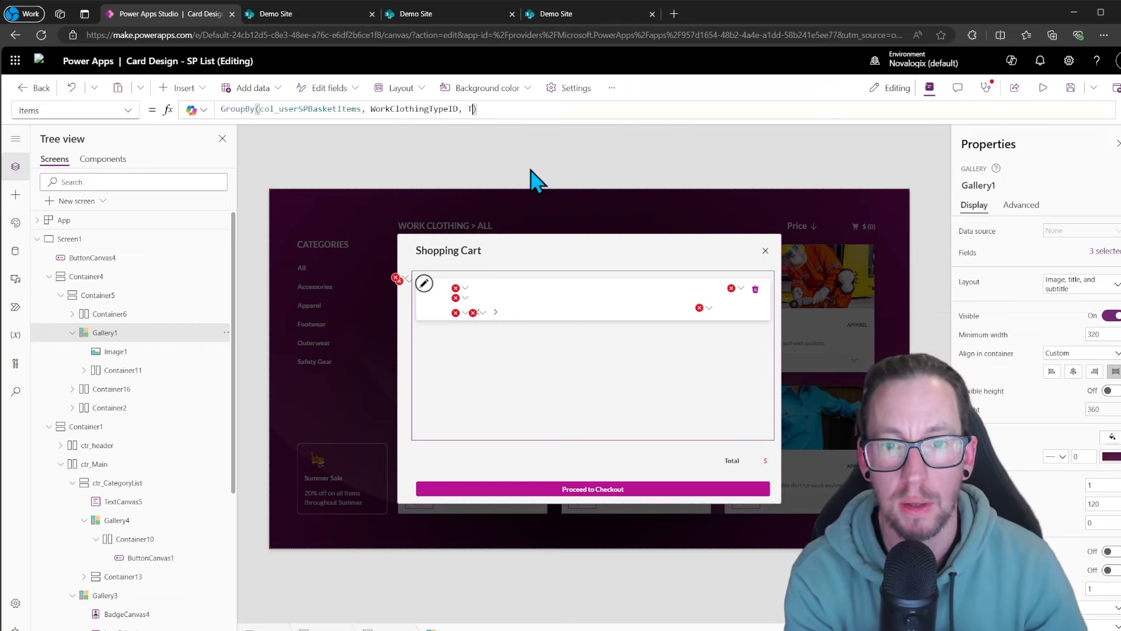
text(tle)
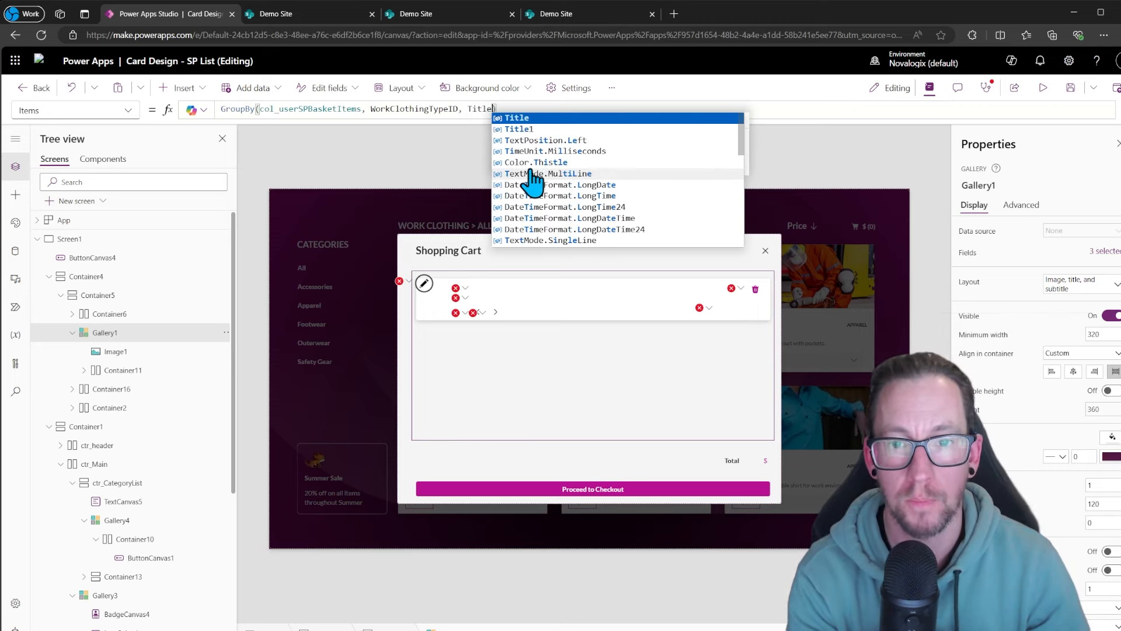
text(, )
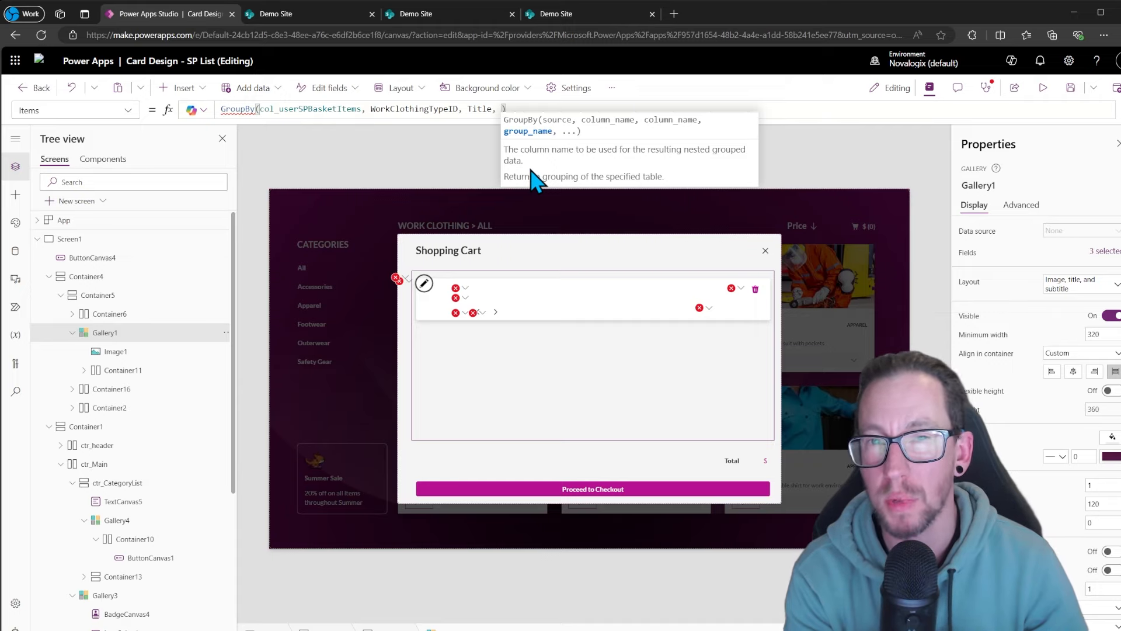
Add ArticleNumber as a grouping column and name the nested group WorkItems in the cart gallery's GroupBy formula.
text(ArticleNumber)
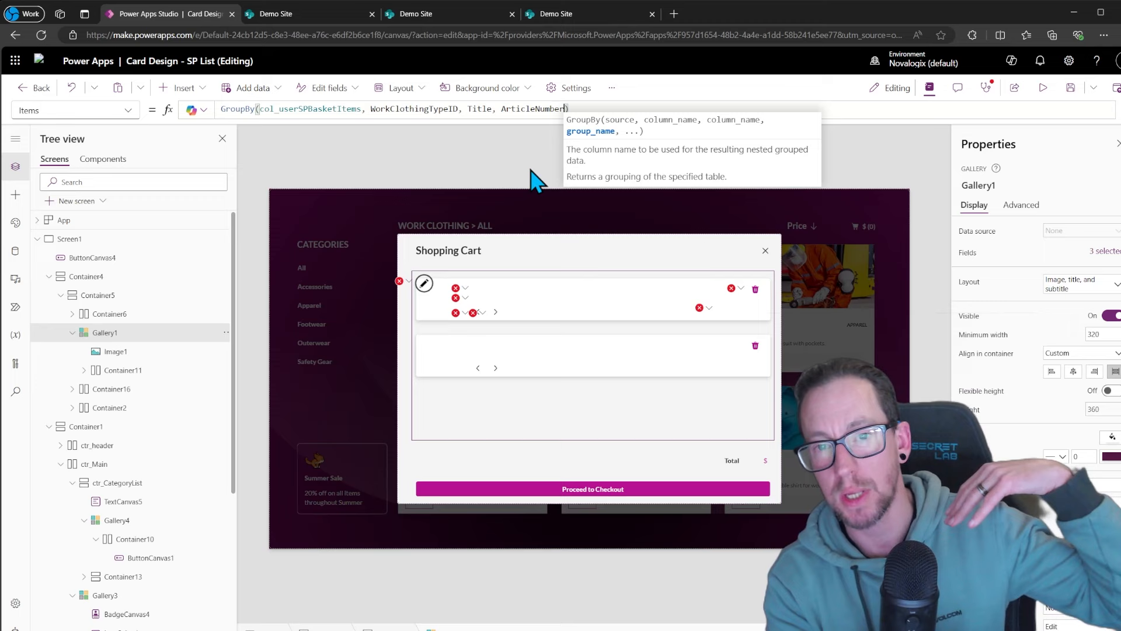
text(, )
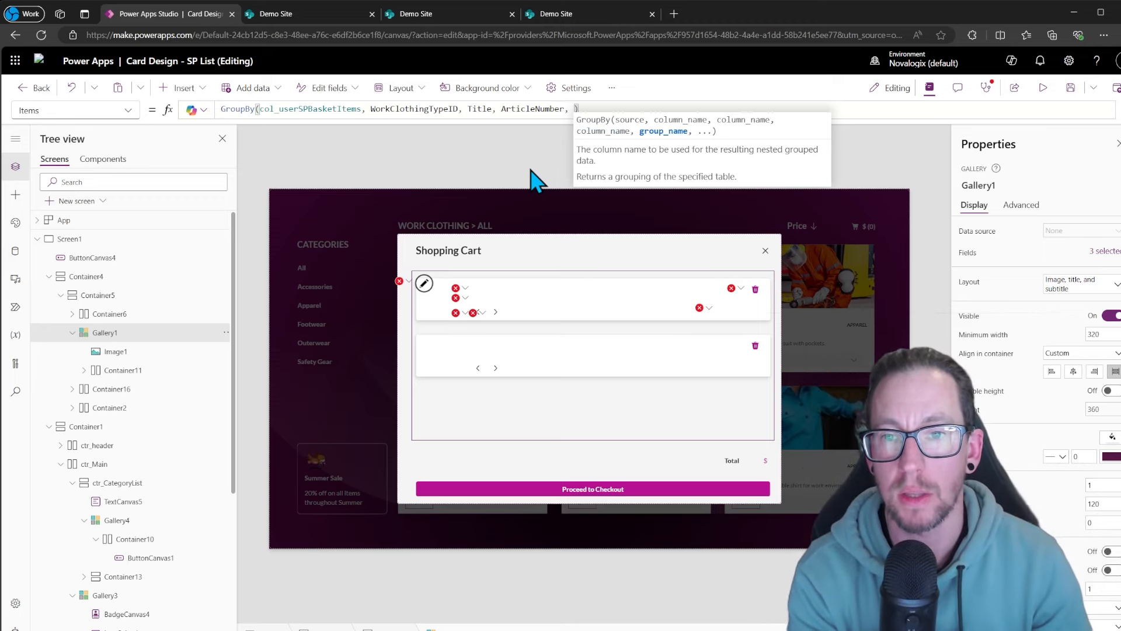
text(Work)
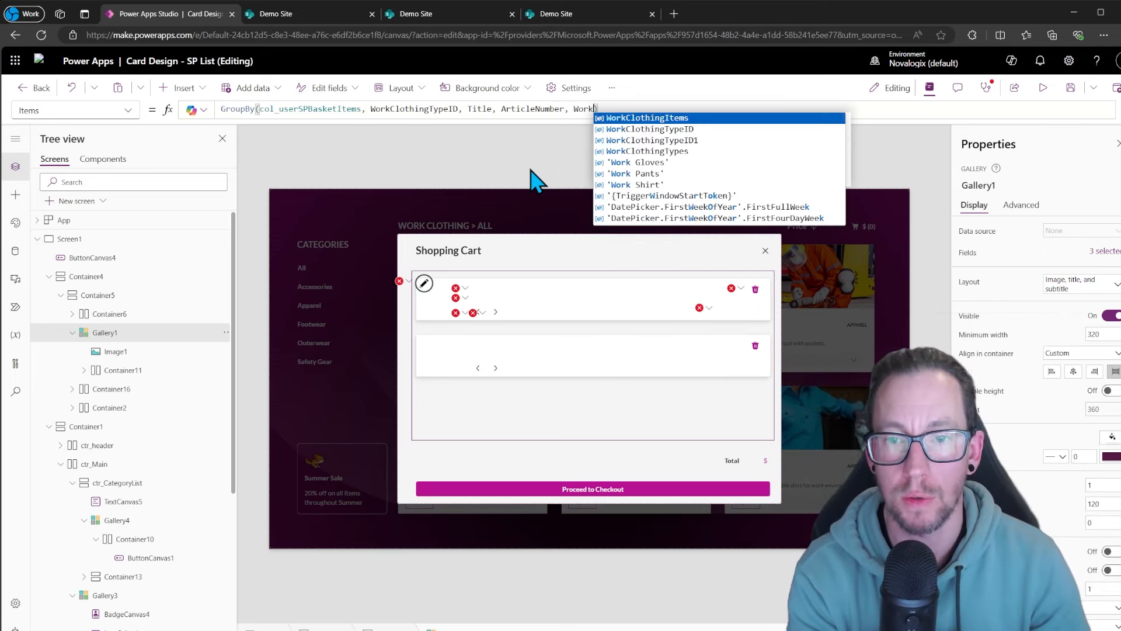
text(Item)
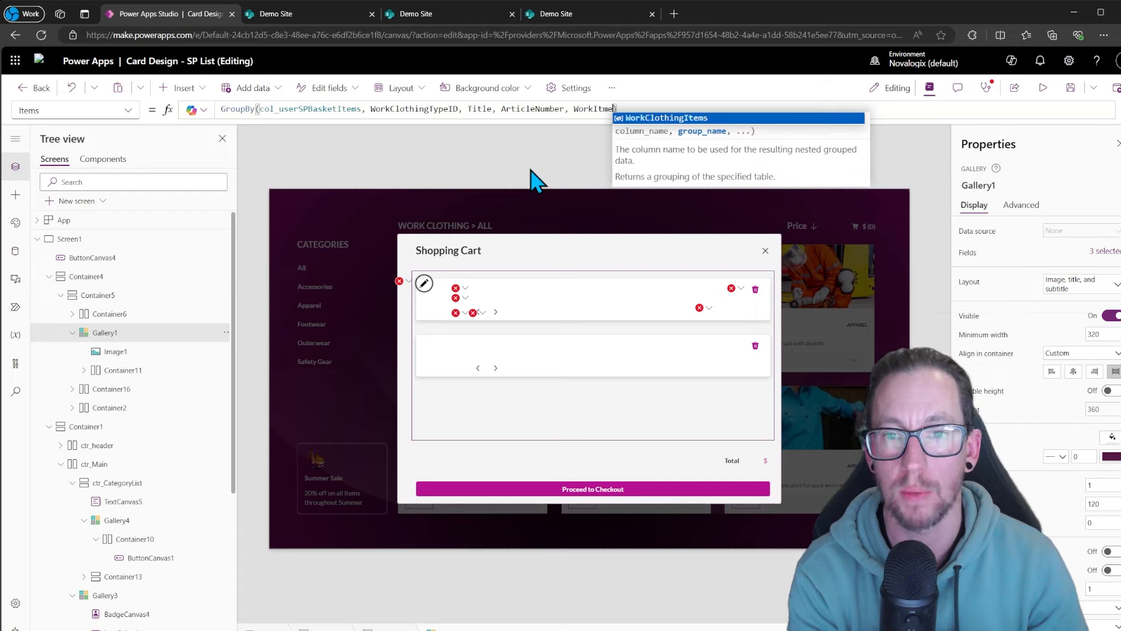
text(s)
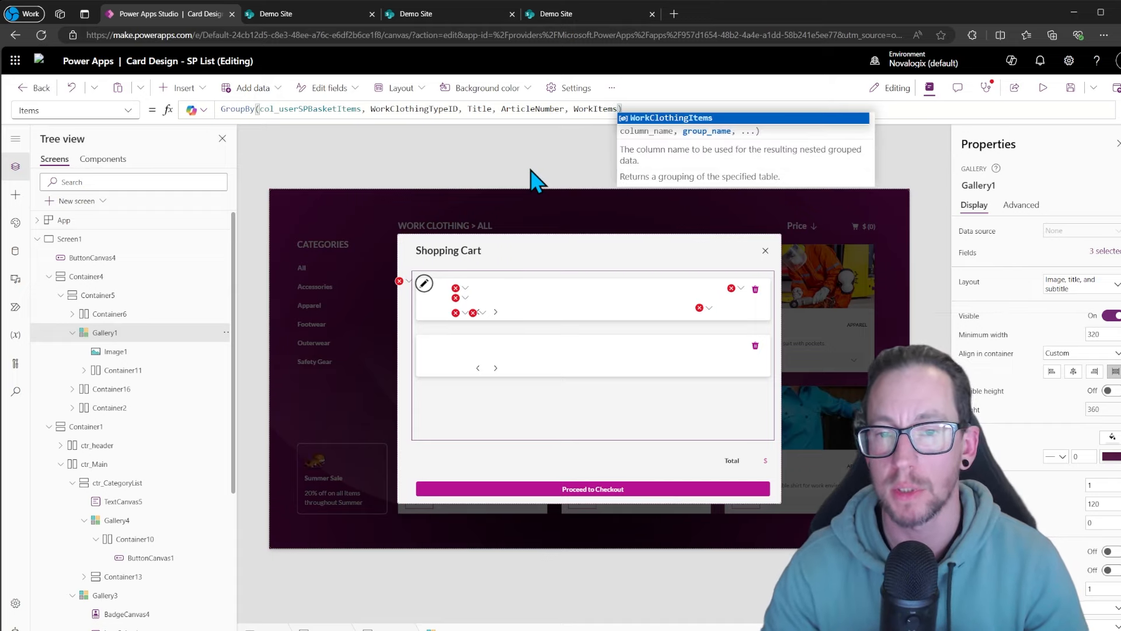
click(595, 113)
double_click(595, 111)
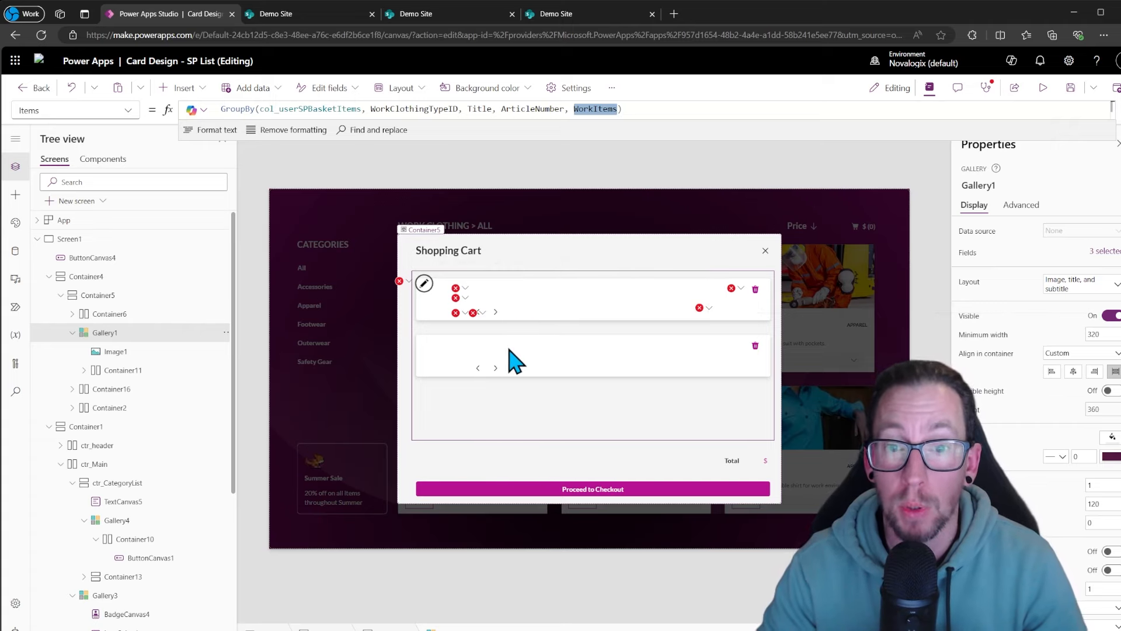
Replace ThisItem in Image1's Image formula with the beginning of a LookUp on WorkClothingTypes.
click(433, 306)
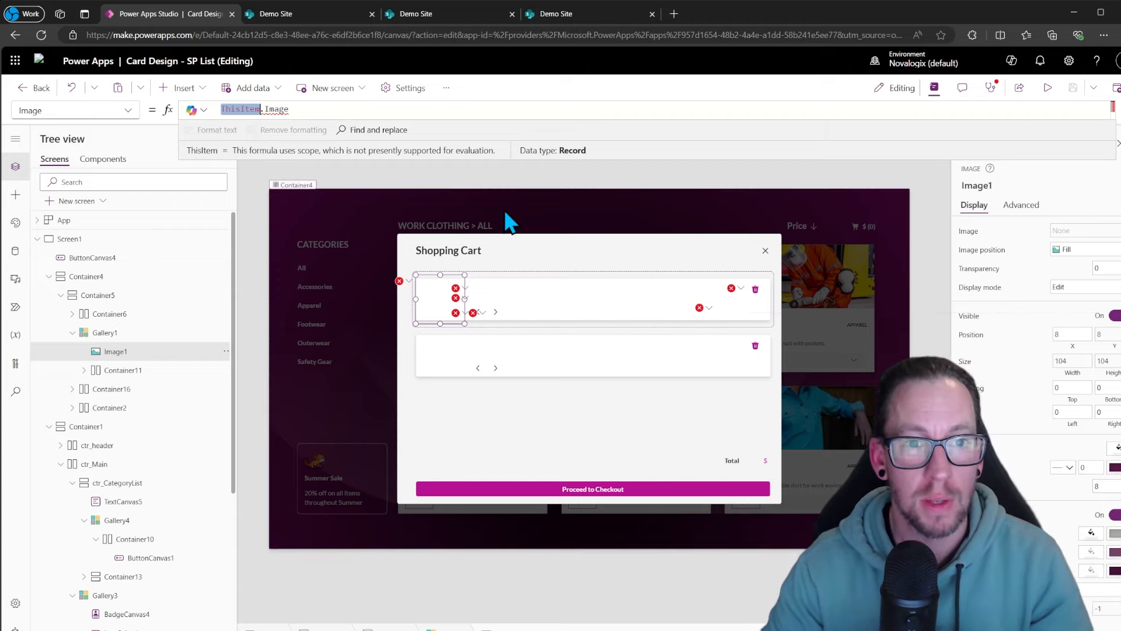
key(BackSpace)
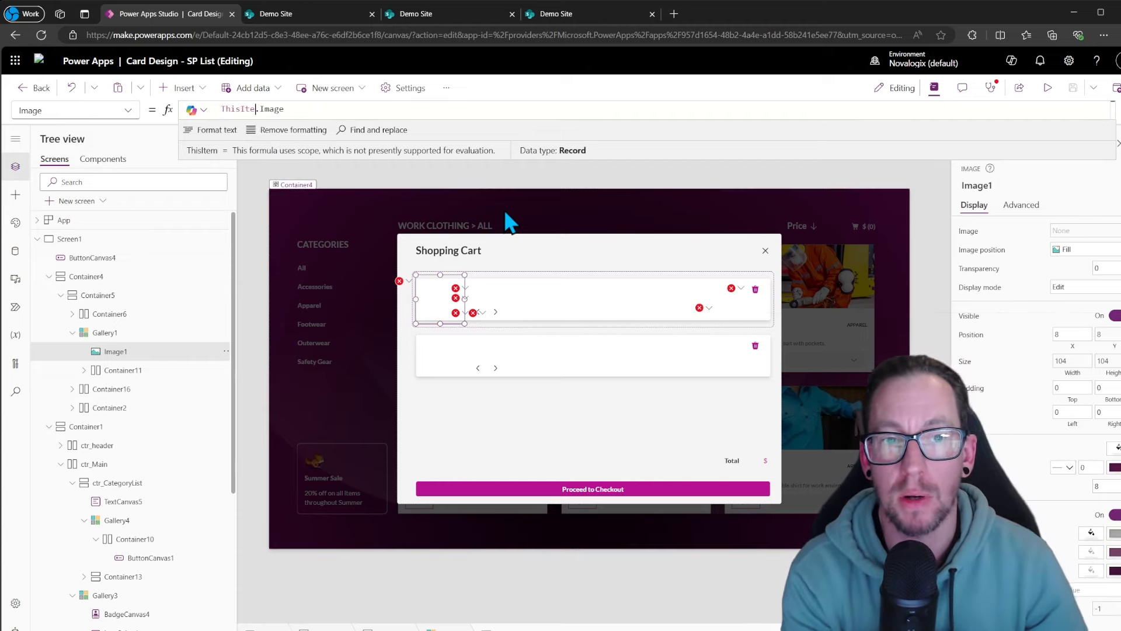
text(L)
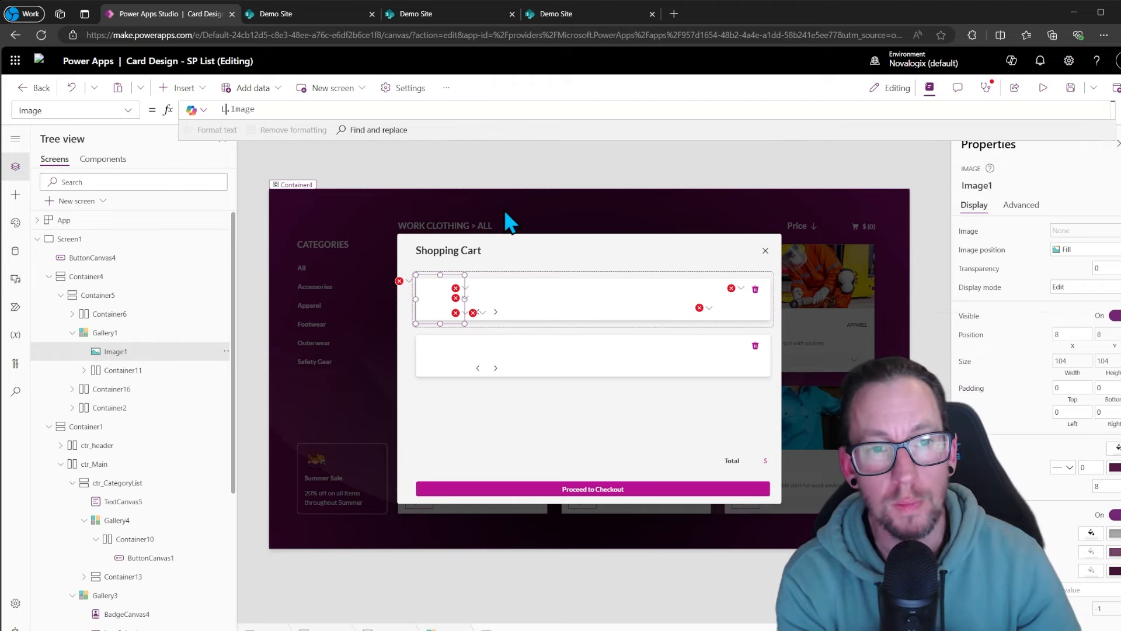
text(ookUp)
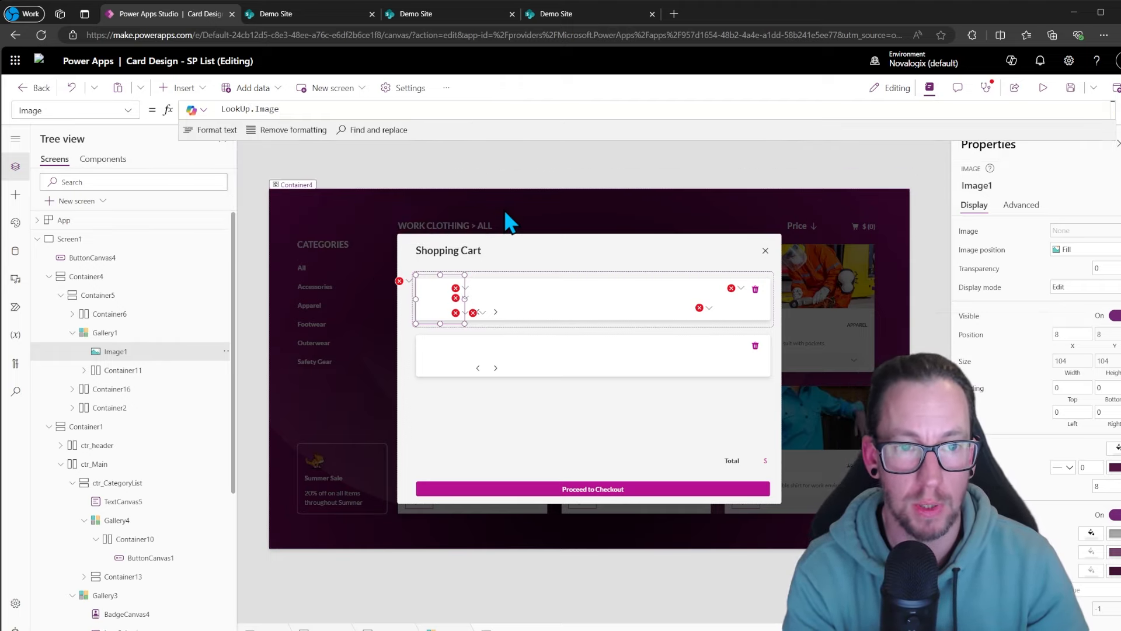
text((WO)
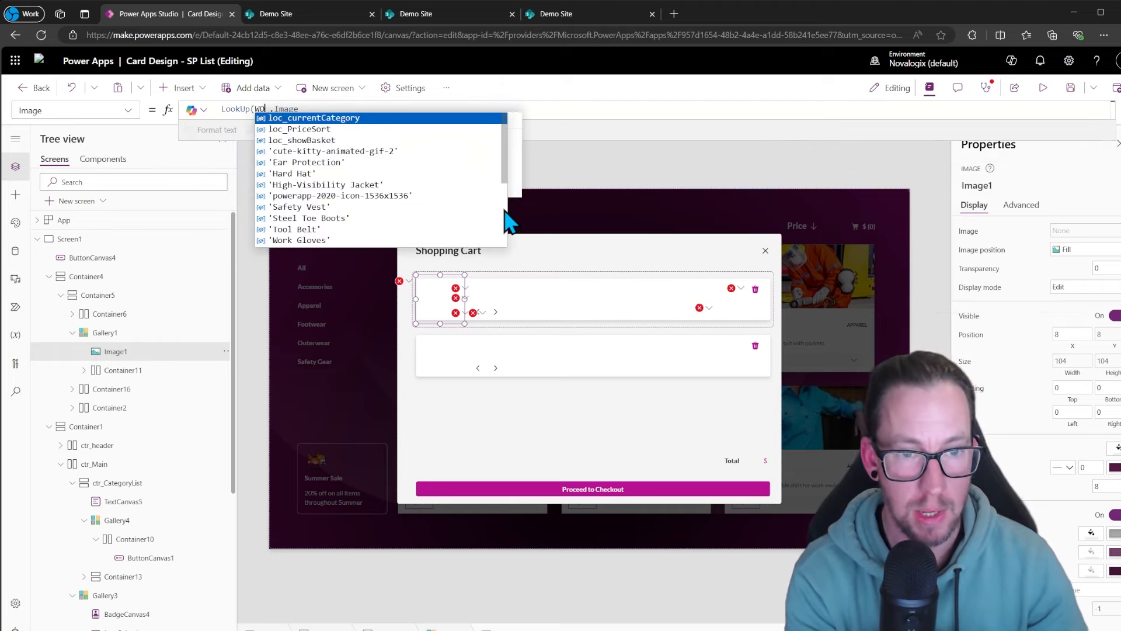
text(rk)
key(Down)
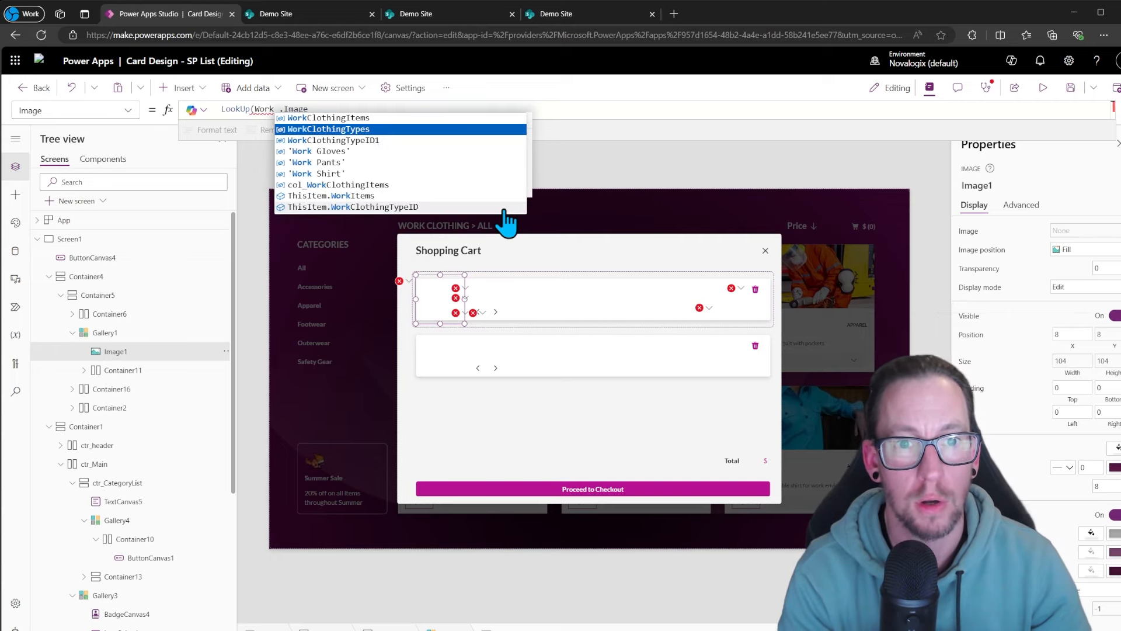
key(Tab)
text(, )
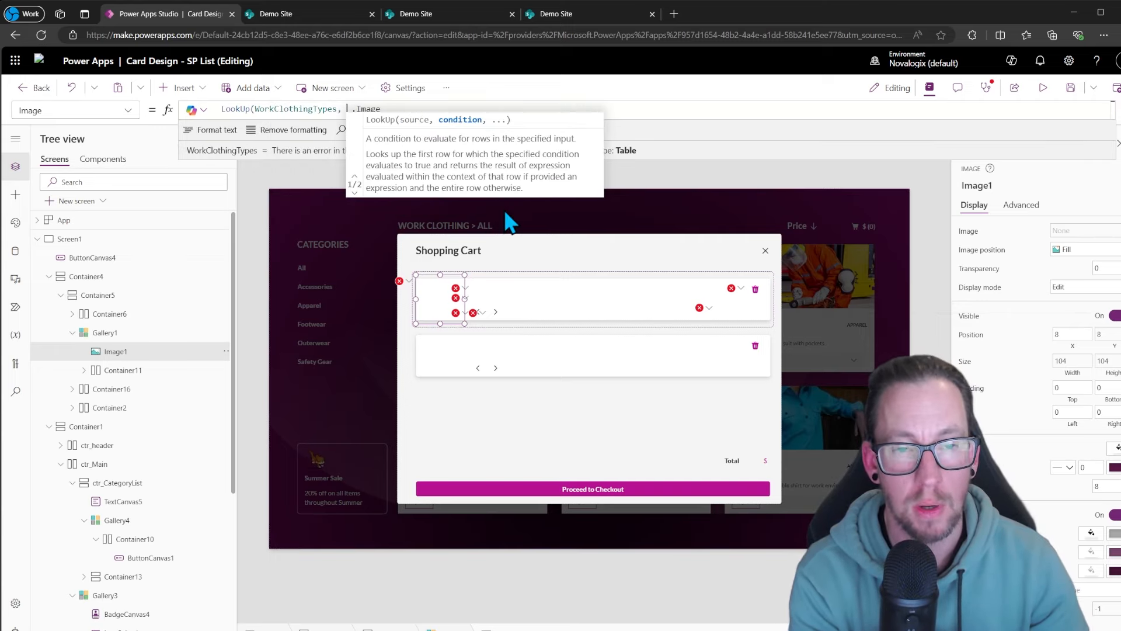
Complete Image1's LookUp with the condition ID = ThisItem.WorkClothingTypeID, keeping .Image after it.
text(Work)
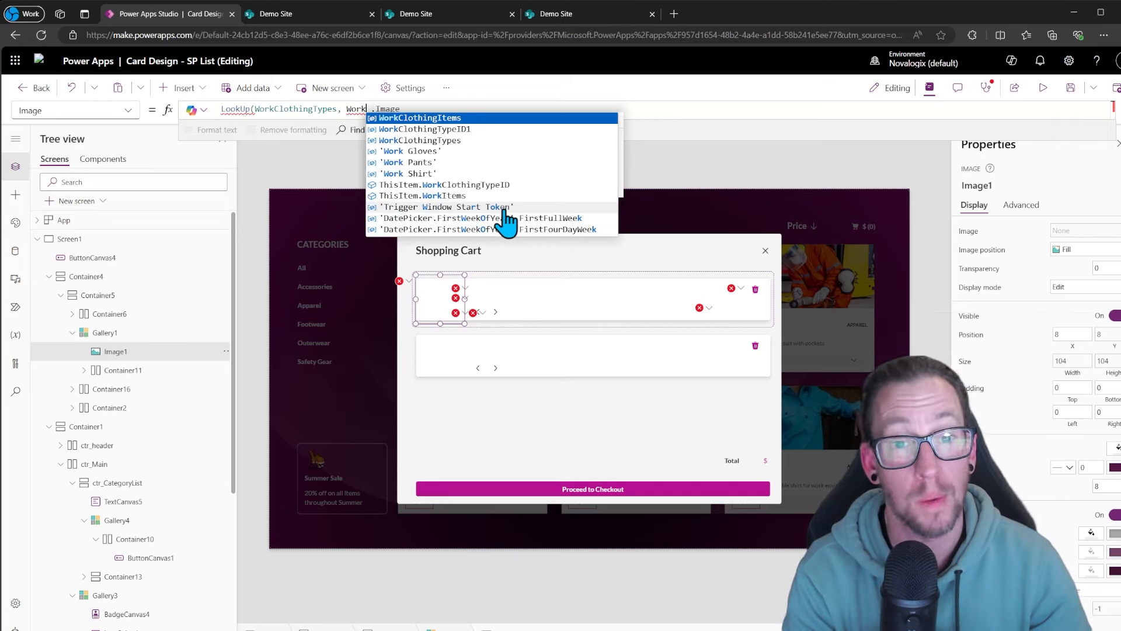
key(BackSpace)
key(BackSpace)
key(BackSpace)
key(BackSpace)
text(T)
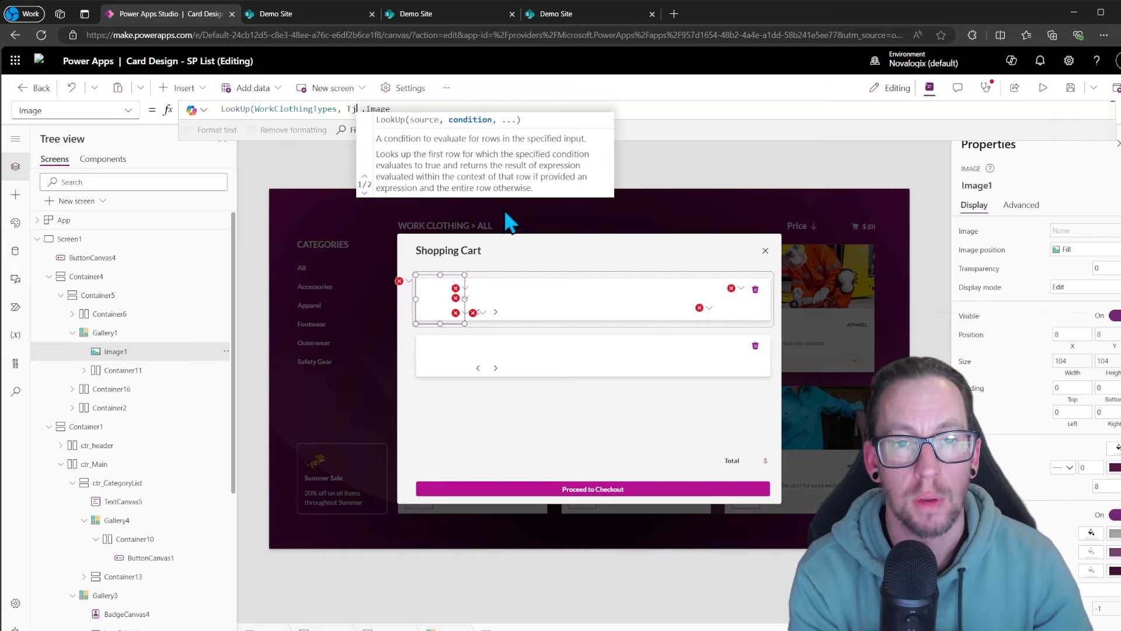
key(BackSpace)
text(ID = T)
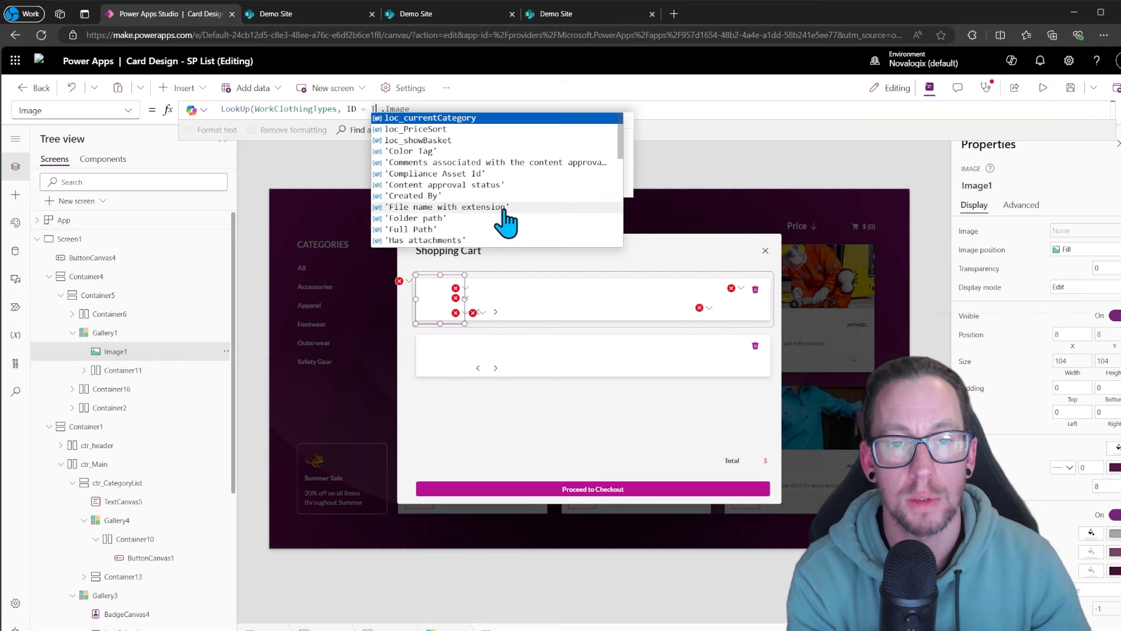
text(his)
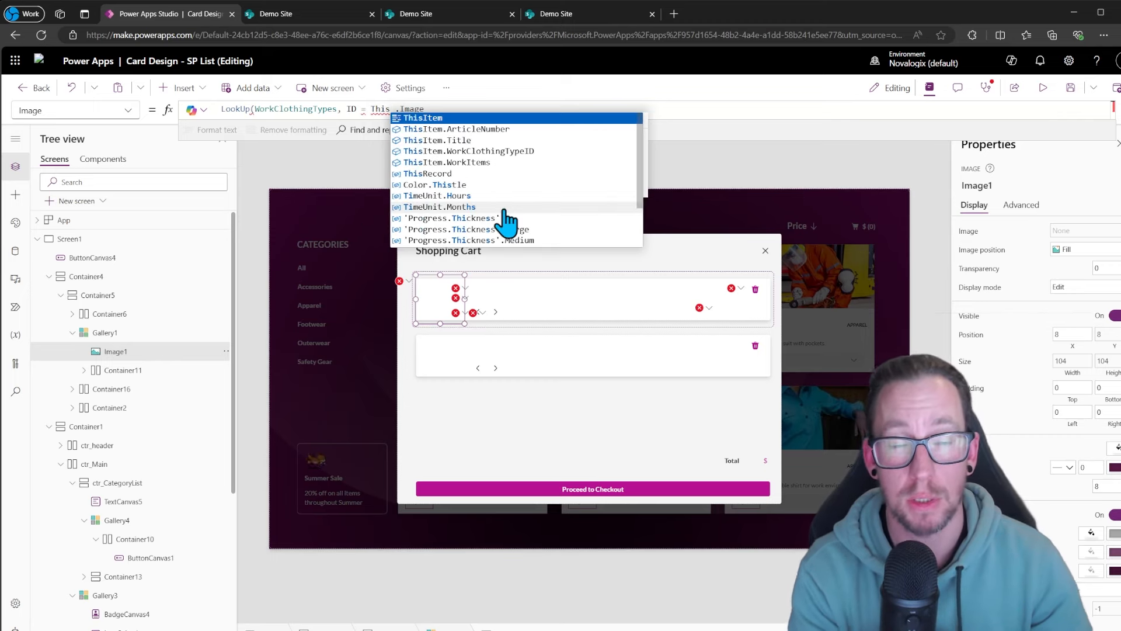
key(Down)
key(Down)
key(Down)
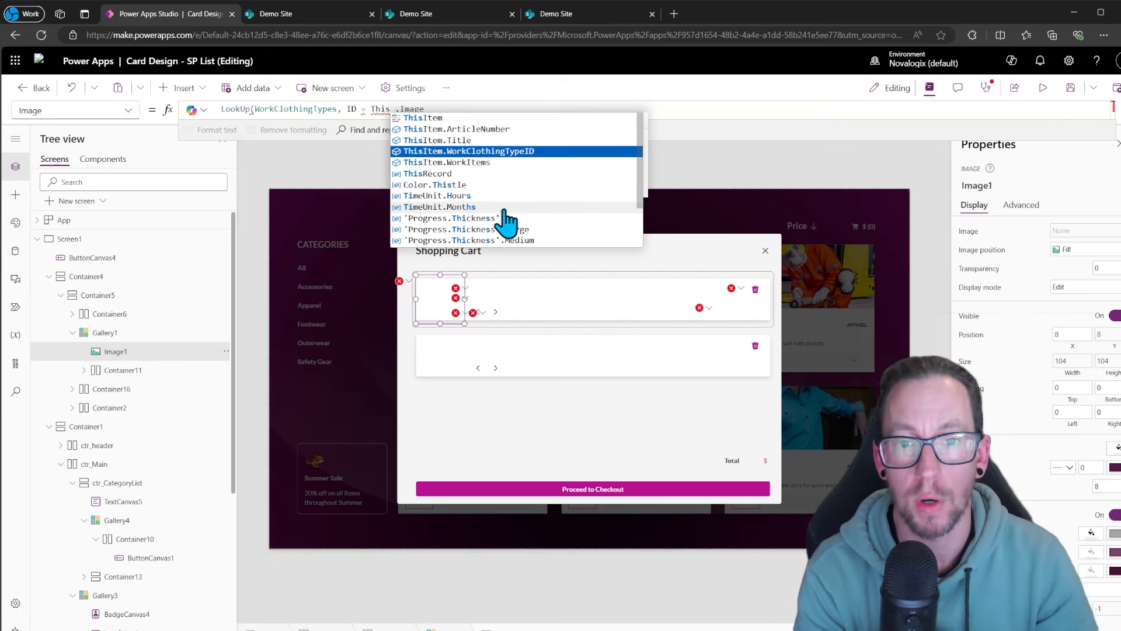
key(Tab)
text())
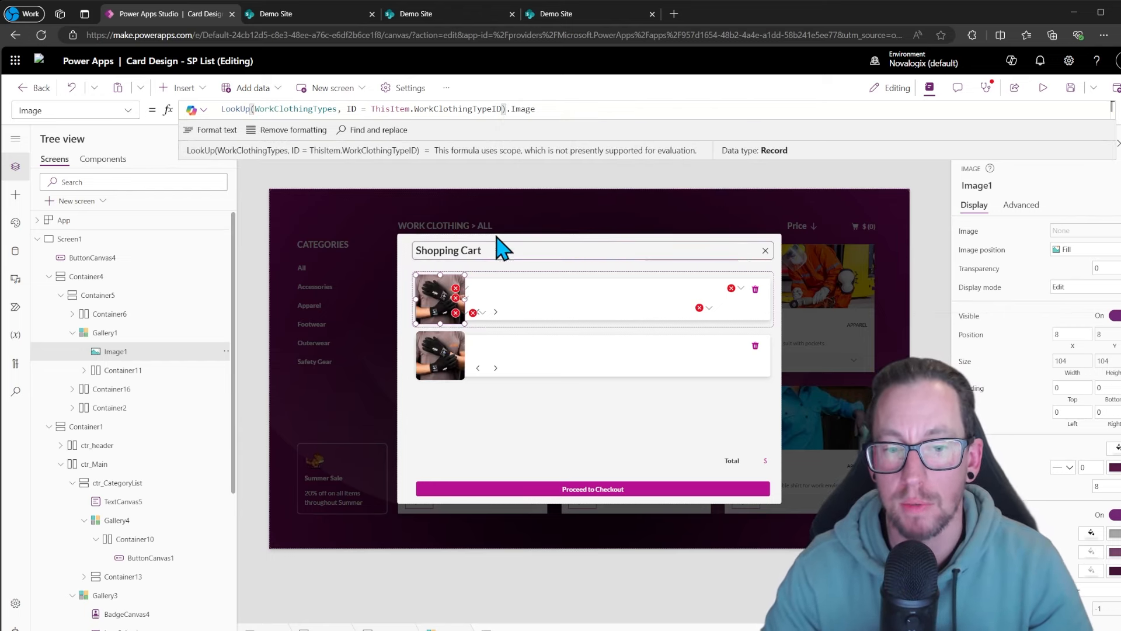
Copy Image1's LookUp expression into the cart item's name text so it reads LookUp(WorkClothingTypes, ID = ThisItem.WorkClothingTypeID).Name.
drag(506, 109, 170, 107)
key(ctrl+c)
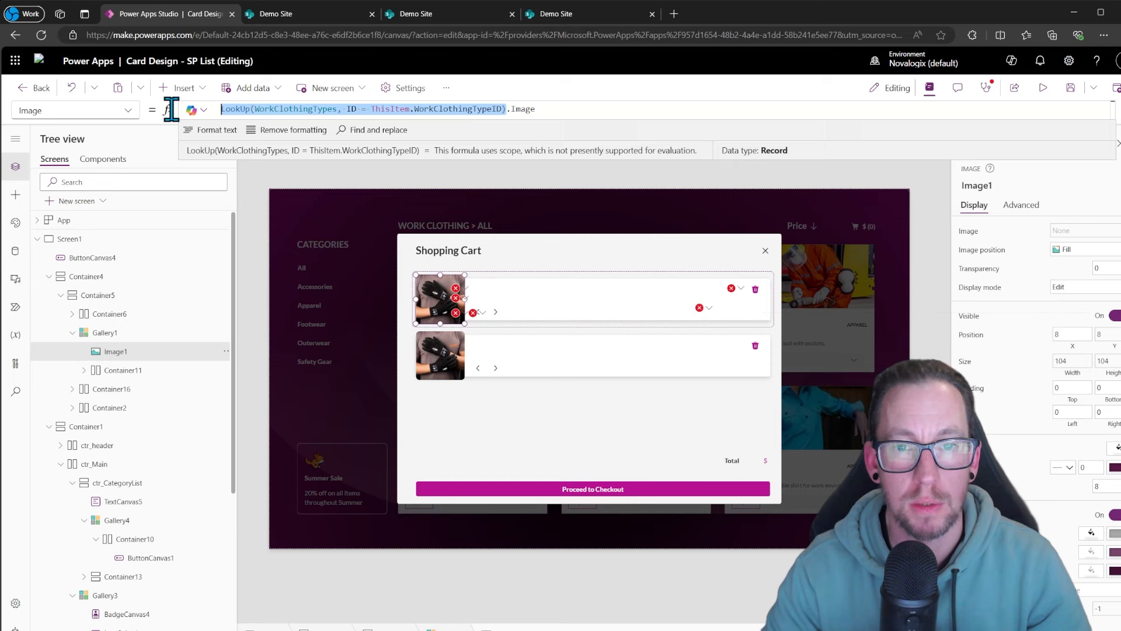
click(486, 287)
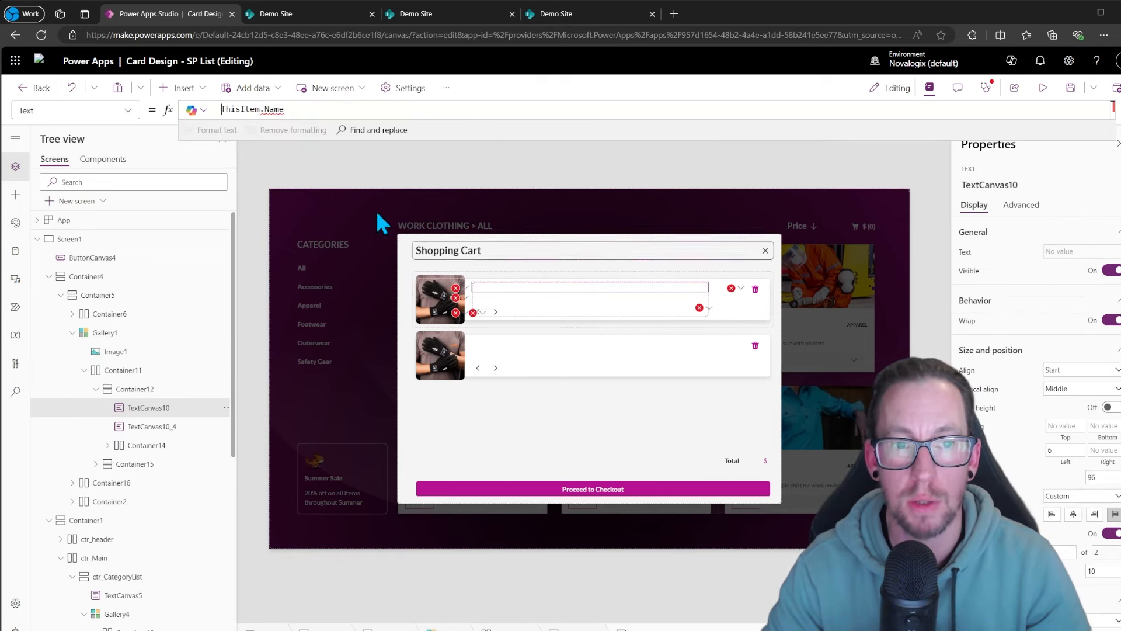
double_click(236, 108)
key(ctrl+v)
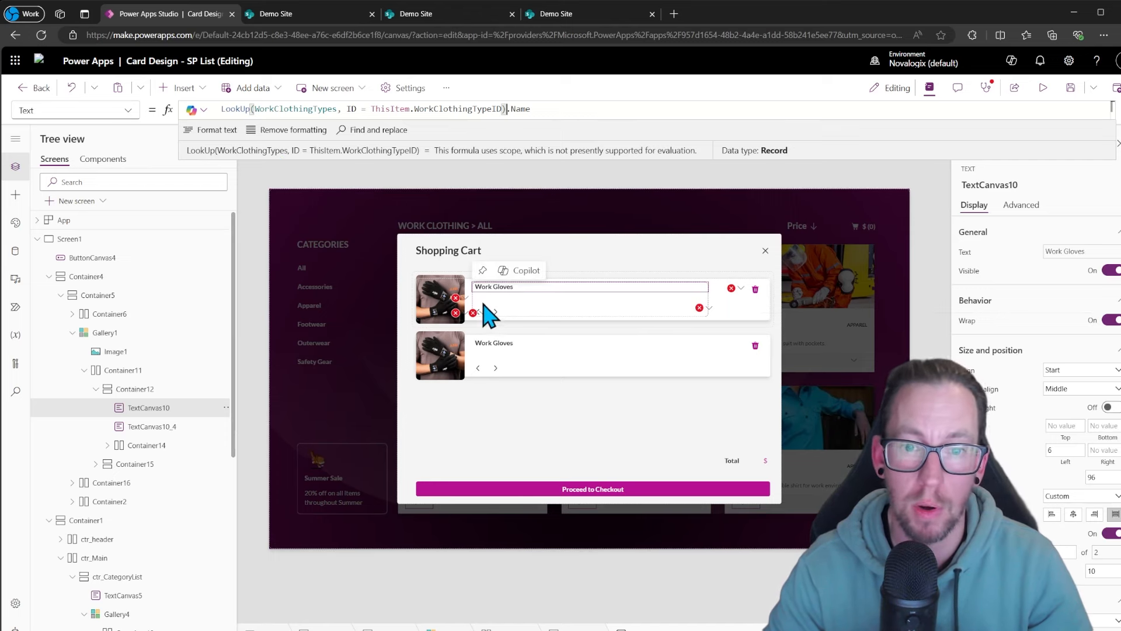
Review the formulas behind the errors on the first cart item's quantity text, left chevron button and price text.
click(476, 315)
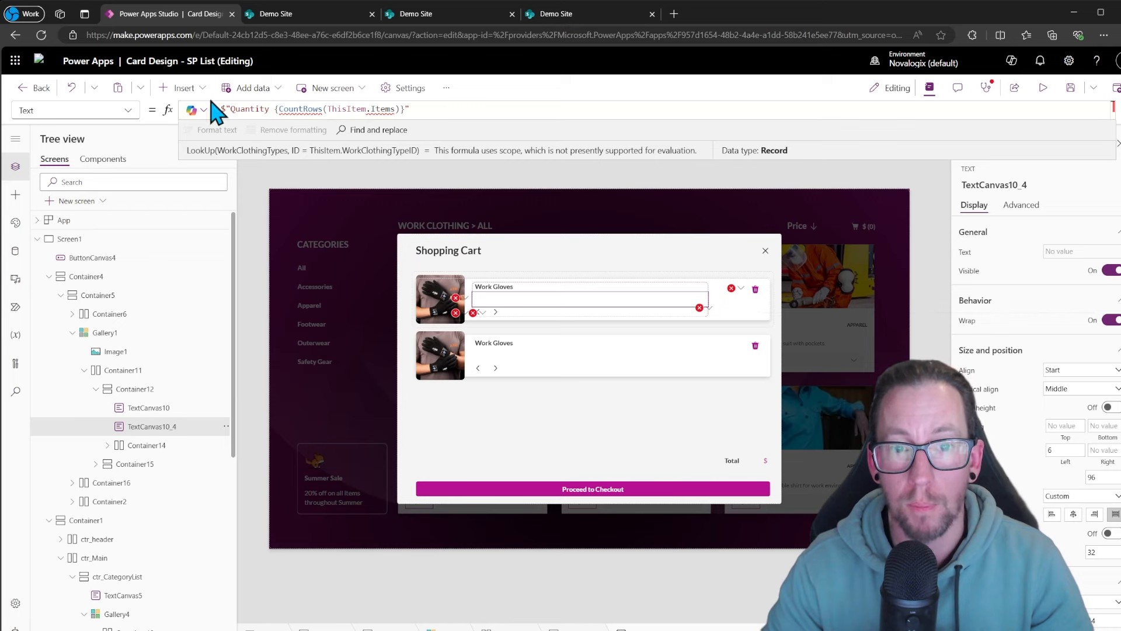
click(478, 311)
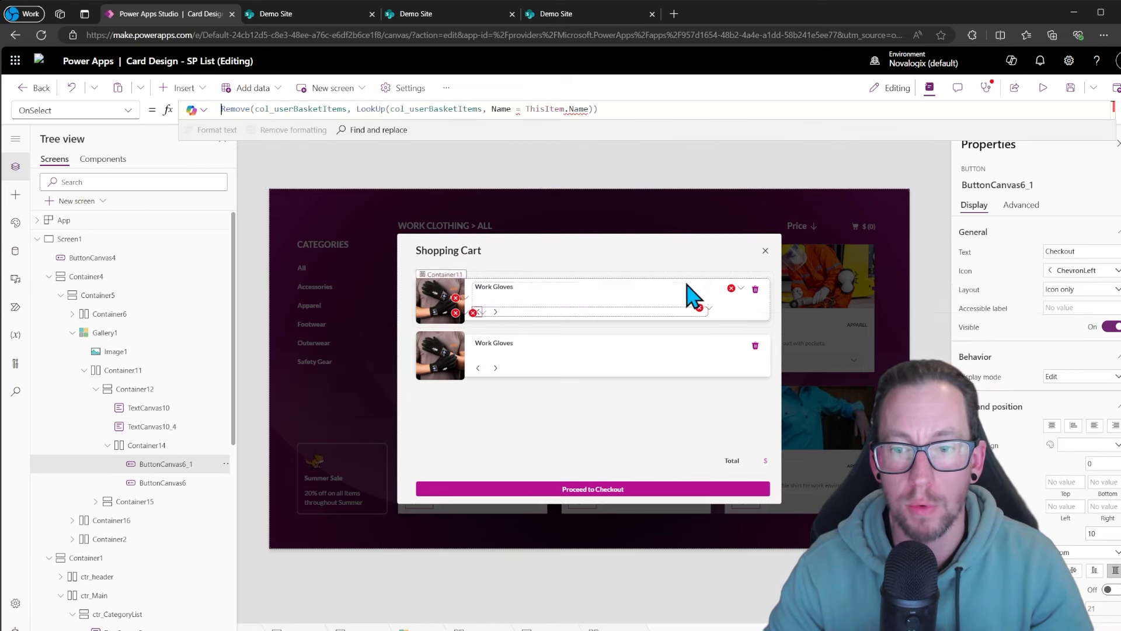
click(708, 307)
click(718, 325)
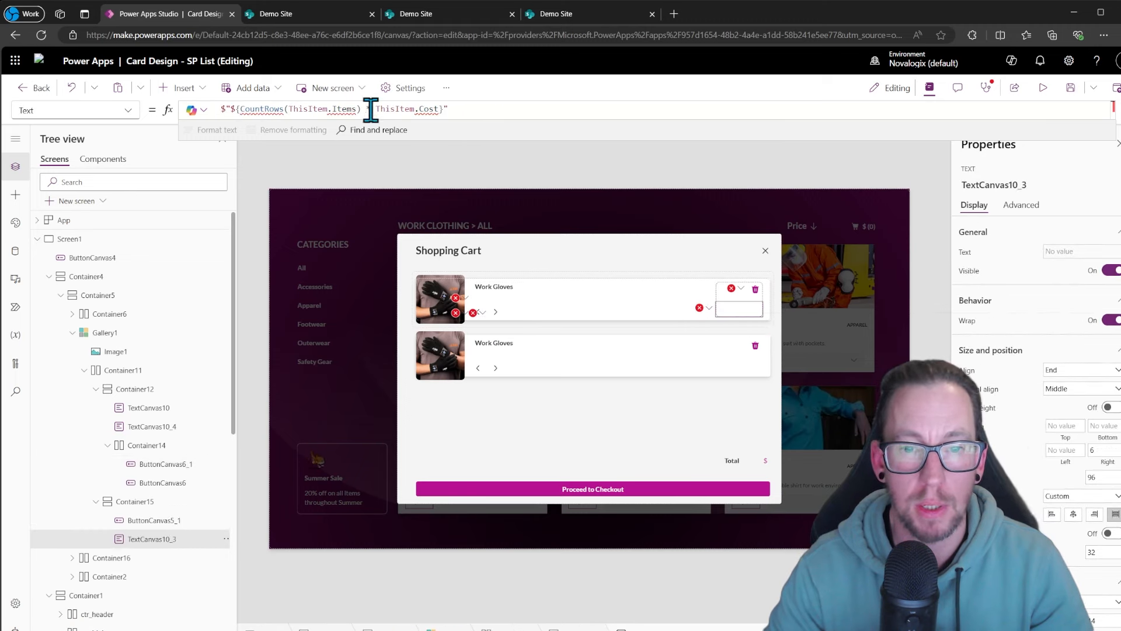
Append Size: {ThisItem.Title} after the item count in the cart item's quantity text formula.
click(466, 299)
click(480, 320)
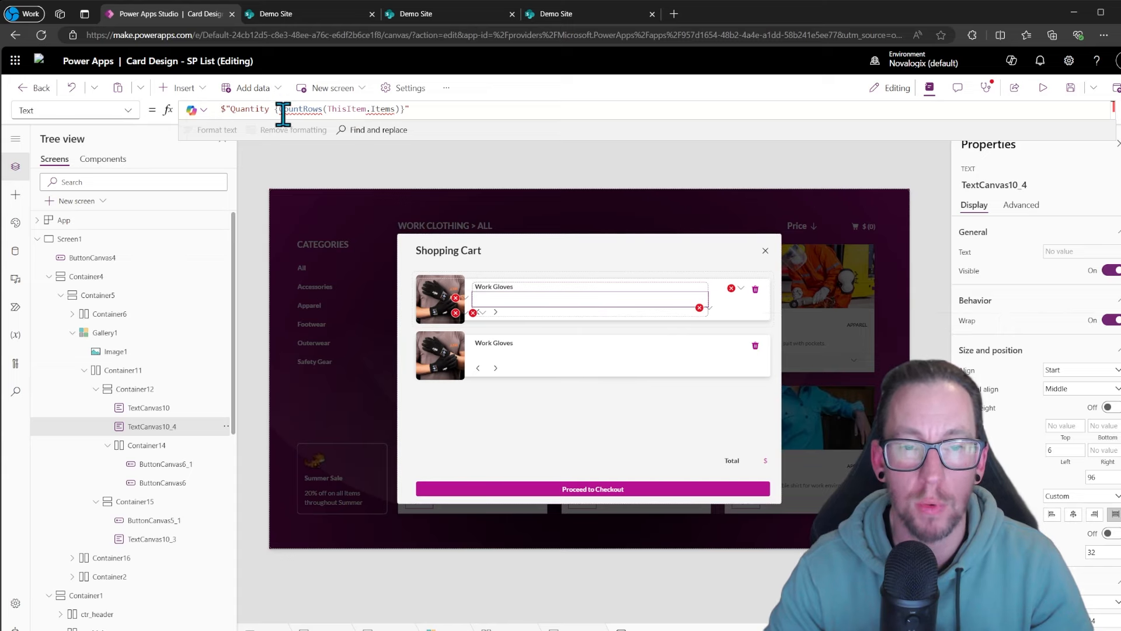
mouse_move(395, 107)
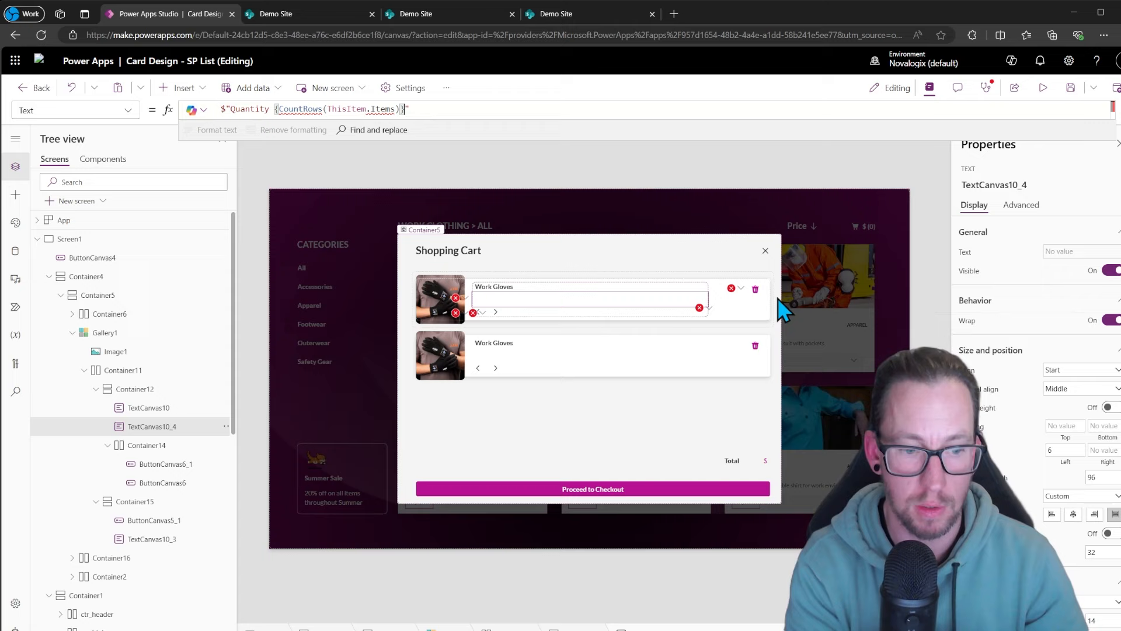
text(Size: )
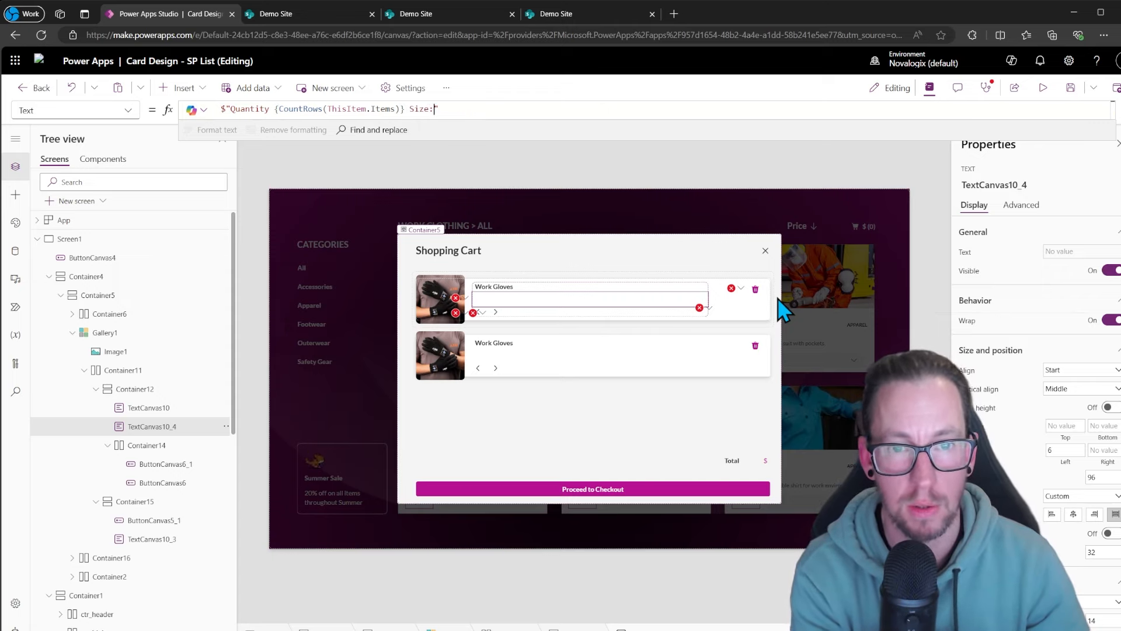
text({)
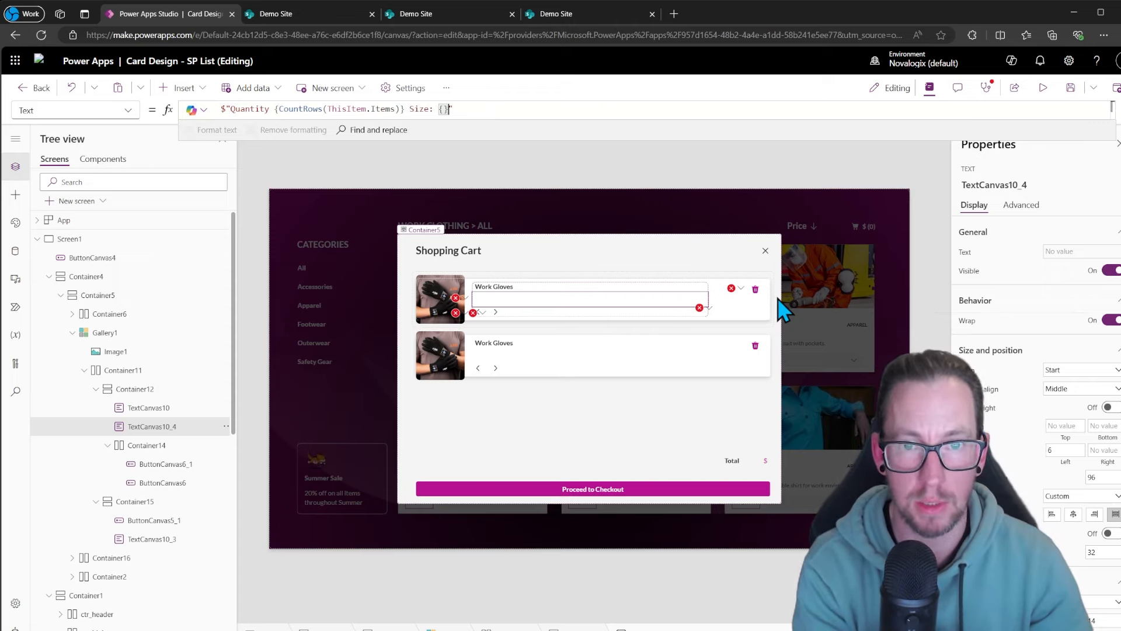
key(ctrl+v)
key(ctrl+z)
text(Th)
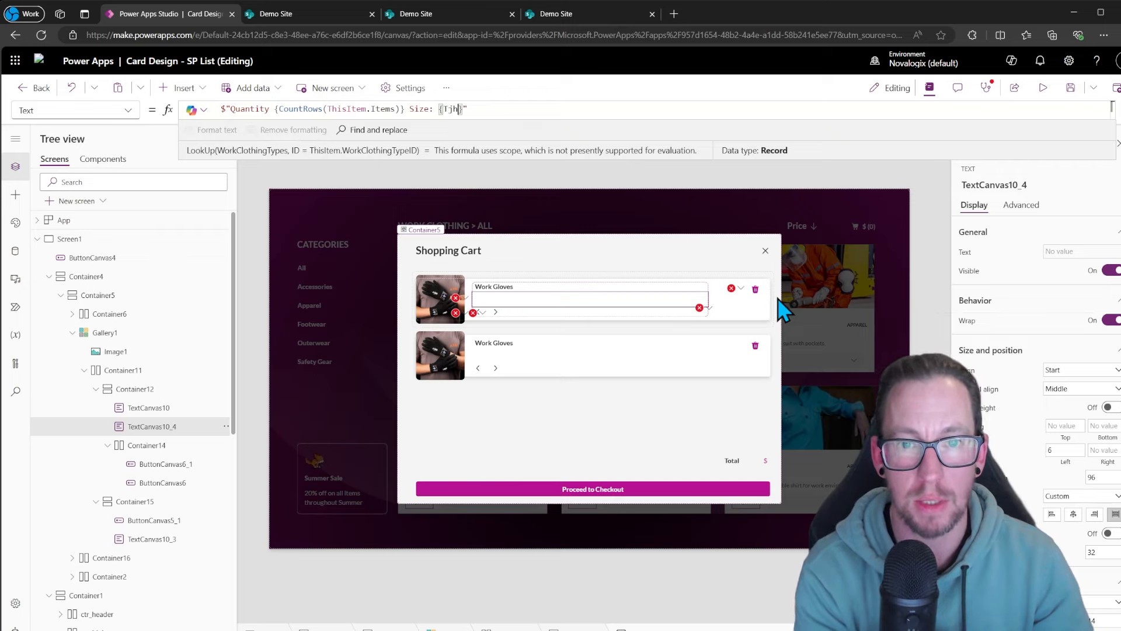
text(isItem.T)
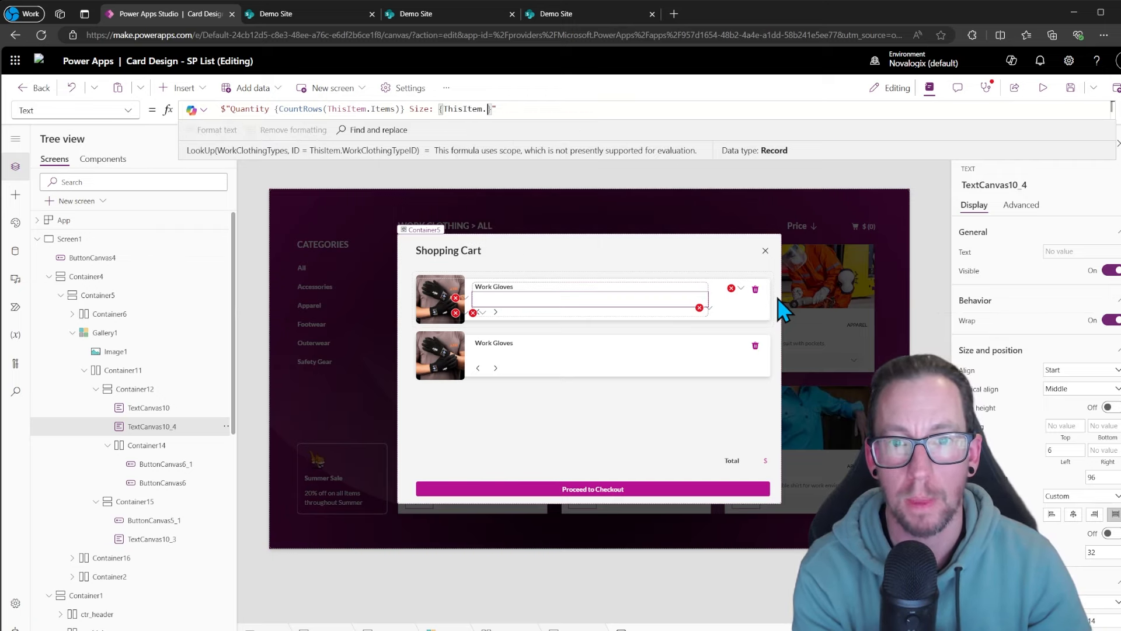
text(itle)
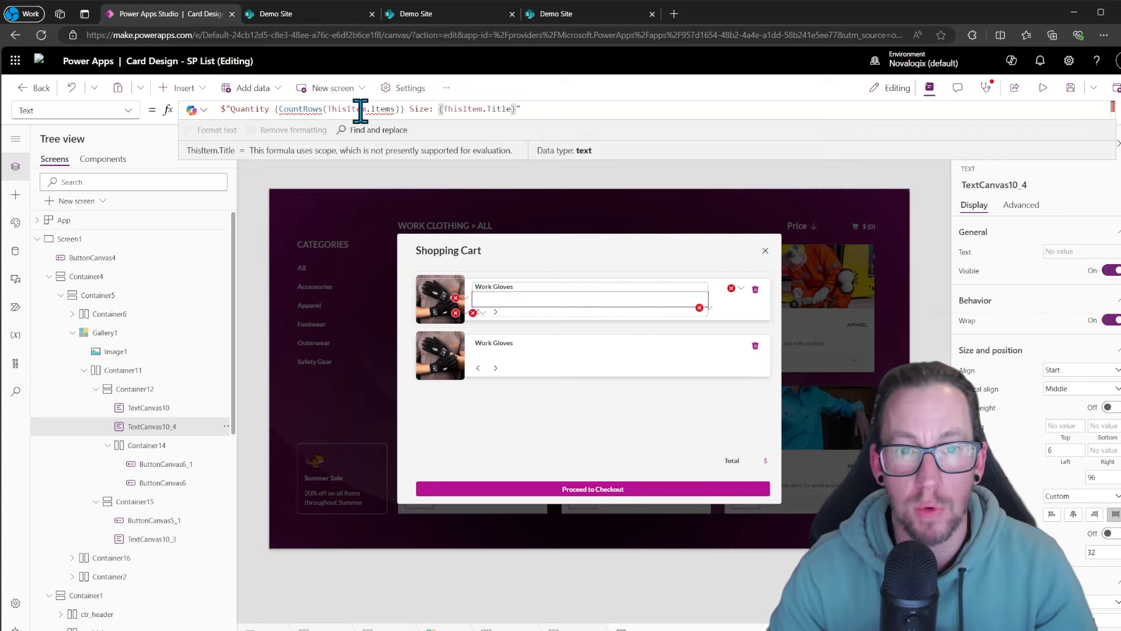
Change the quantity text's CountRows argument to ThisItem.WorkItems and add a hyphen before Size.
double_click(386, 110)
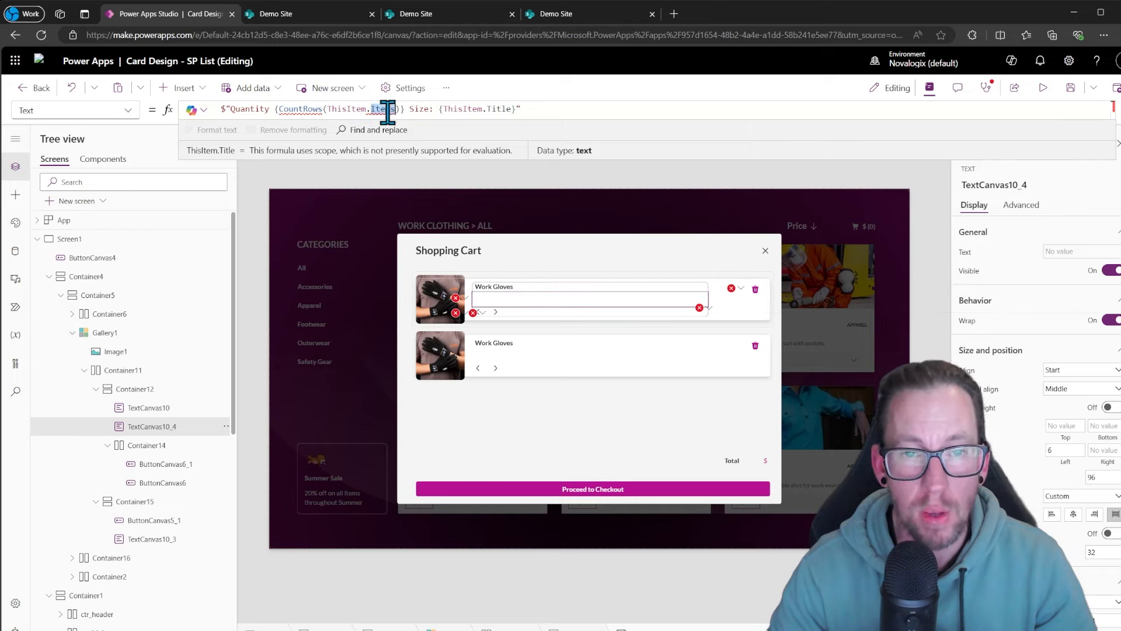
text(Work)
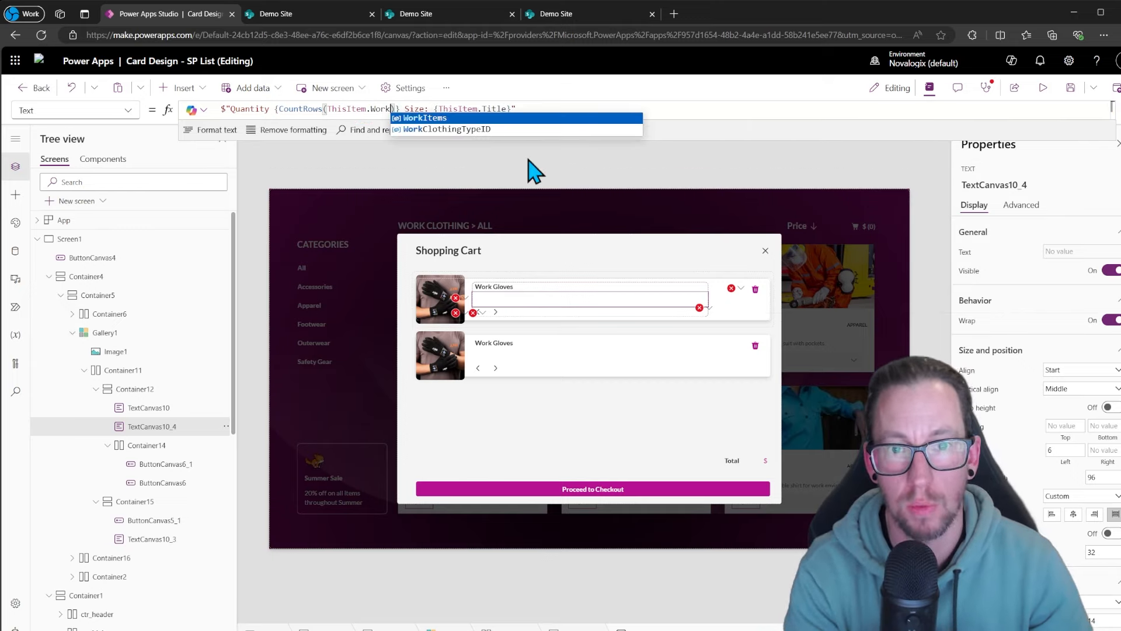
key(Tab)
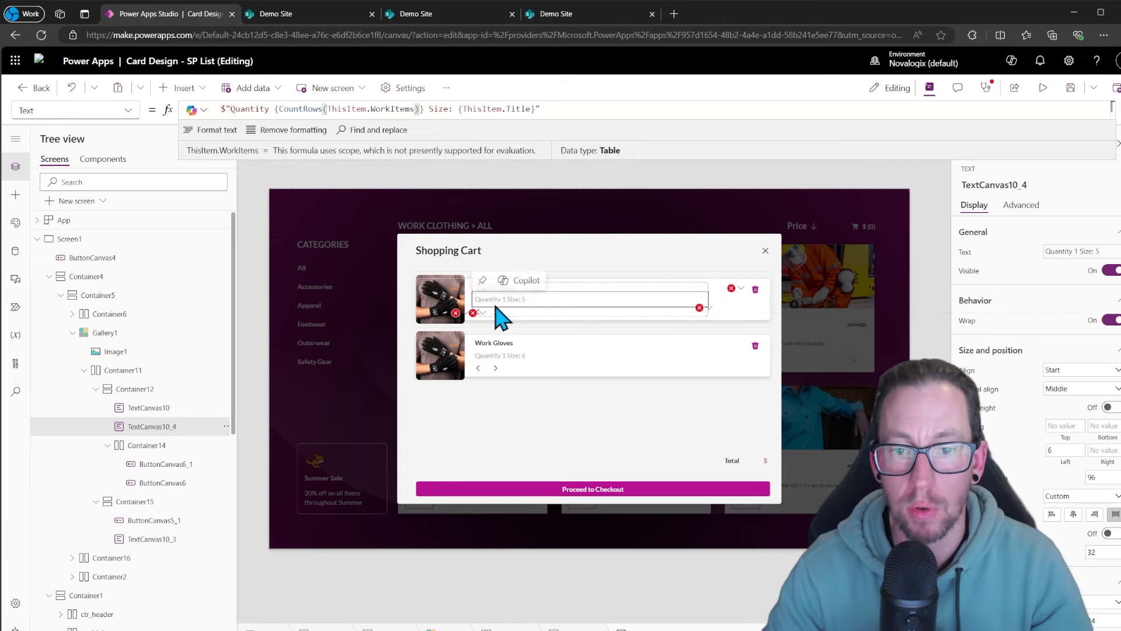
click(433, 110)
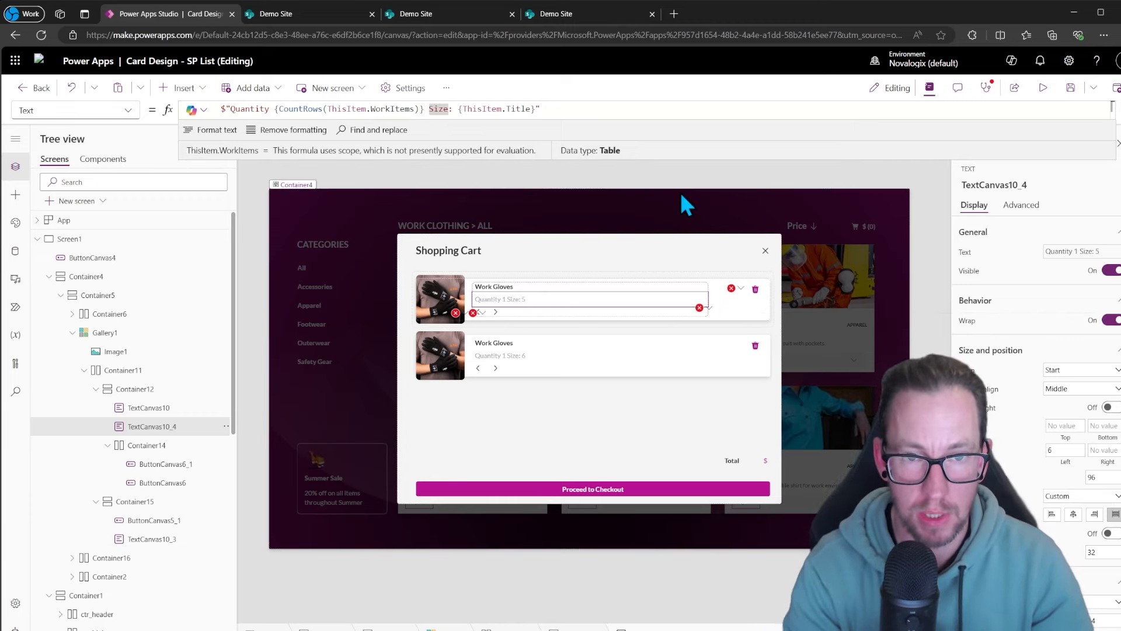
text(-)
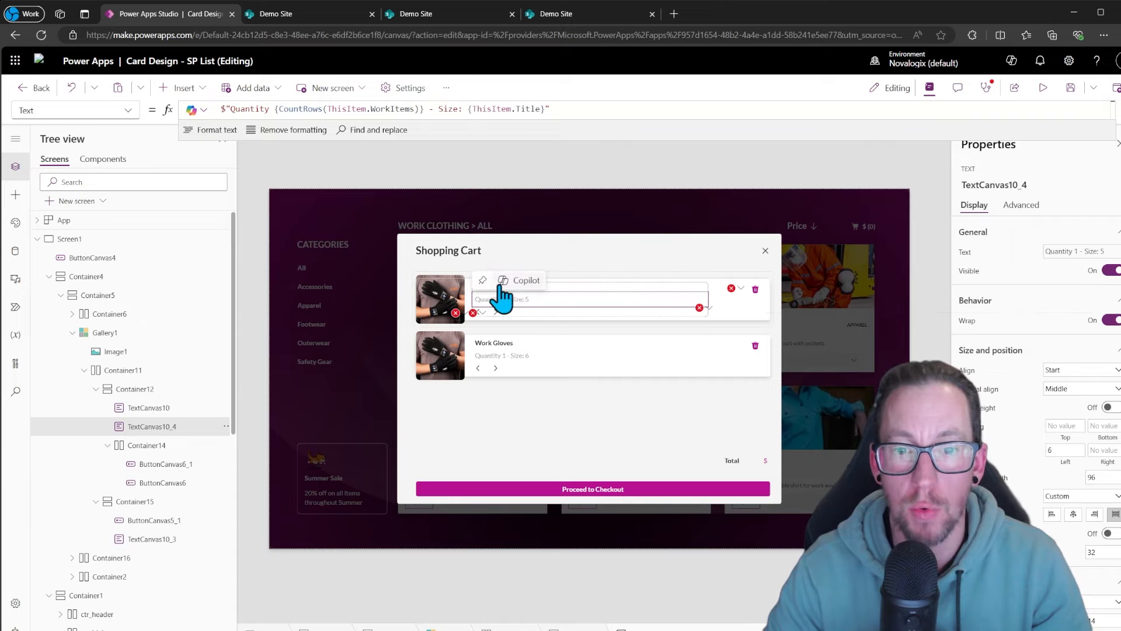
Point both Remove and LookUp in the left chevron button's OnSelect formula to col_userSPBasketItems.
click(469, 314)
click(479, 329)
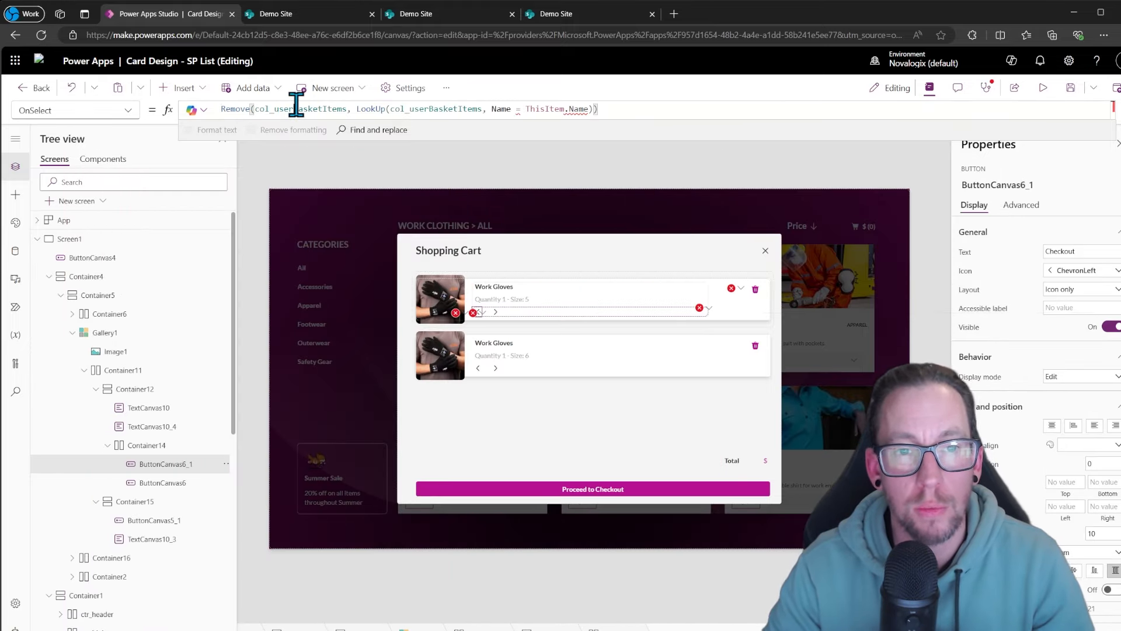
click(295, 109)
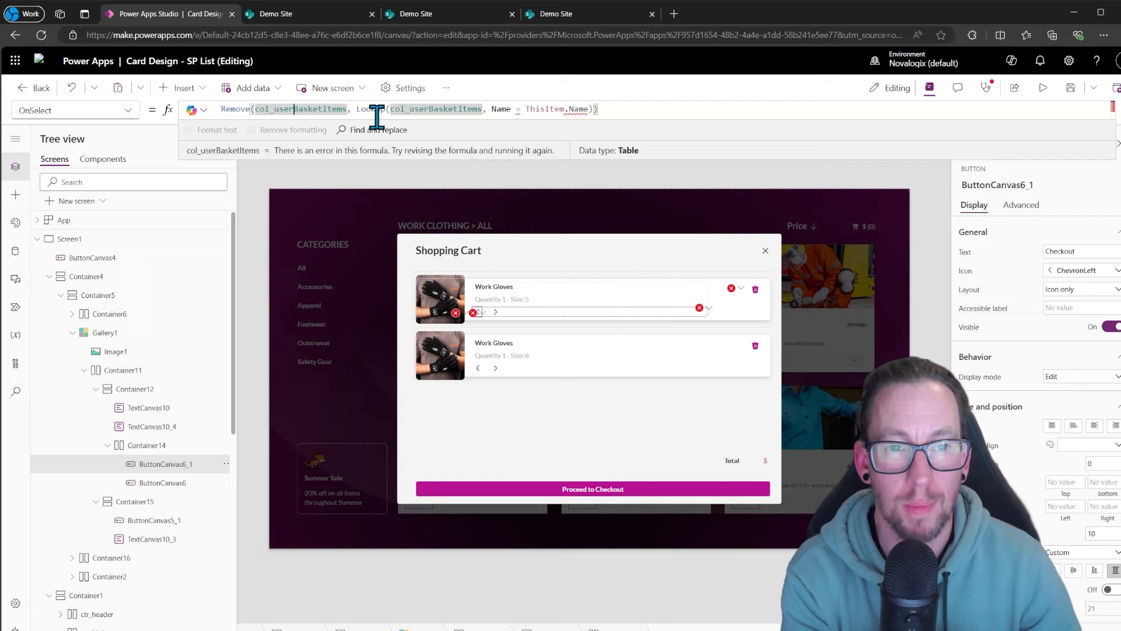
text(SP)
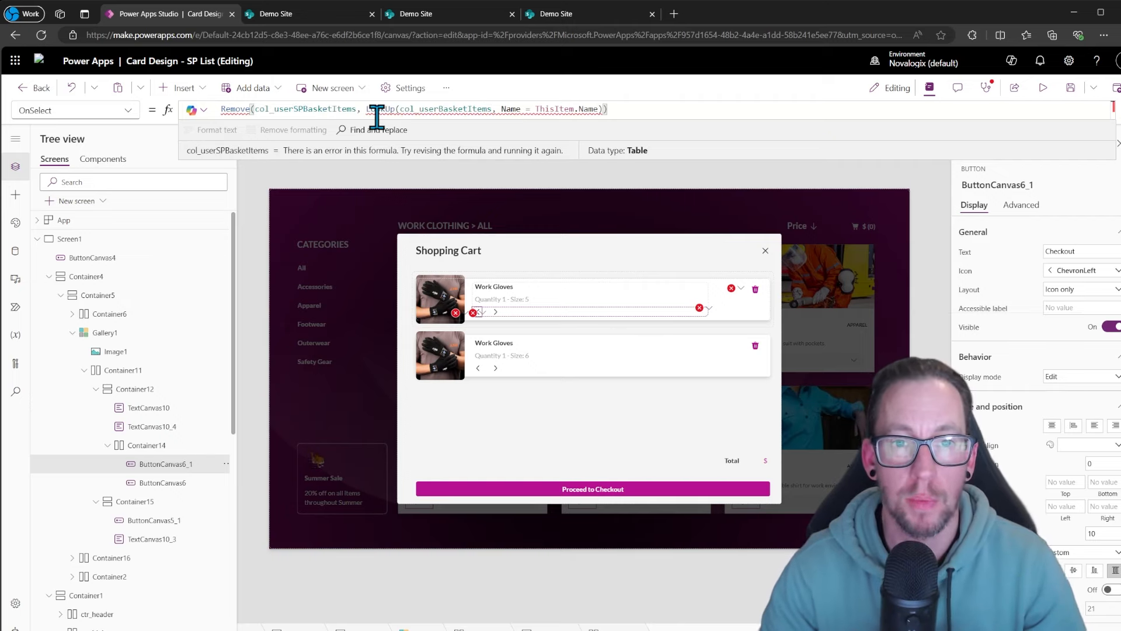
click(447, 109)
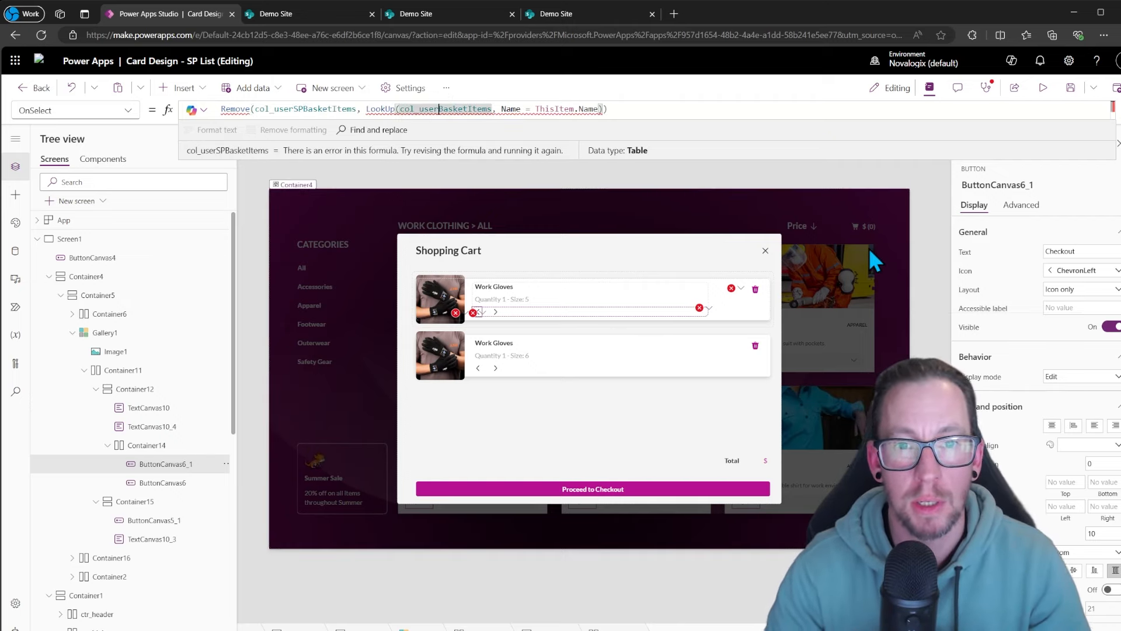
text(SP)
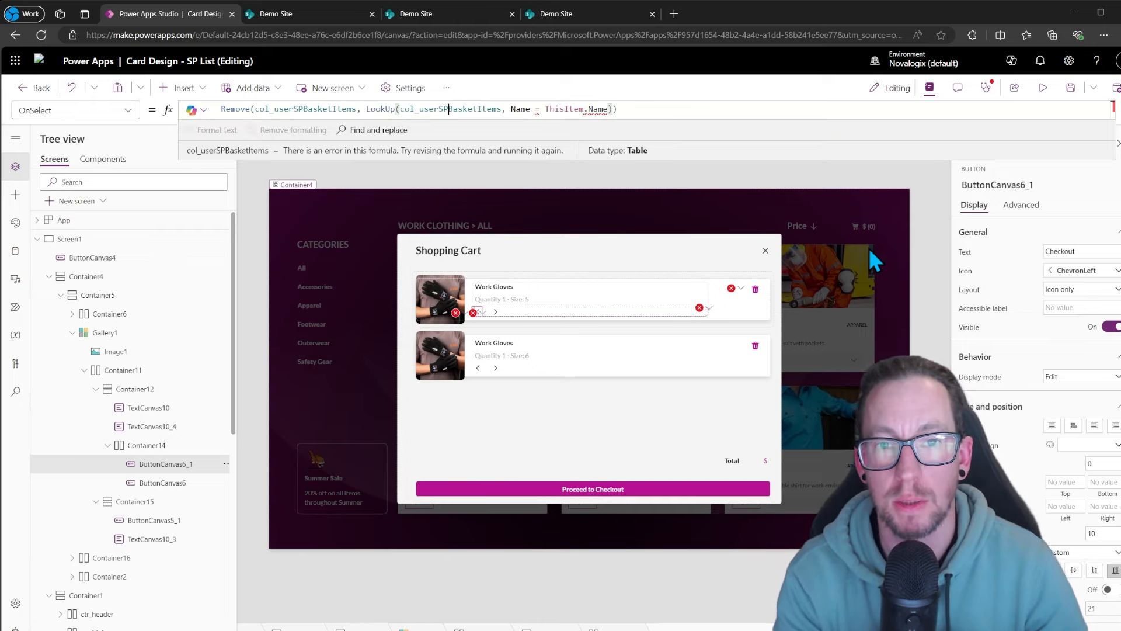
Try to change the chevron button's LookUp condition from matching on Name to ID = ThisItem.ID.
key(Right)
key(Right)
key(Right)
key(Right)
key(Right)
key(Right)
key(Right)
key(Right)
key(Right)
key(Right)
key(Right)
key(Right)
key(Right)
key(Right)
key(Right)
key(Right)
key(Right)
key(BackSpace)
key(BackSpace)
key(BackSpace)
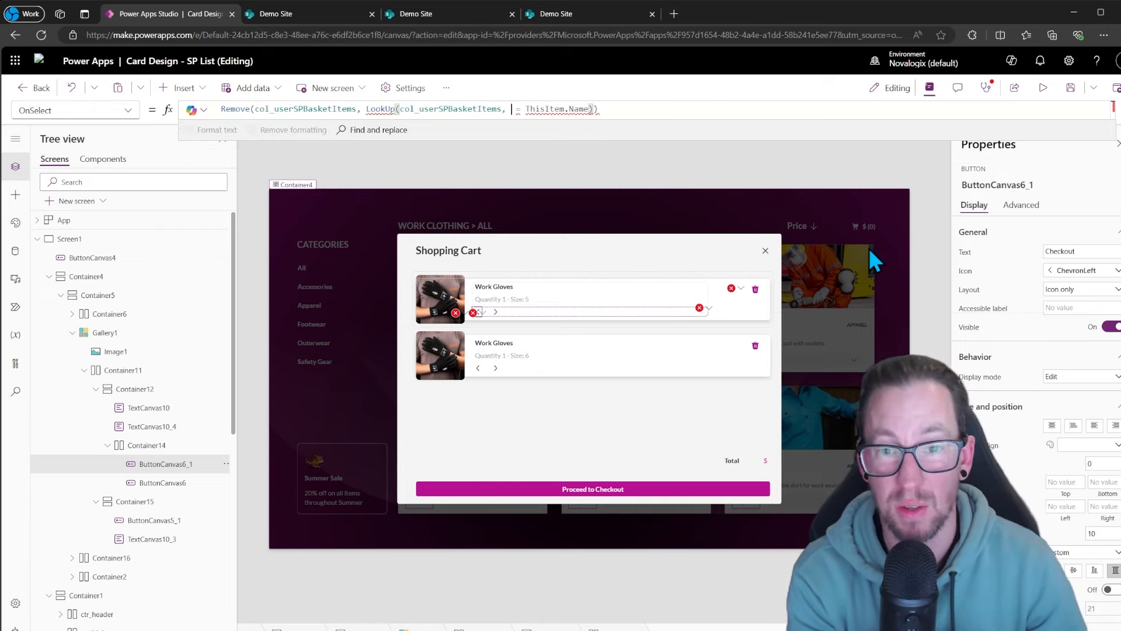
text(ID)
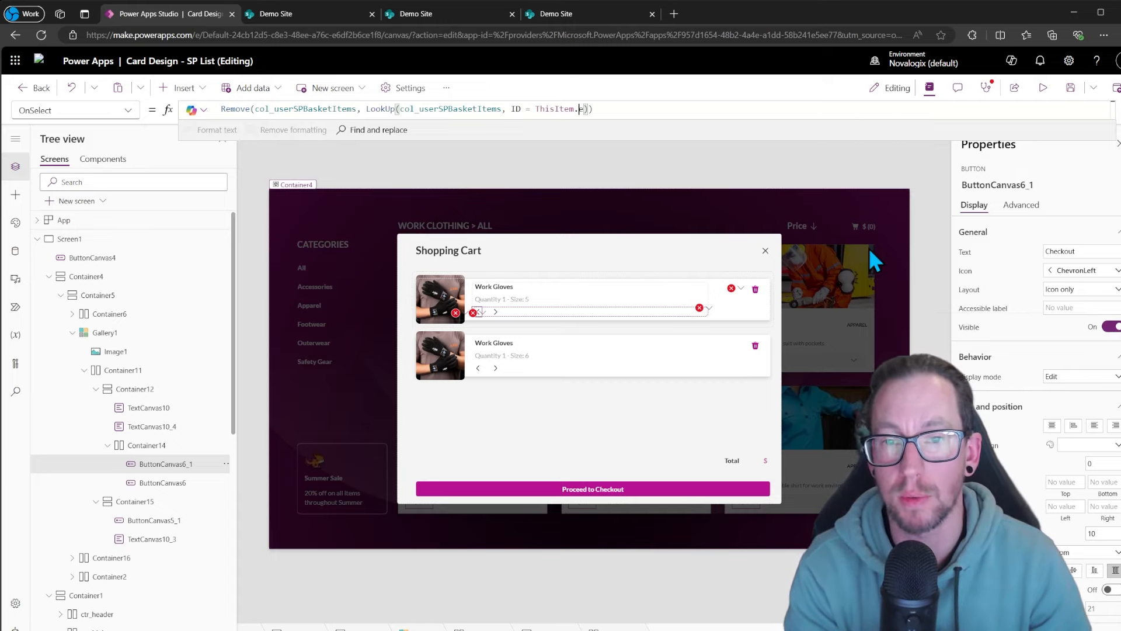
key(BackSpace)
text(ID)
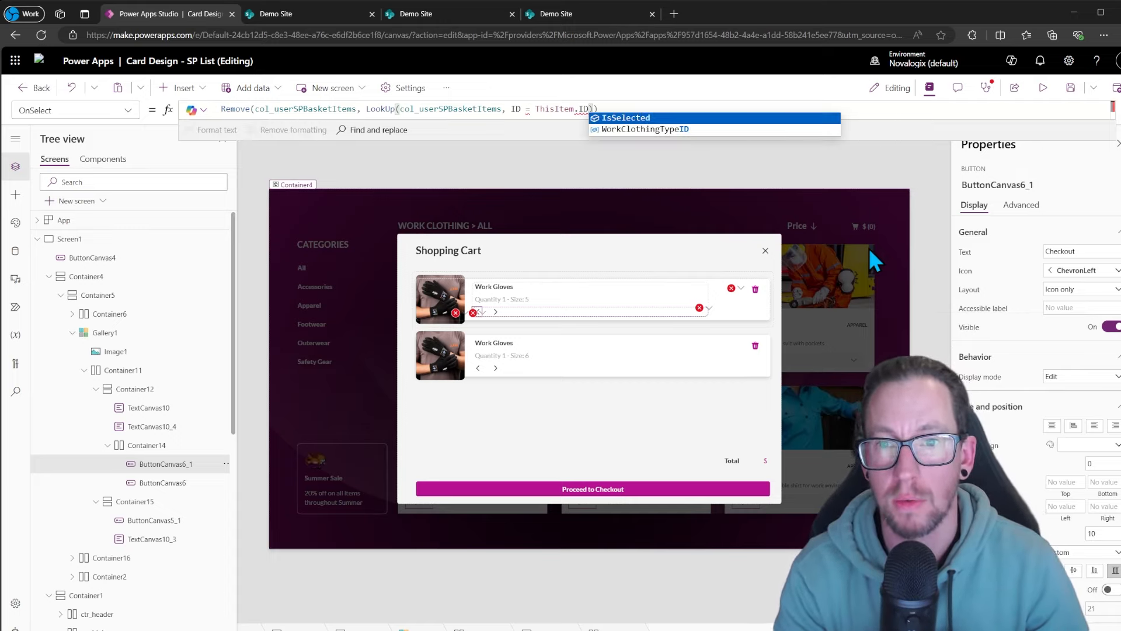
key(Down)
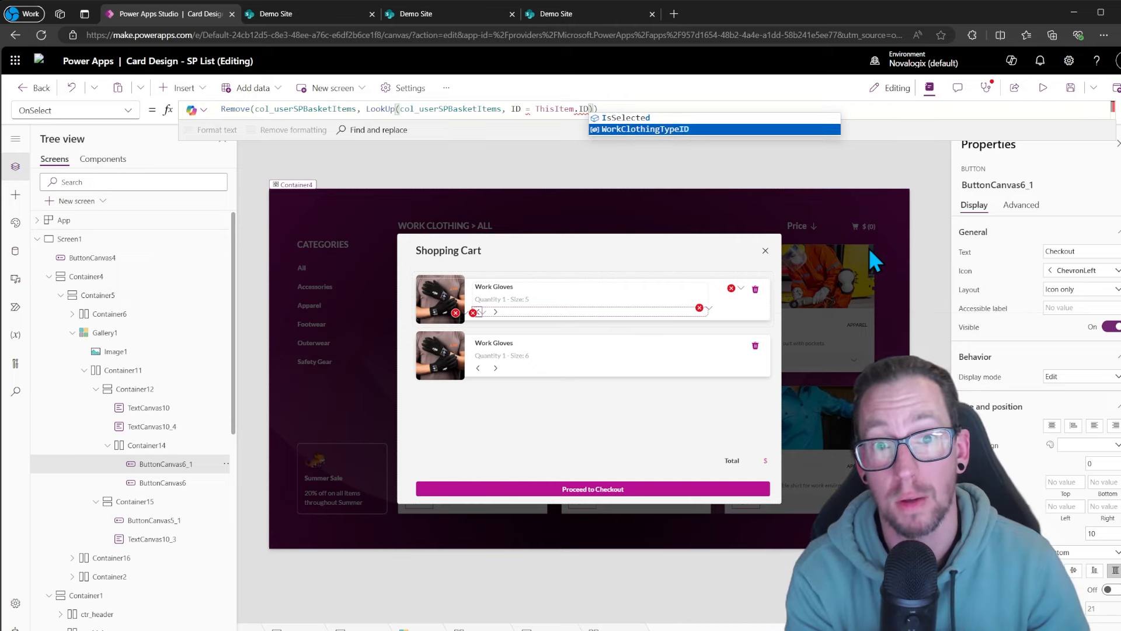
Rewrite the chevron button's LookUp condition as ArticleNumber = ThisItem.ArticleNumber.
click(585, 108)
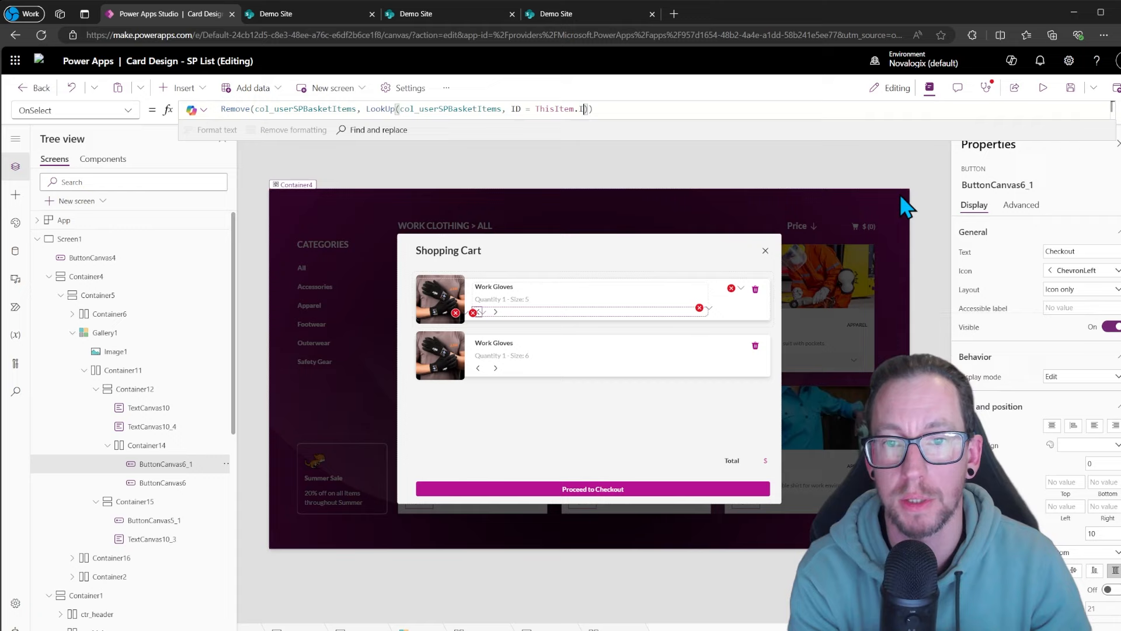
key(BackSpace)
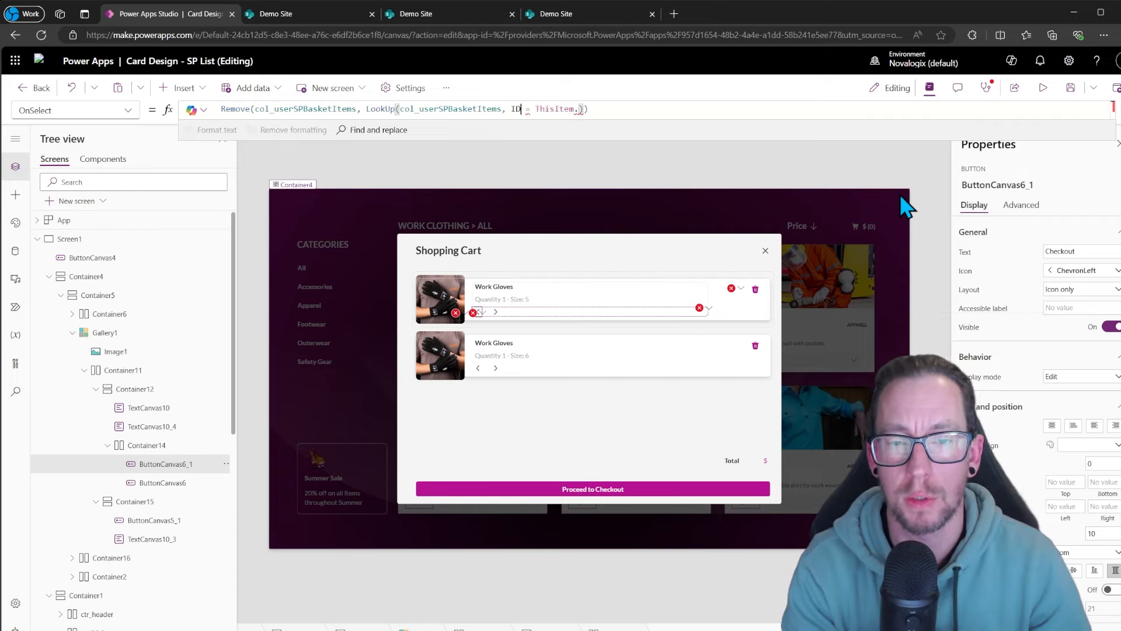
text(ArticleNumber)
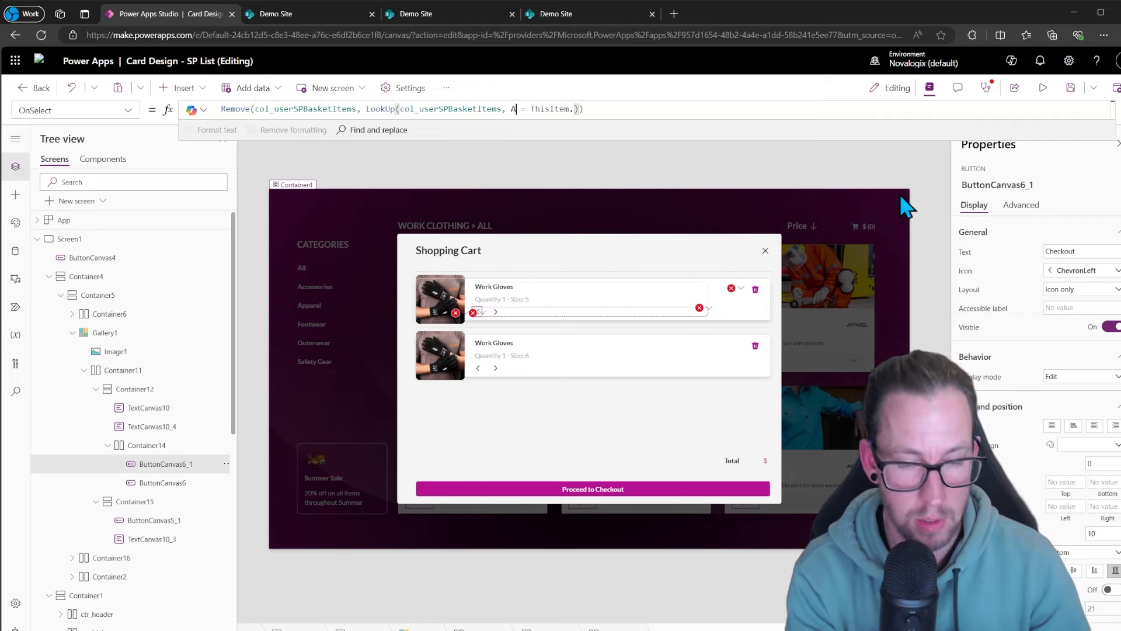
key(Right)
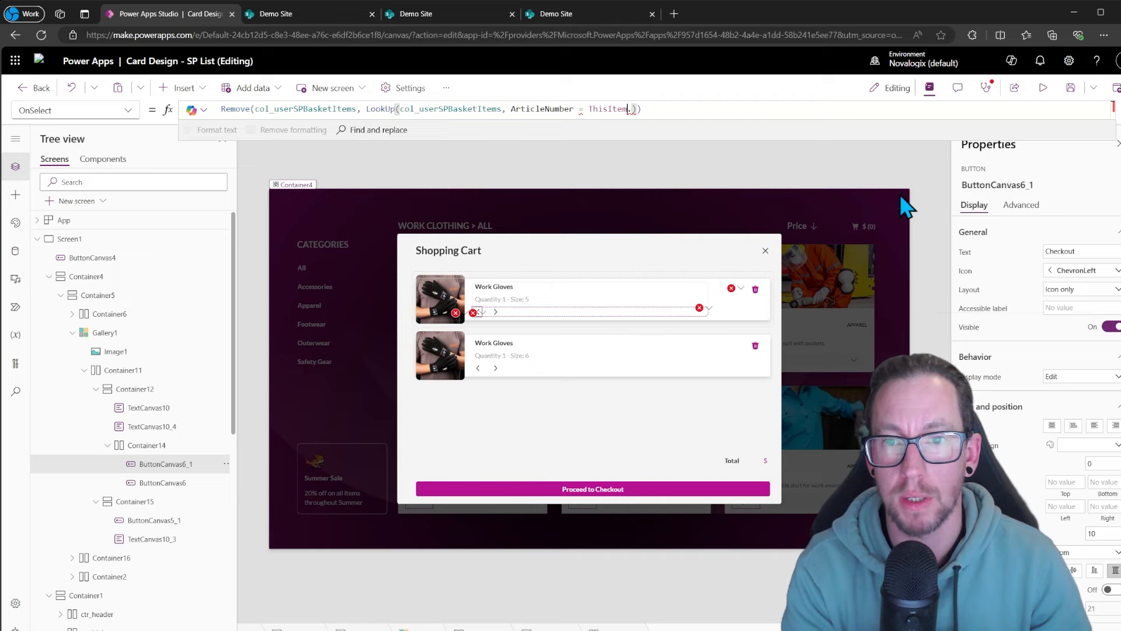
text(ArticleNumber)
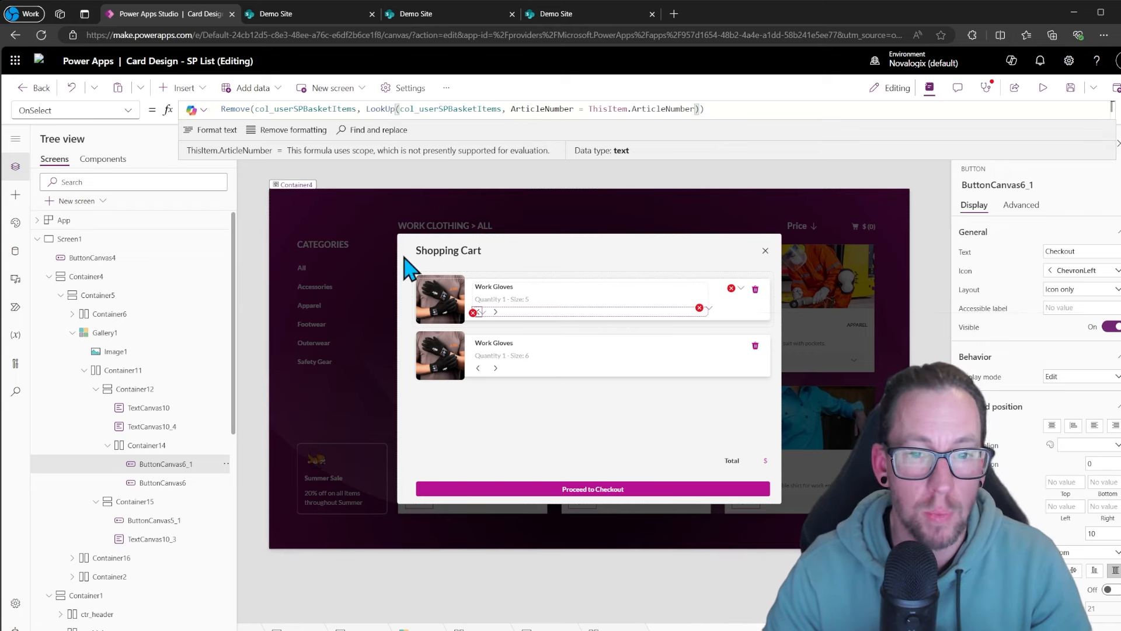
Add ID as a grouping column before WorkItems in the cart gallery's GroupBy formula.
click(571, 438)
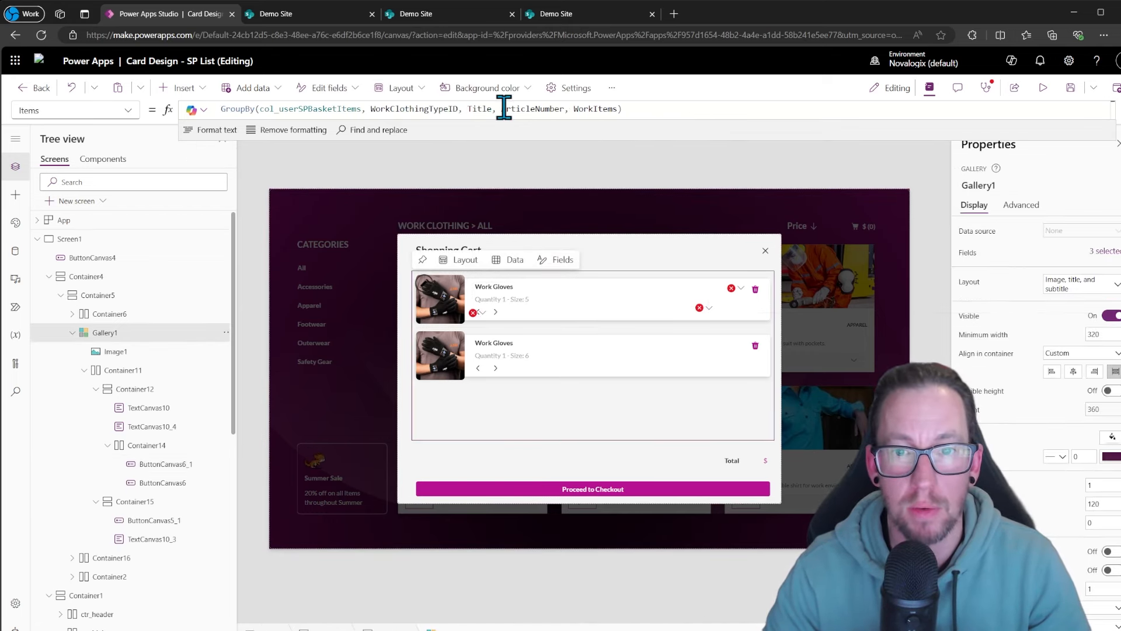
click(568, 109)
text(ID,)
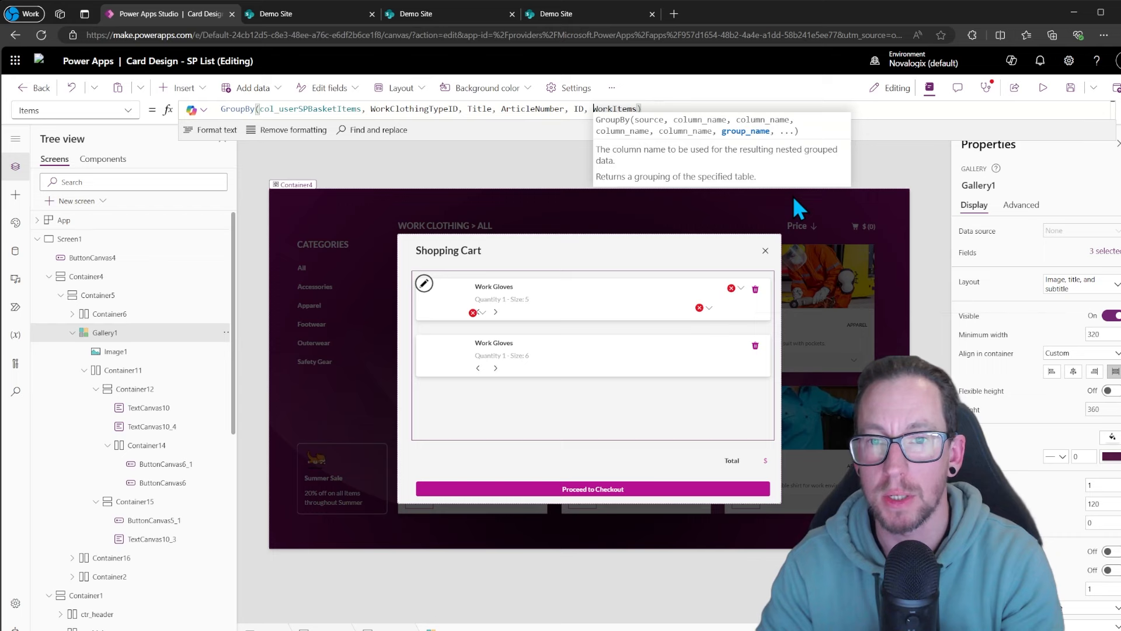
Change the LookUp condition in the left chevron button's OnSelect formula to ID = ThisItem.ID.
click(480, 313)
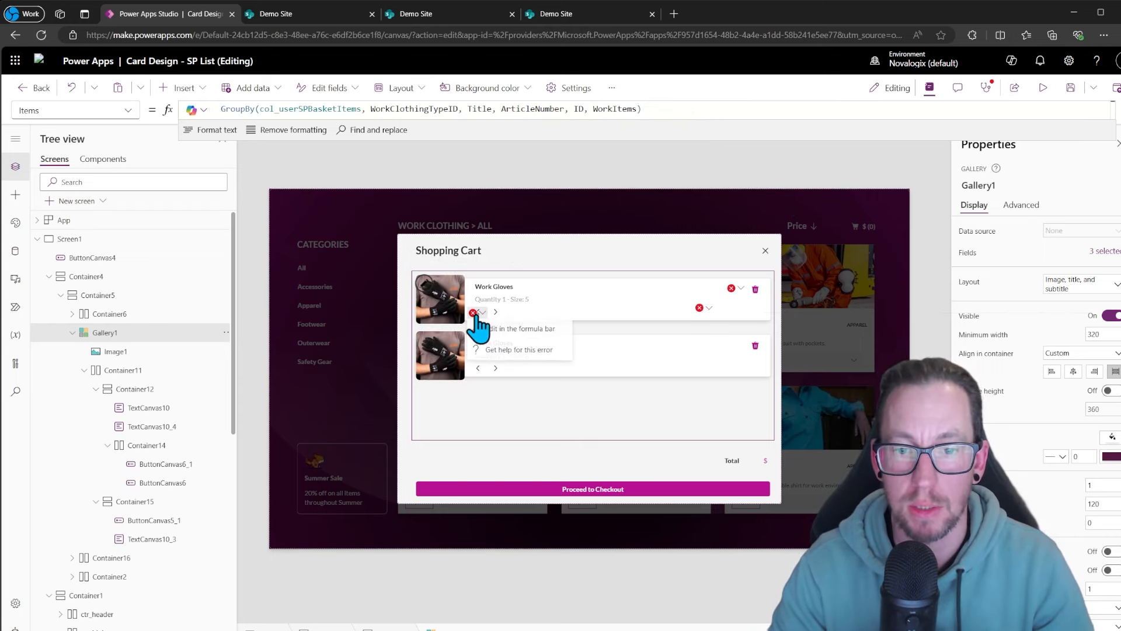
click(519, 329)
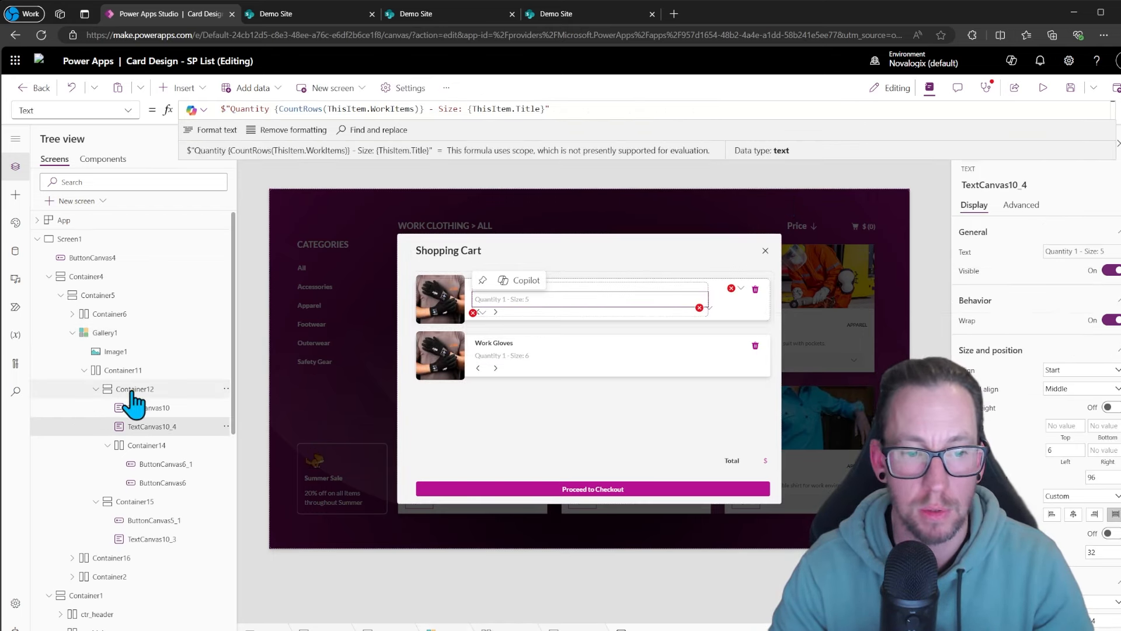
click(149, 469)
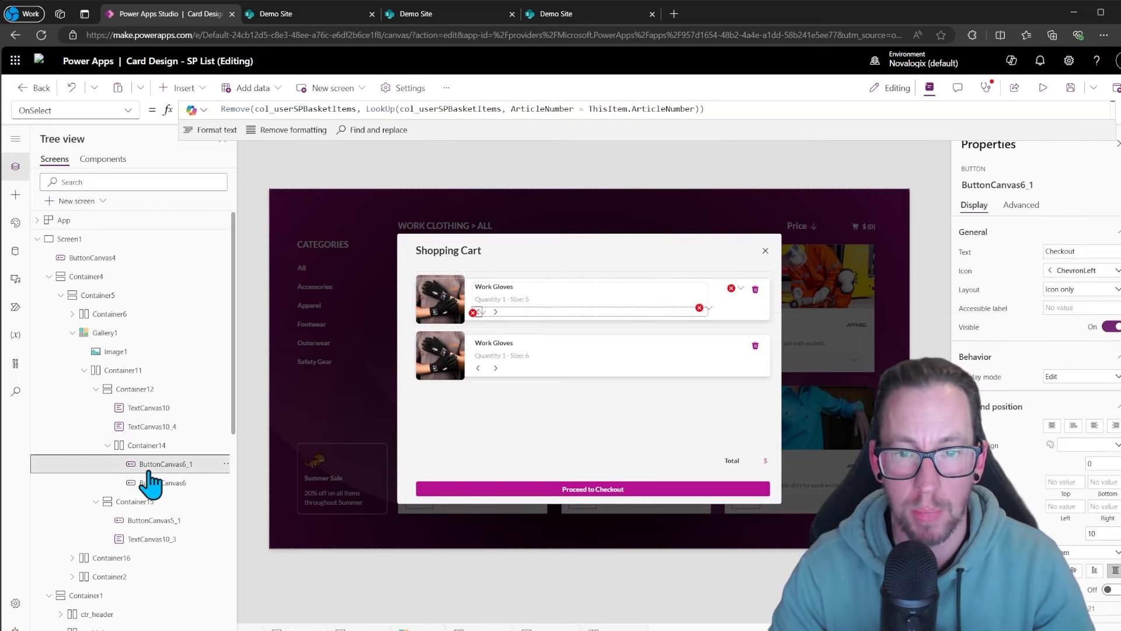
double_click(552, 109)
text(ID)
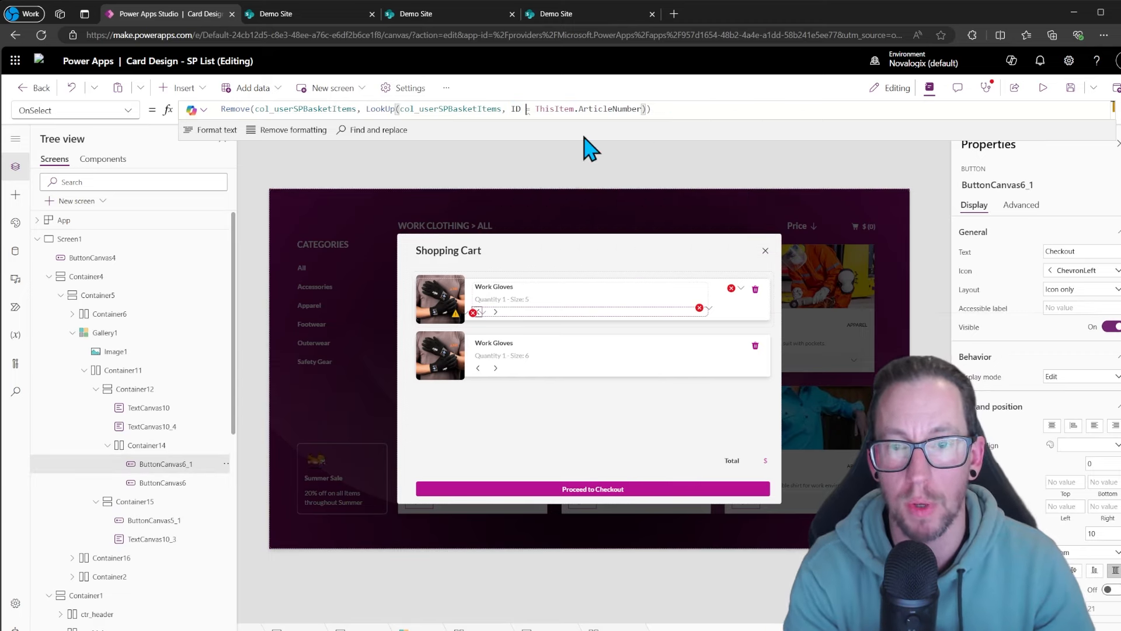
key(Delete)
key(Delete)
key(Delete)
key(Delete)
key(Delete)
key(Delete)
key(Delete)
key(Delete)
key(Delete)
key(Delete)
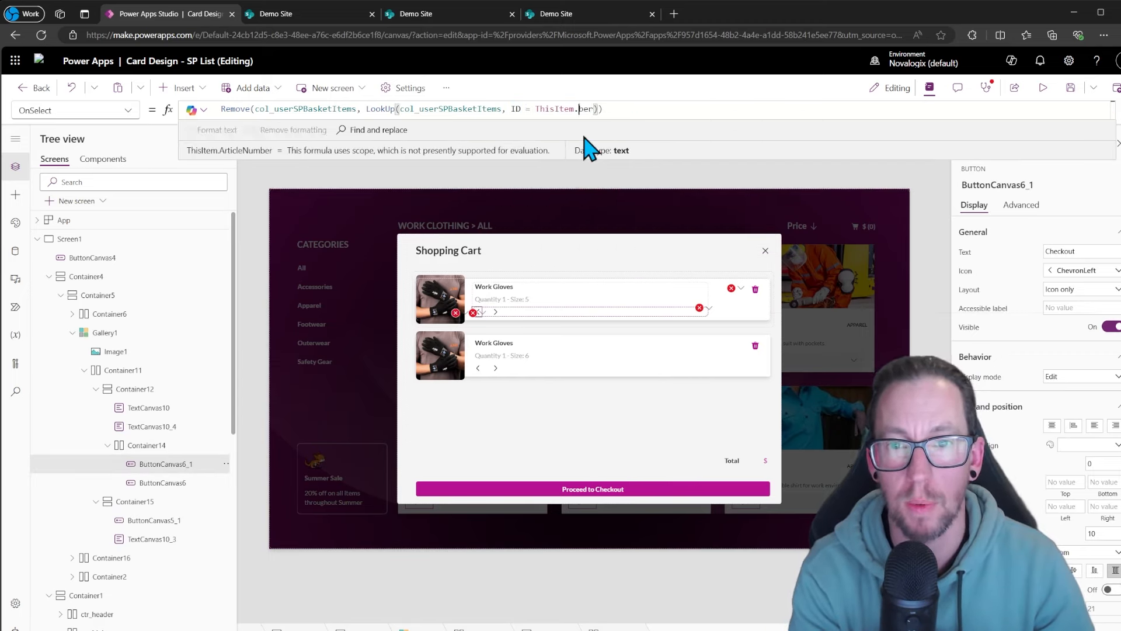
text(ID)
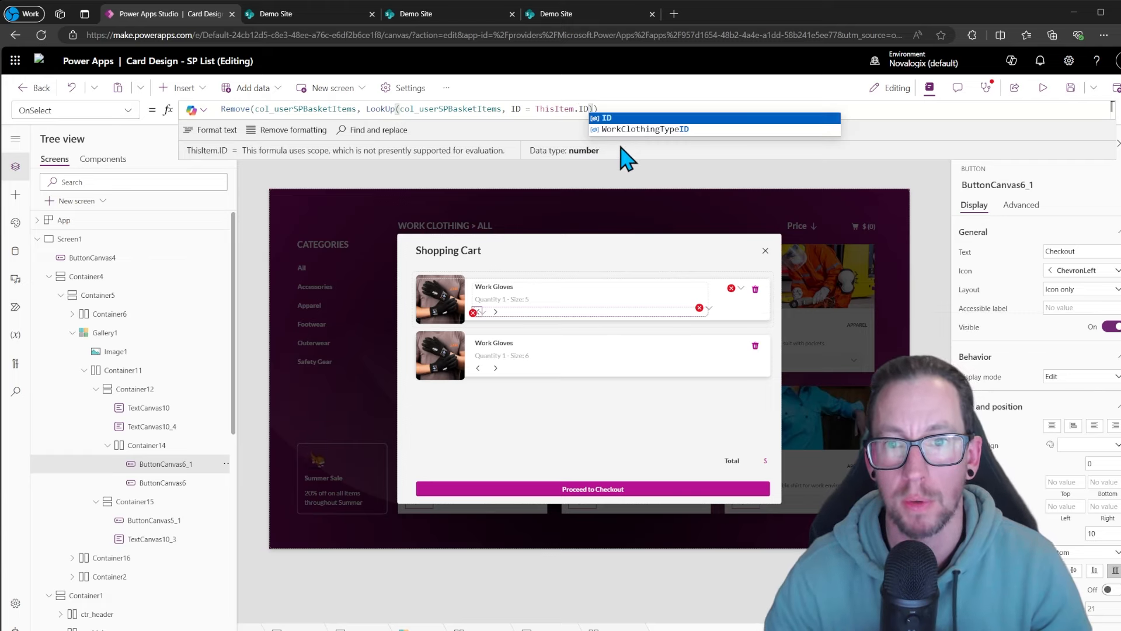
key(Escape)
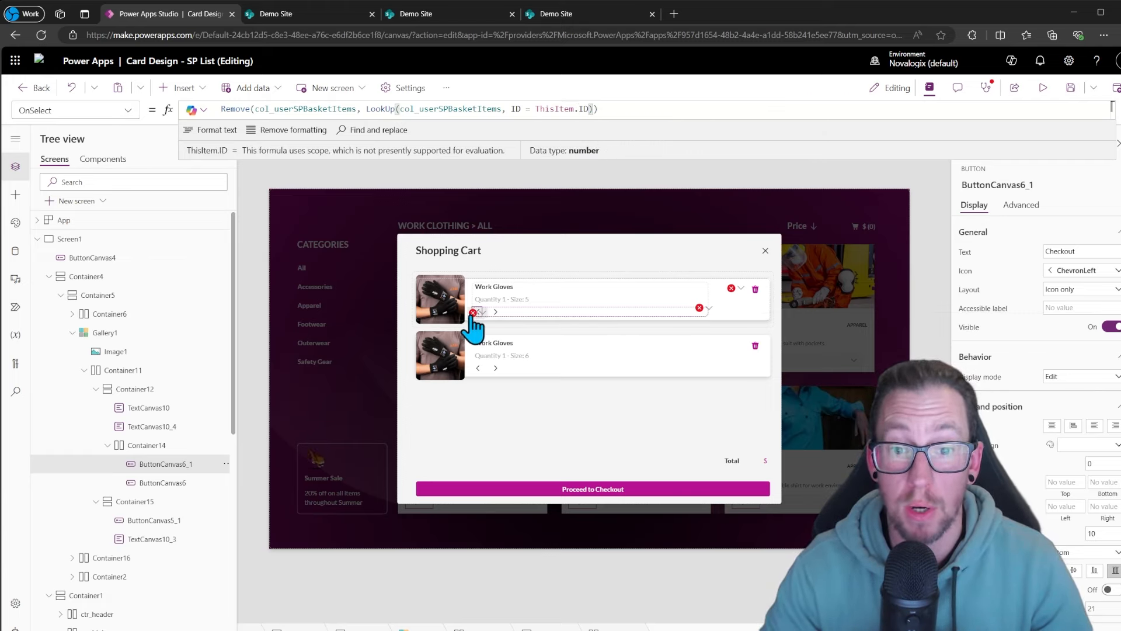
In the right chevron button's OnSelect formula, point Collect to col_userSPBasketItems and LookUp to WorkClothingItems.
click(495, 311)
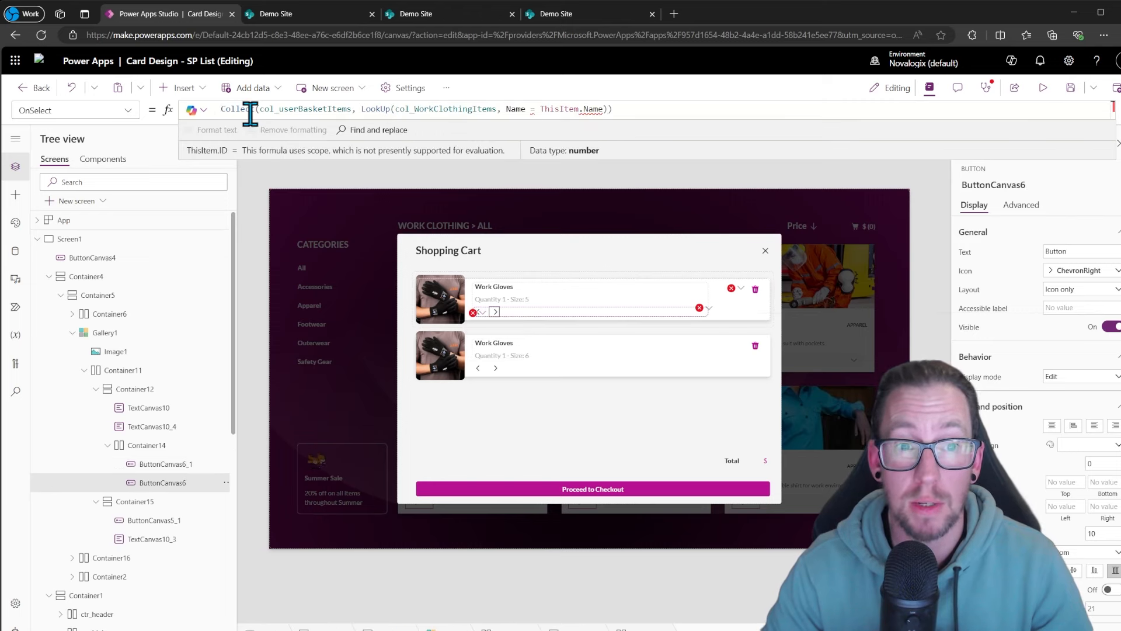
click(302, 109)
text(SP)
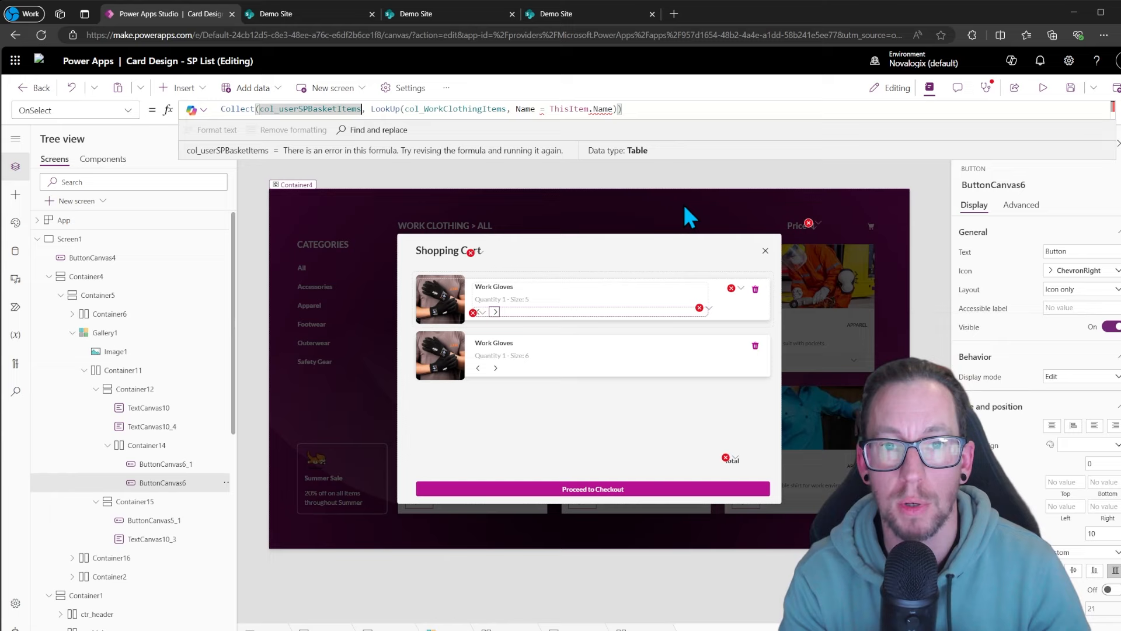
key(Right)
key(Right)
key(Right)
key(Right)
key(Right)
key(Right)
key(Right)
key(Right)
key(Right)
key(Right)
key(Right)
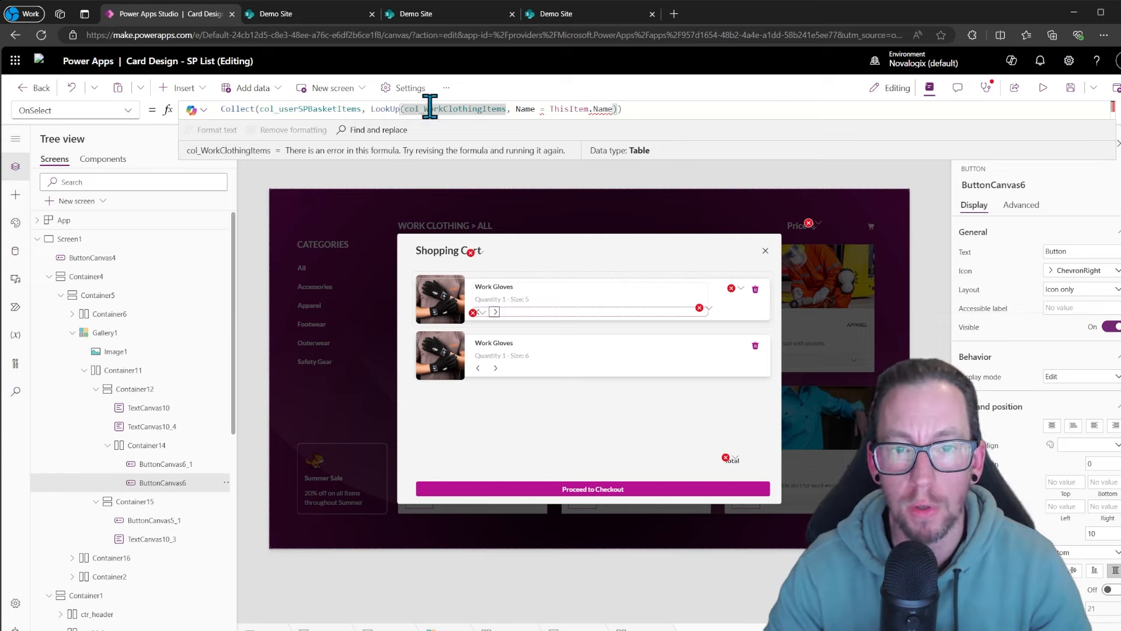
double_click(430, 109)
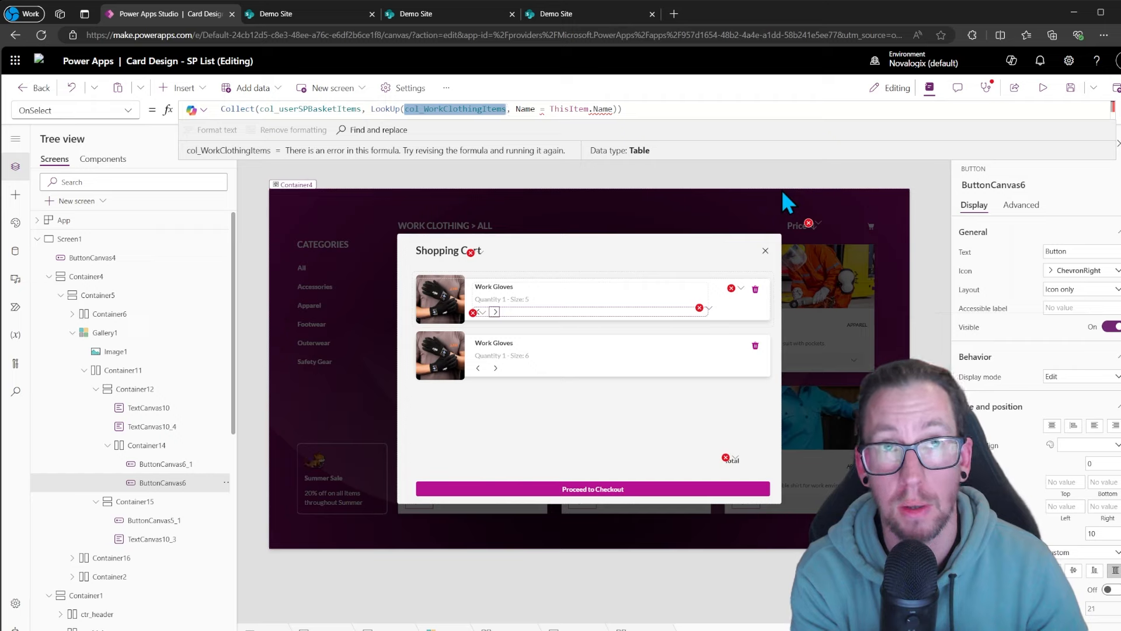
text(W)
key(Tab)
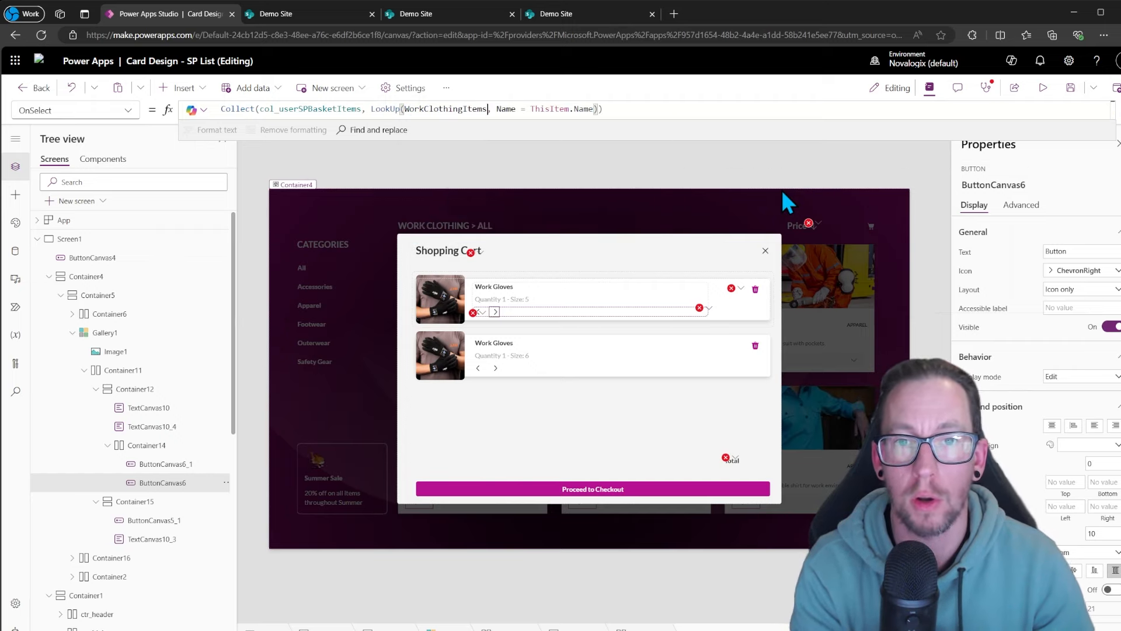
Change the right chevron button's LookUp condition to ID = ThisItem.ID.
key(Right)
key(Right)
key(Delete)
key(Delete)
key(Delete)
key(Delete)
text(ID)
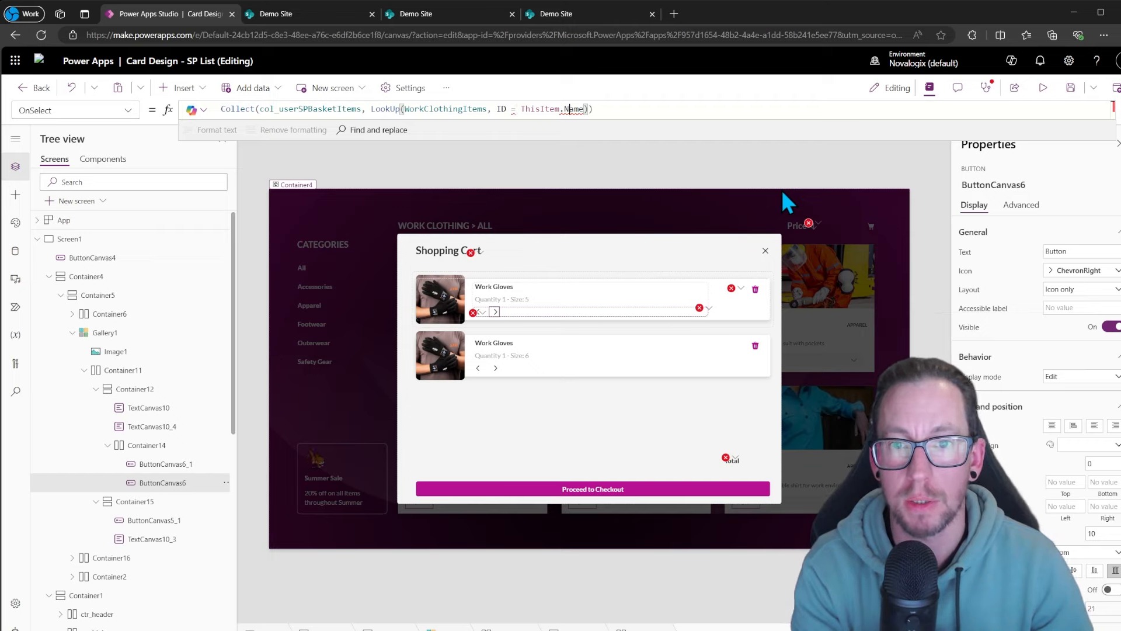
text(ID)
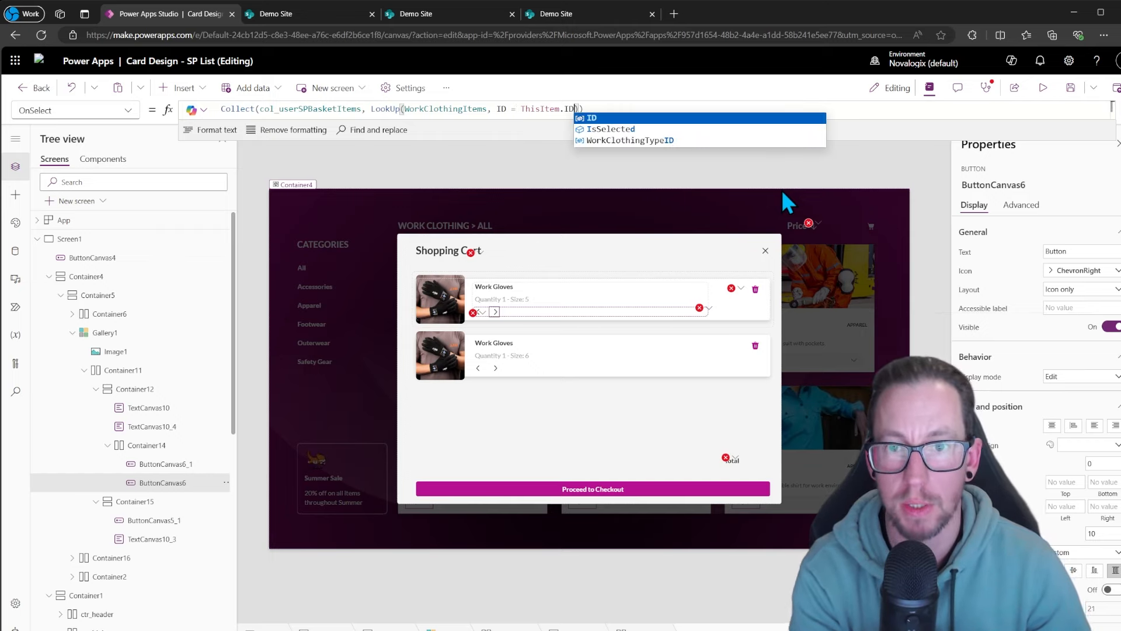
click(599, 120)
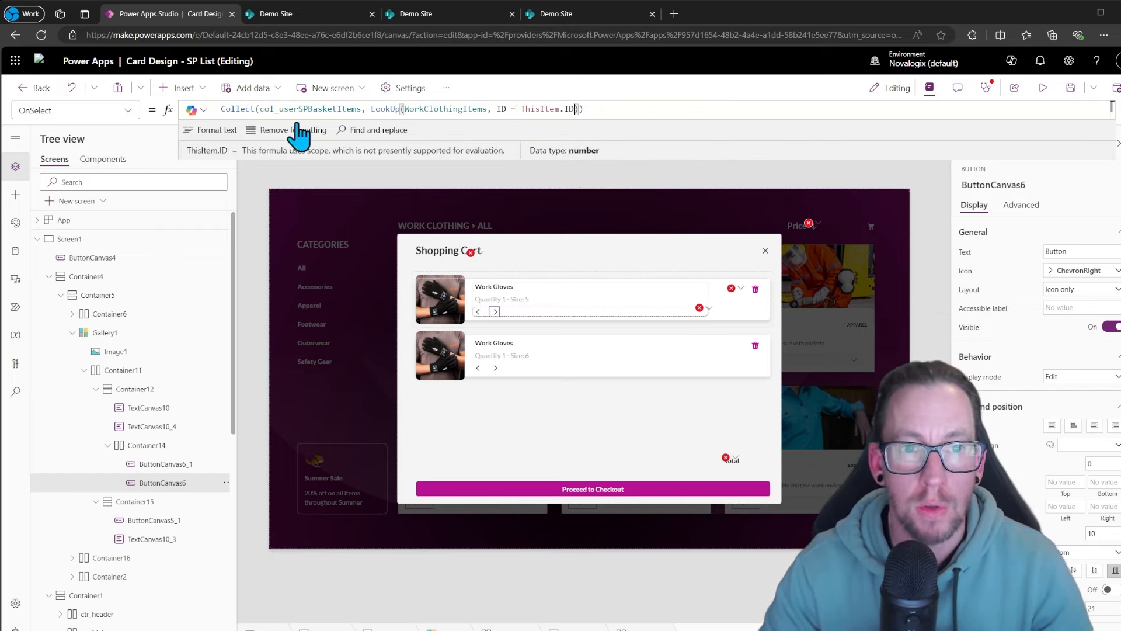
double_click(451, 109)
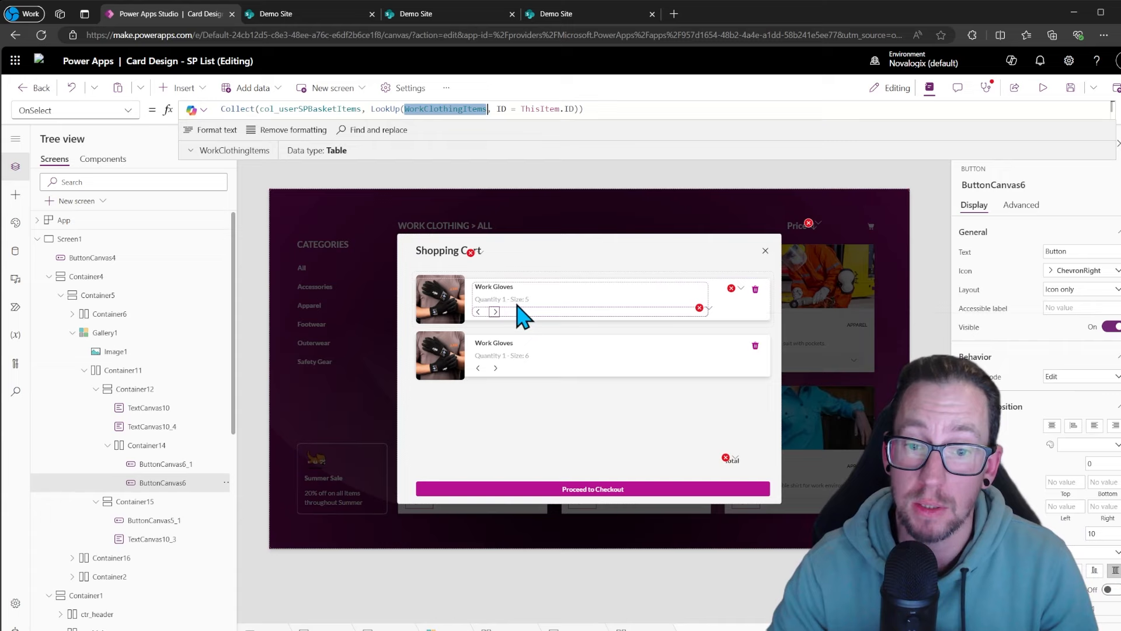
Make CountRows in the cart item's price label count ThisItem.WorkItems.
click(708, 308)
click(719, 323)
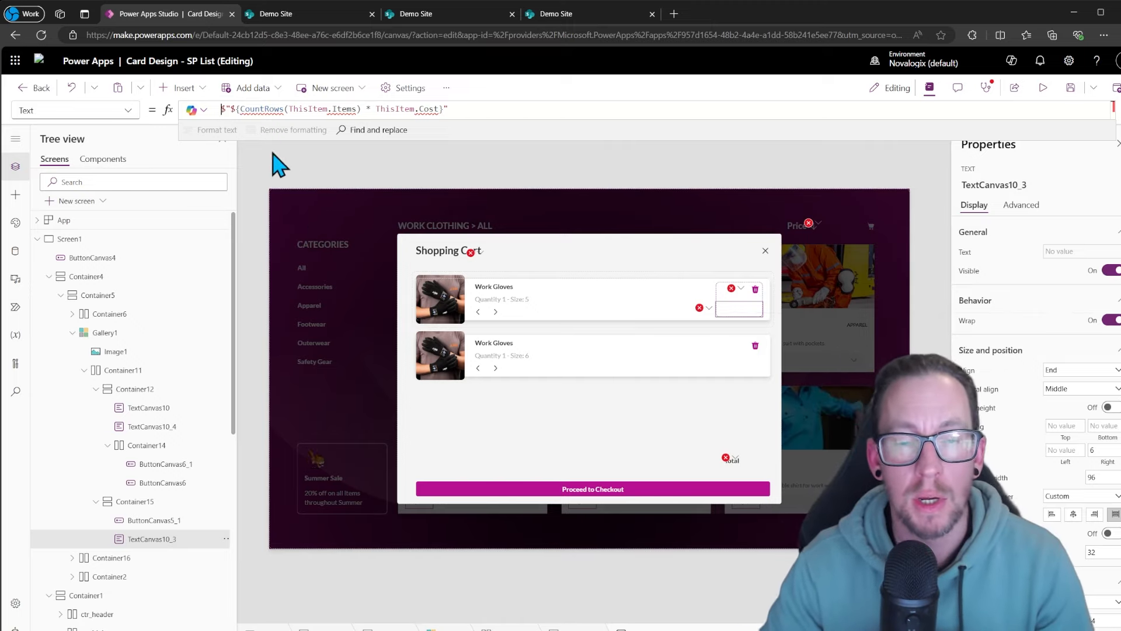
double_click(348, 109)
text(WorkItems)
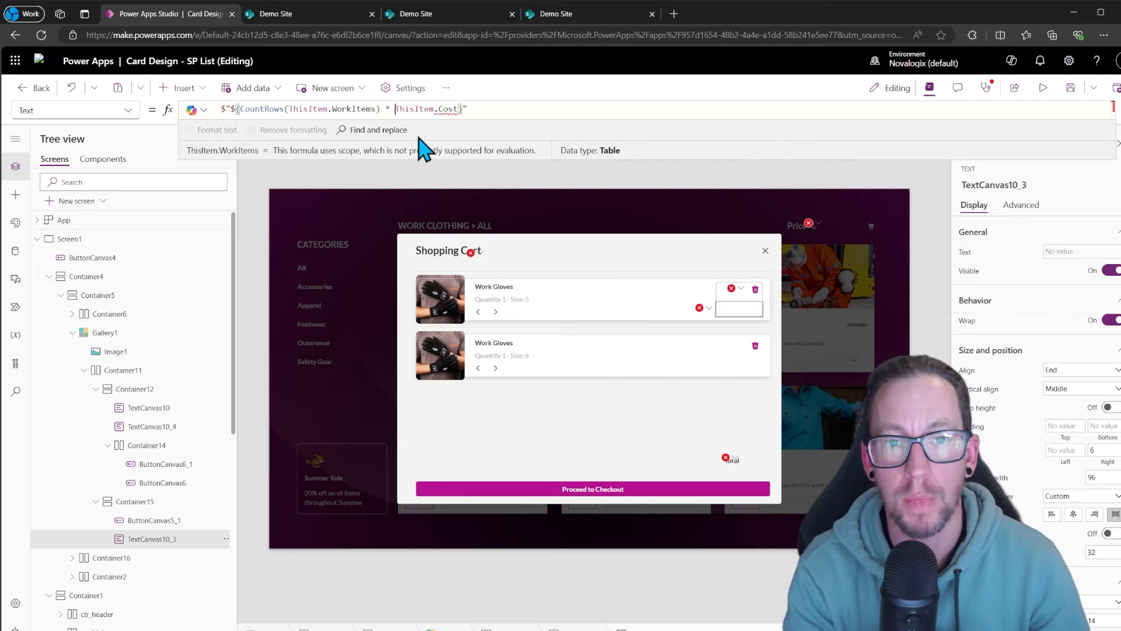
Get the price label's Cost from LookUp(WorkClothingTypes, ID = ThisItem.WorkClothingTypeID) instead of directly from ThisItem.
key(Right)
key(Right)
key(Right)
key(Right)
key(Right)
key(Right)
key(Right)
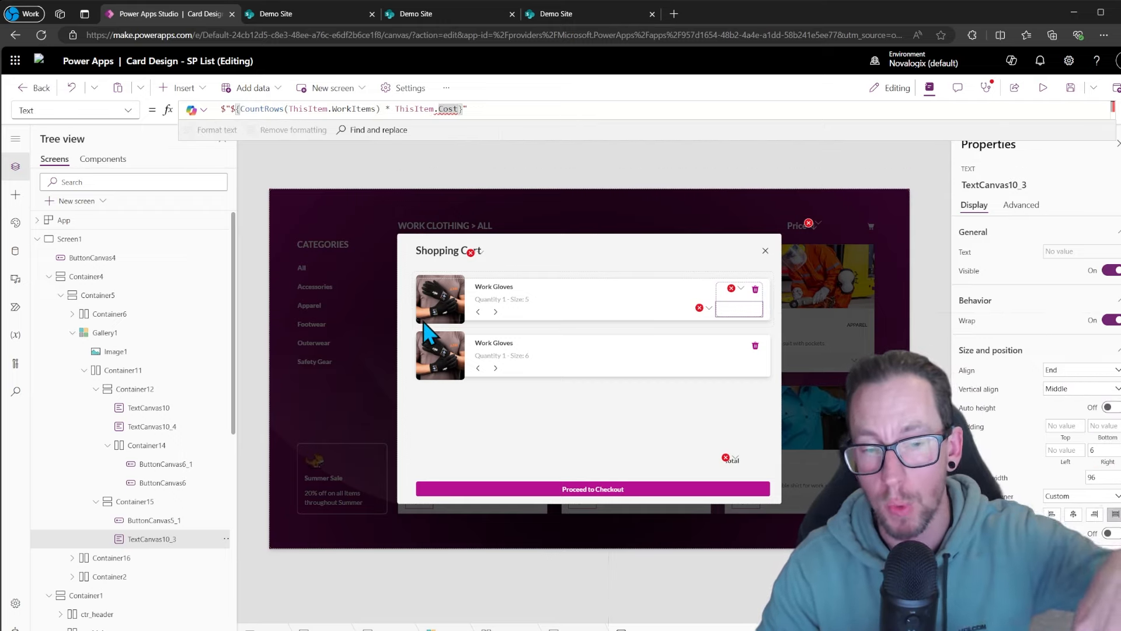
click(503, 287)
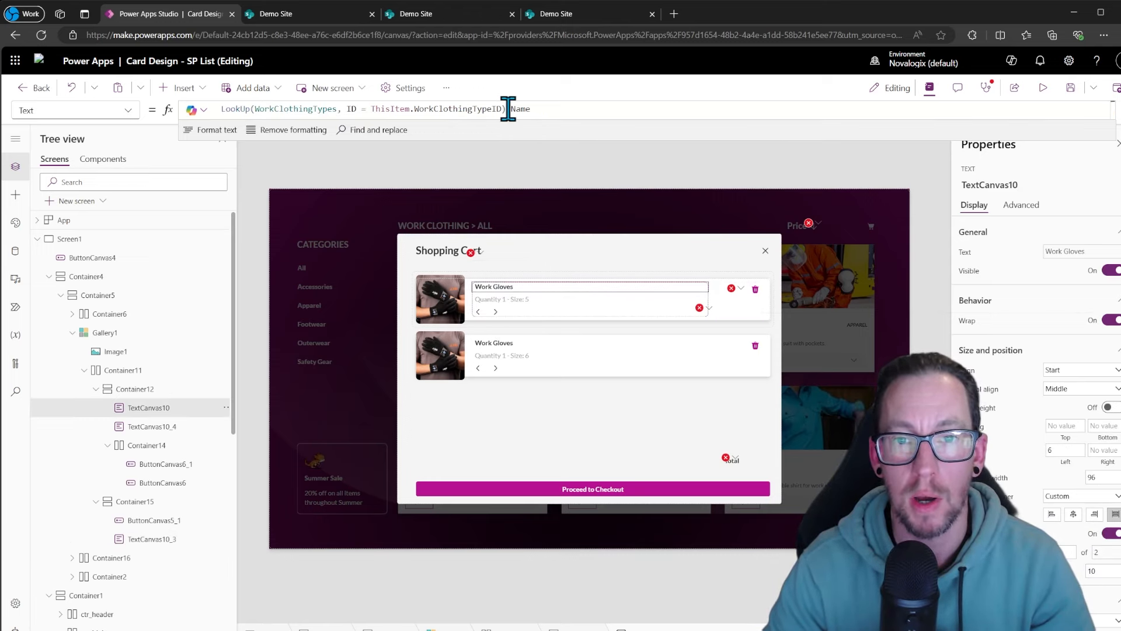
click(709, 308)
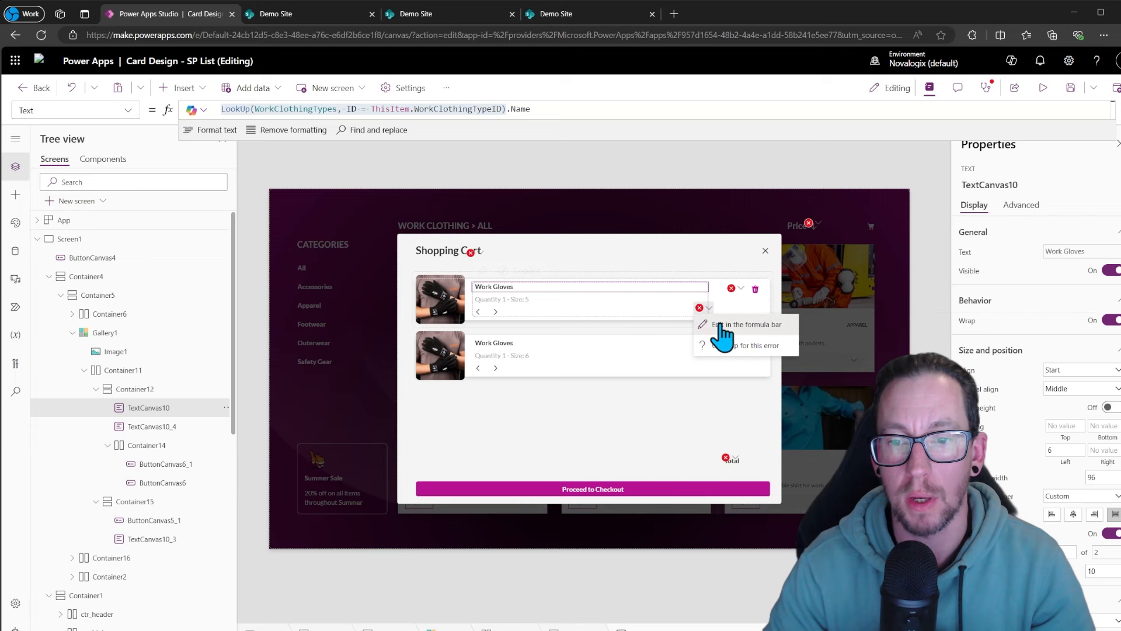
click(722, 325)
double_click(420, 109)
text(LookUp(WorkClothingTypes, ID = ThisItem.WorkClothingTypeID))
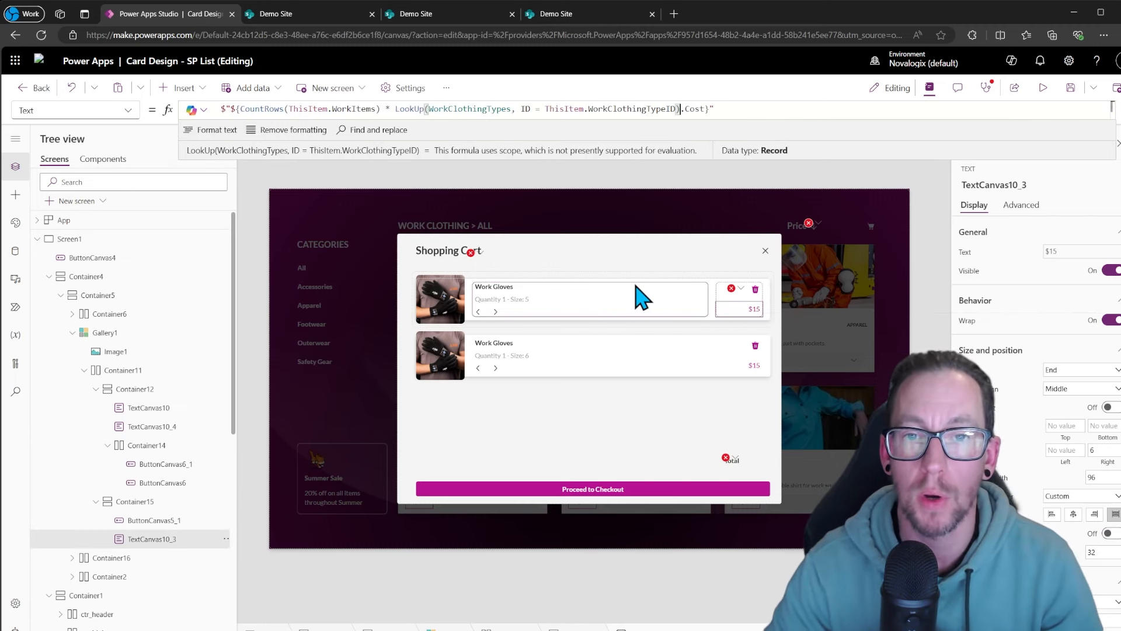
click(707, 109)
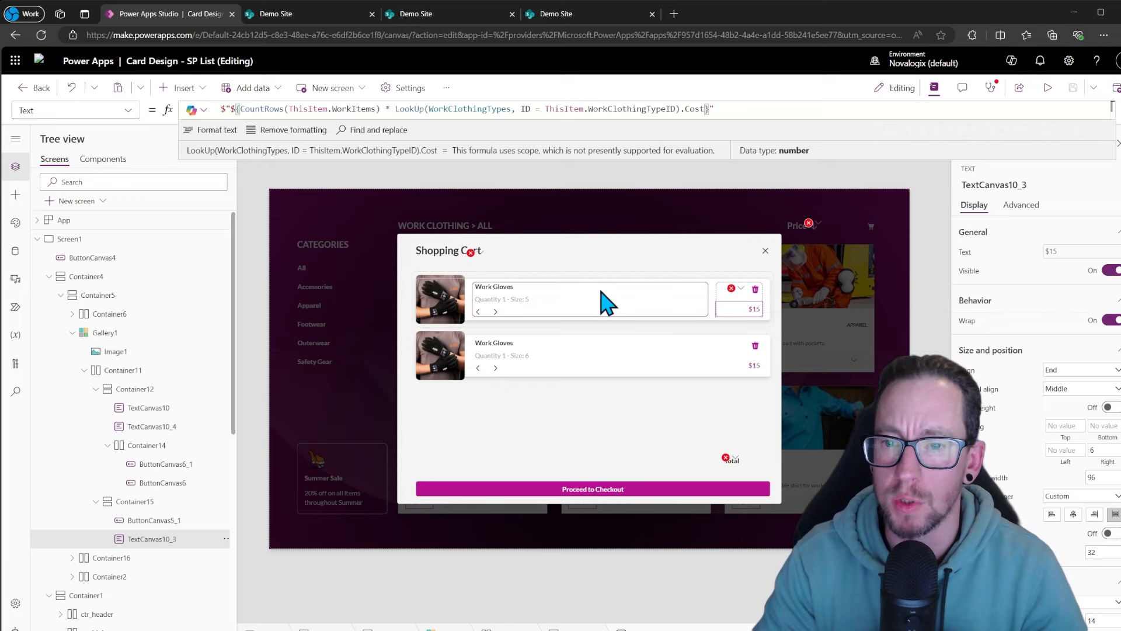
Point RemoveIf in the cart item's delete button OnSelect formula to col_userSPBasketItems.
click(730, 289)
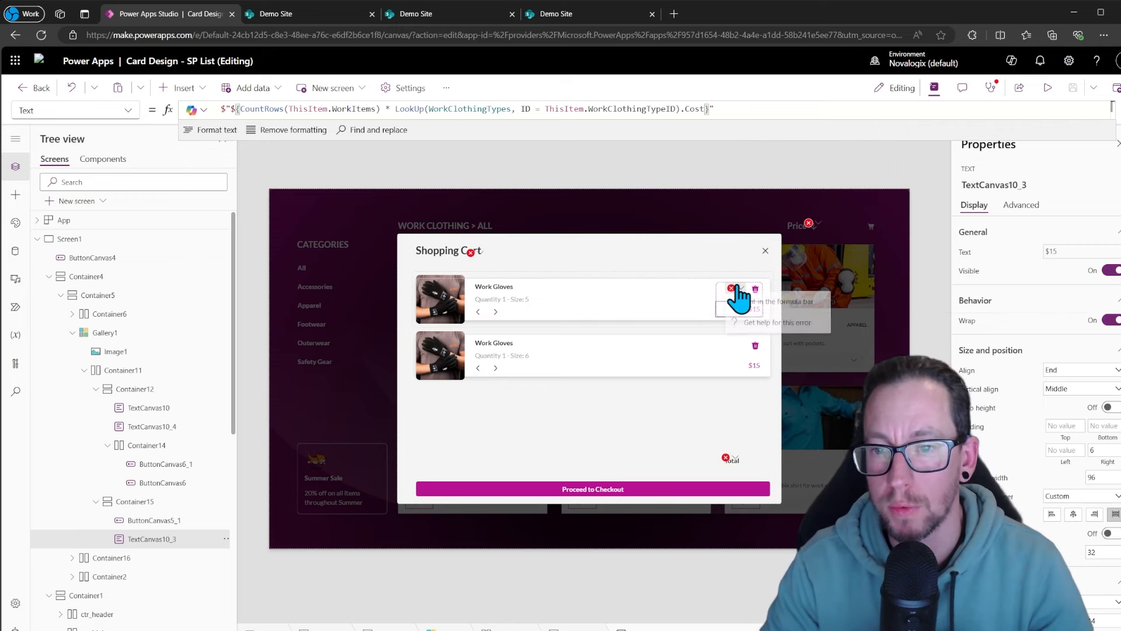
click(757, 309)
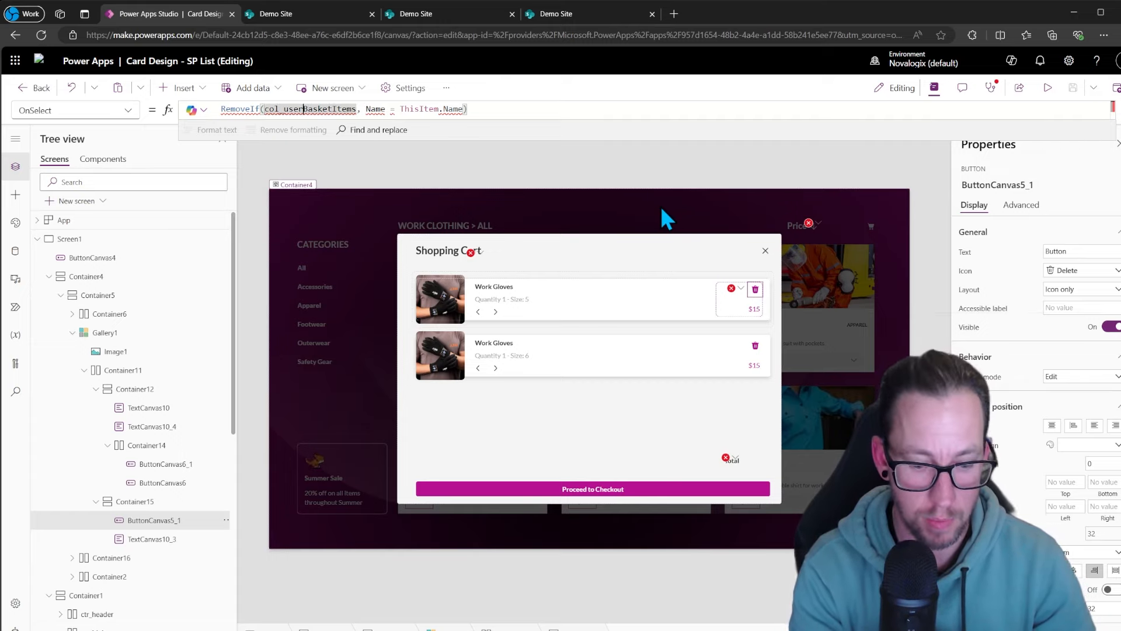
text(SP)
Change the delete button's RemoveIf condition to ID = ThisItem.ID.
key(Right)
key(Right)
key(Right)
key(Right)
key(Right)
key(Right)
key(Right)
key(Right)
key(Right)
key(Right)
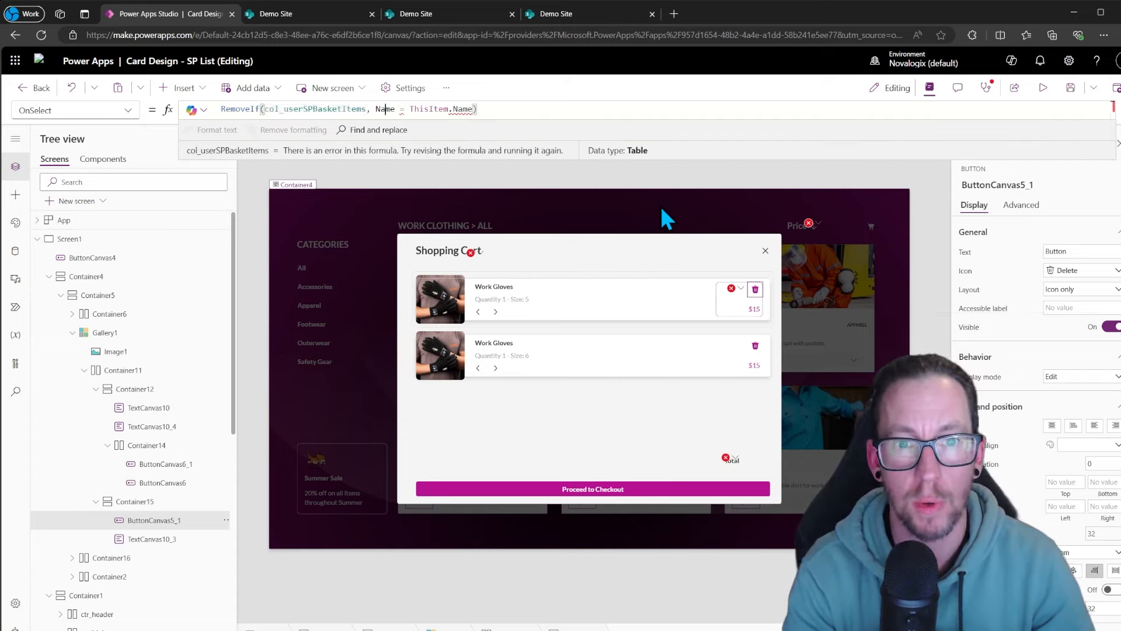
key(Right)
key(Right)
key(BackSpace)
key(BackSpace)
key(BackSpace)
key(BackSpace)
text(ID)
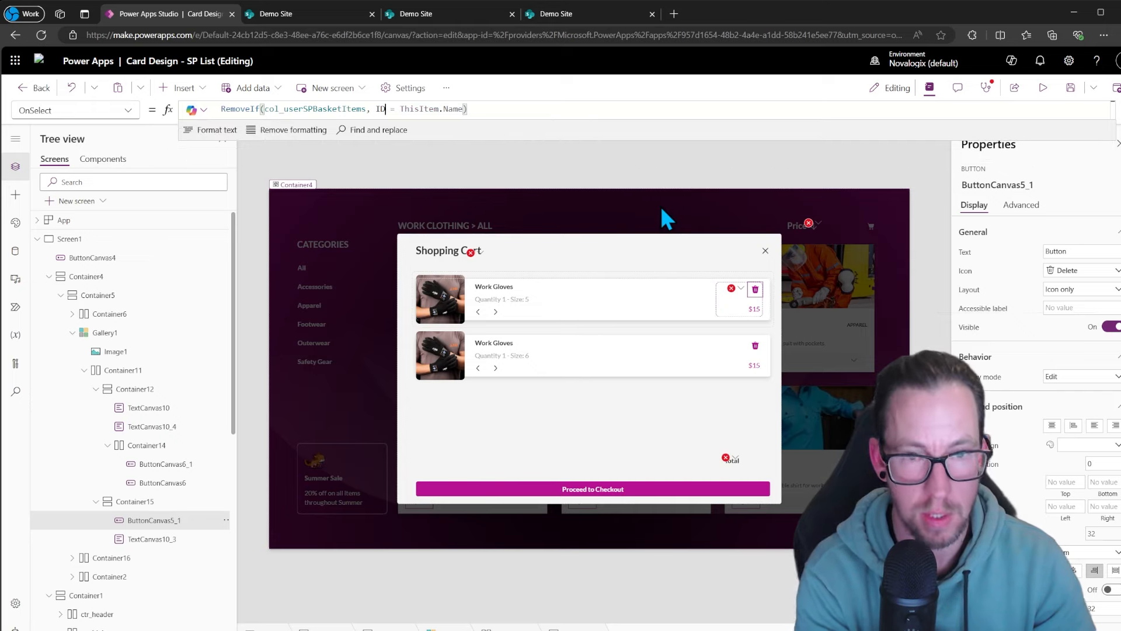
key(Right)
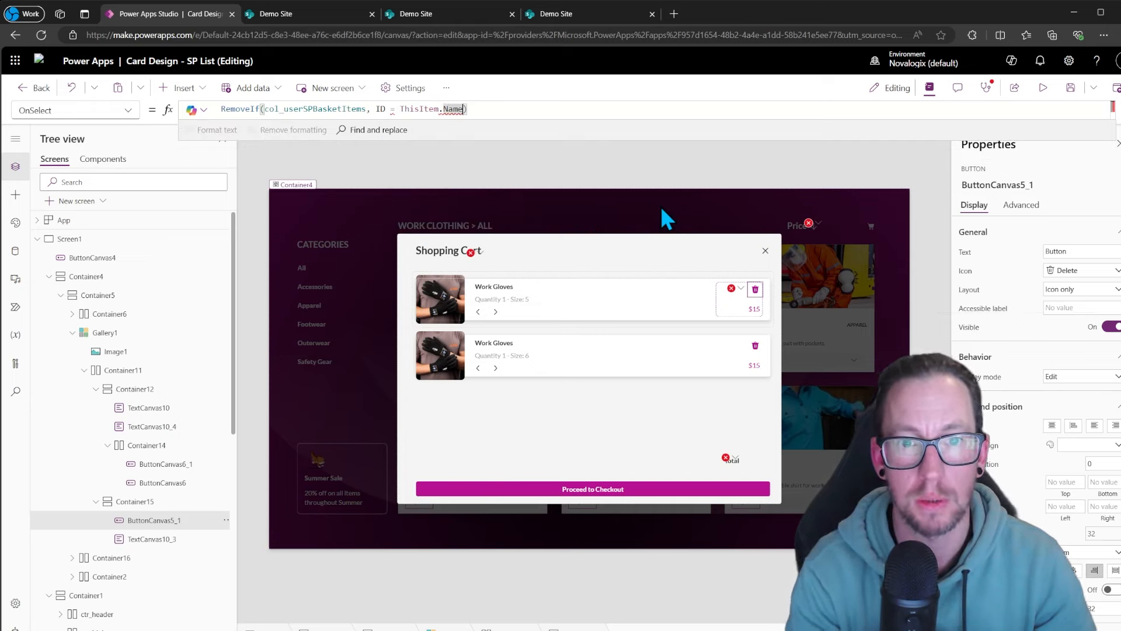
text(ID)
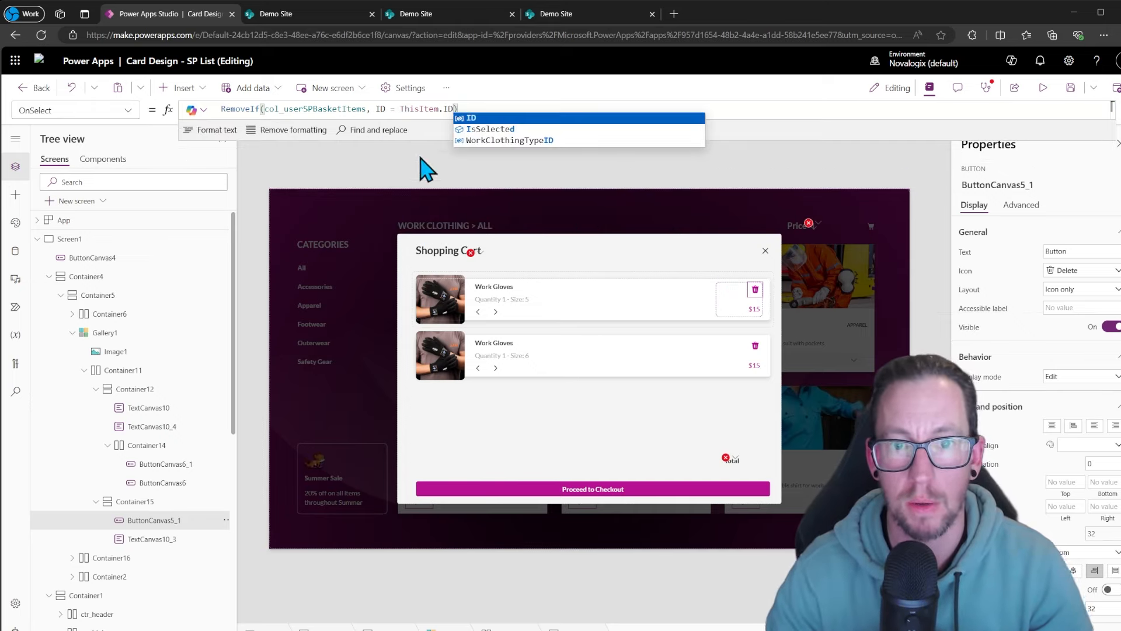
click(460, 116)
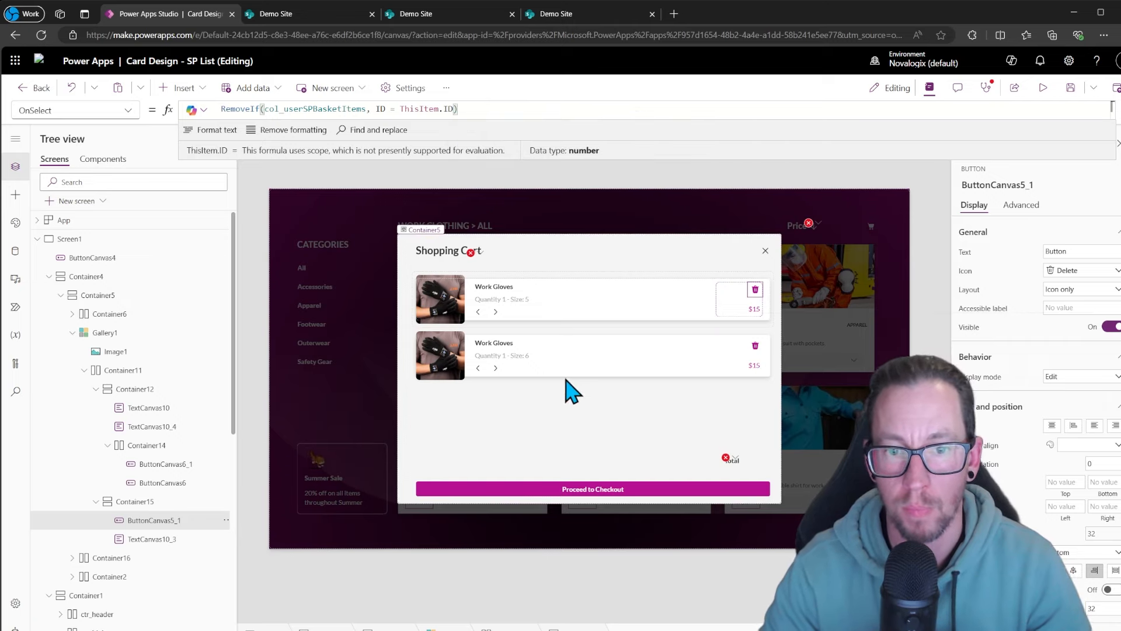
Test the cart by adding two size 5 gloves and two size 6 gloves, removing one size 6, and closing the cart.
alt+click(495, 311)
alt+click(495, 312)
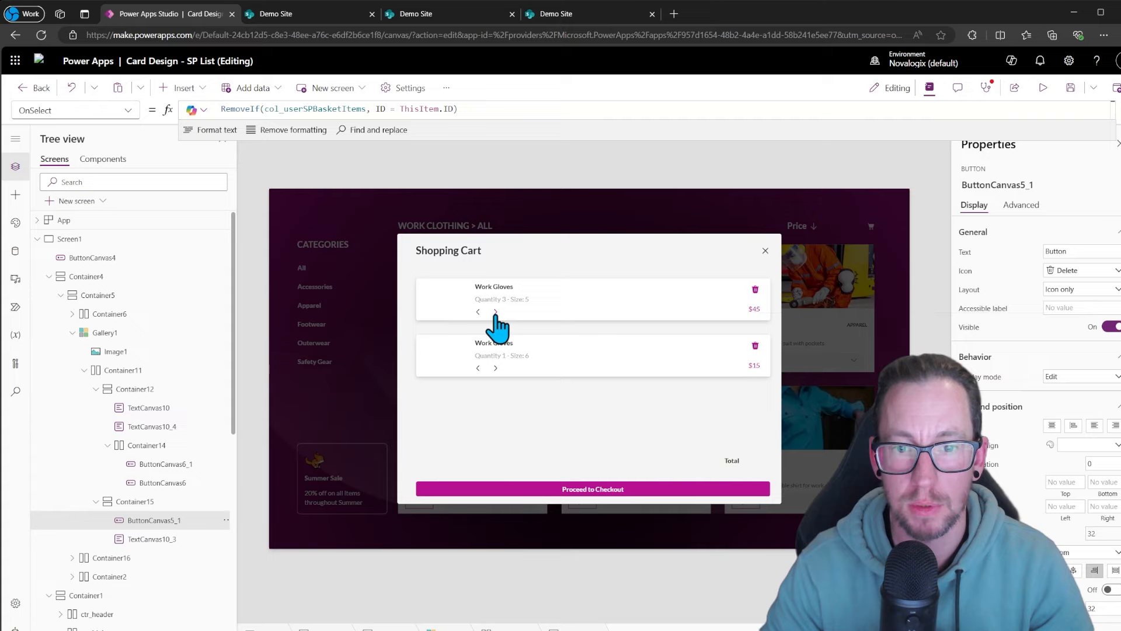
alt+click(495, 368)
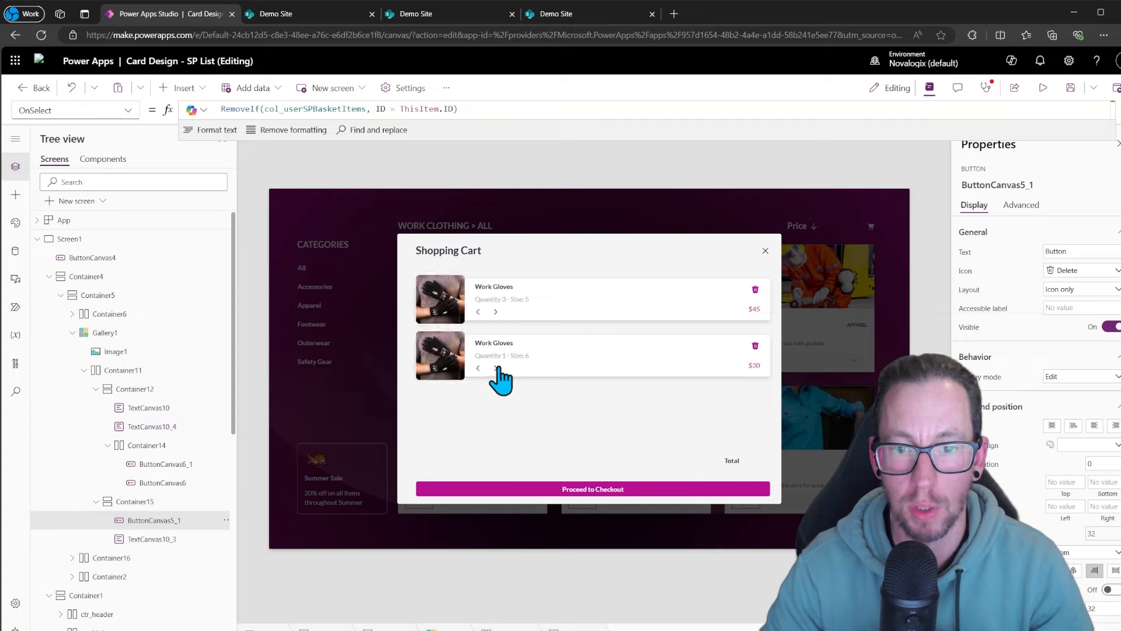
alt+click(496, 368)
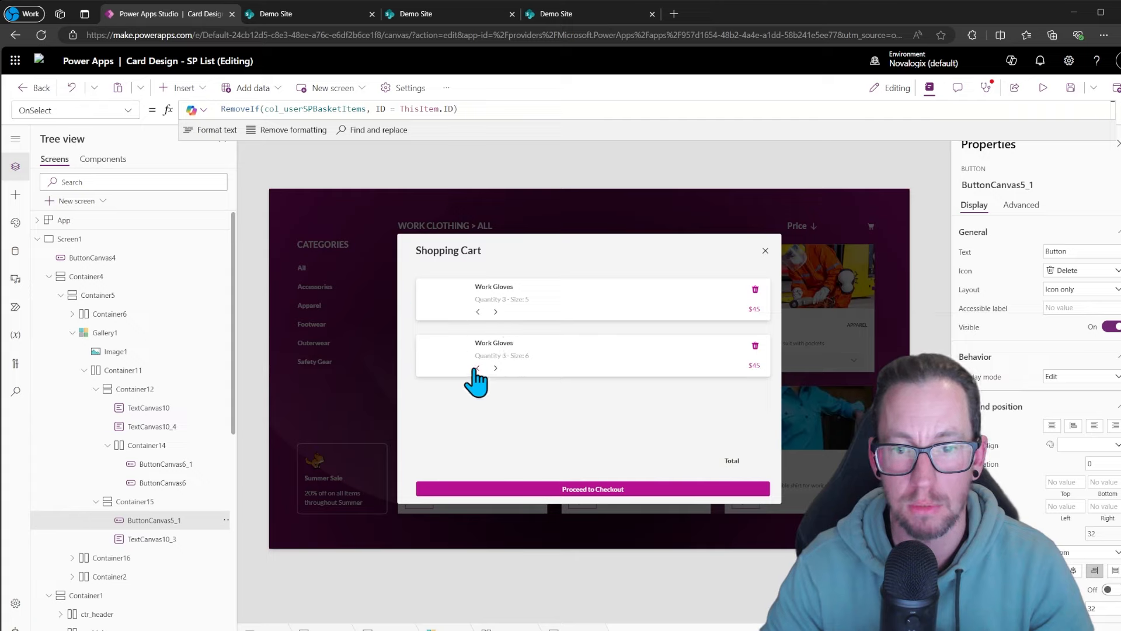
alt+click(477, 367)
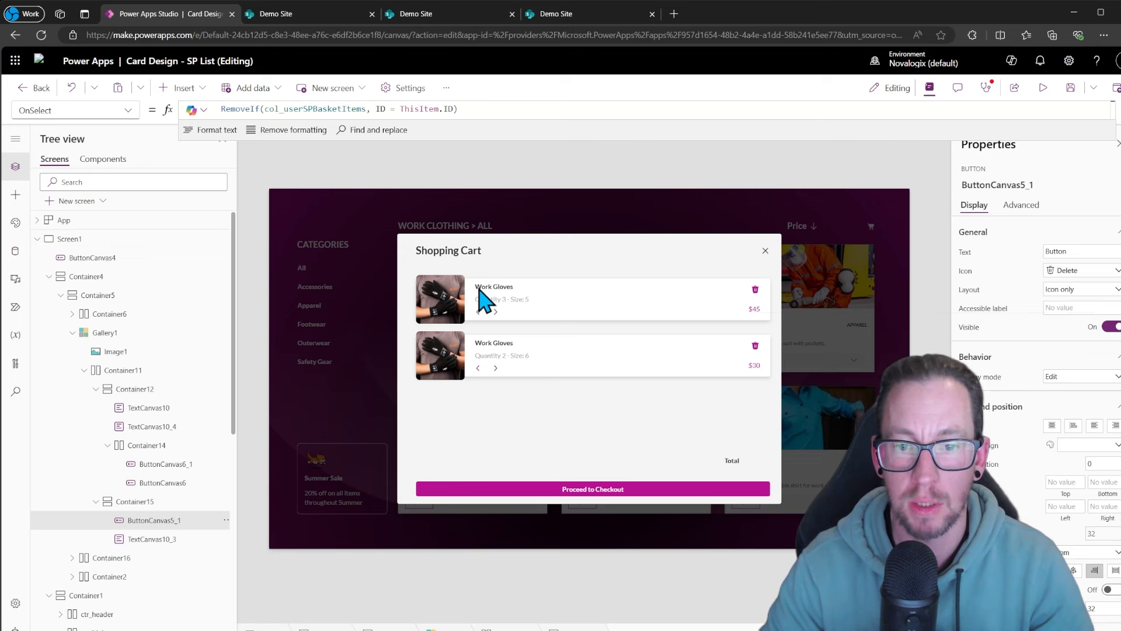
alt+click(766, 252)
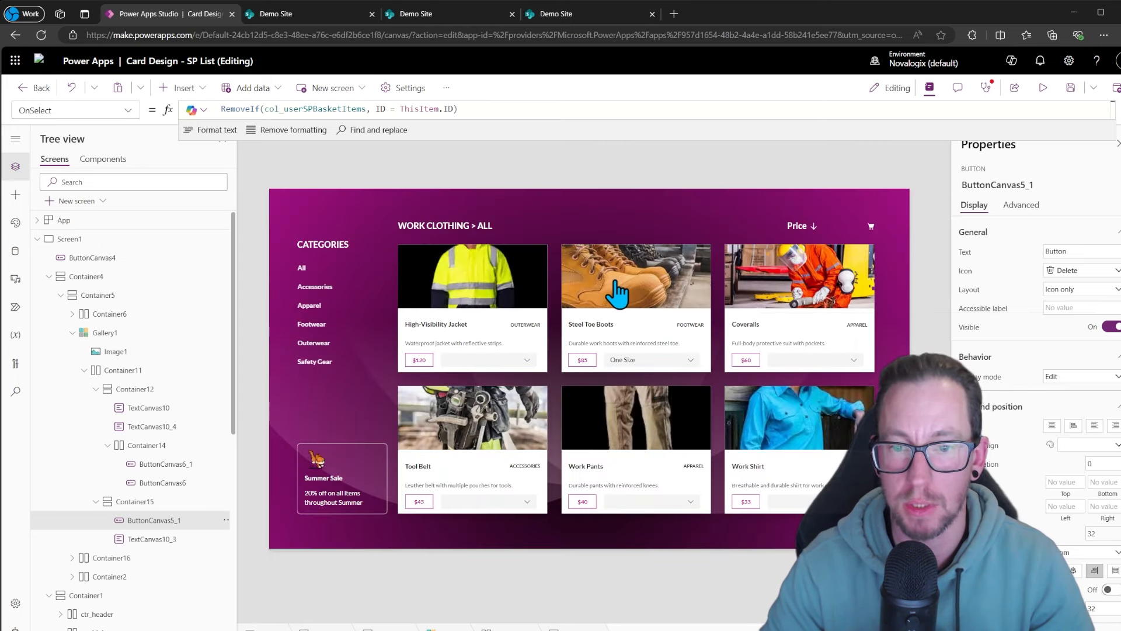
Open the shopping cart and remove the Steel Toe Boots item.
alt+click(871, 226)
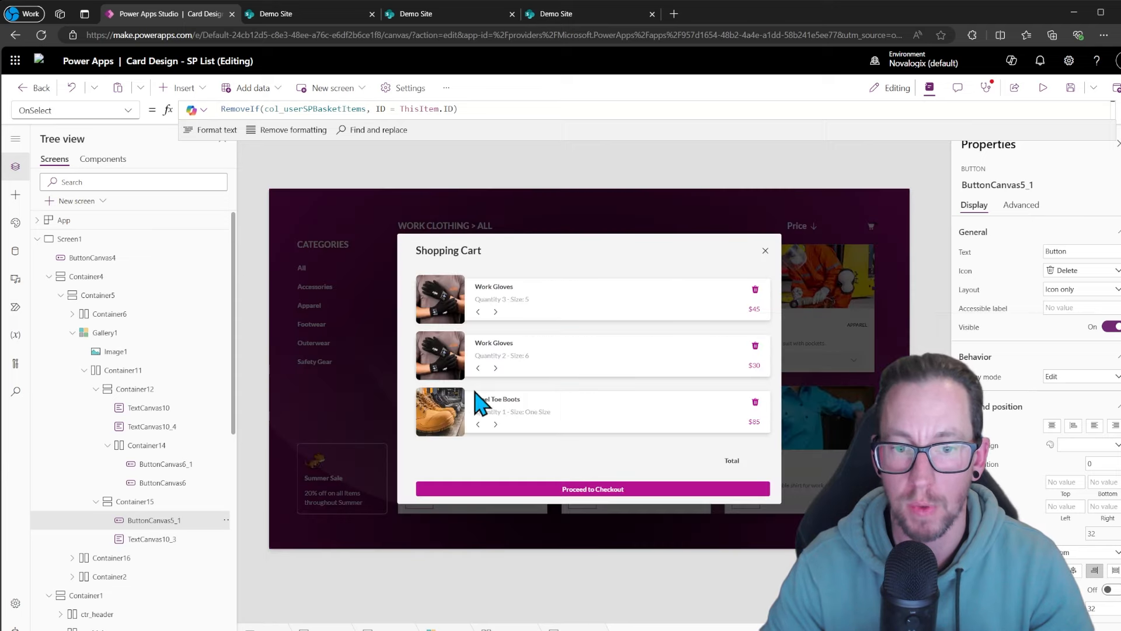
alt+click(754, 403)
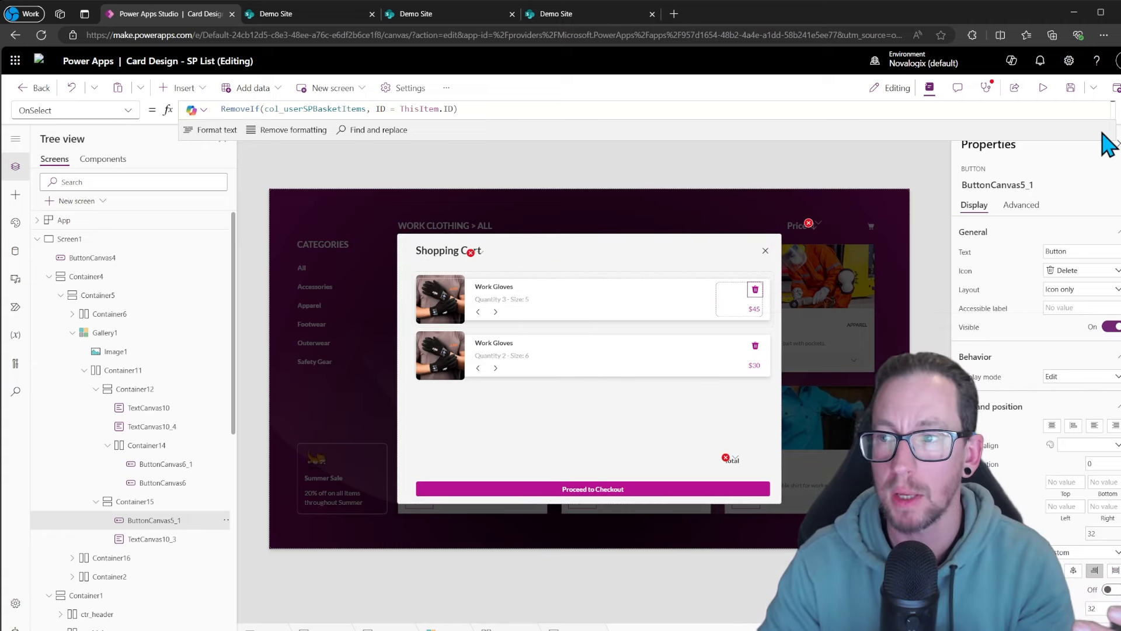
click(784, 279)
Close the shopping cart and move the product card's count badge to the image's upper-right corner, at about X 292, Y 28.
click(470, 253)
click(490, 268)
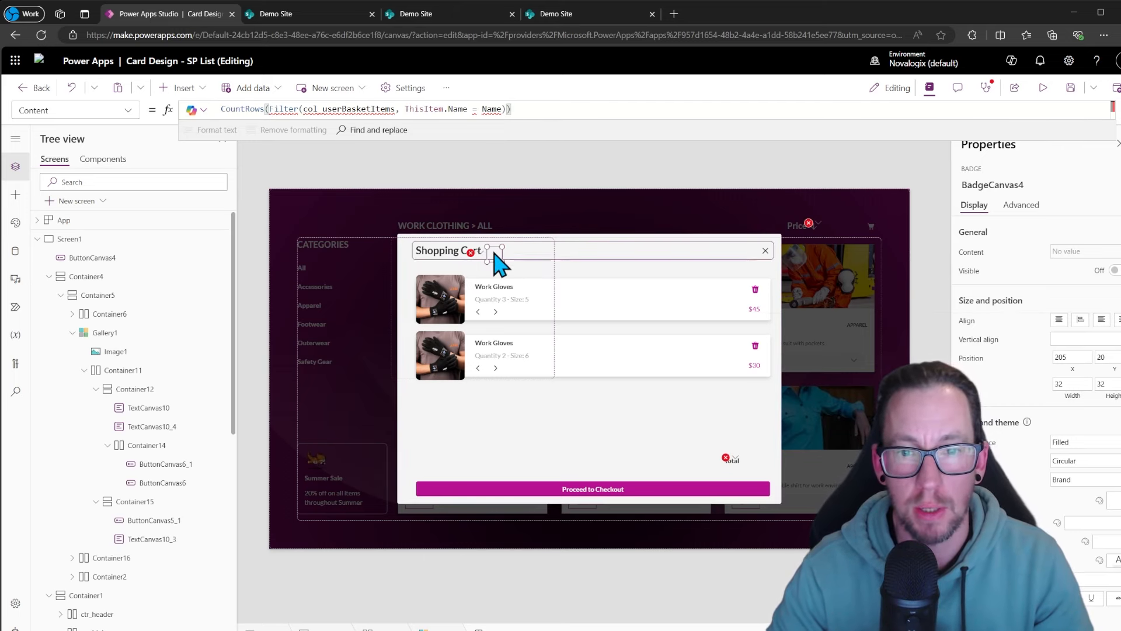
alt+click(769, 257)
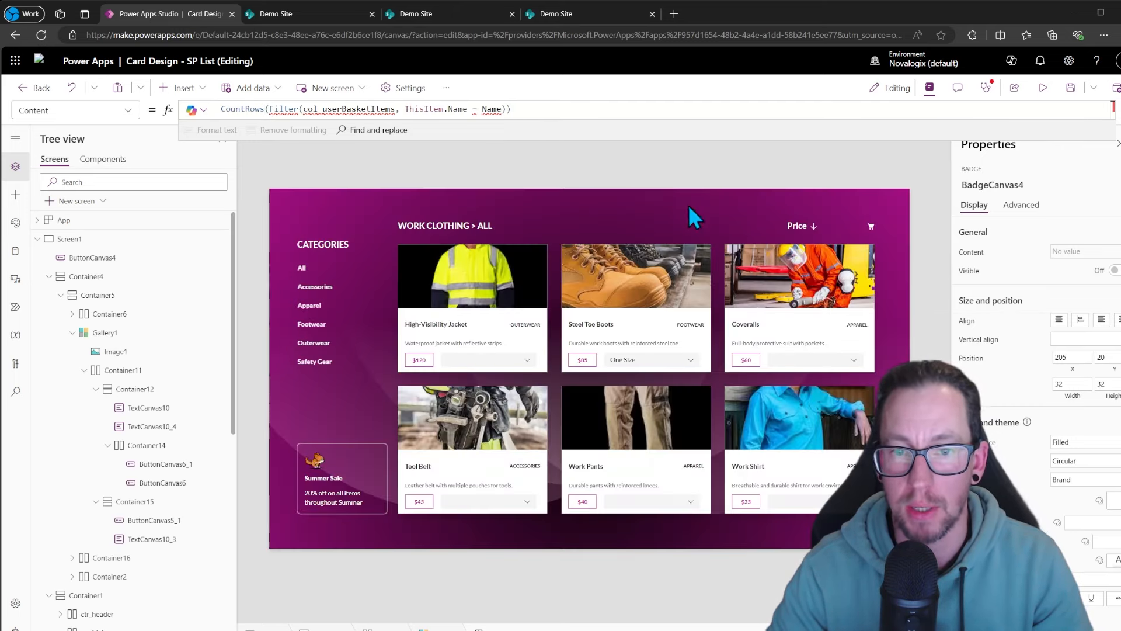
drag(489, 254, 535, 258)
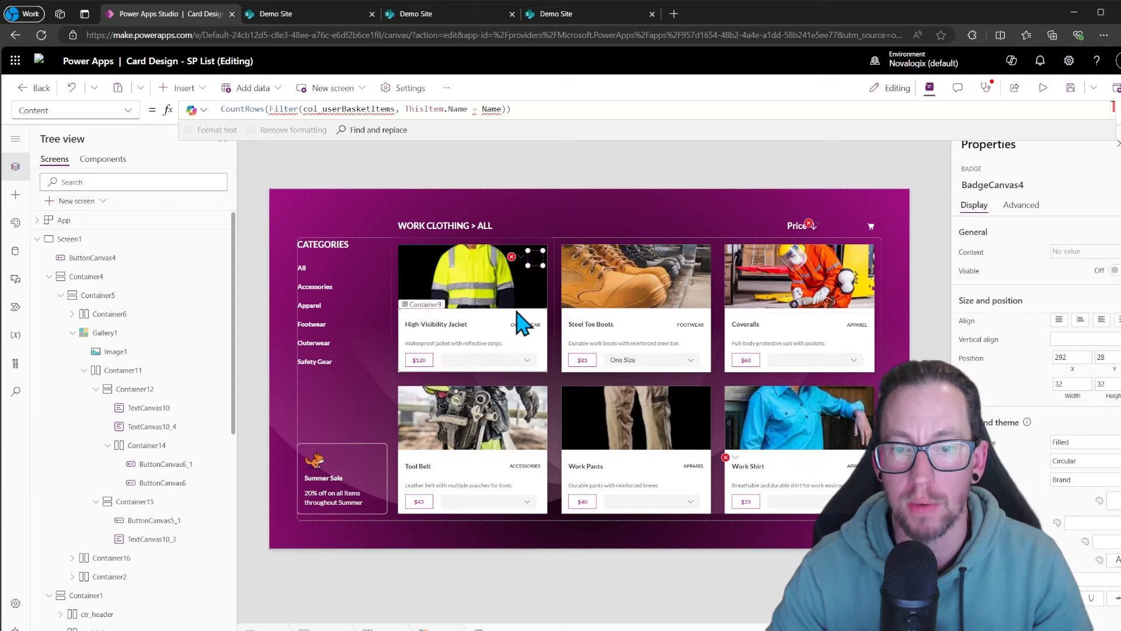
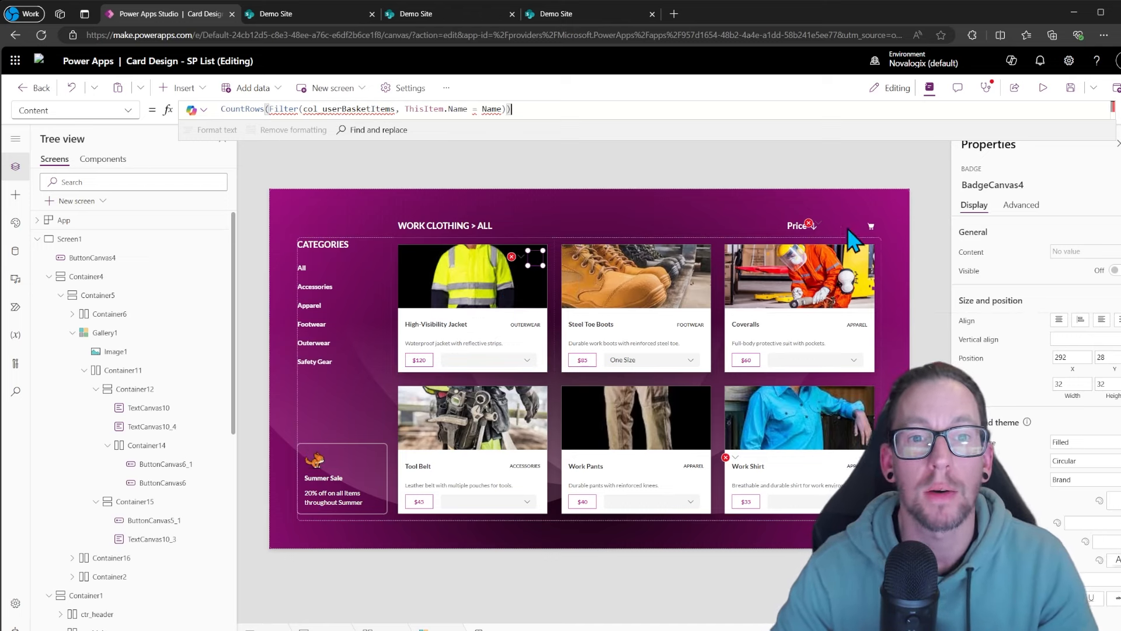
Point the Filter in the badge's Content formula to col_userSPBasketItems.
click(396, 109)
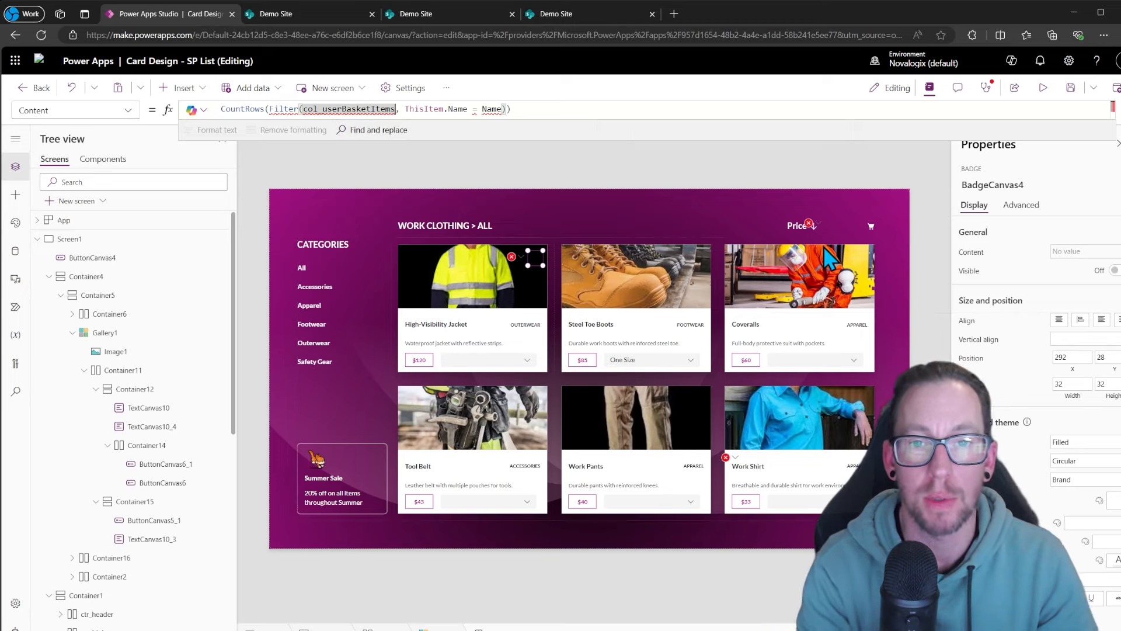
key(BackSpace)
key(BackSpace)
key(BackSpace)
key(BackSpace)
key(BackSpace)
key(BackSpace)
key(BackSpace)
key(BackSpace)
key(BackSpace)
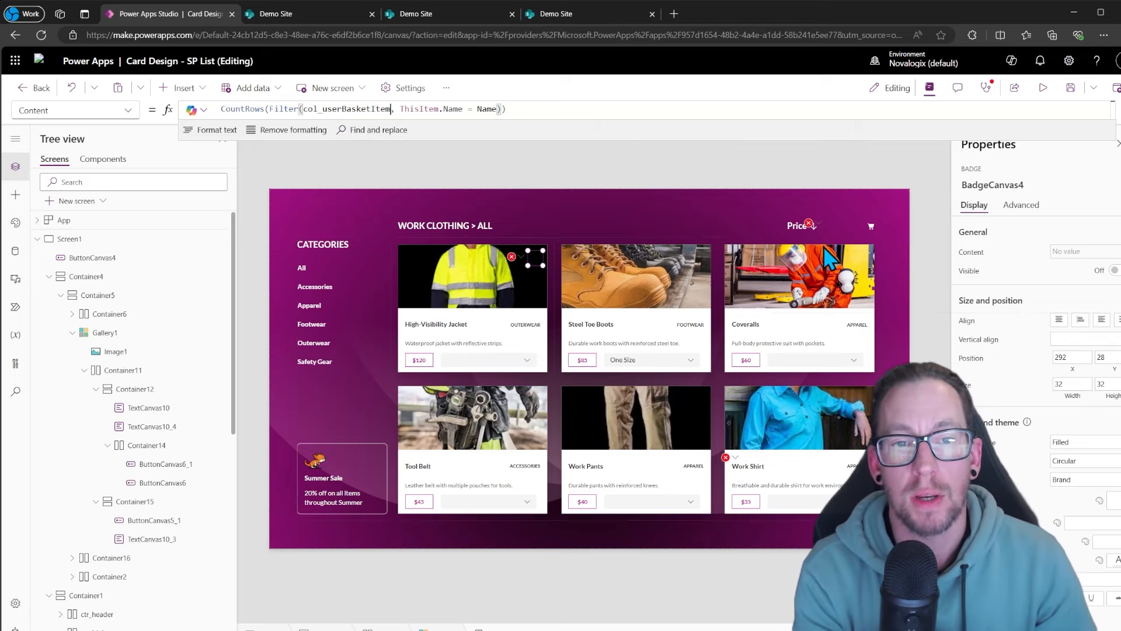
key(BackSpace)
key(BackSpace)
key(BackSpace)
key(BackSpace)
key(BackSpace)
key(BackSpace)
key(BackSpace)
key(BackSpace)
key(BackSpace)
key(BackSpace)
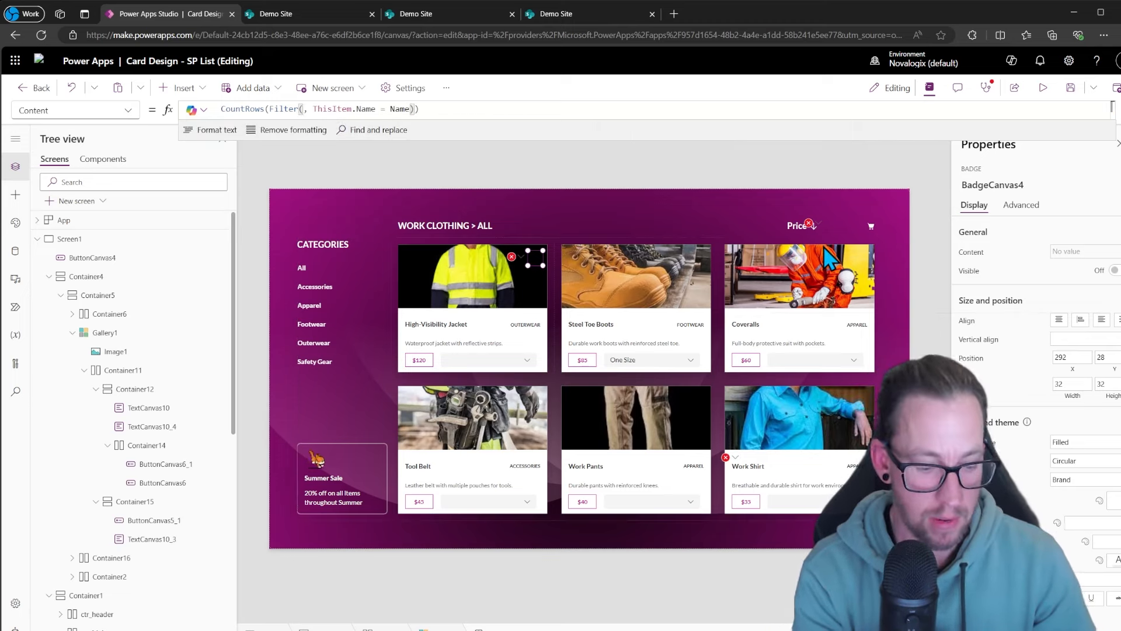
key(ctrl+z)
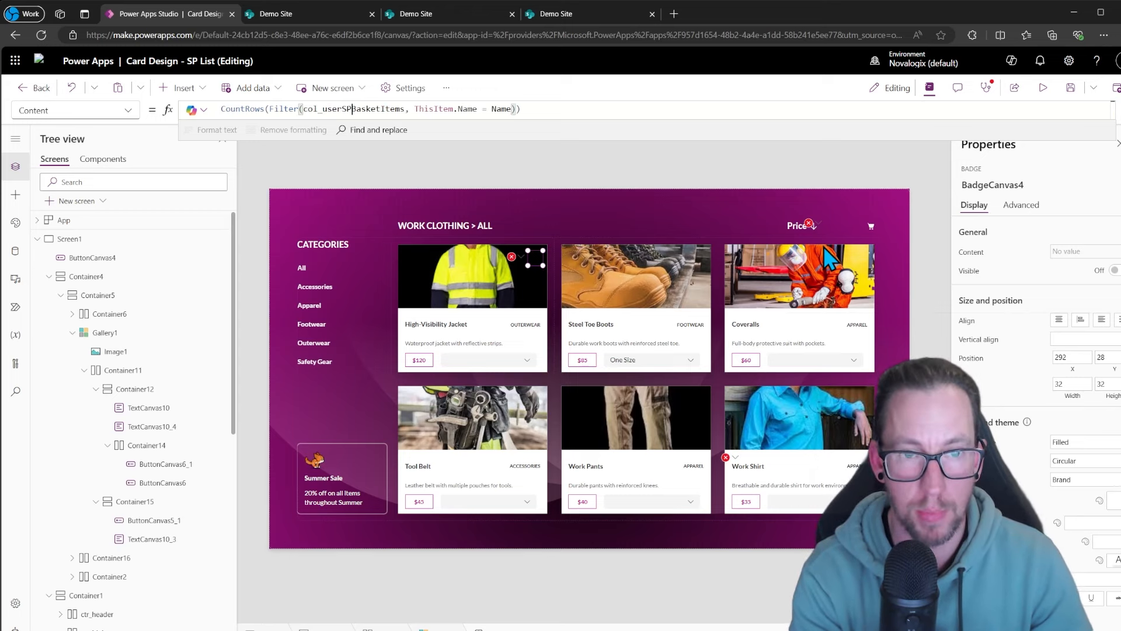
text(SP)
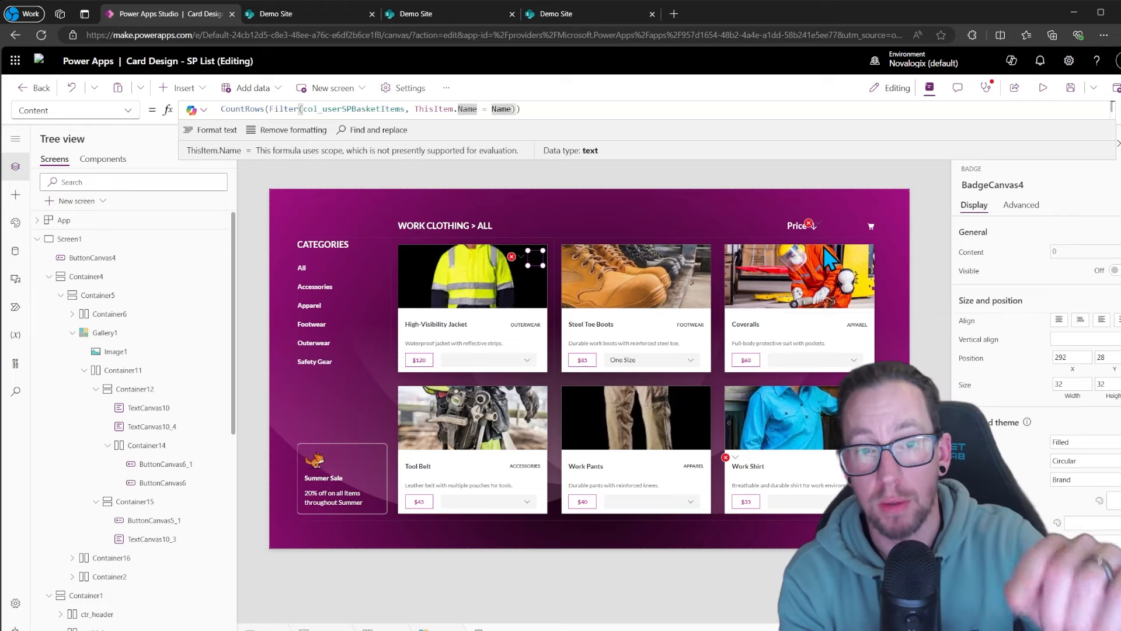
Change the Filter condition in the badge's Content formula to ThisItem.ID = WorkClothingTypeID.
key(BackSpace)
key(BackSpace)
key(BackSpace)
text(ID)
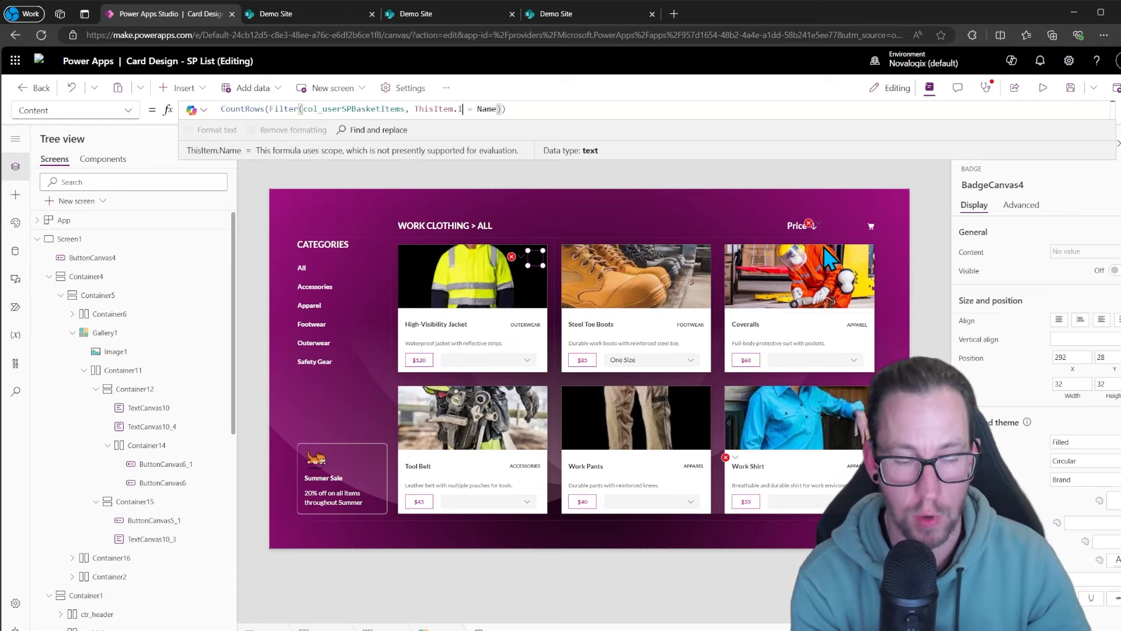
key(Right)
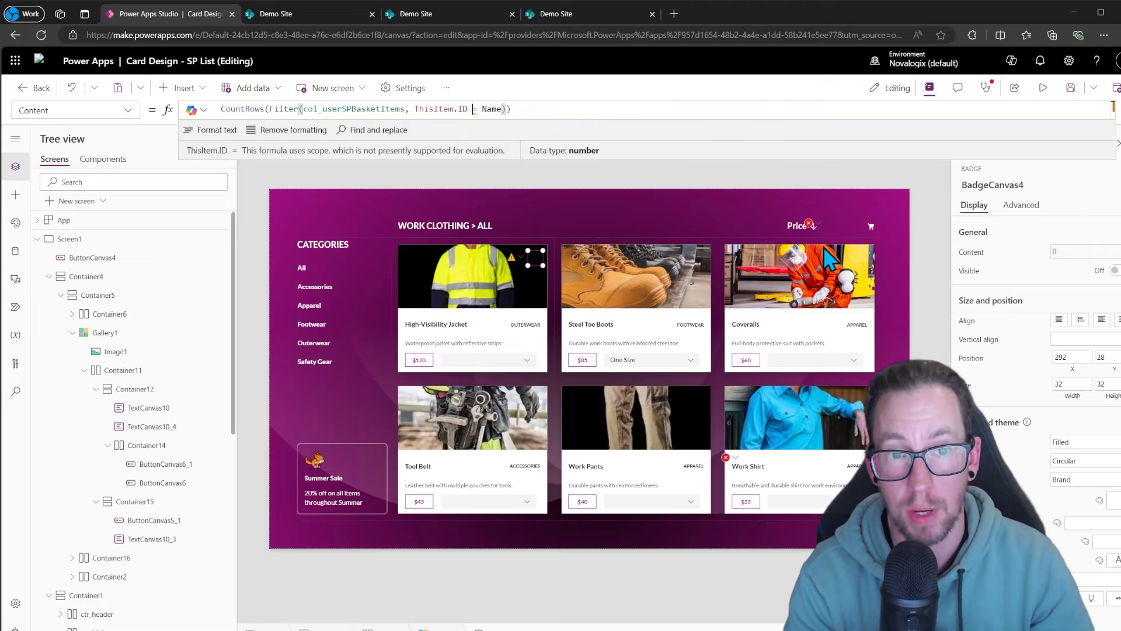
key(Right)
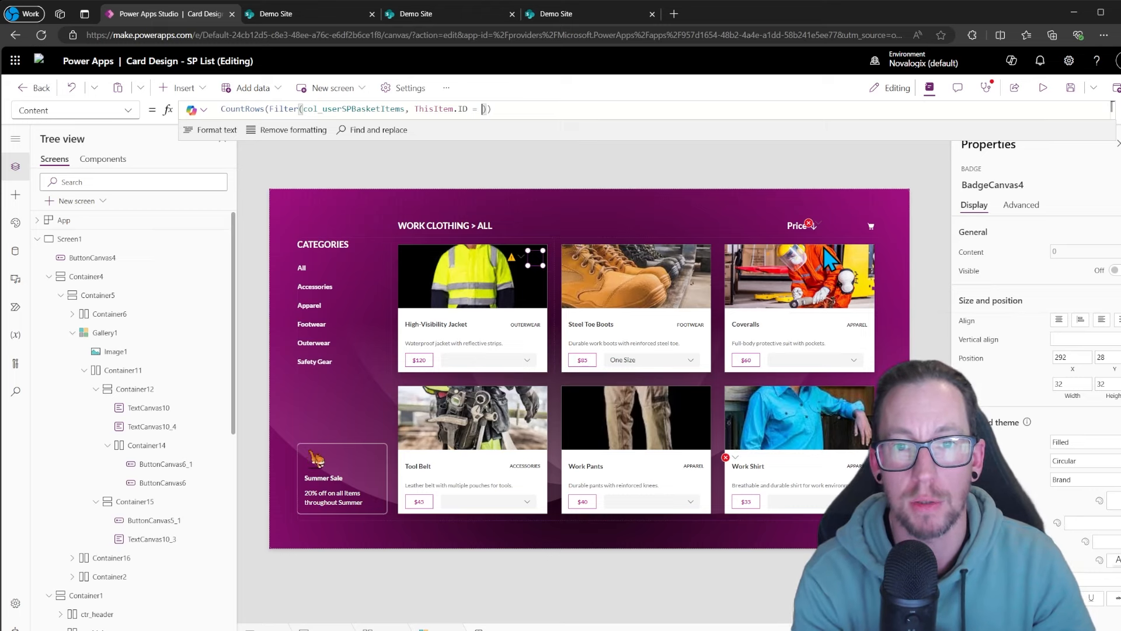
text(Wo)
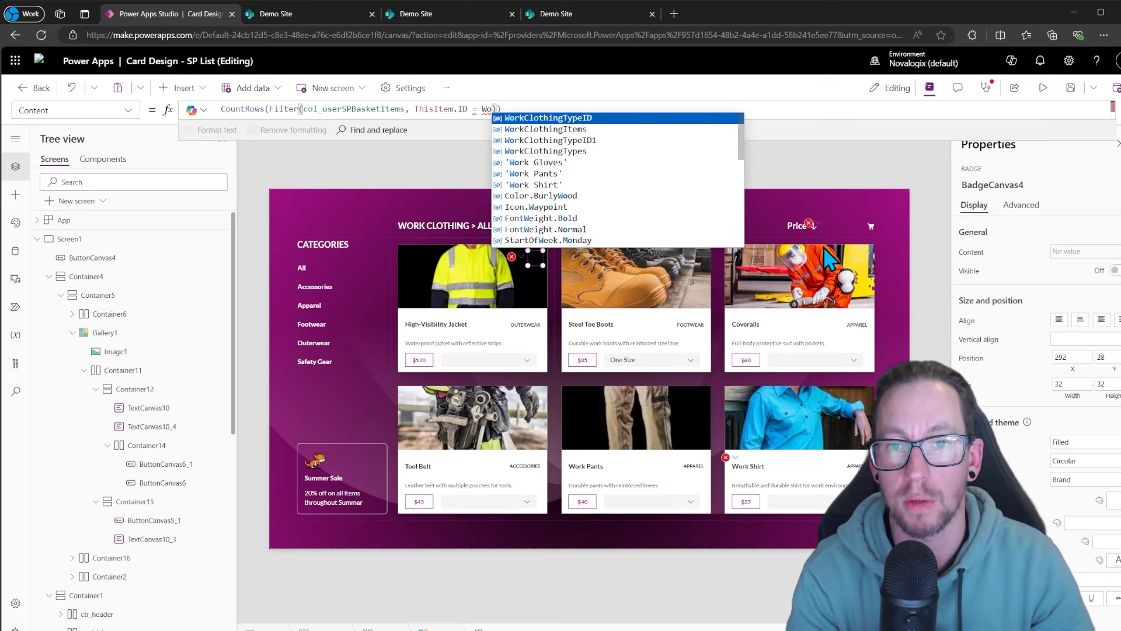
key(Tab)
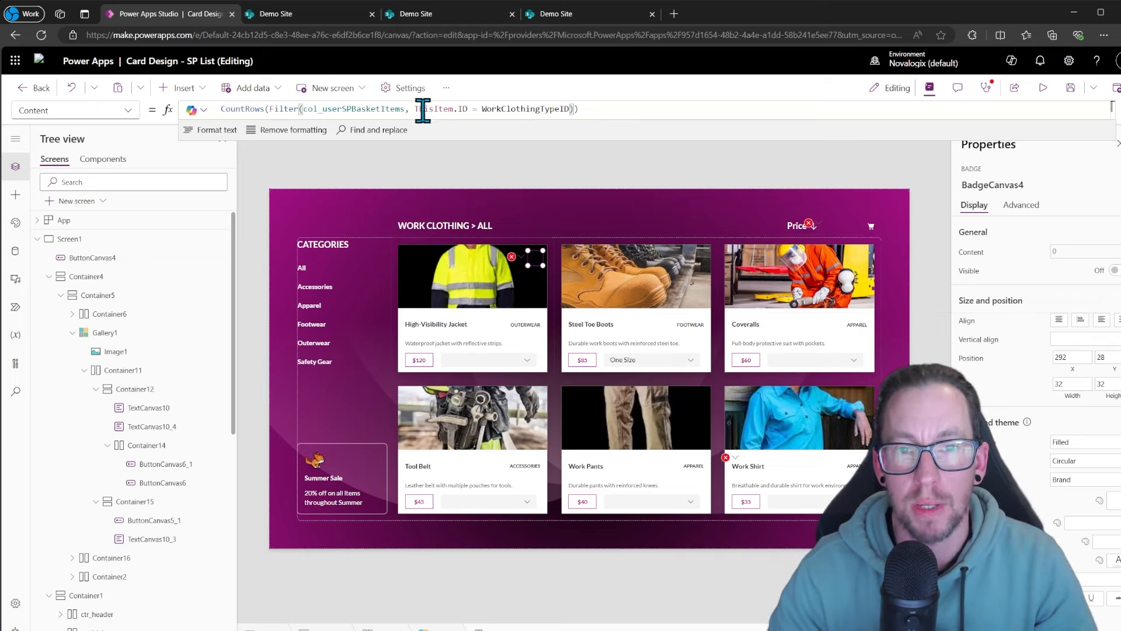
key(End)
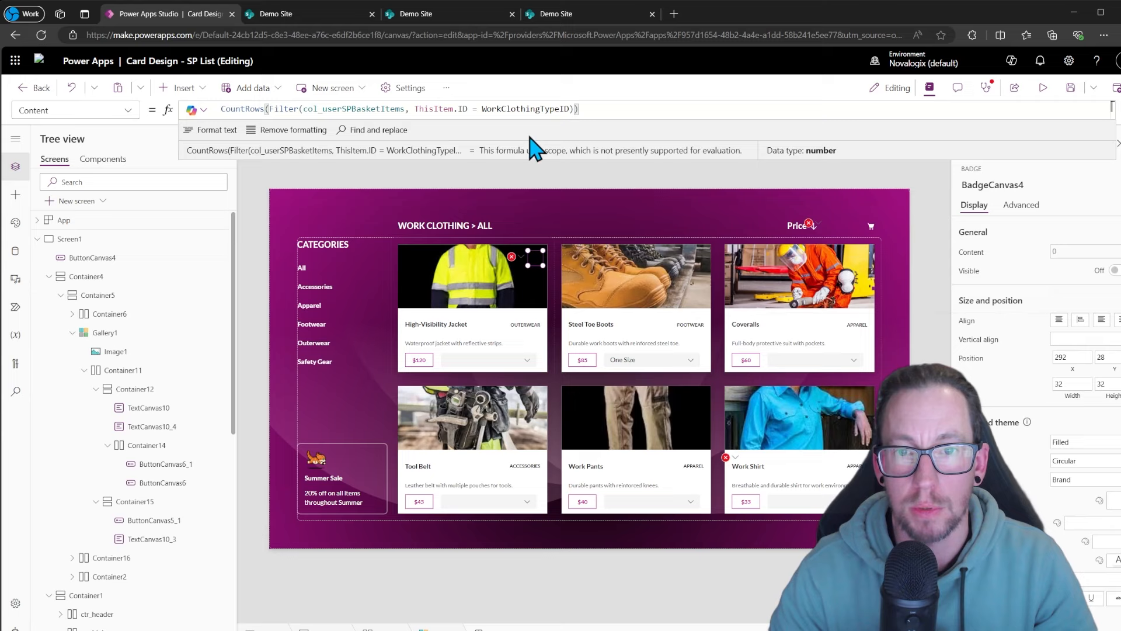
Copy the complete CountRows formula from the badge's Content property.
double_click(534, 110)
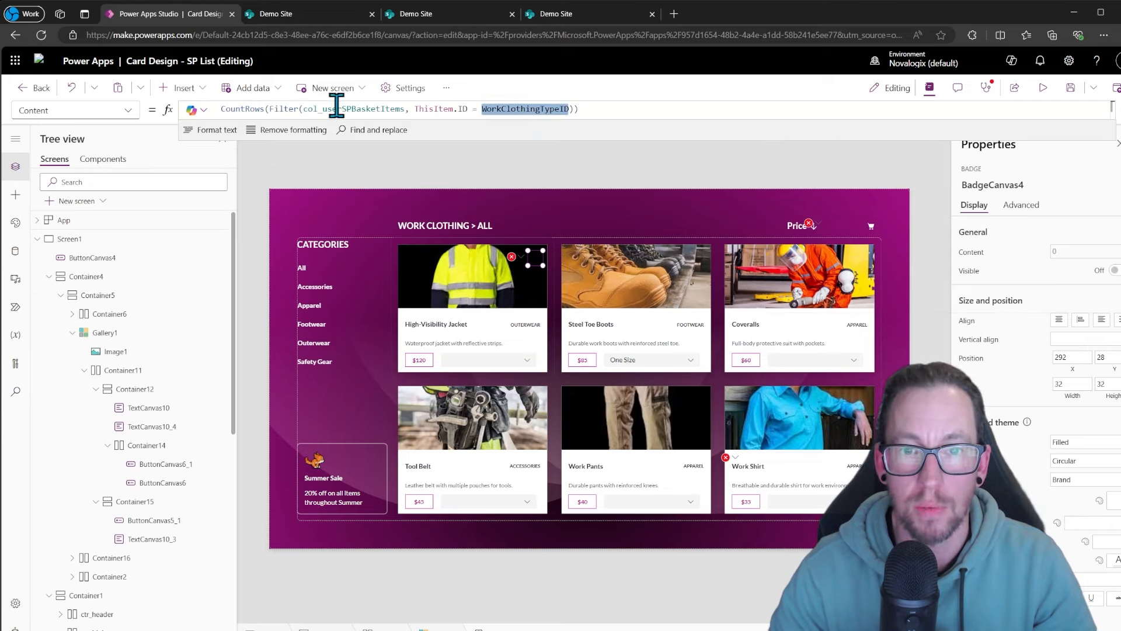
click(603, 108)
key(ctrl+a)
key(ctrl+c)
key(BackSpace)
key(ctrl+v)
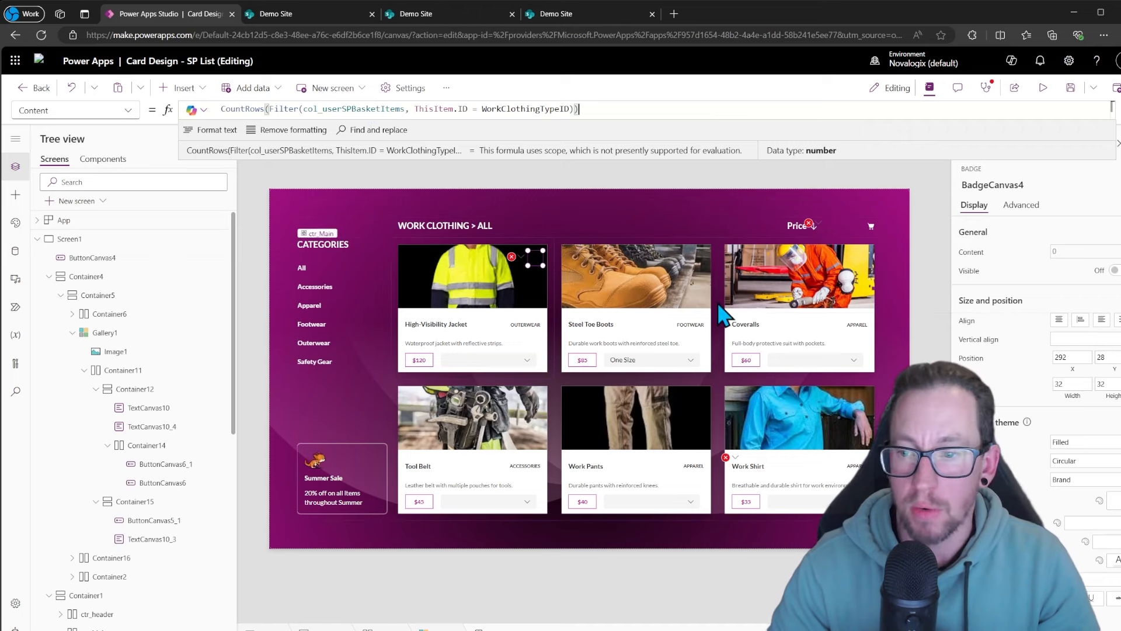
click(523, 259)
click(531, 271)
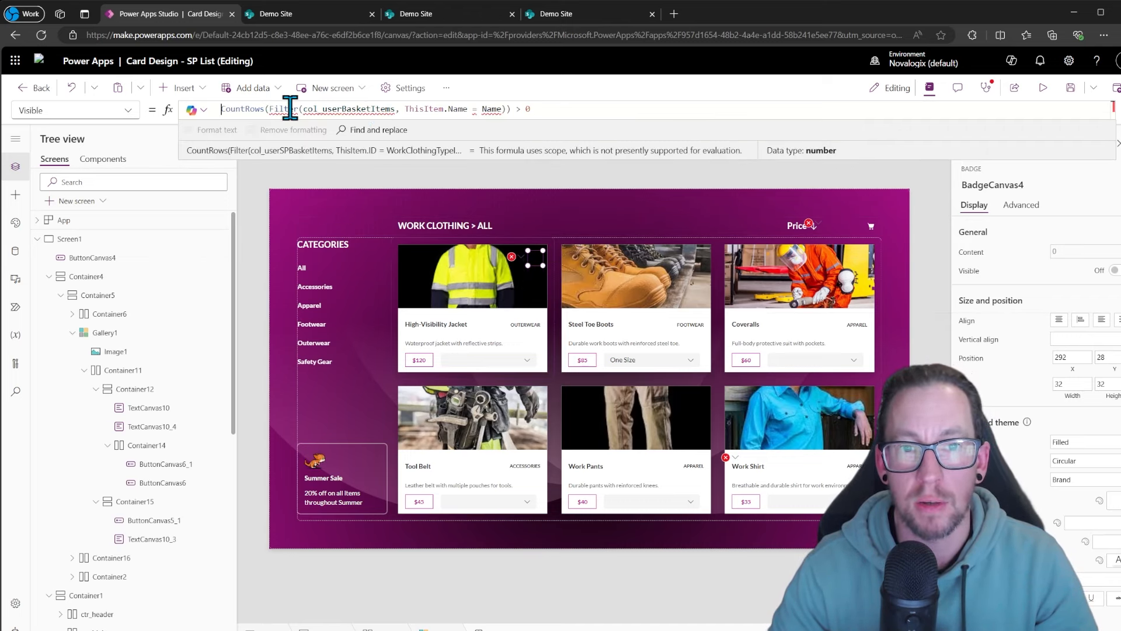
mouse_move(290, 109)
click(521, 257)
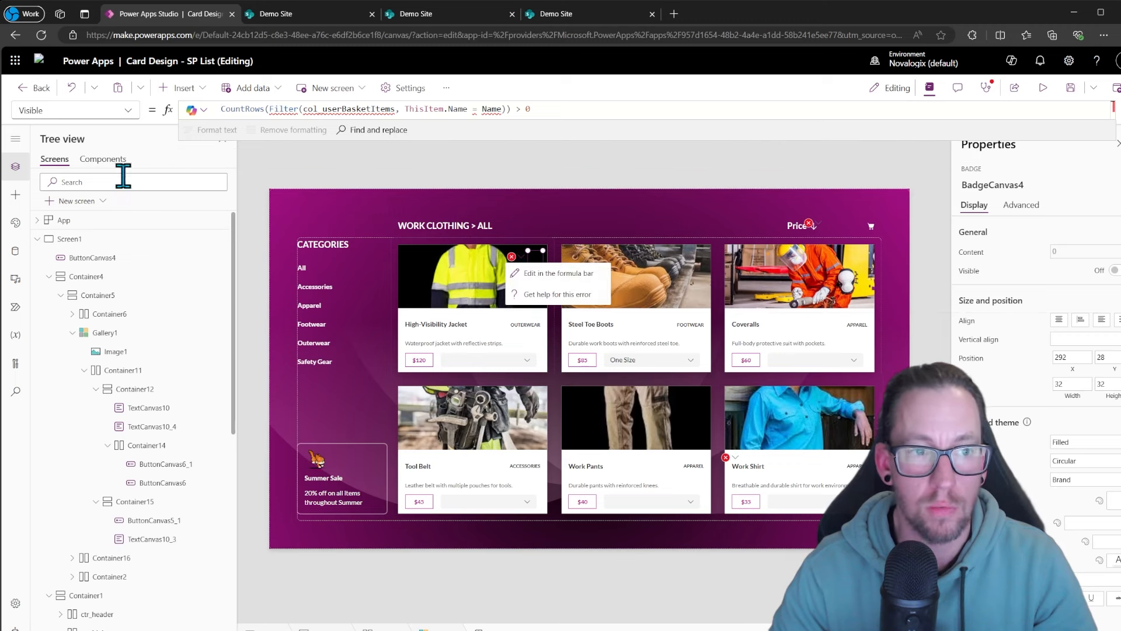
click(126, 111)
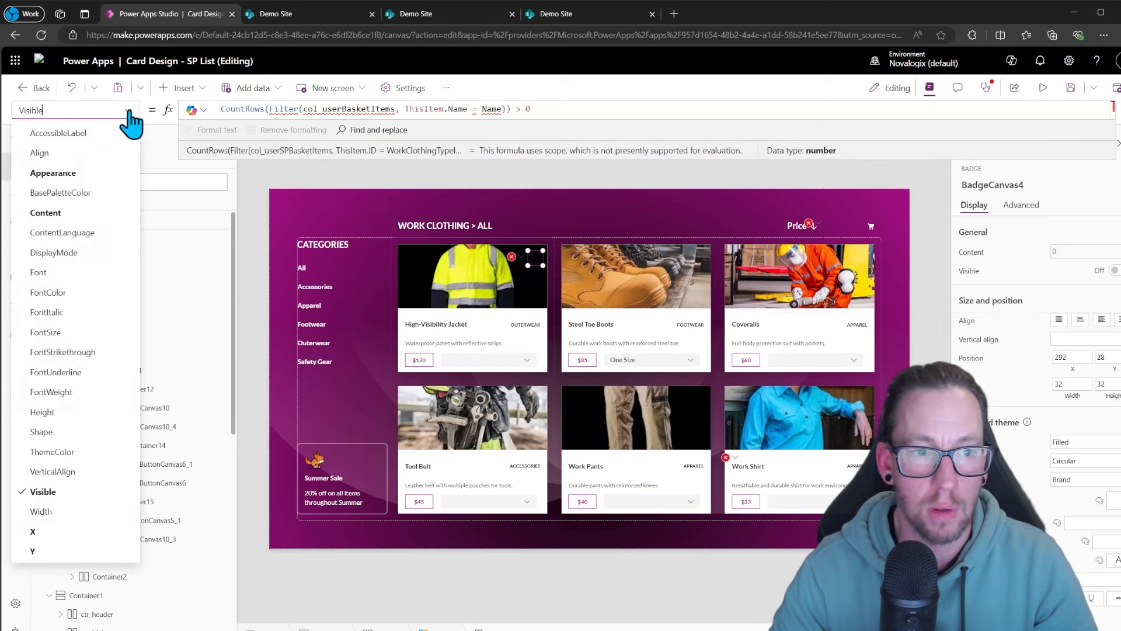
click(971, 251)
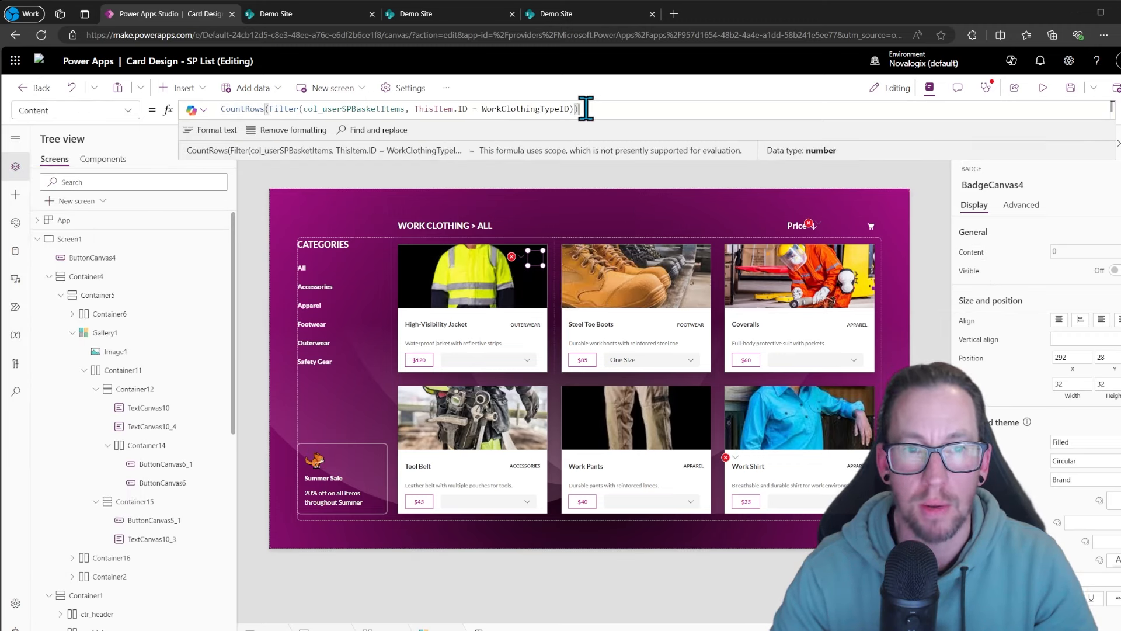
drag(585, 108, 133, 109)
Set the badge's Visible formula to CountRows(Filter(col_userSPBasketItems, ThisItem.ID = WorkClothingTypeID)) > 0.
click(522, 257)
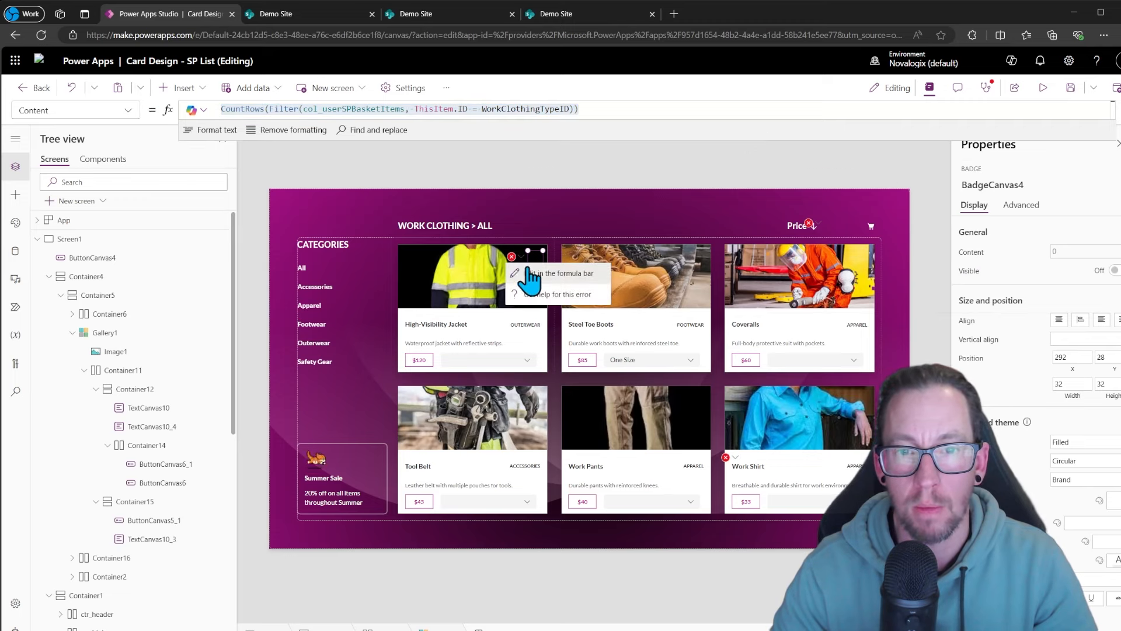
click(529, 272)
click(458, 108)
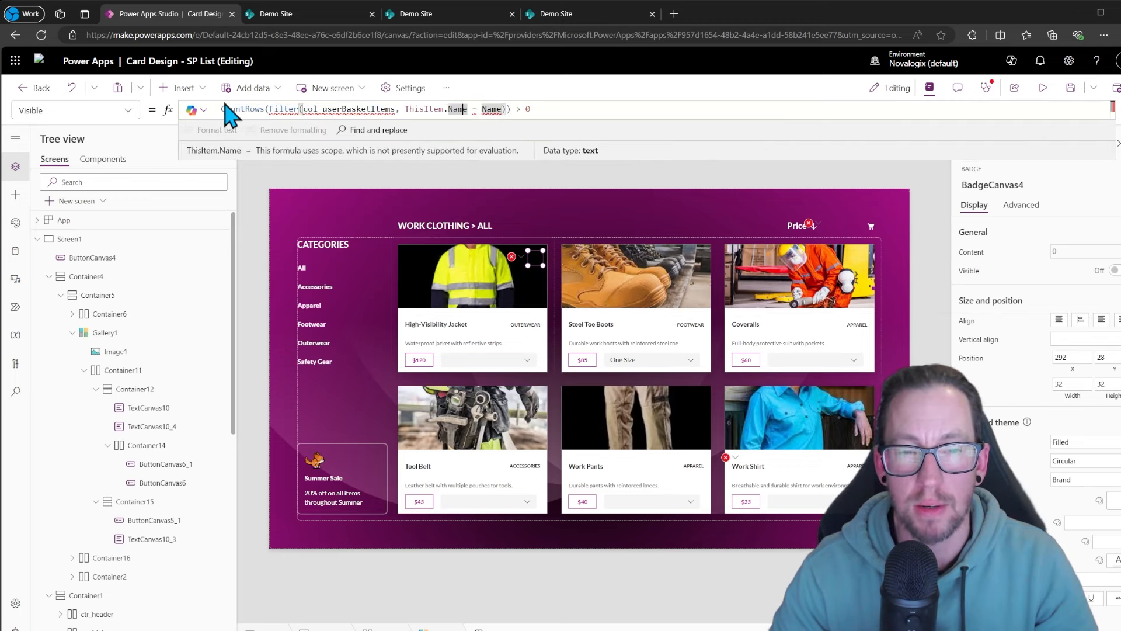
mouse_move(507, 108)
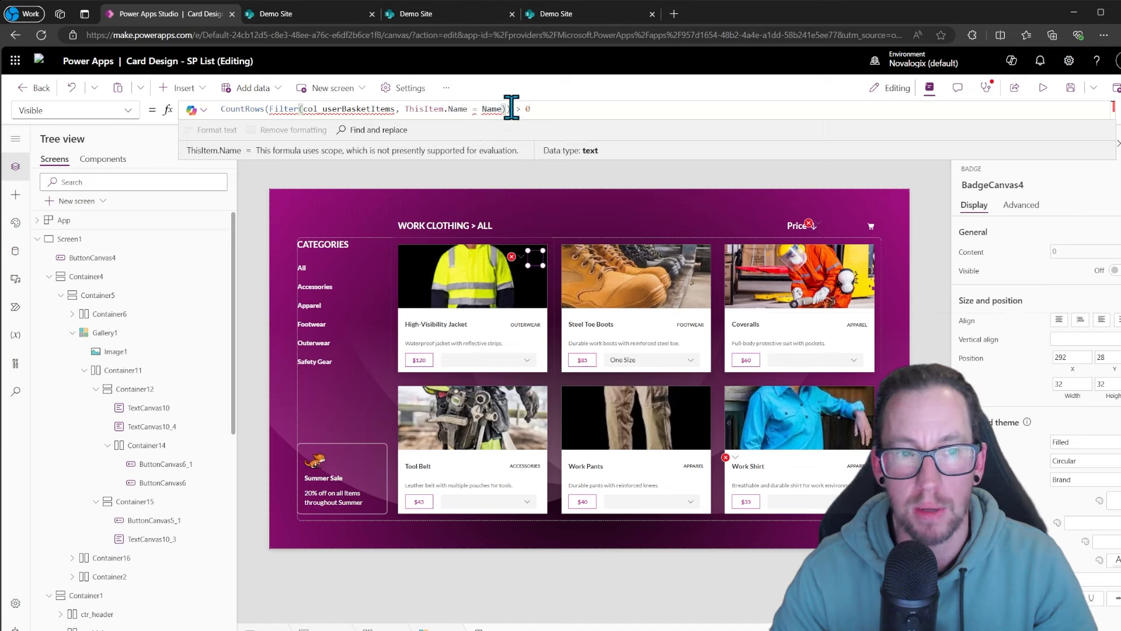
drag(531, 109, 213, 109)
text(CountRows(Filter(col_userSPBasketItems, ThisItem.ID = WorkClothingTypeID)) > 0)
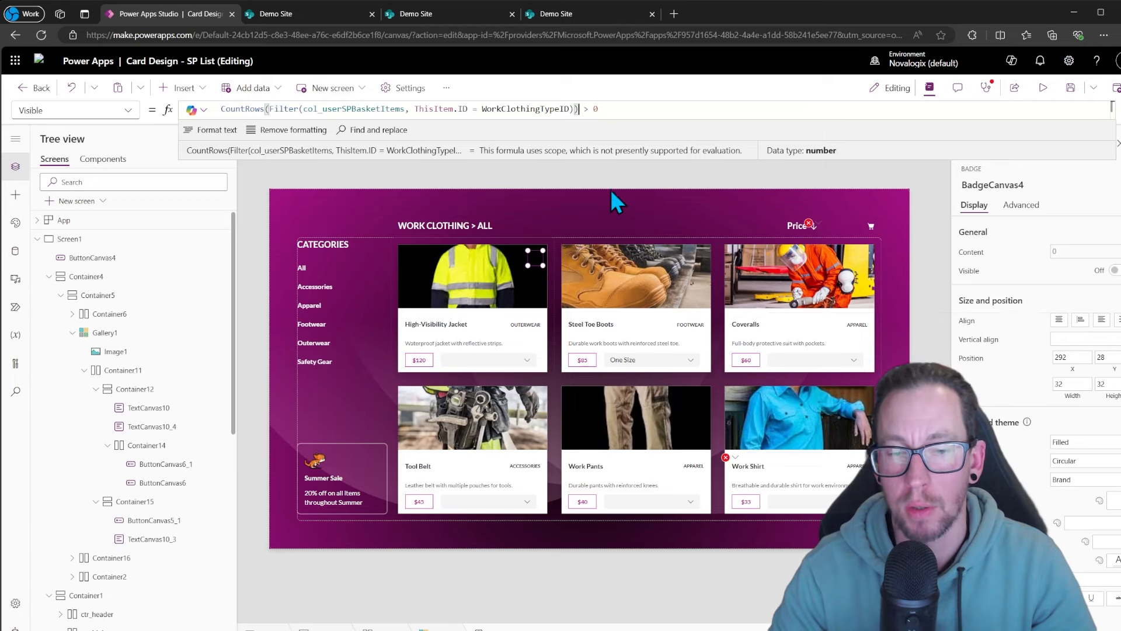
Add a One Size High-Visibility Jacket and Steel Toe Boots to the cart, checking the count badges throughout the product gallery.
alt+click(478, 377)
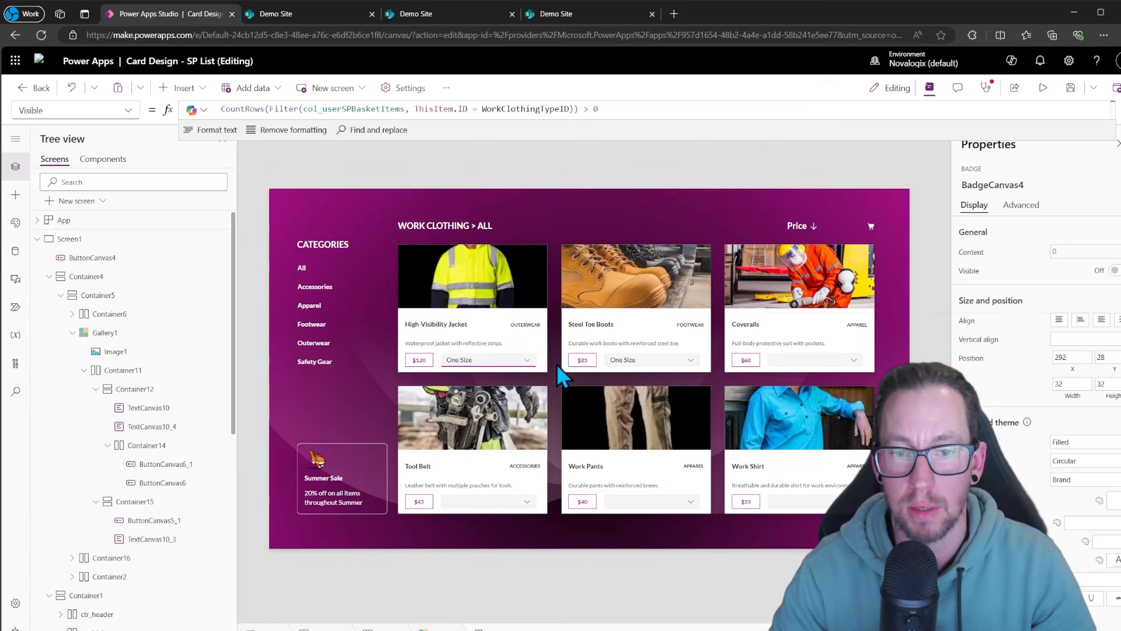
alt+click(457, 288)
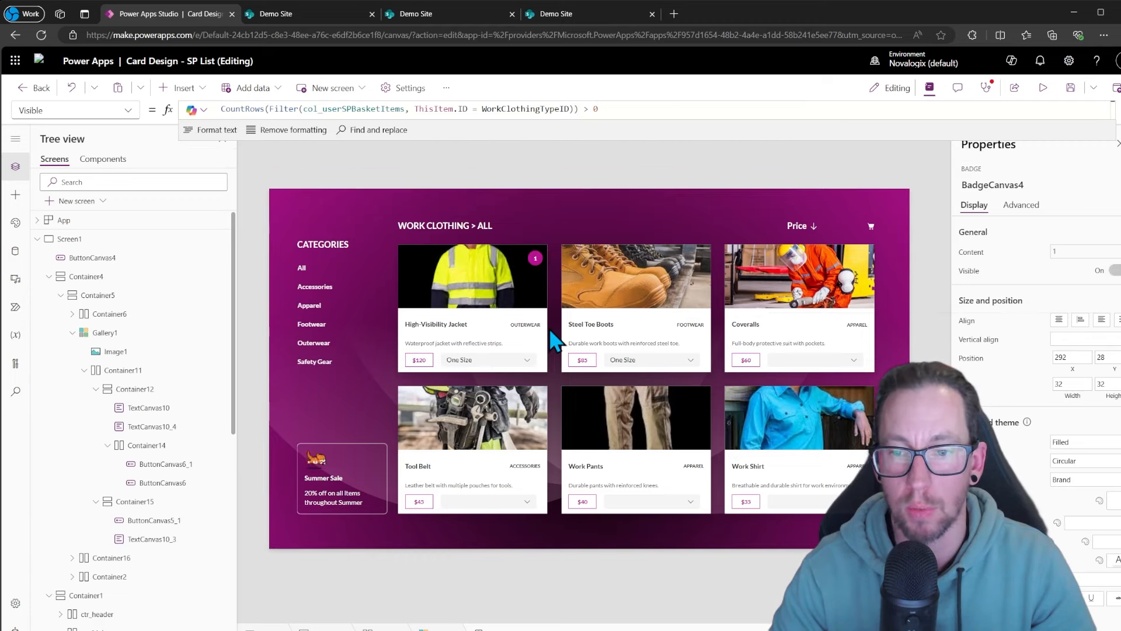
scroll(549, 333, down, 3)
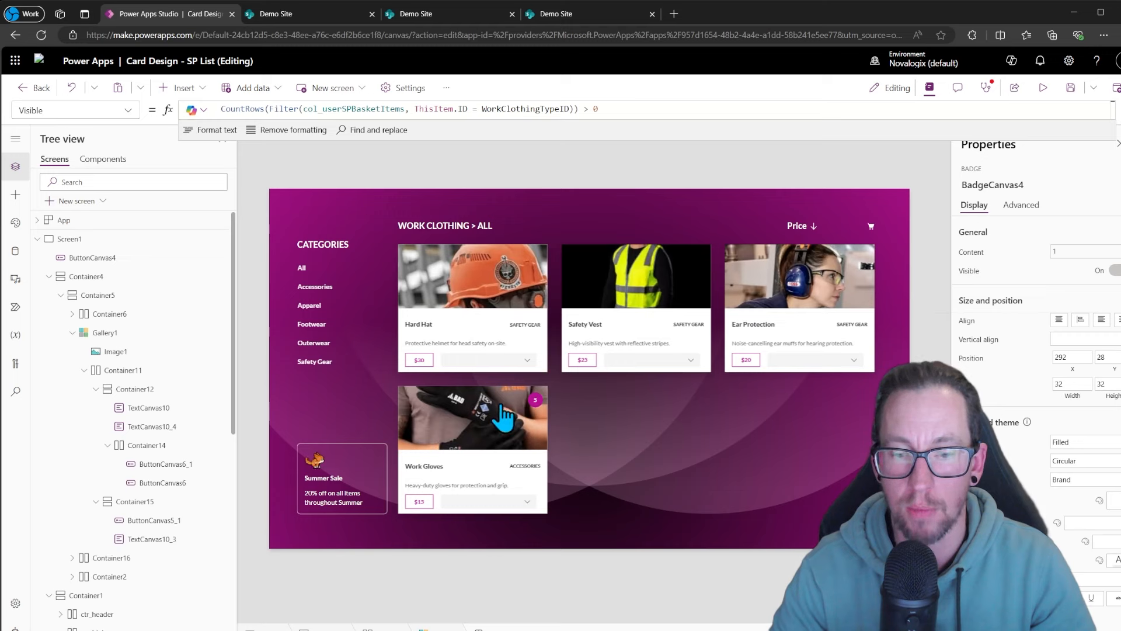
scroll(666, 379, up, 3)
scroll(687, 306, up, 1)
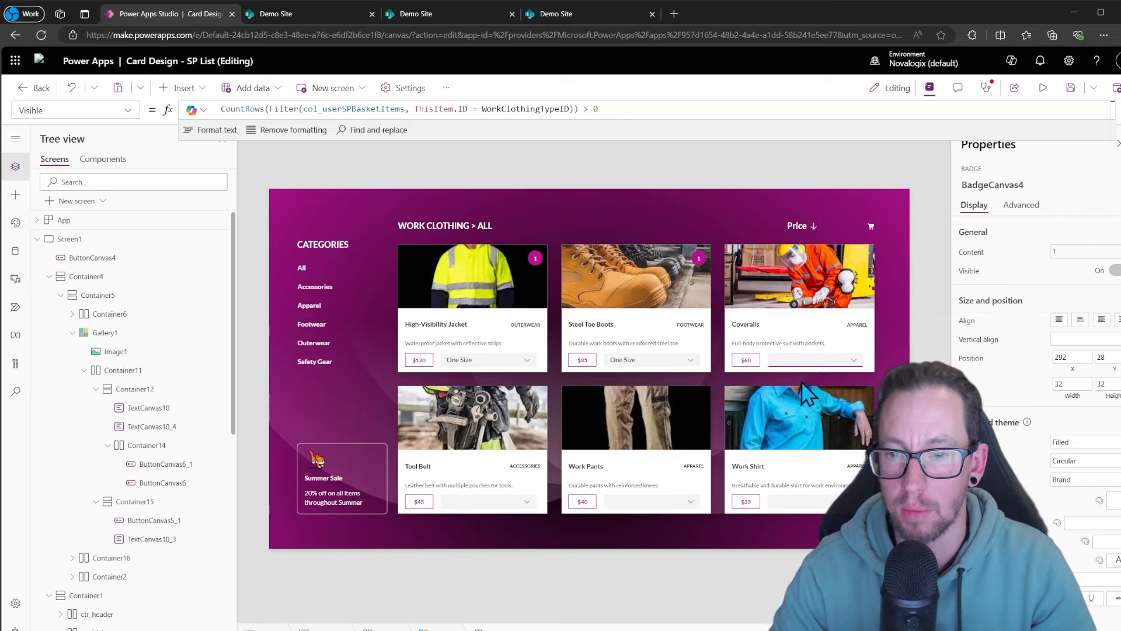
Test the badges further by adding a One Size Tool Belt and two more High-Visibility Jackets to the cart.
click(484, 504)
click(482, 523)
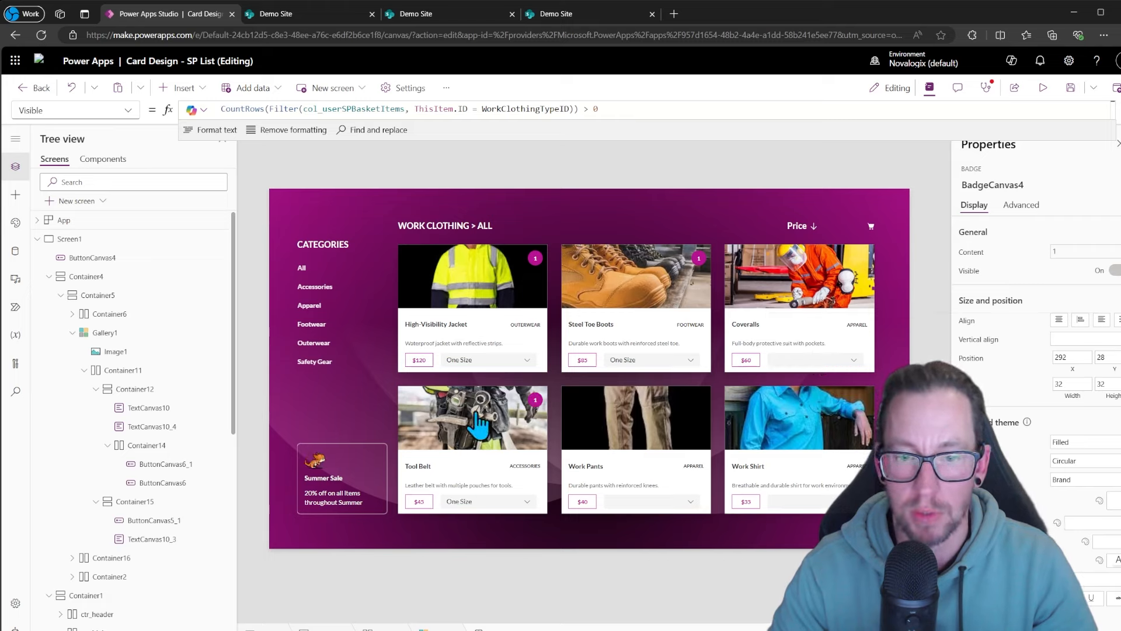
click(472, 278)
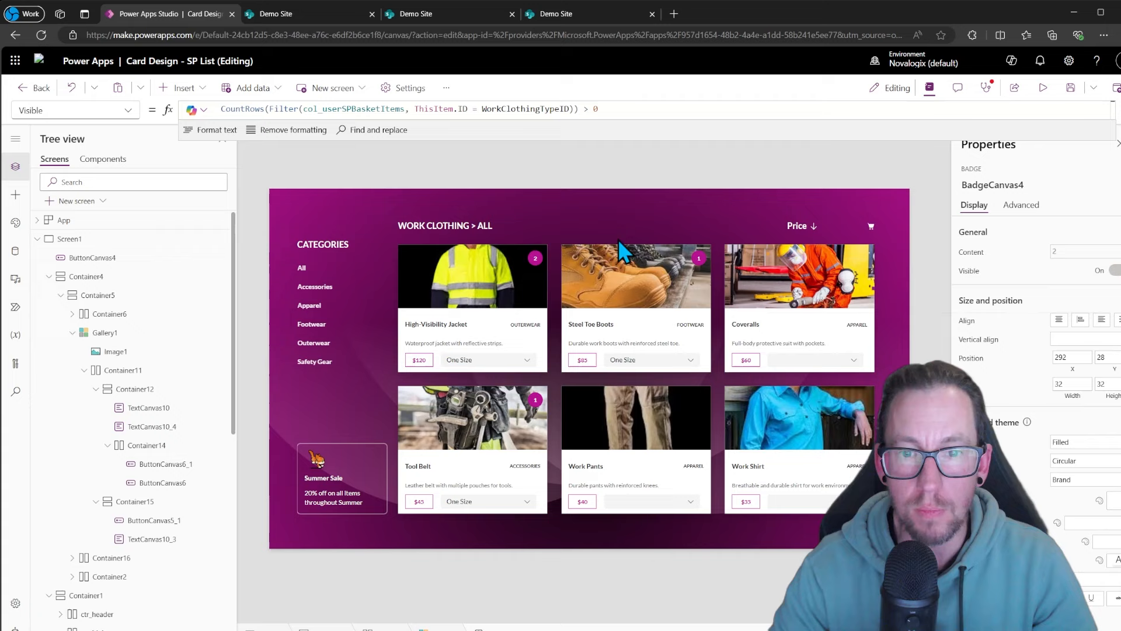
click(445, 292)
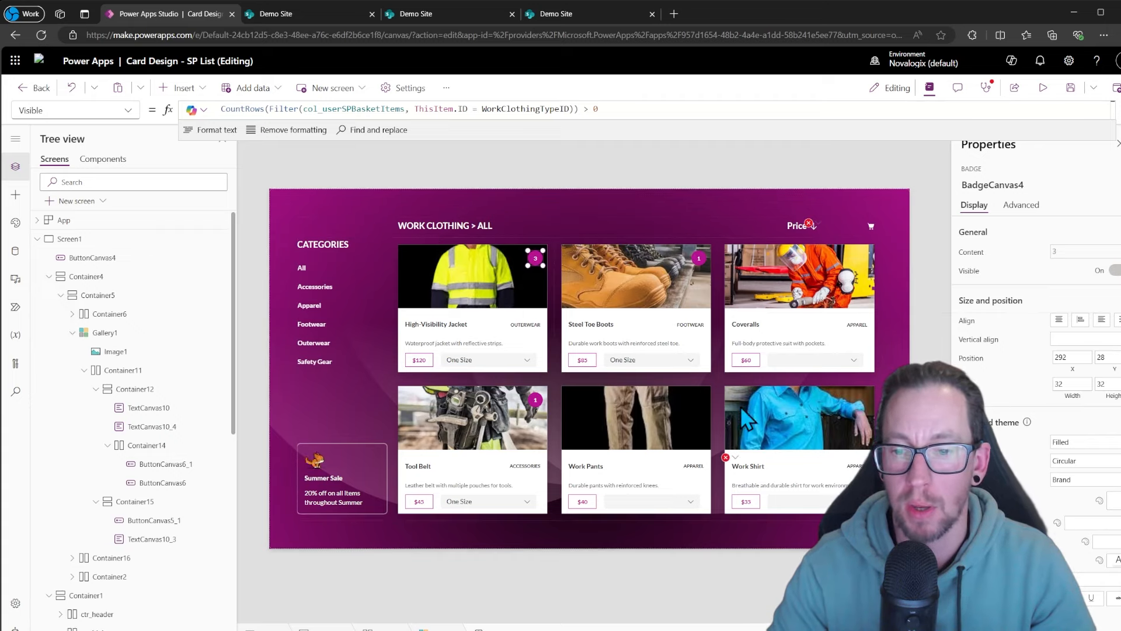
Open the erroring cart button's Text formula and change the collection inside its Sum function to col_userSPBasketItems.
click(735, 458)
click(748, 475)
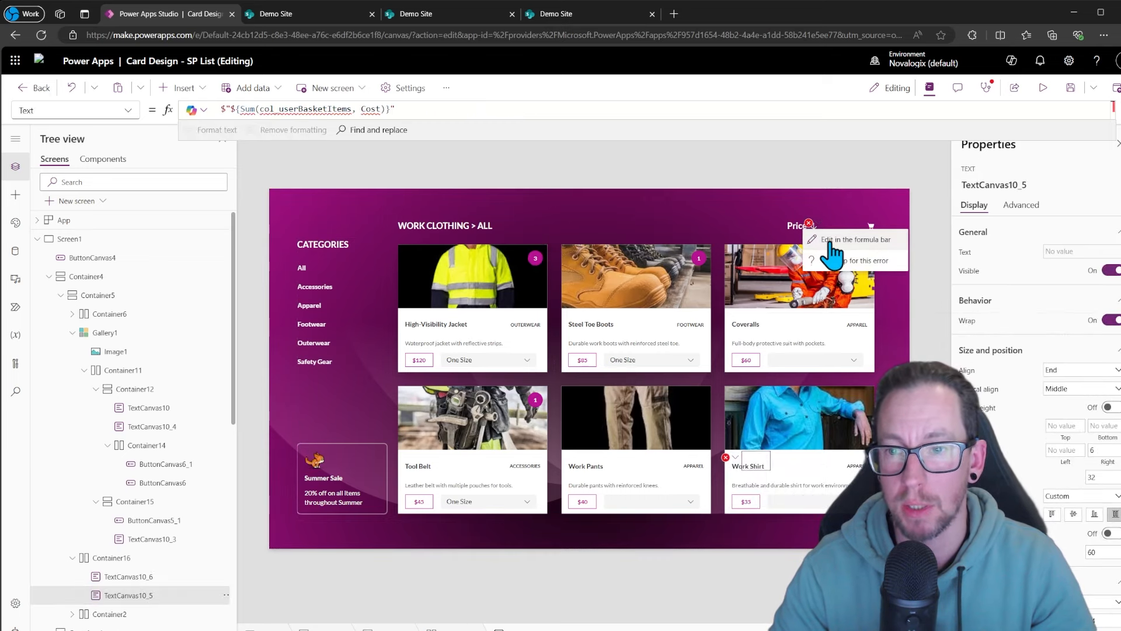
click(835, 229)
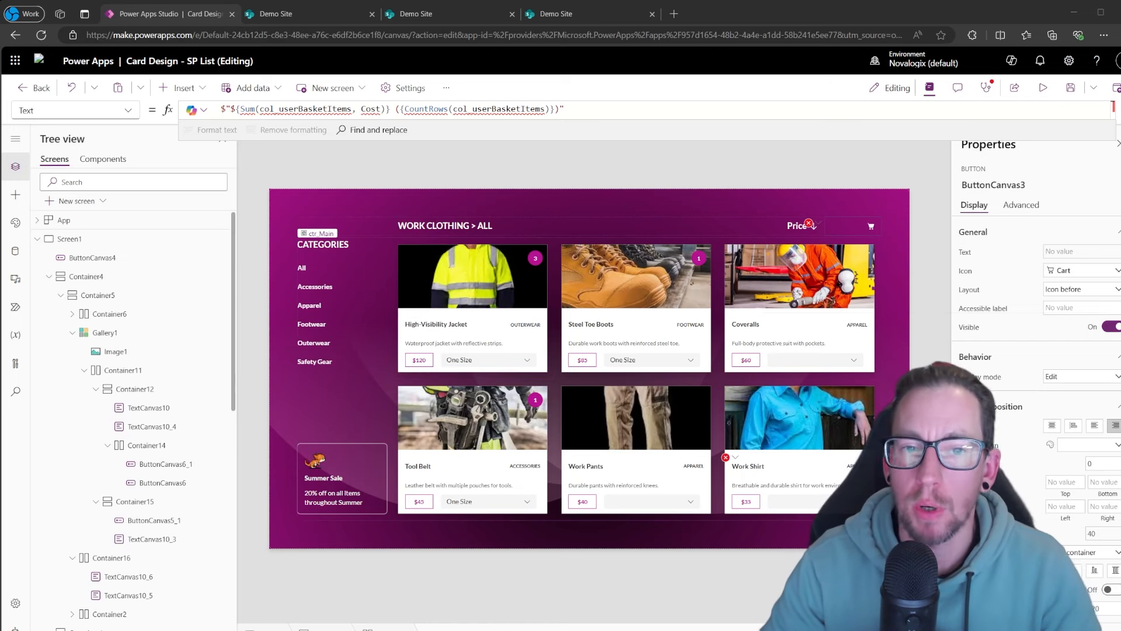
double_click(306, 109)
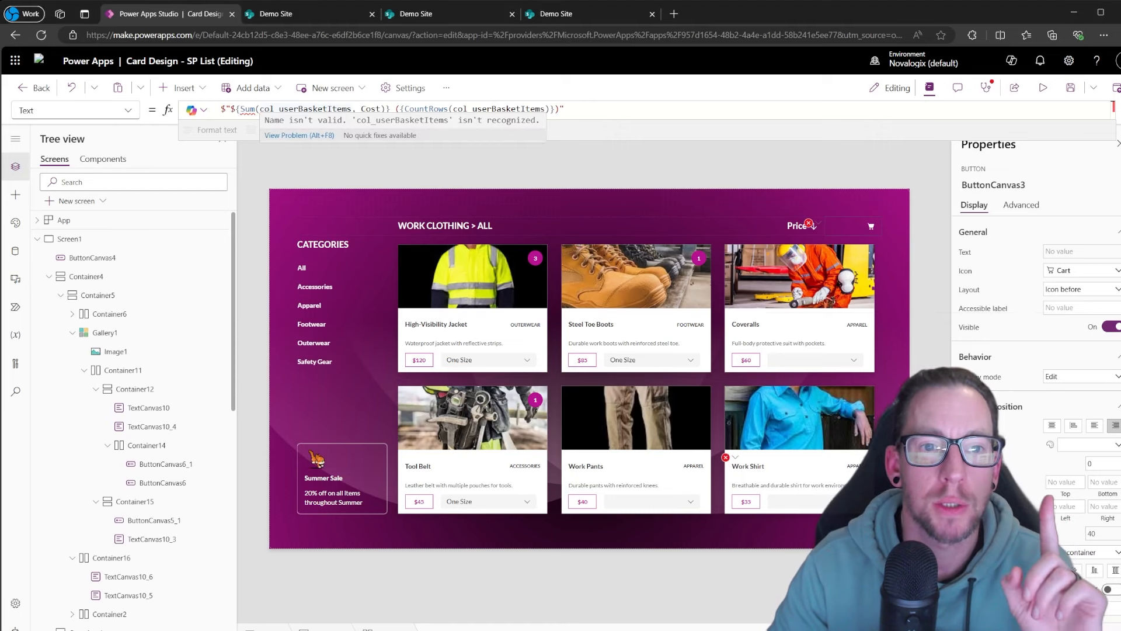
key(Right)
key(Left)
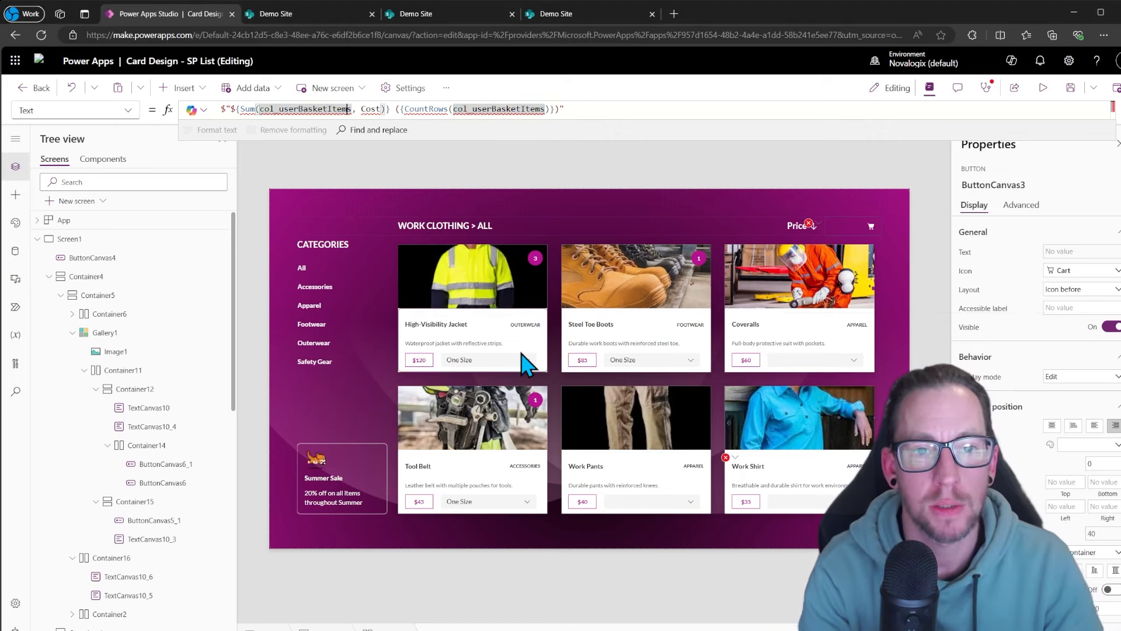
text(SP)
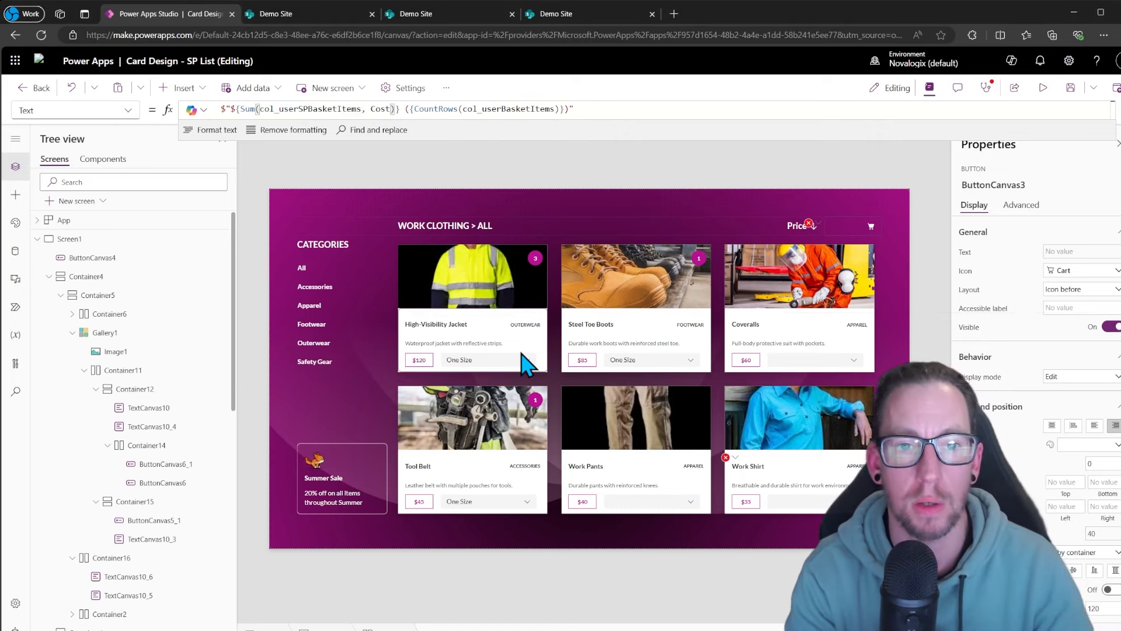
Replace the Cost argument in the cart button's Sum with a LookUp function that uses WorkClothingTypes as its source.
key(Right)
key(Right)
key(Right)
key(Right)
key(Right)
key(Right)
key(Right)
key(Right)
key(Right)
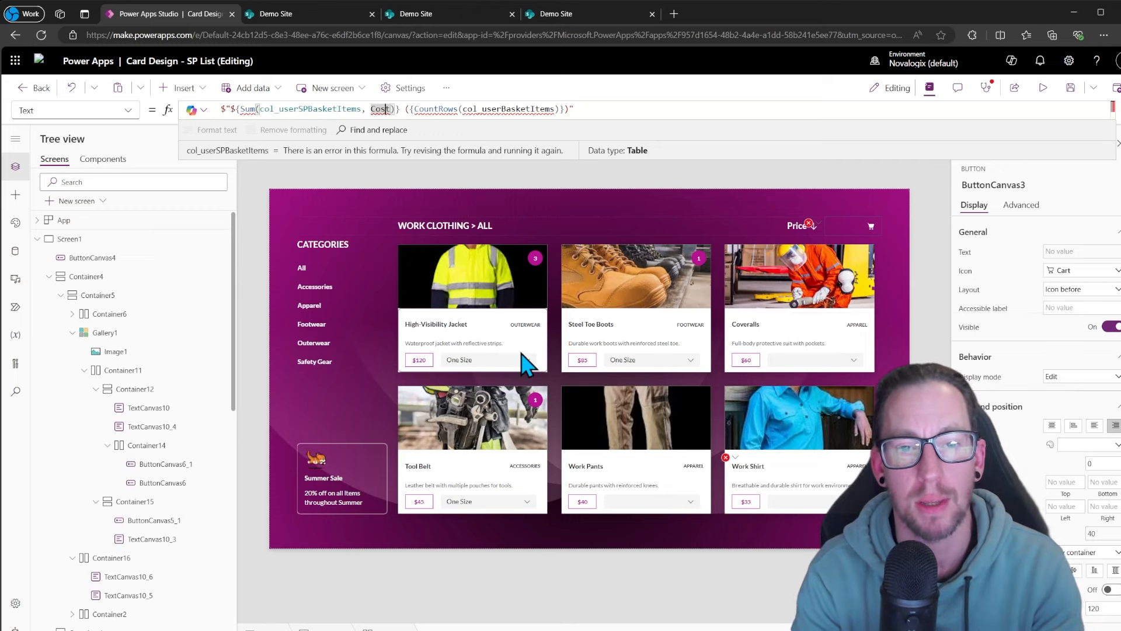
key(Right)
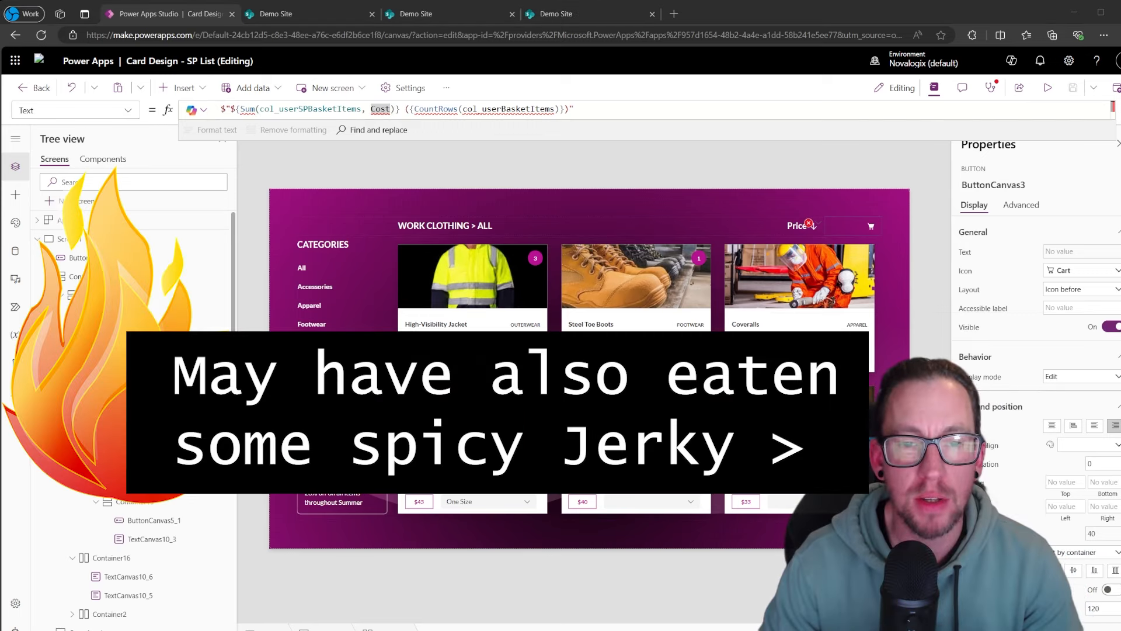
double_click(386, 109)
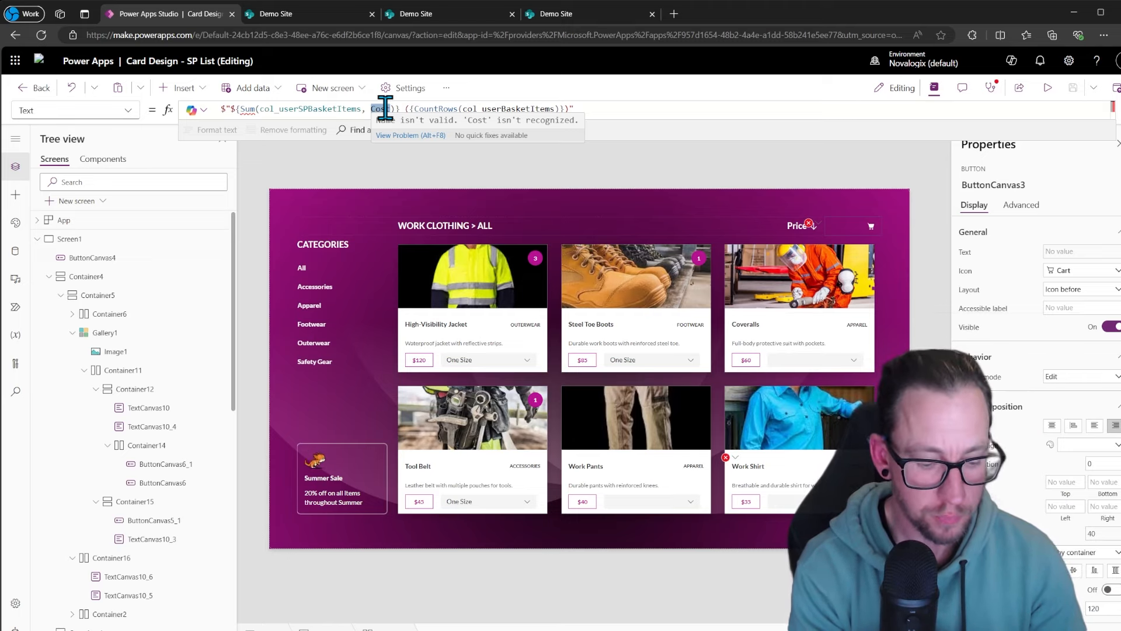
text(Look)
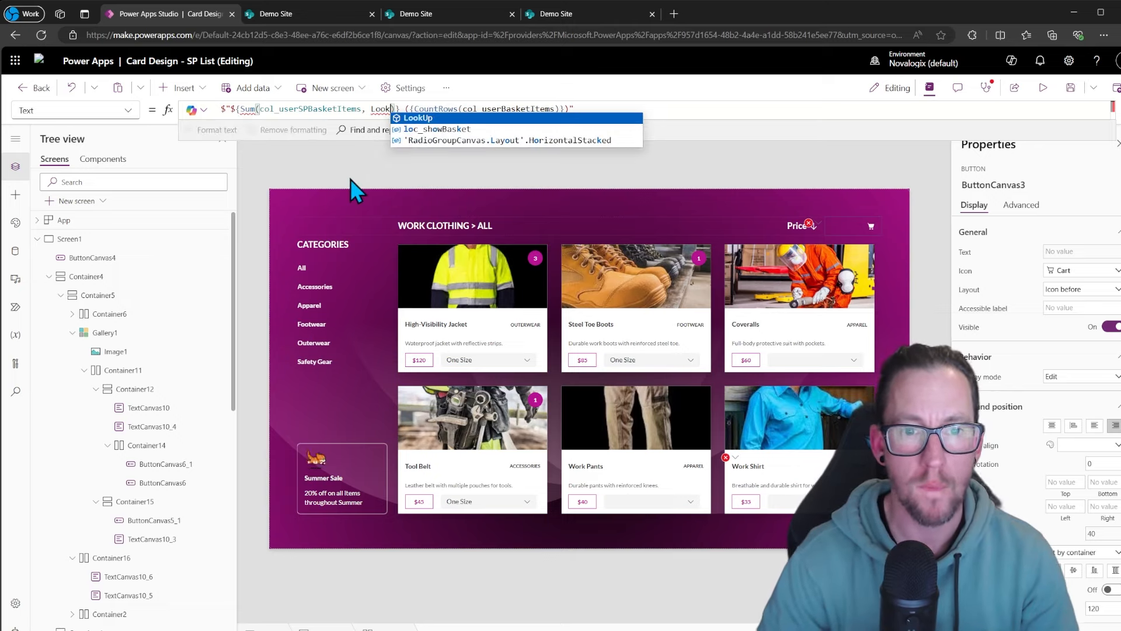
text(up)
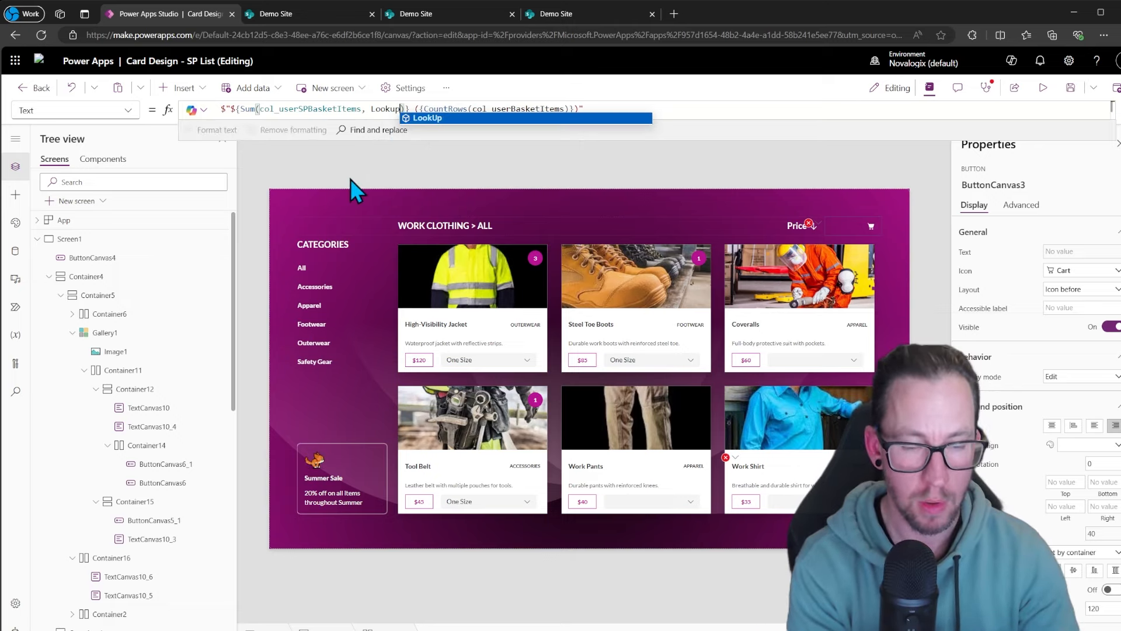
key(Tab)
text(Work)
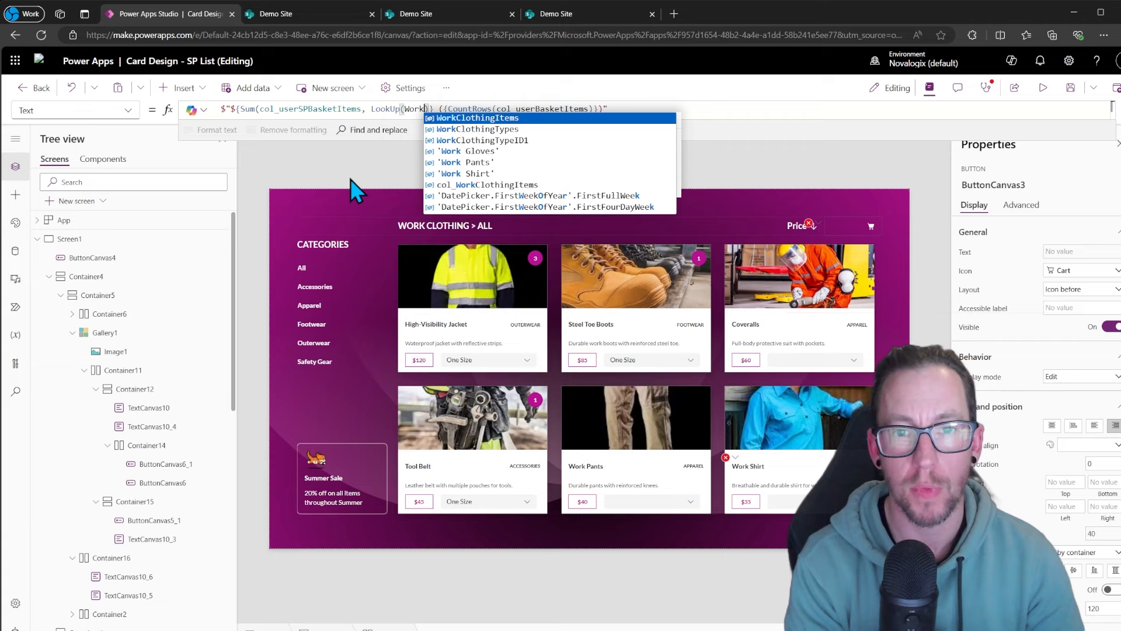
key(Down)
key(Tab)
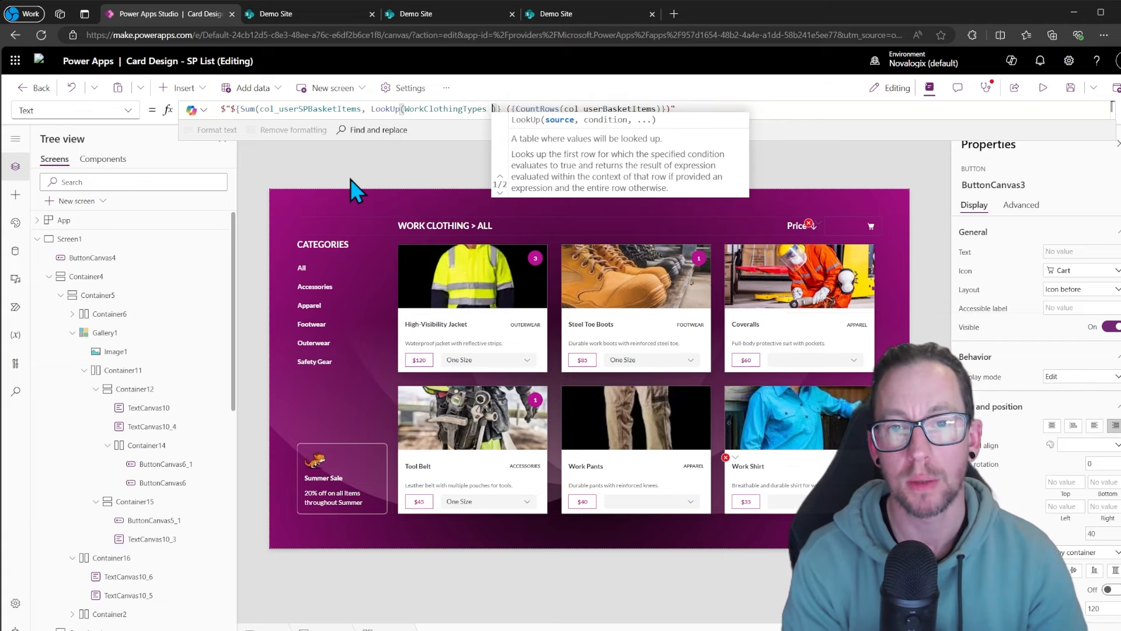
Add the condition WorkClothingTypeID = ThisRecord.ID to the LookUp in the cart button's formula.
text(, wor)
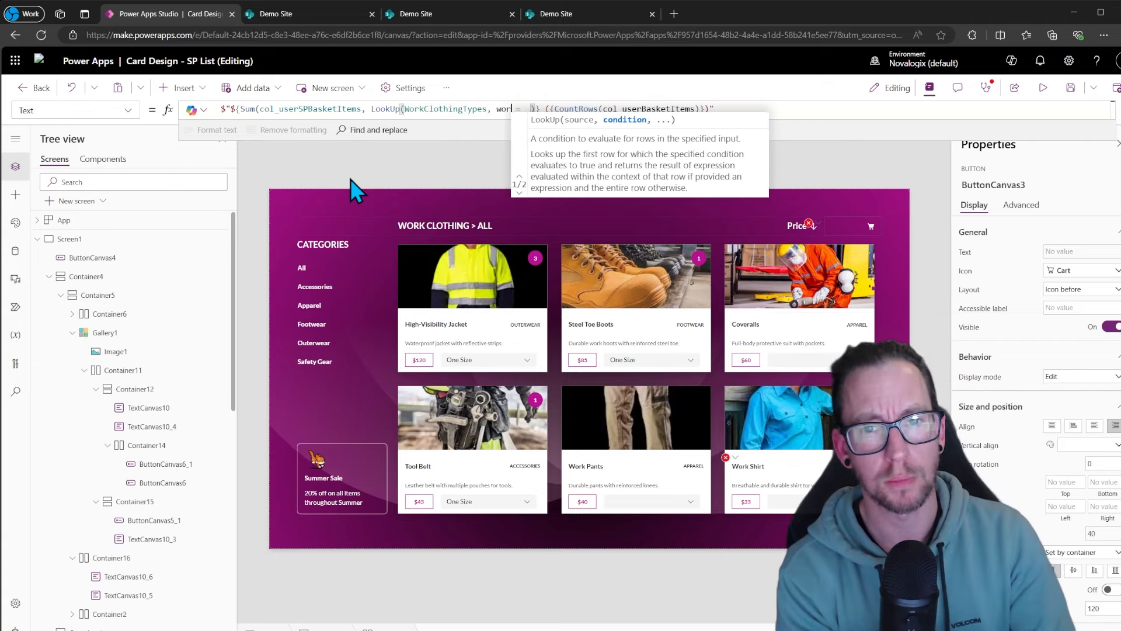
text(k)
key(Down)
key(Down)
key(Down)
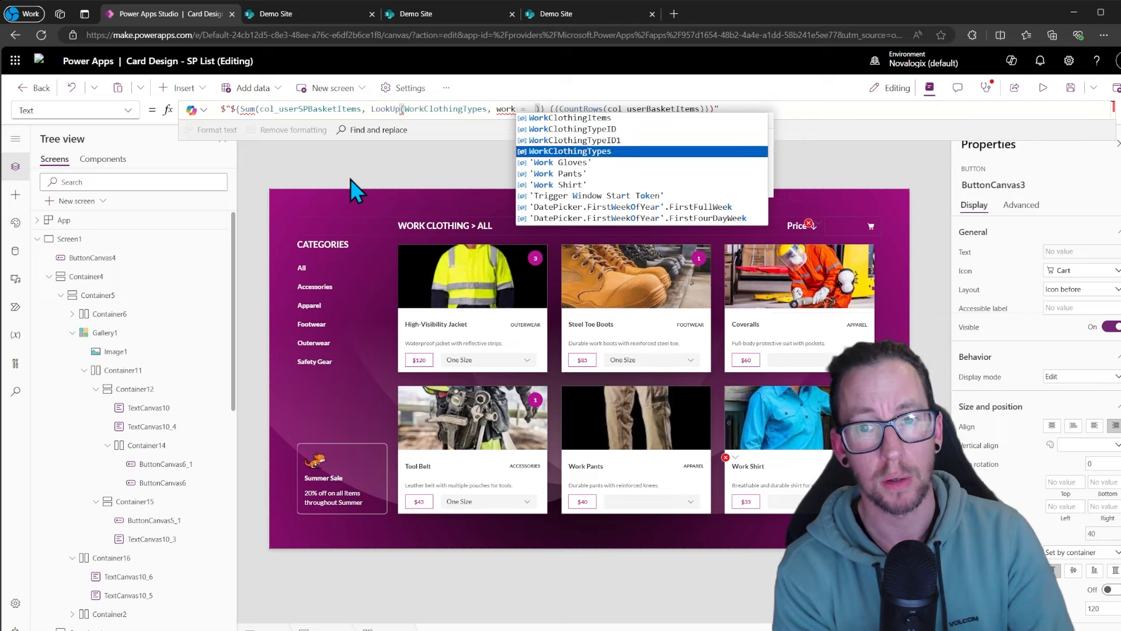
key(Up)
key(Up)
key(Tab)
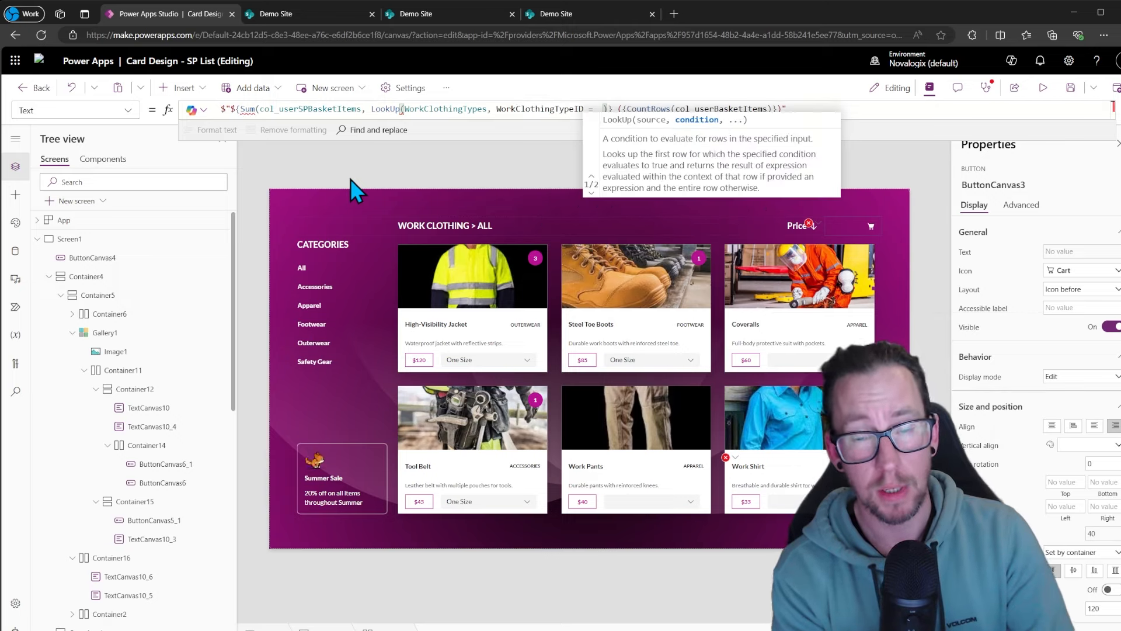
text(T)
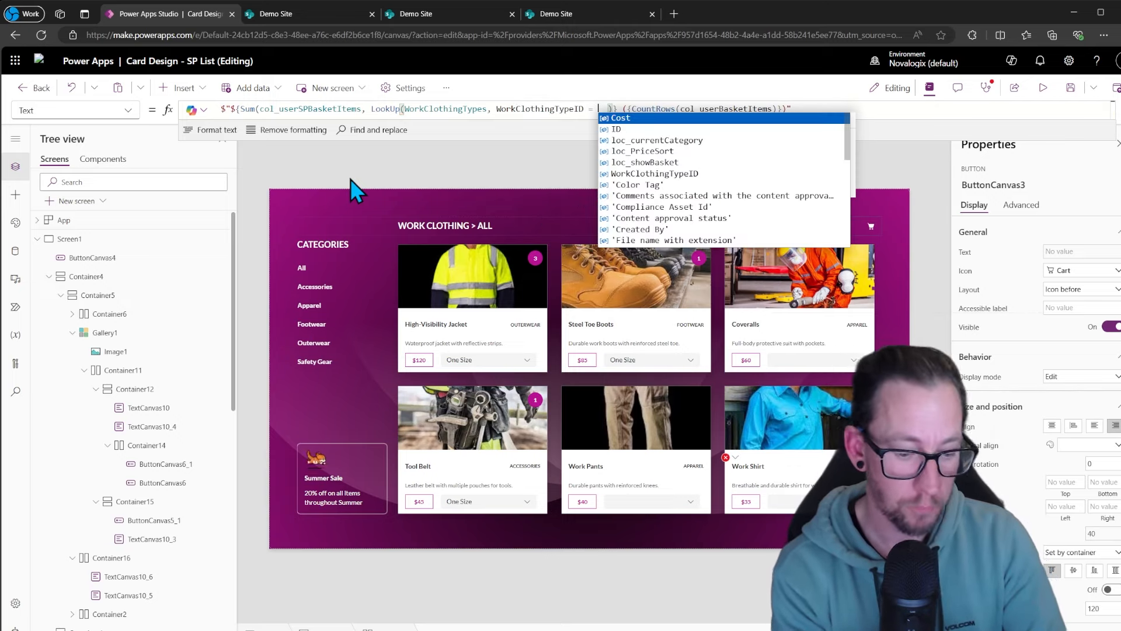
text(hisRecord.ID )
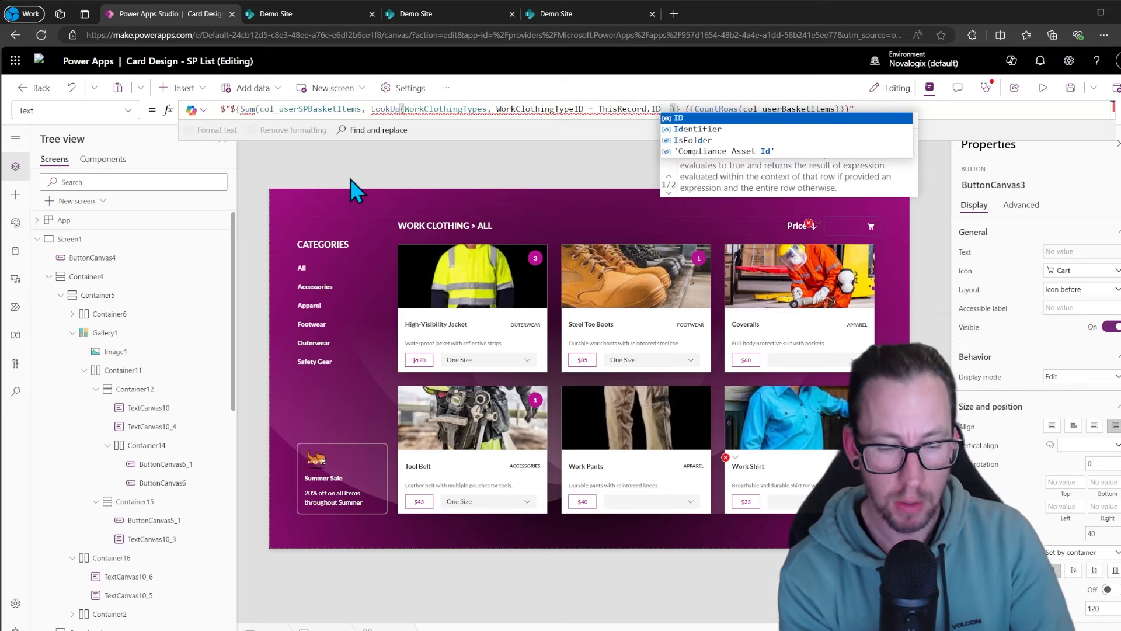
Close the LookUp so it returns .Cost, and make the cart button's CountRows use col_userSPBasketItems.
text())
key(Delete)
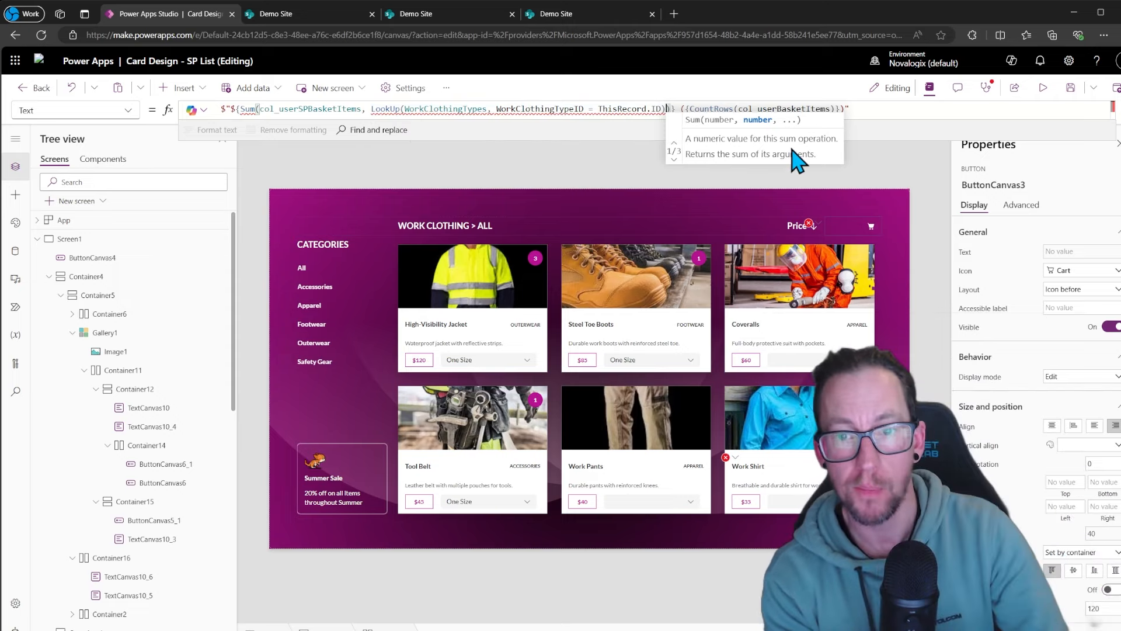
text(.Cost)
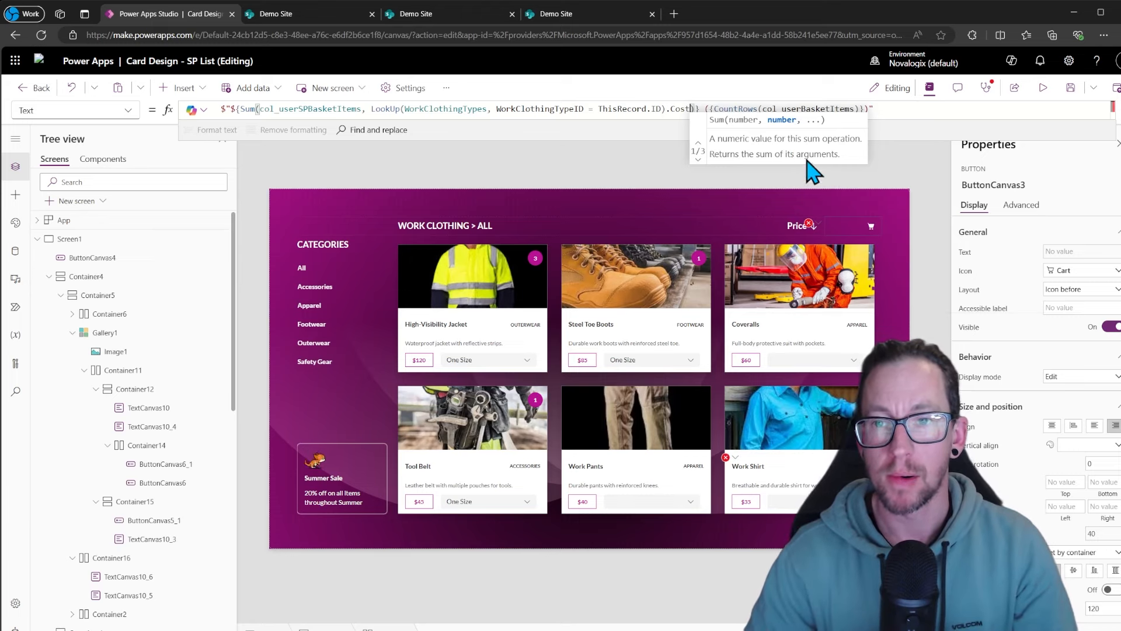
click(813, 110)
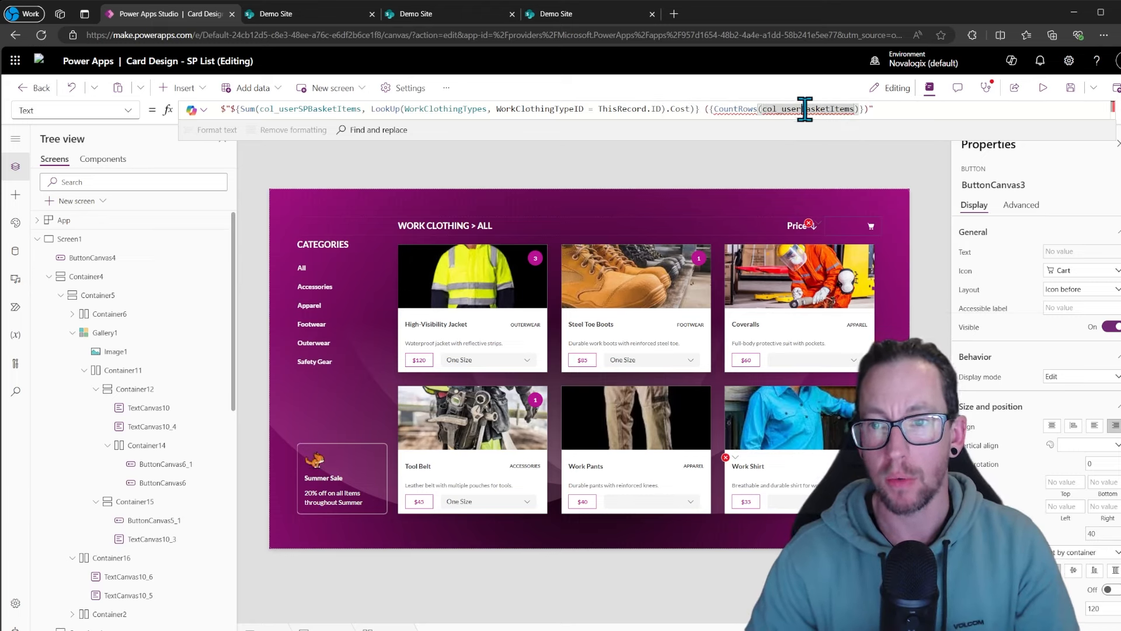
text(SP)
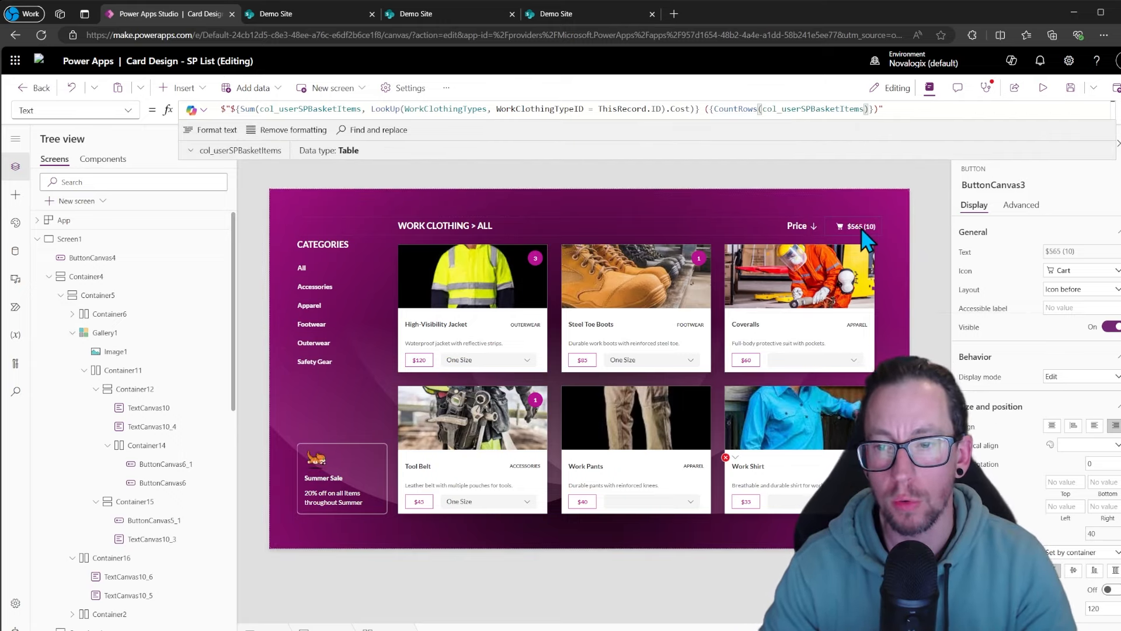
Review the collection, LookUp and CountRows parts of the cart button's Text formula against the amount displayed beside the cart.
double_click(315, 108)
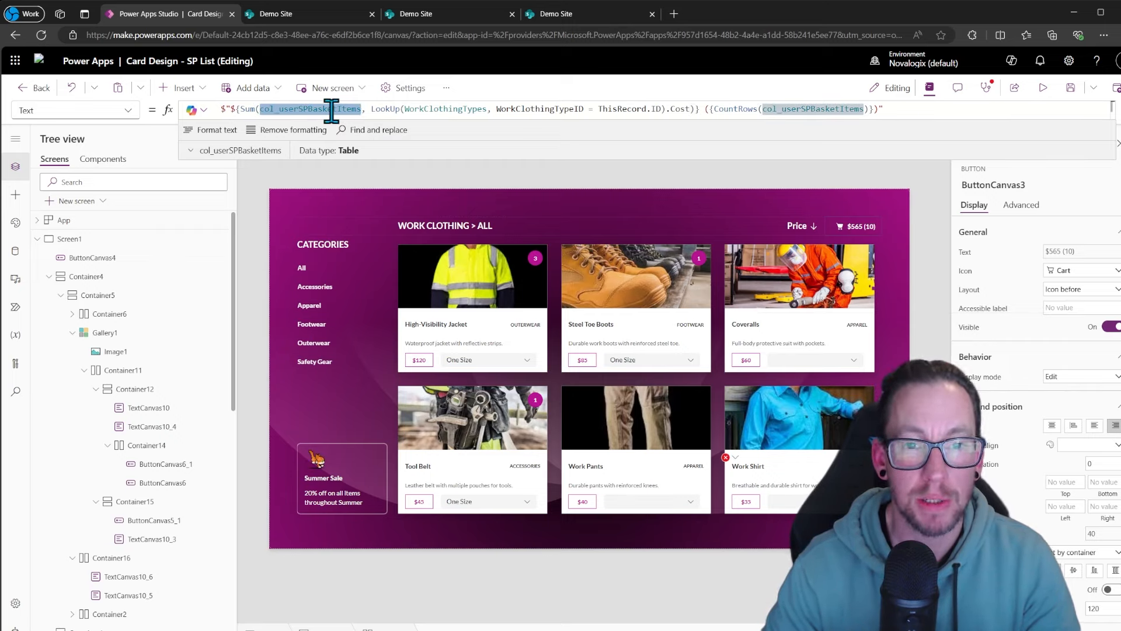
drag(373, 109, 694, 111)
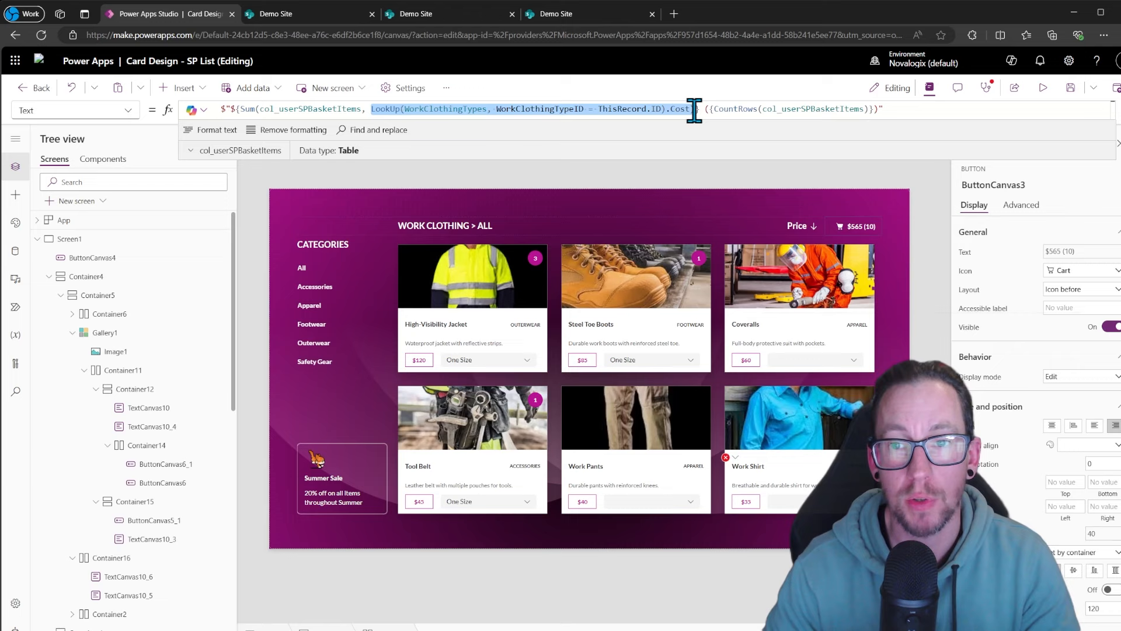
double_click(321, 110)
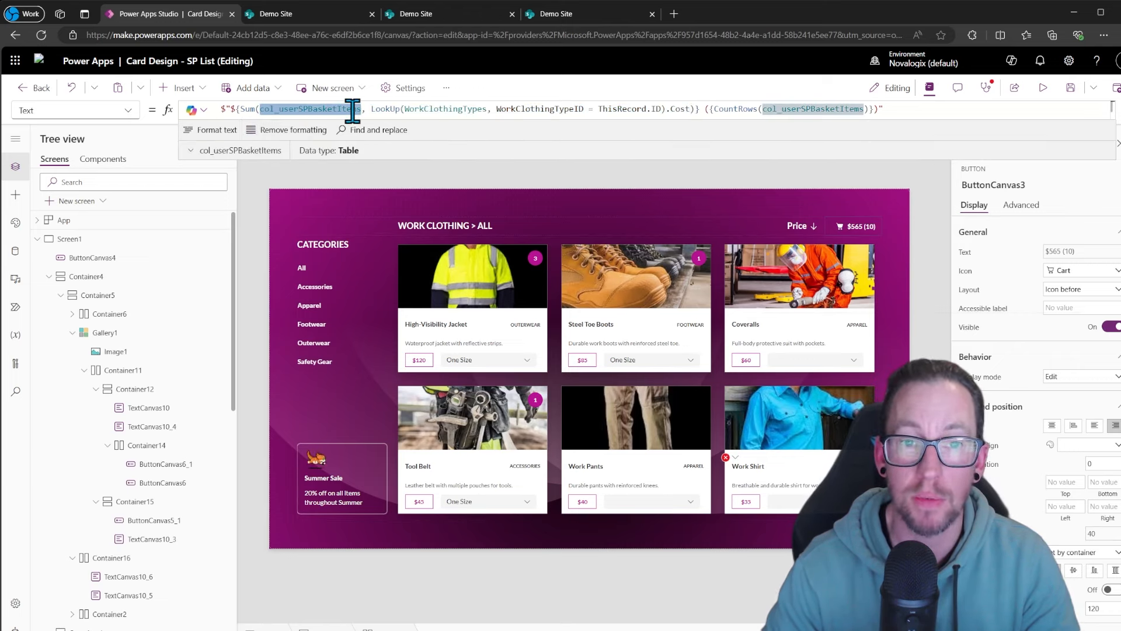
drag(373, 112, 686, 108)
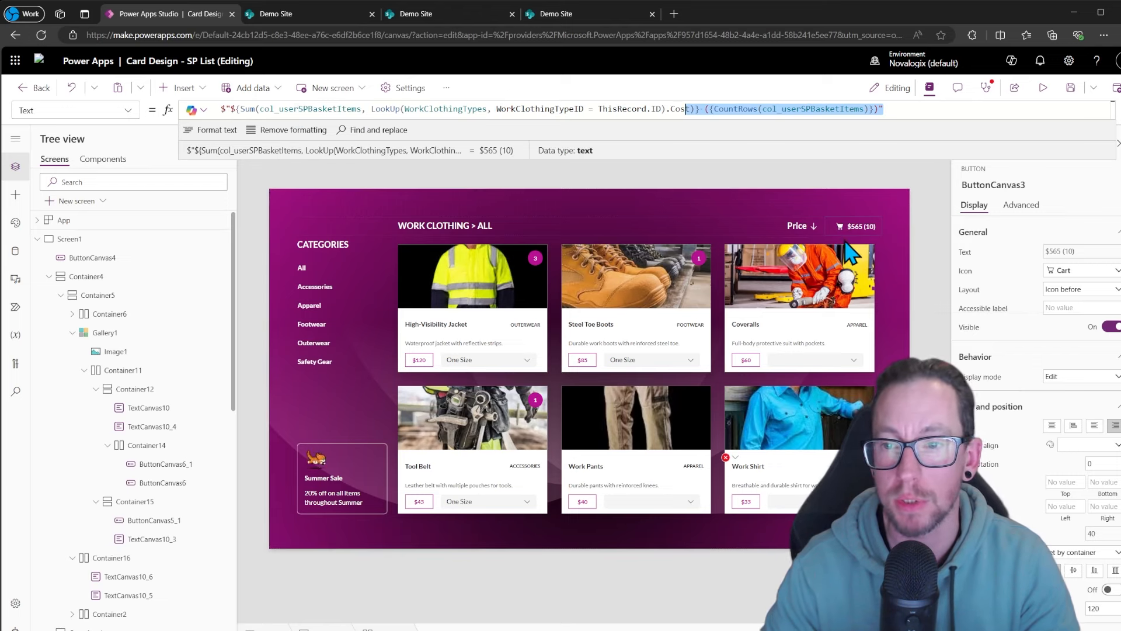
double_click(805, 110)
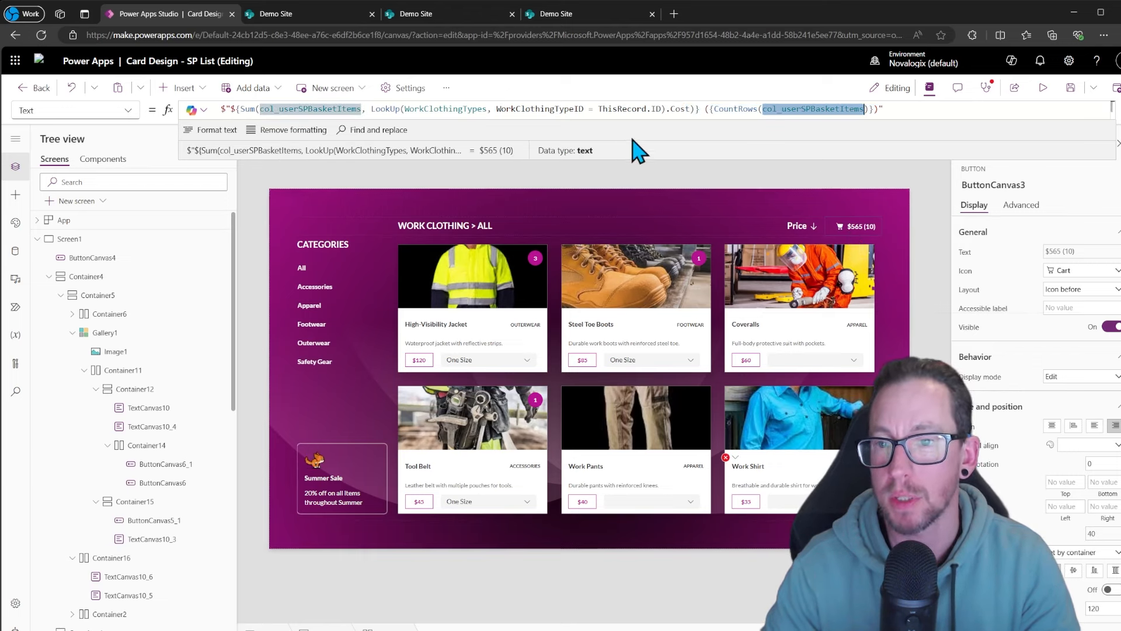
click(679, 116)
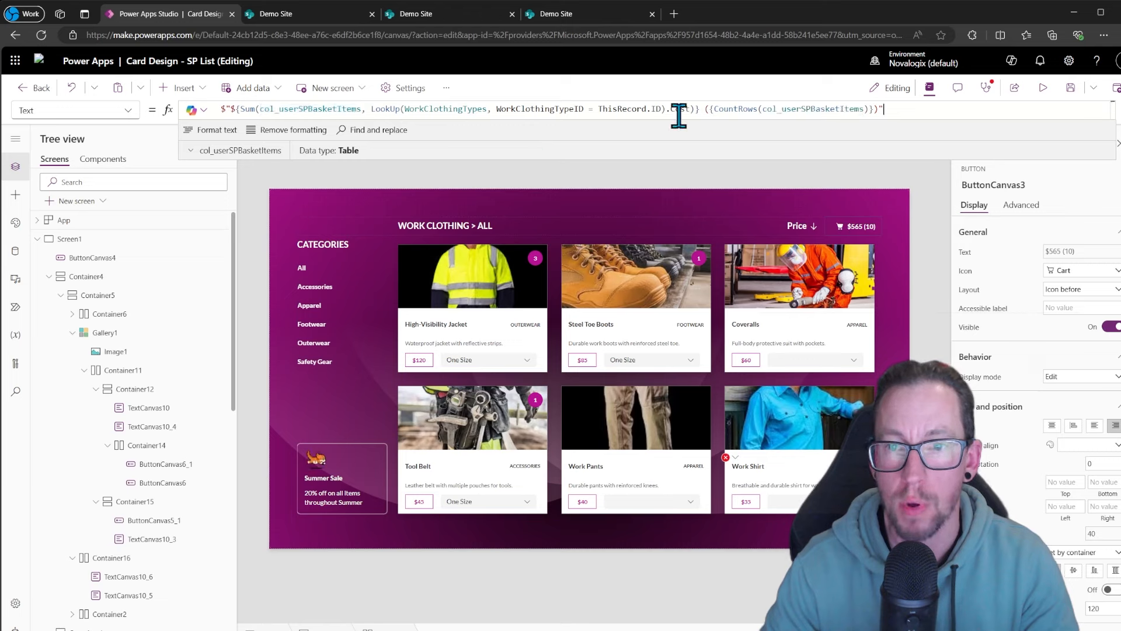
Reuse the cart button's expression Sum(col_userSPBasketItems, LookUp(WorkClothingTypes, WorkClothingTypeID = ThisRecord.ID).Cost) in the Shopping Cart total's Text formula, then close the cart.
drag(698, 113, 243, 111)
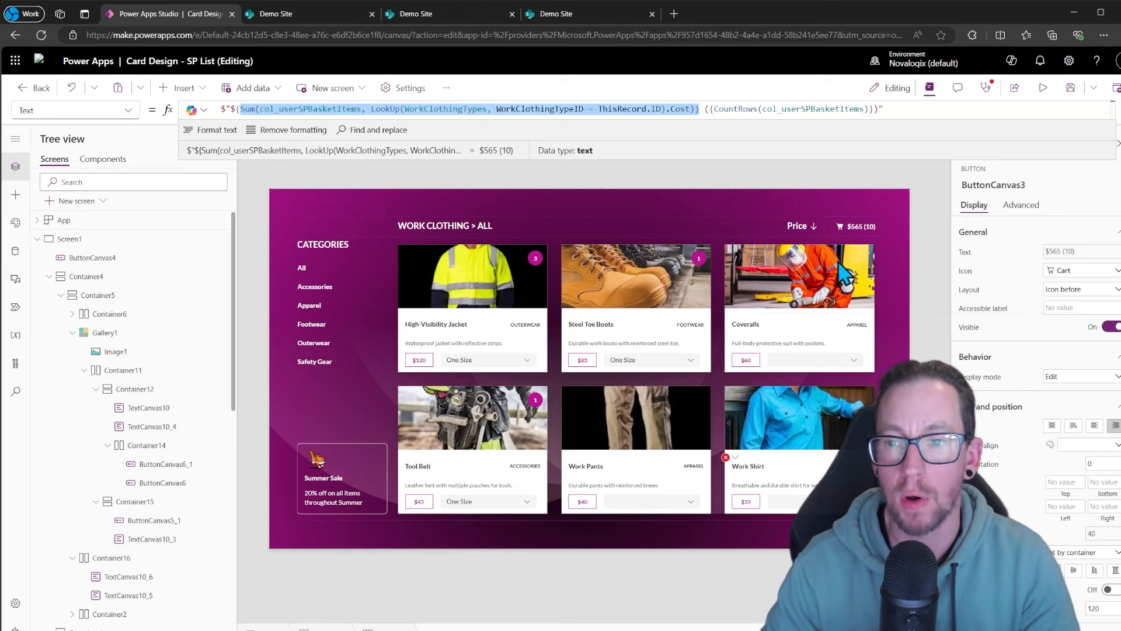
alt+click(856, 226)
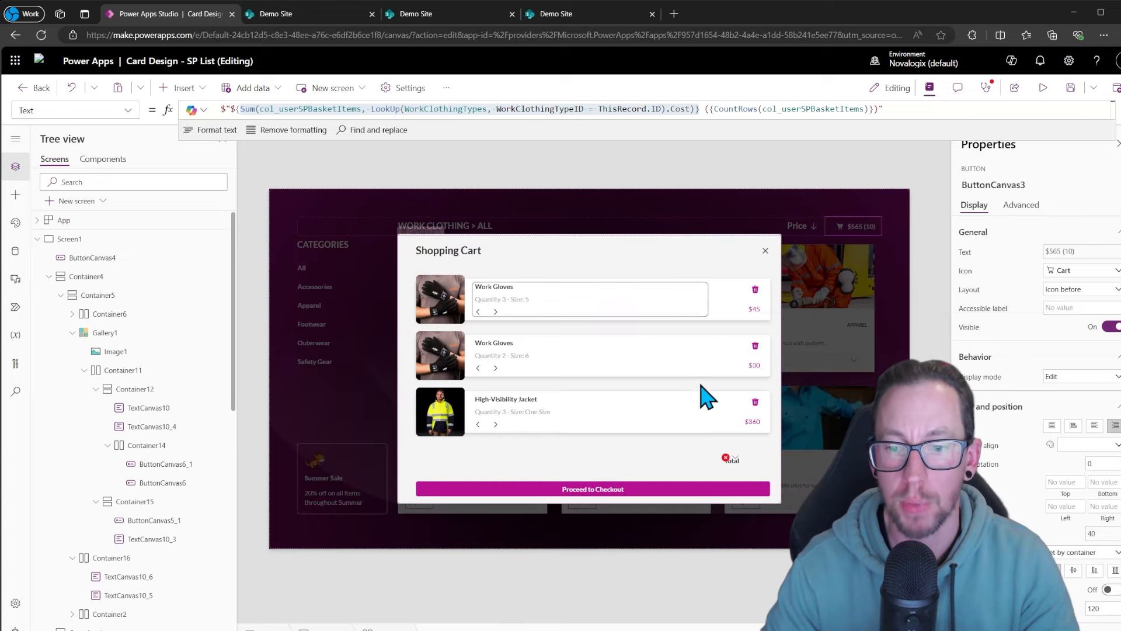
click(755, 461)
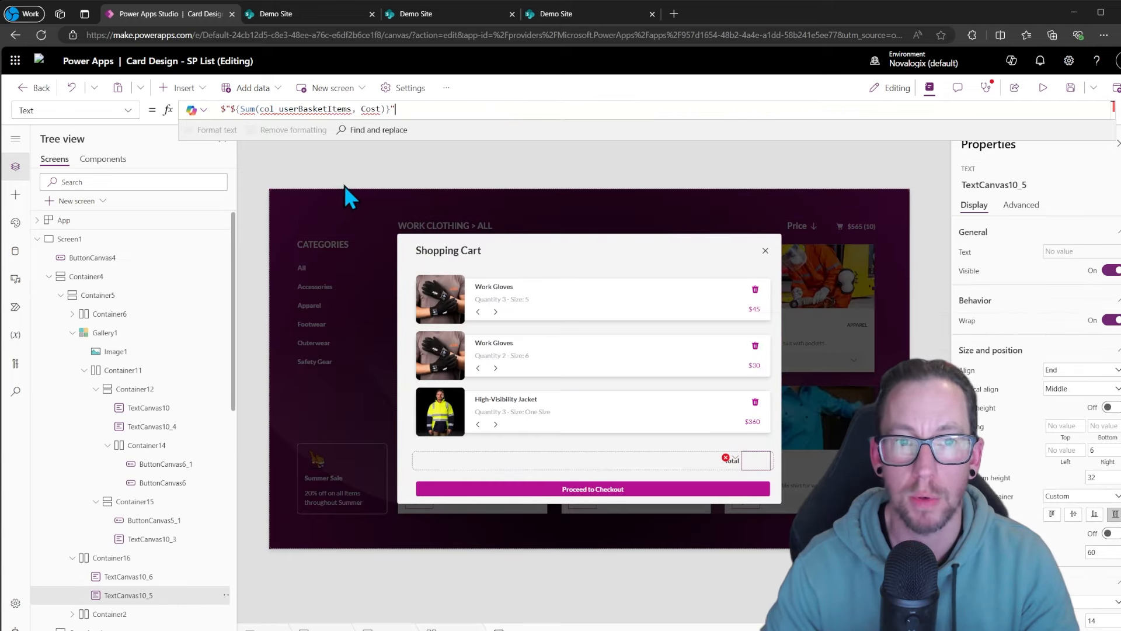
drag(403, 111, 364, 110)
click(242, 108)
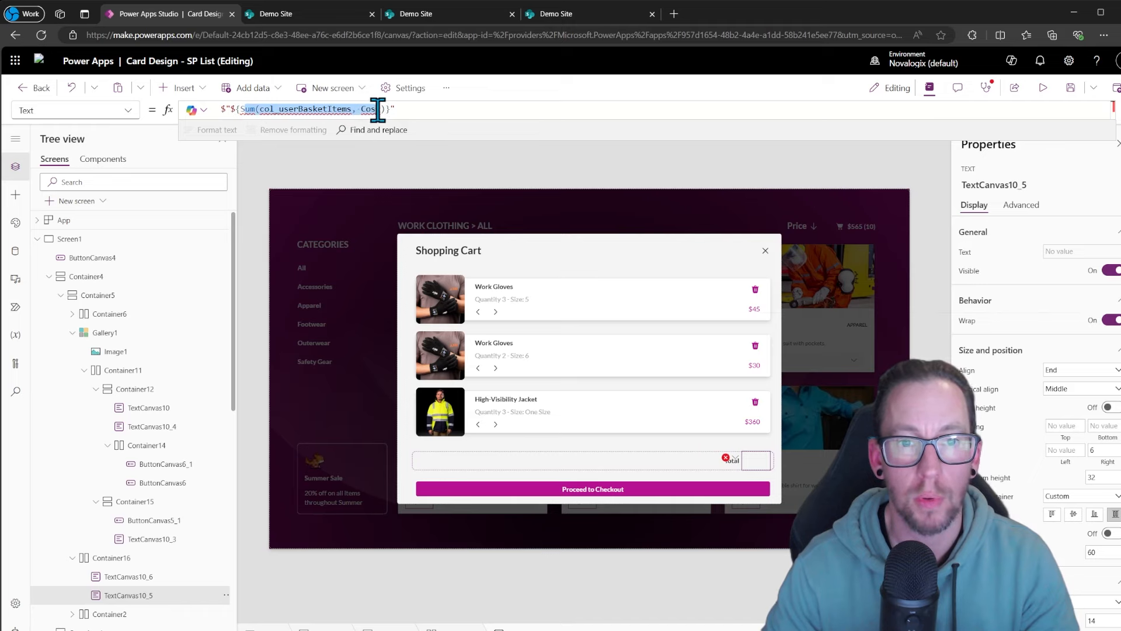
text(Sum(col_userSPBasketItems, LookUp(WorkClothingTypes, WorkClothingTypeID = ThisRecord.ID).Cost)
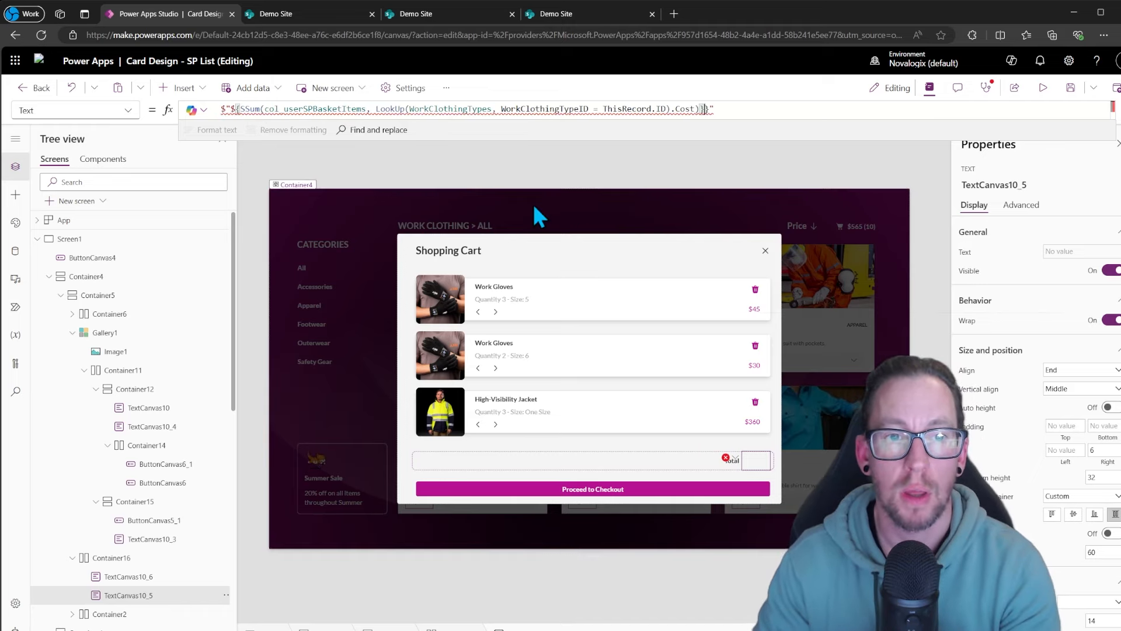
click(240, 108)
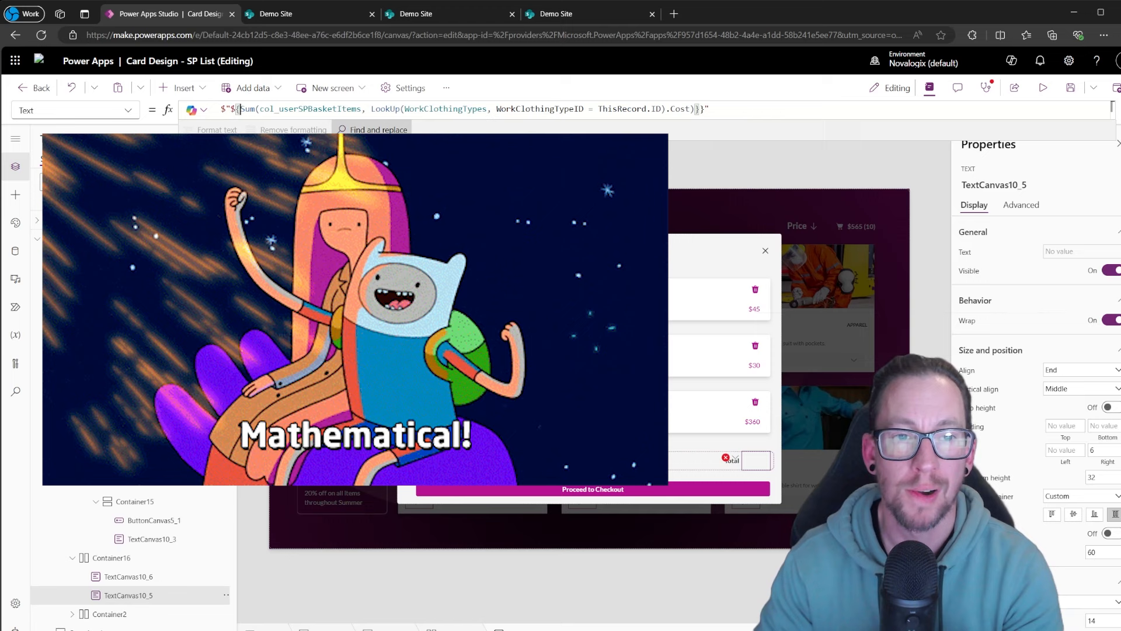
key(Delete)
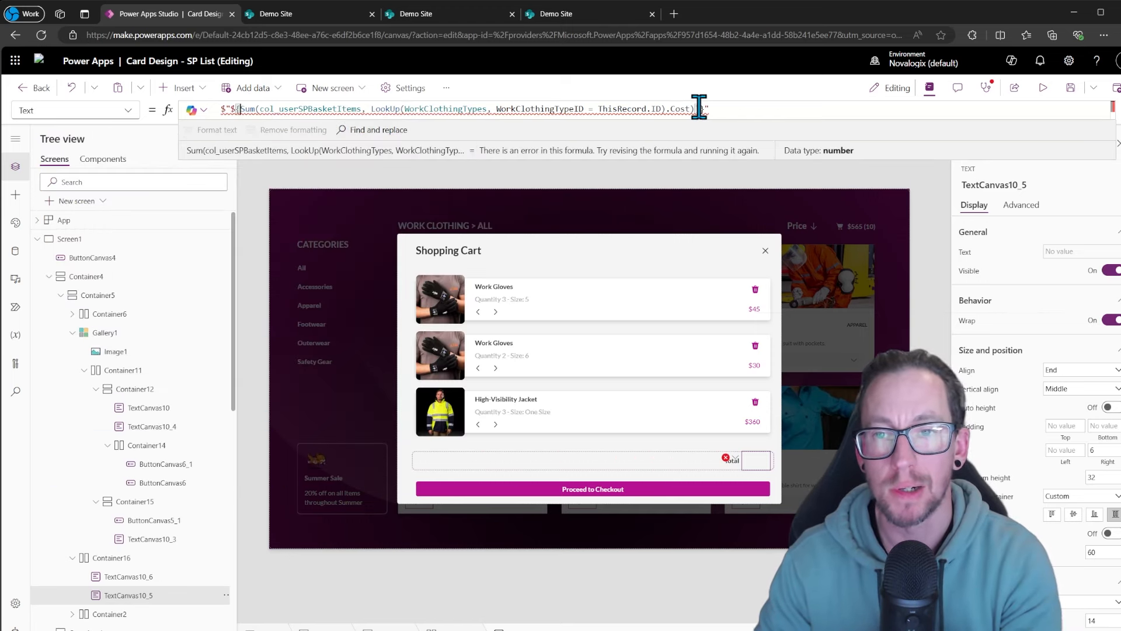
key(BackSpace)
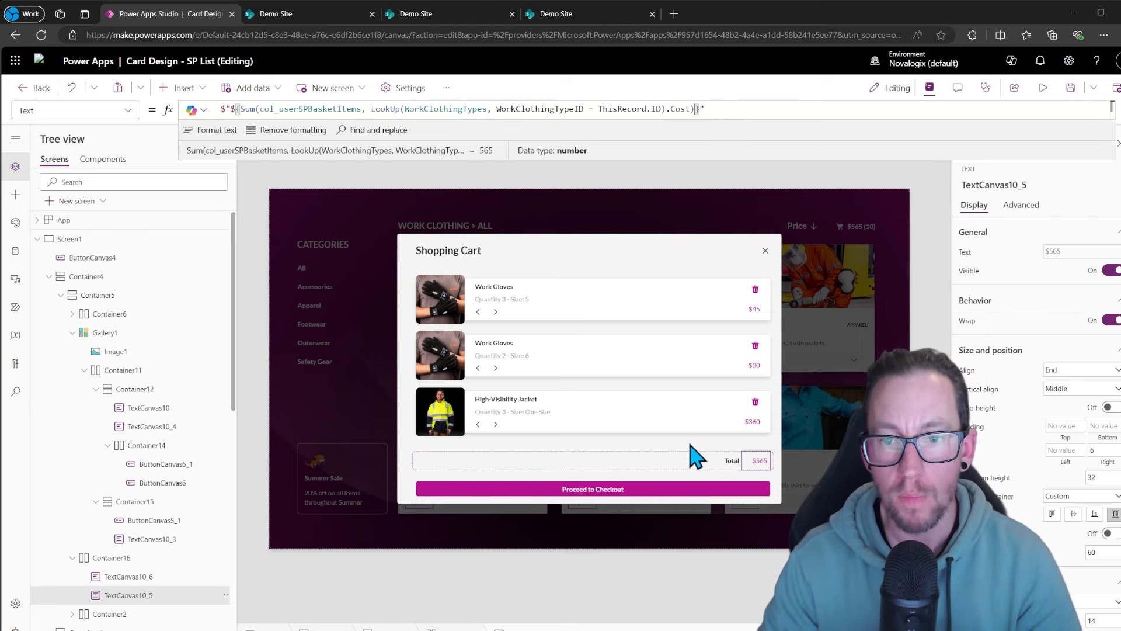
click(765, 251)
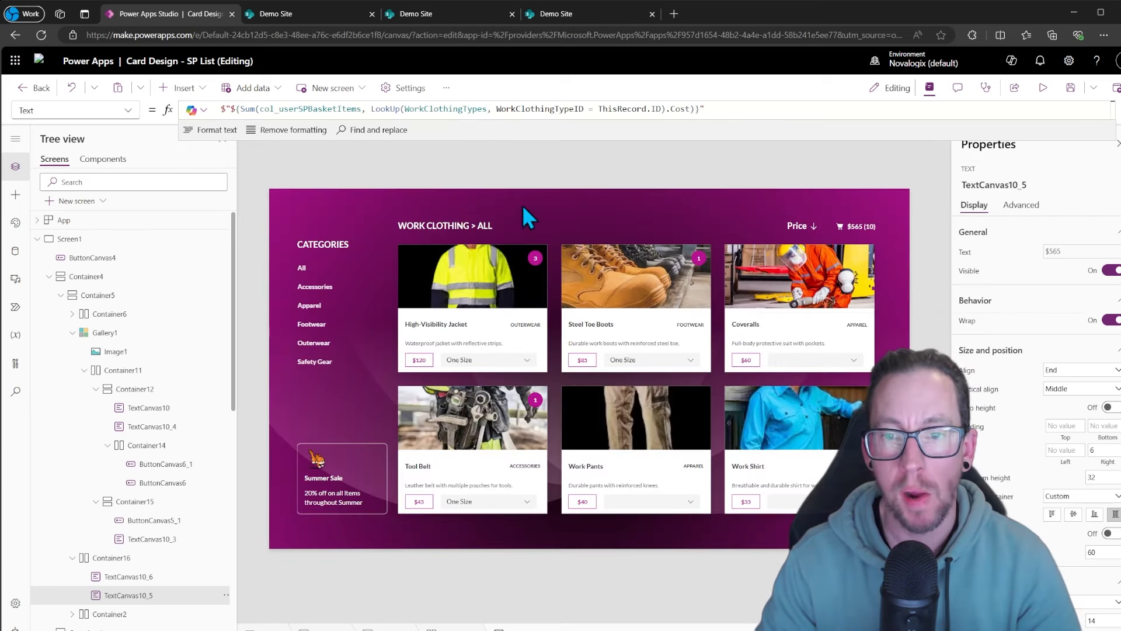